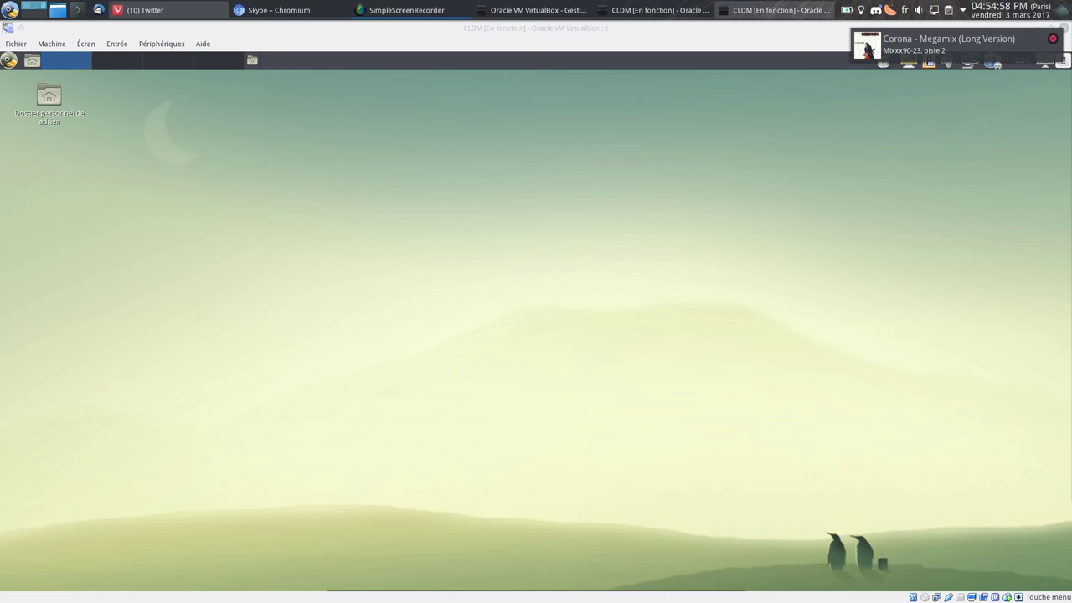
Dismiss the music notification and bring the virtual machine window into focus.
left_click(1053, 38)
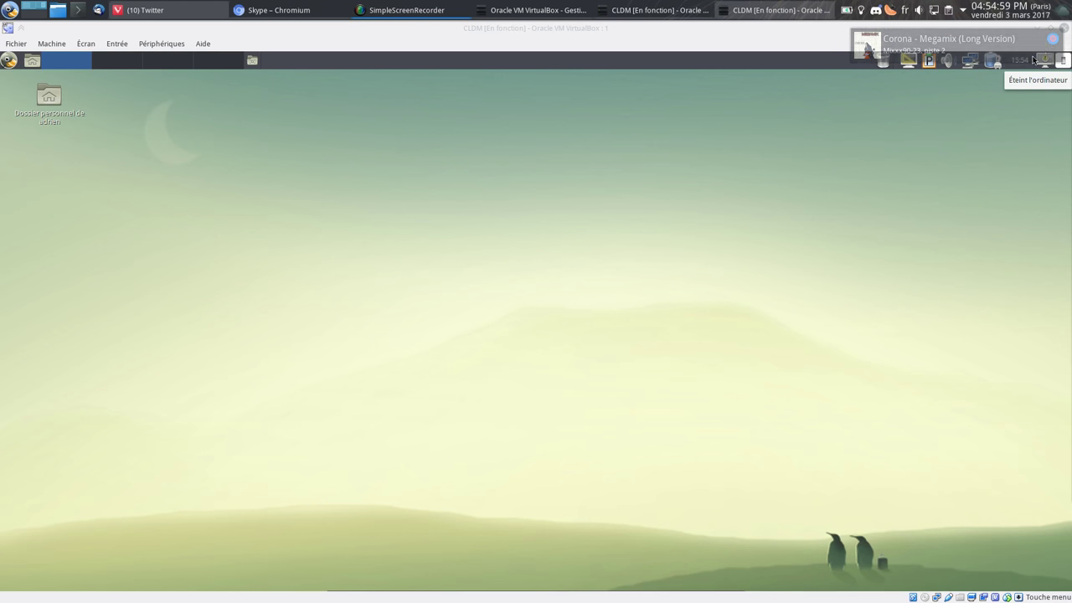
left_click(632, 176)
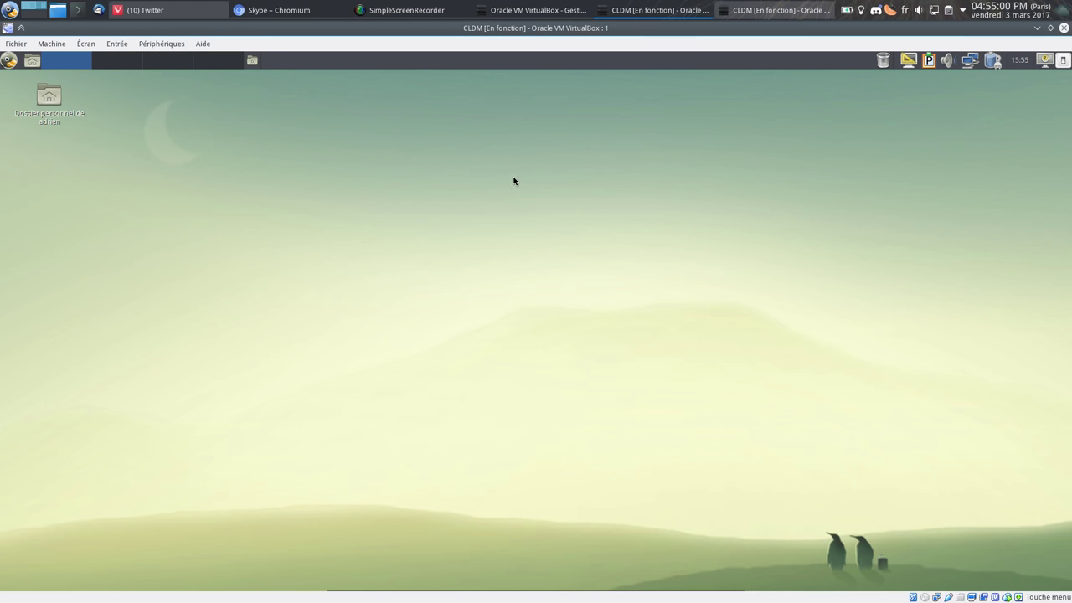
left_click(8, 61)
left_click(93, 70)
Reduce the workspace switcher to 2 workspaces, then launch LibreOffice Impress from Bureautique.
right_click(108, 64)
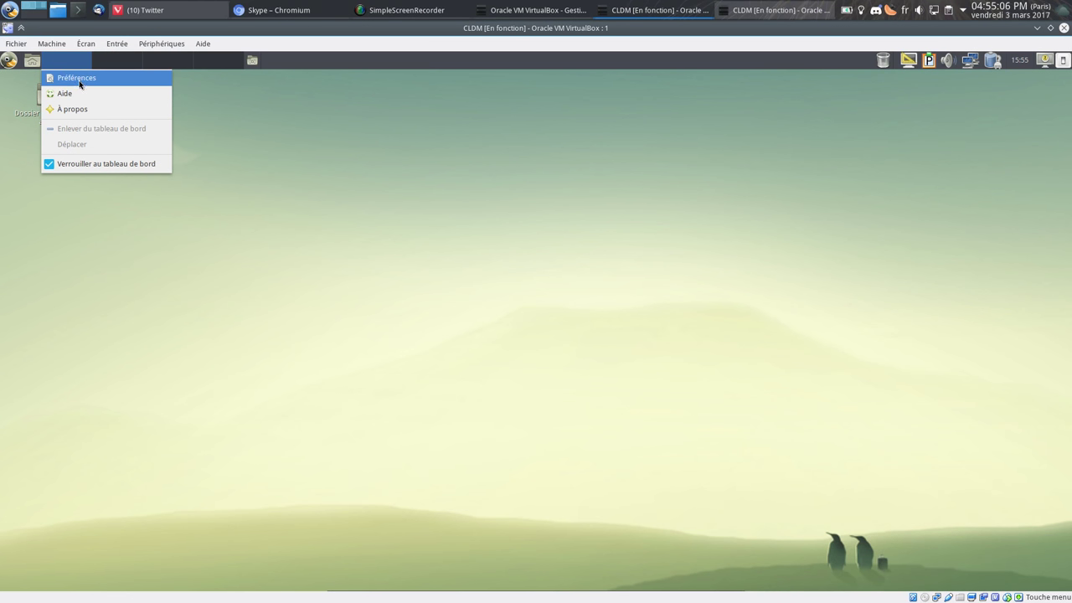
left_click(76, 77)
key("BackSpace")
type("2")
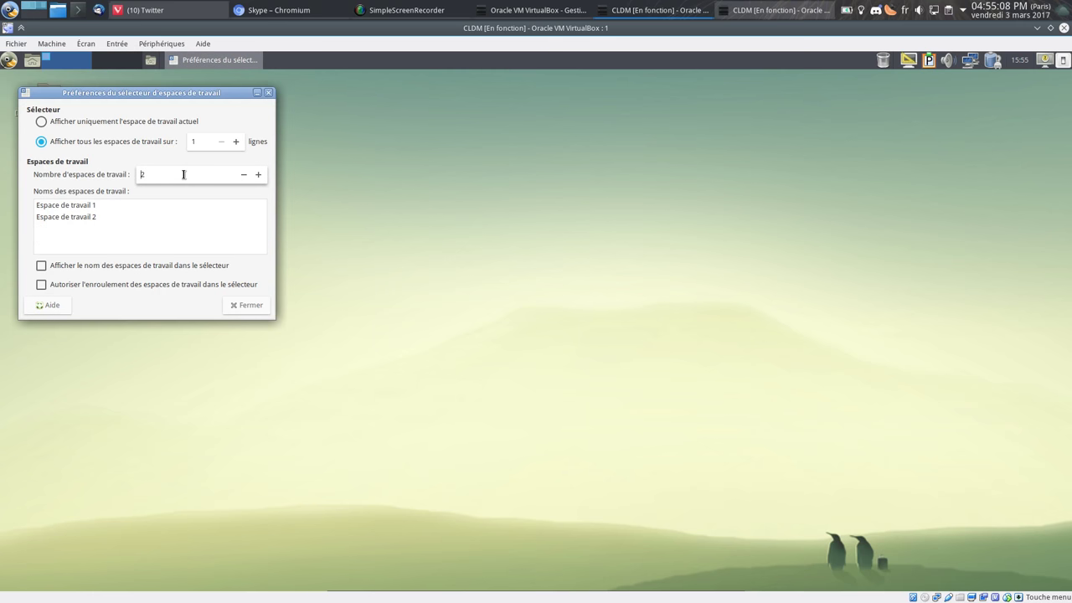
left_click(244, 304)
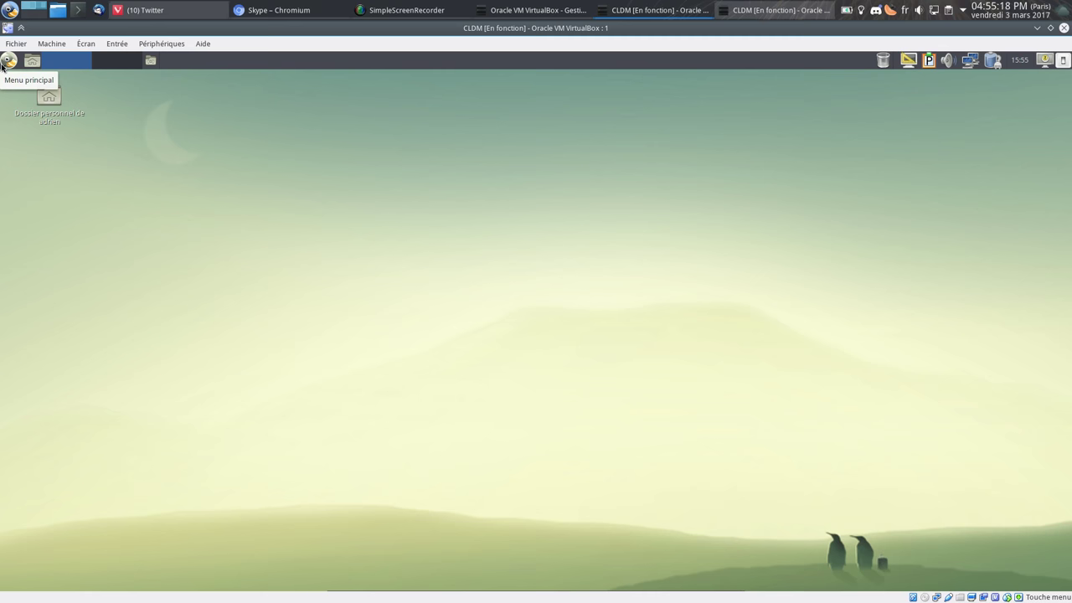
left_click(7, 60)
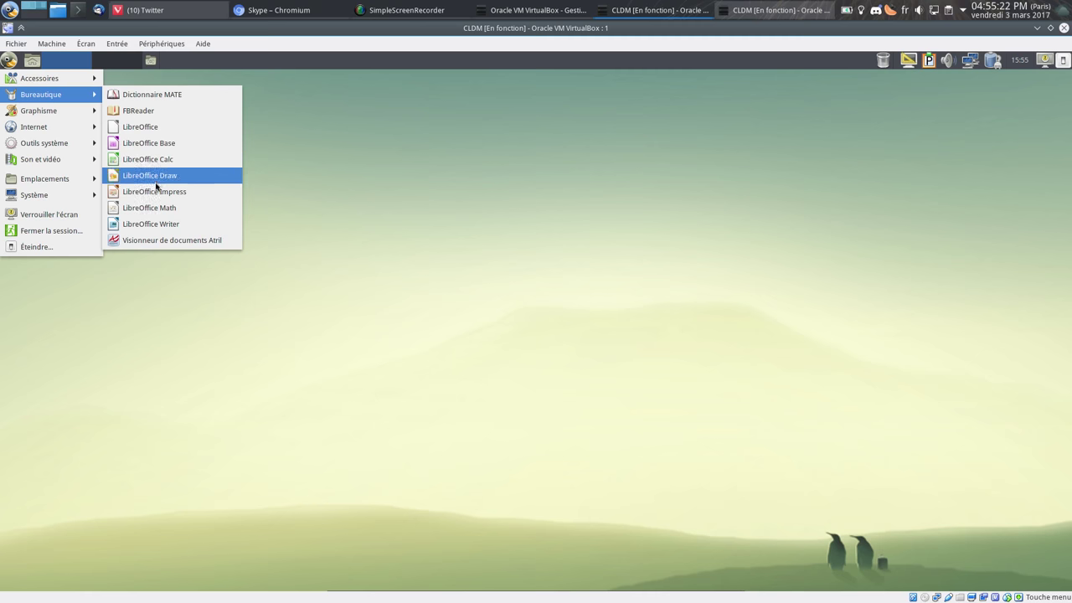
mouse_move(42, 95)
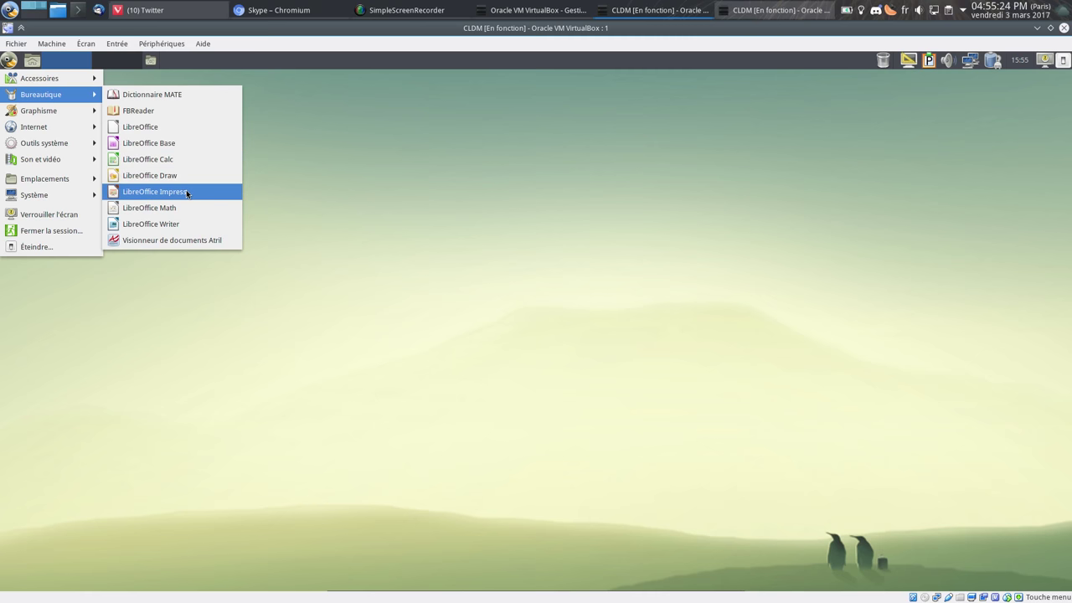
left_click(210, 196)
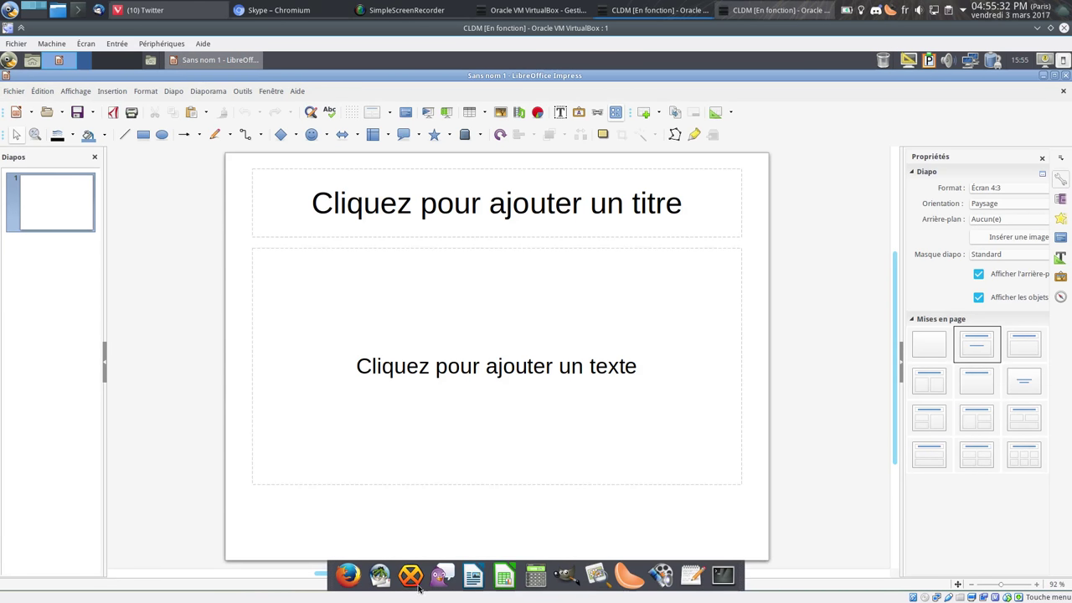
Start Firefox from the dock and minimise it once the Calculate Linux start page loads.
left_click(348, 575)
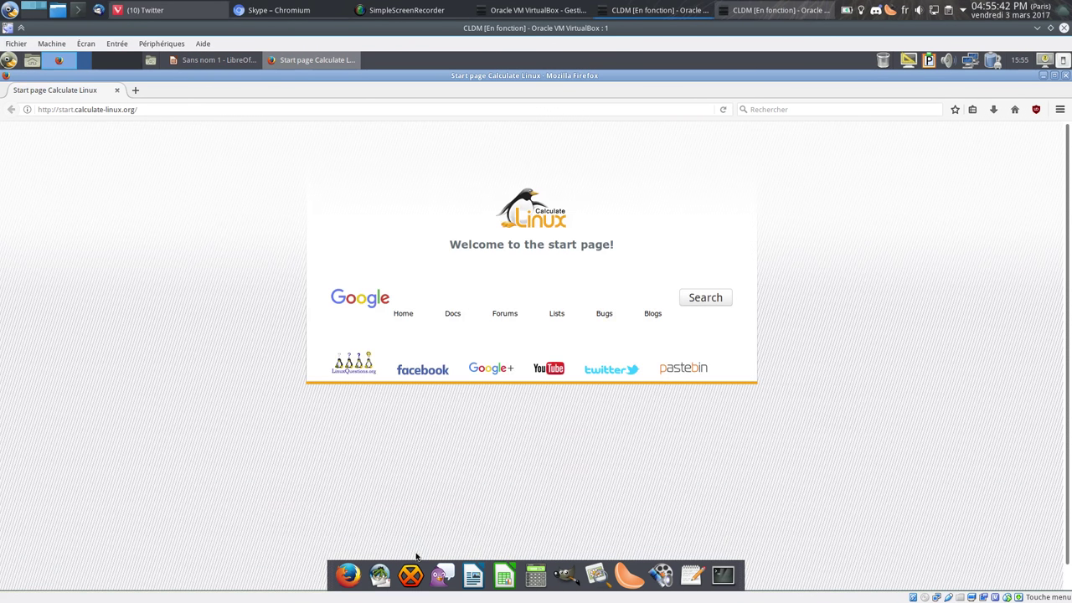
left_click(1042, 76)
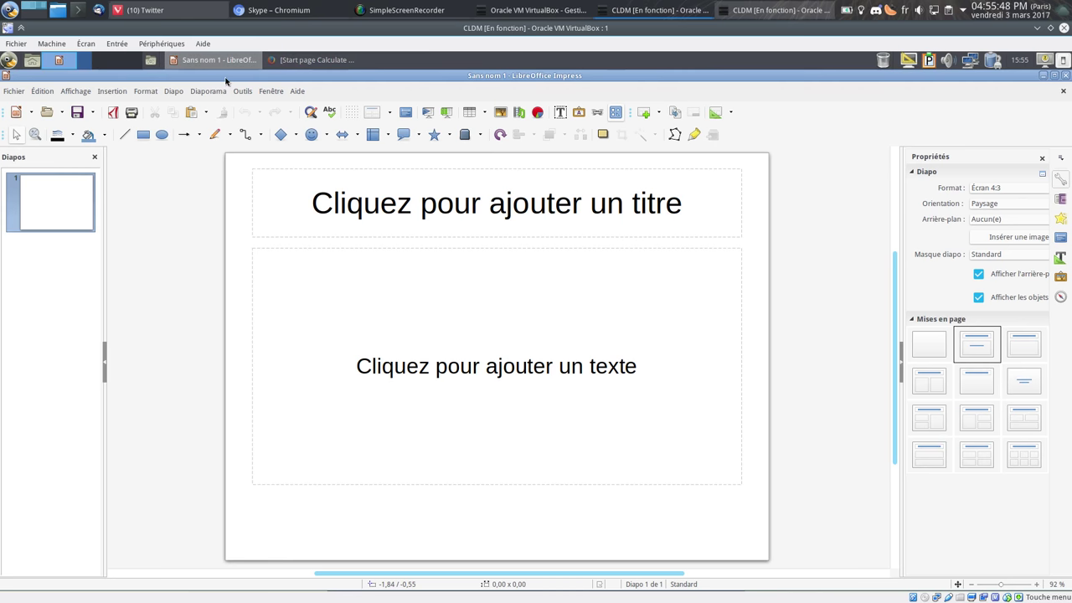
Check the LibreOffice 5.2.3.3 version in the About dialog, then widen the sidebar.
left_click(304, 92)
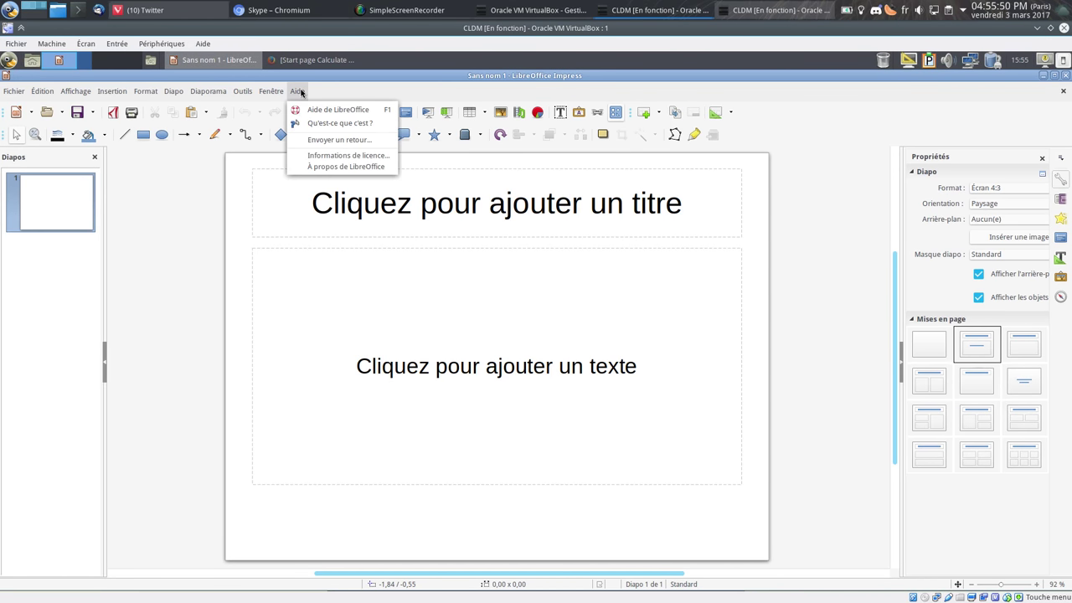
key("Escape")
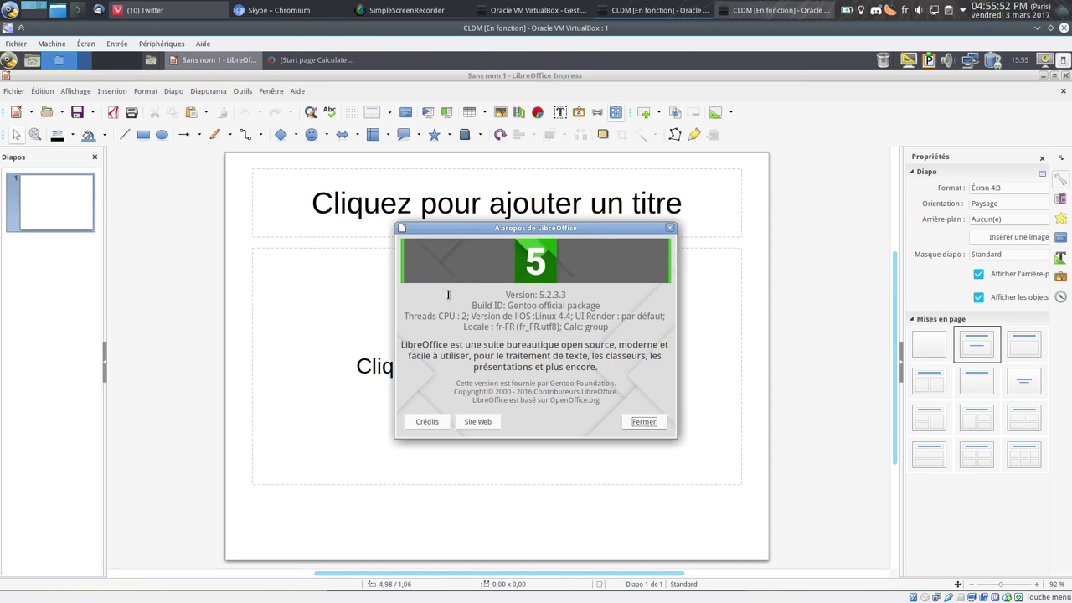
left_click(633, 423)
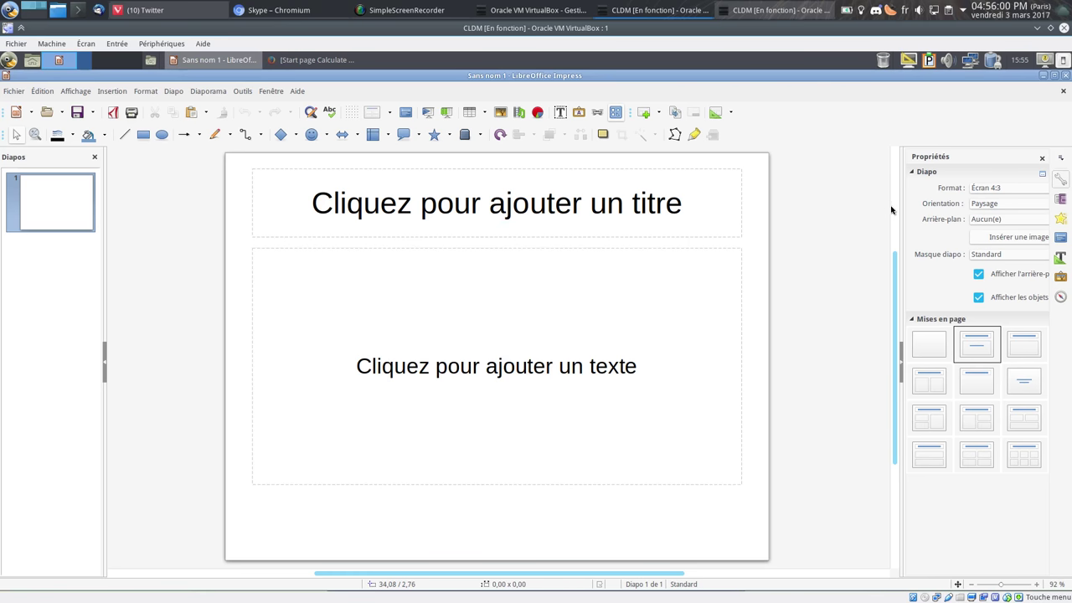
left_click_drag(899, 203, 857, 204)
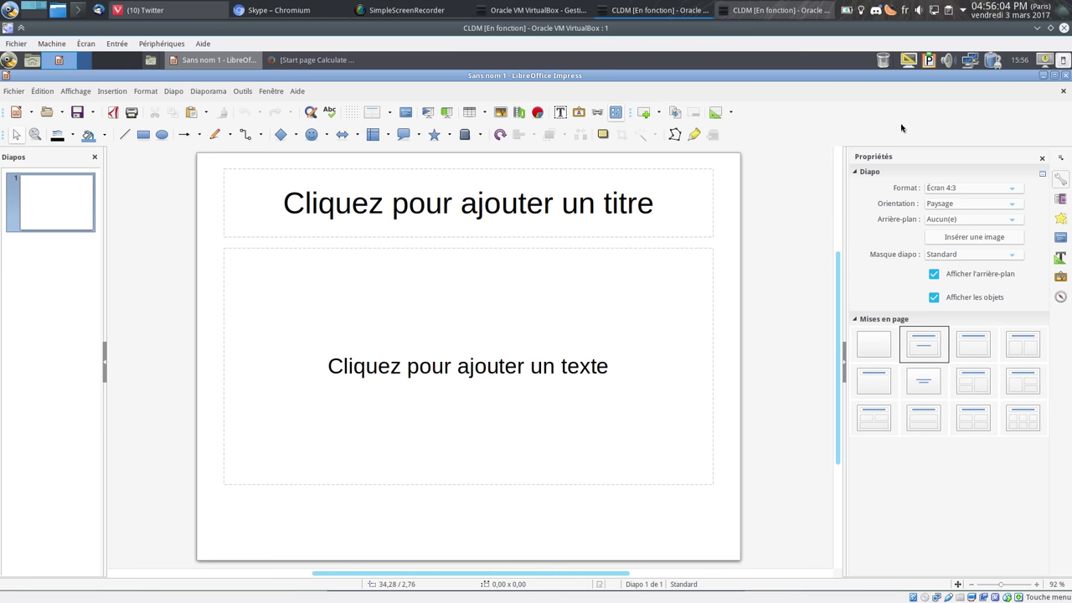
mouse_move(1055, 132)
left_mouse_down()
mouse_move(785, 134)
mouse_move(794, 551)
mouse_move(1010, 599)
left_mouse_up()
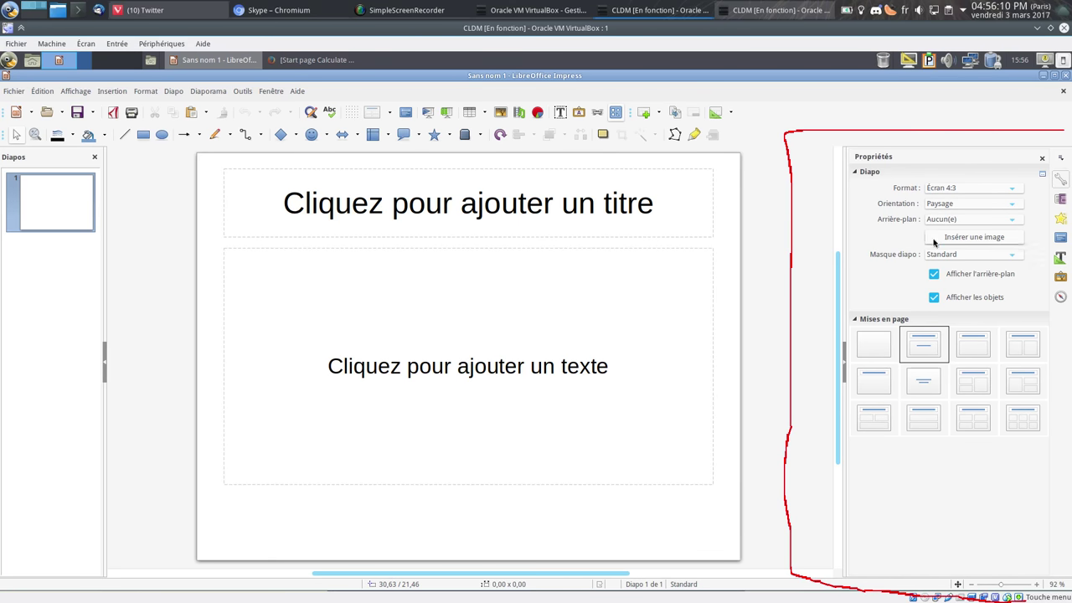
Look through the transition and animation decks, then apply the green-title Inspiration master page.
left_click(1060, 199)
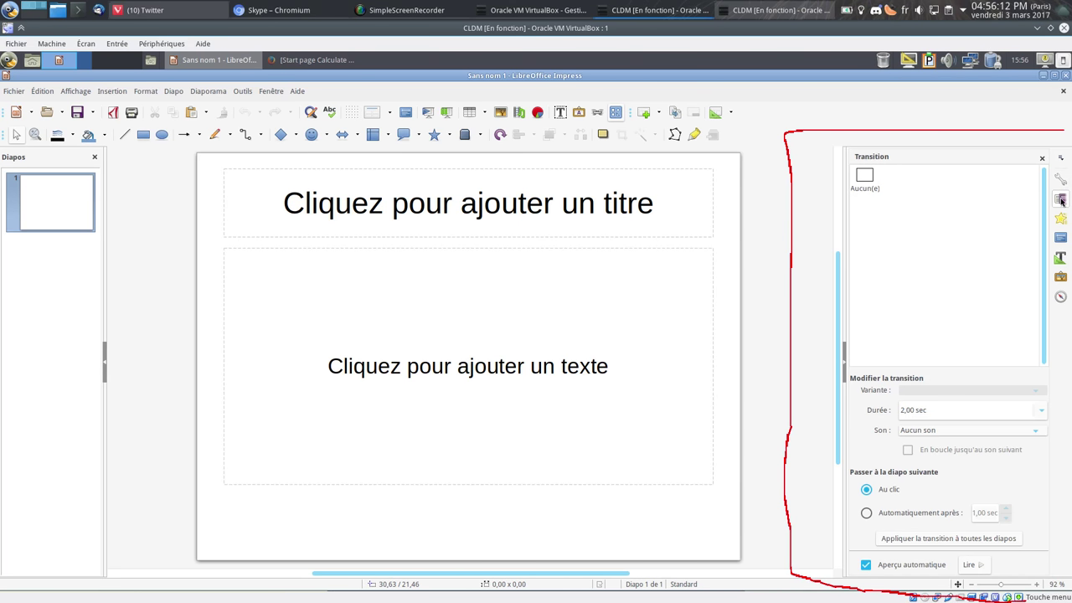
left_click(1060, 218)
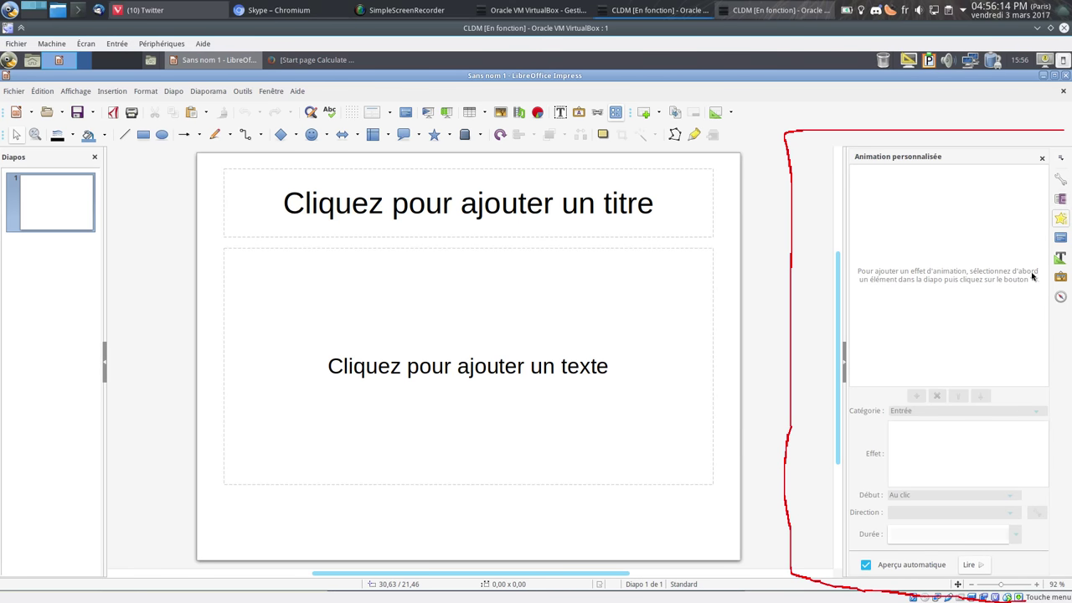
left_click(1060, 238)
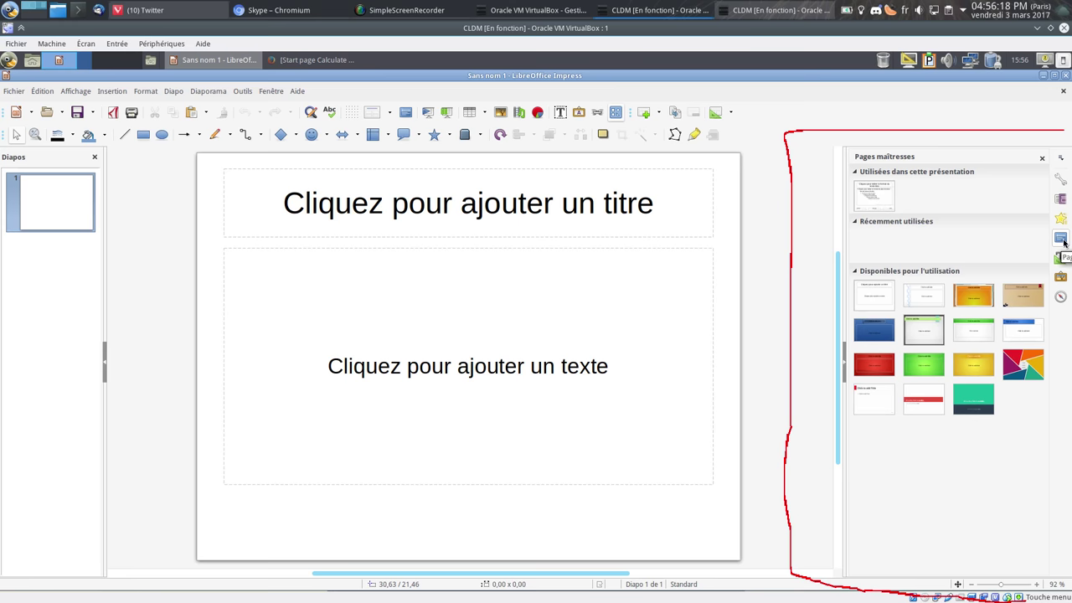
left_click(924, 333)
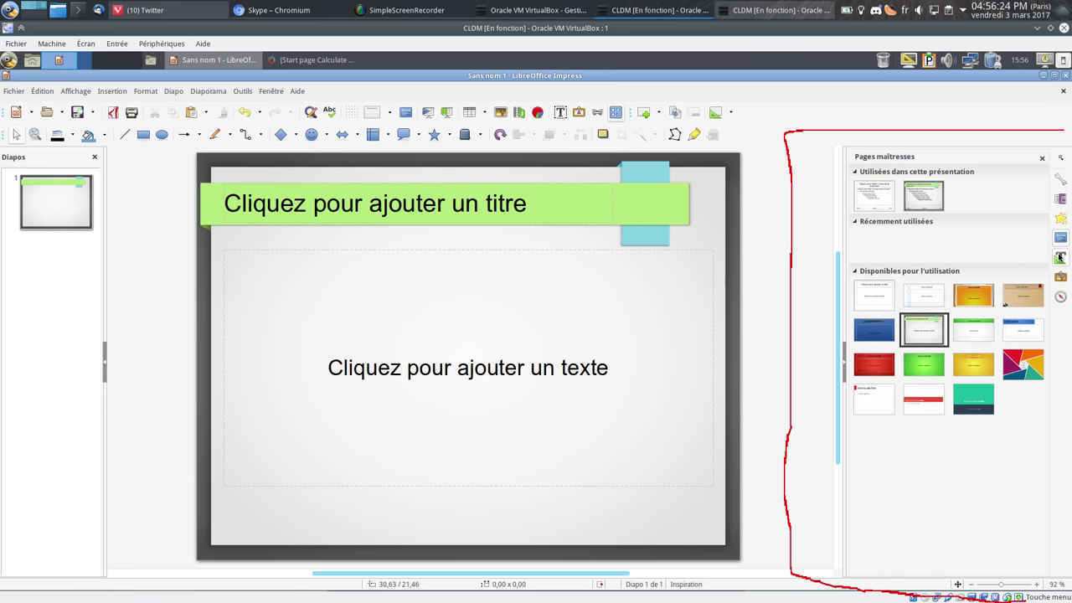
Browse the styles list, gallery themes (diagrams, arrows, finance, transportation) and navigator, then return to Properties.
left_click(1059, 257)
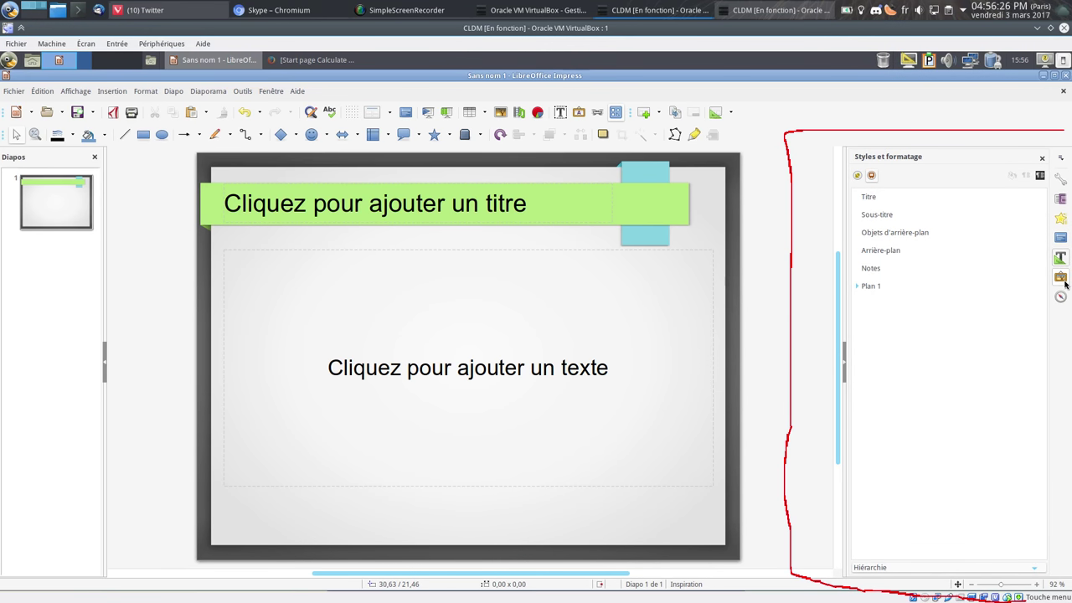
left_click(1062, 279)
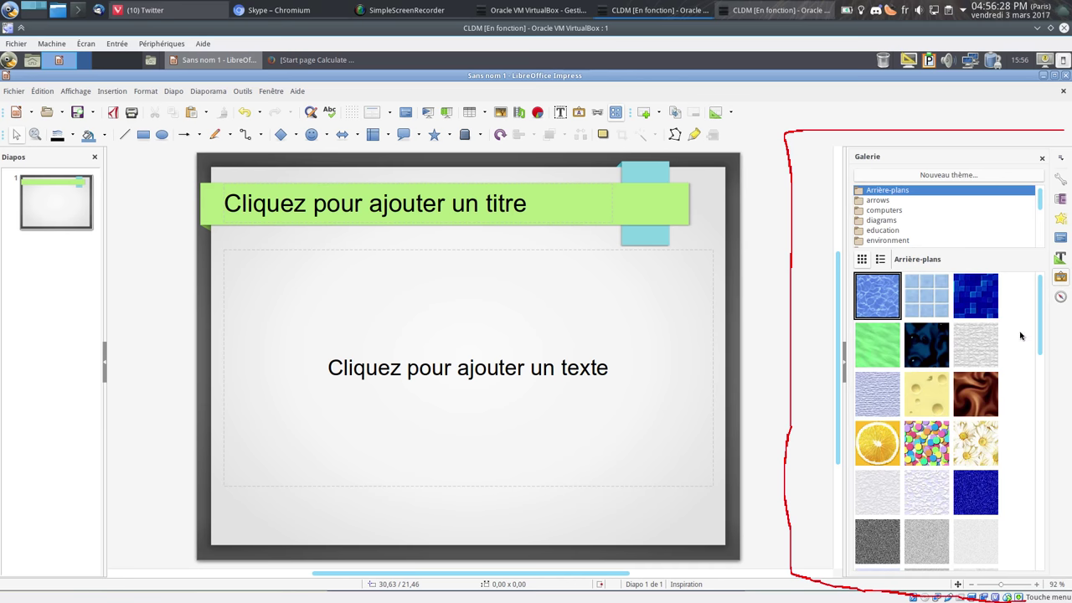
scroll(963, 360, "down", 5)
scroll(938, 335, "up", 5)
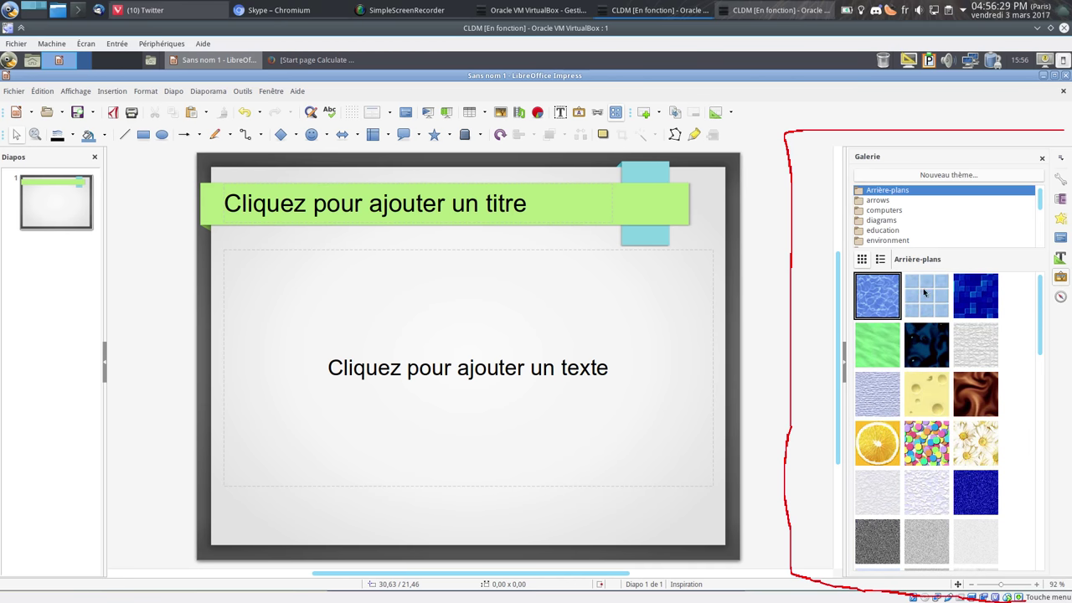
left_click(897, 222)
left_click(888, 201)
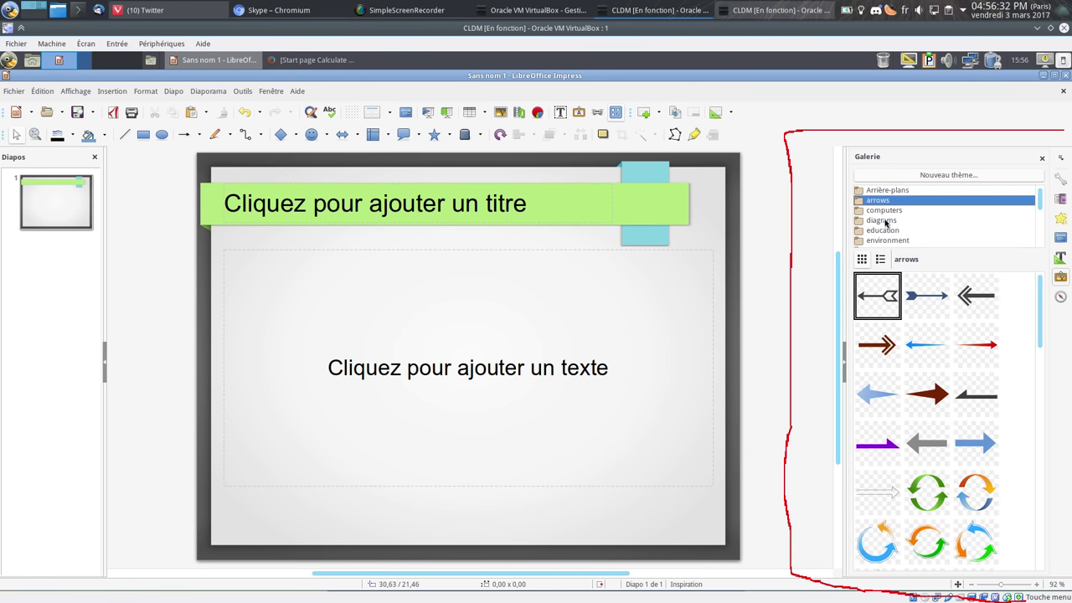
scroll(887, 231, "down", 1)
left_click(888, 231)
left_click(886, 221)
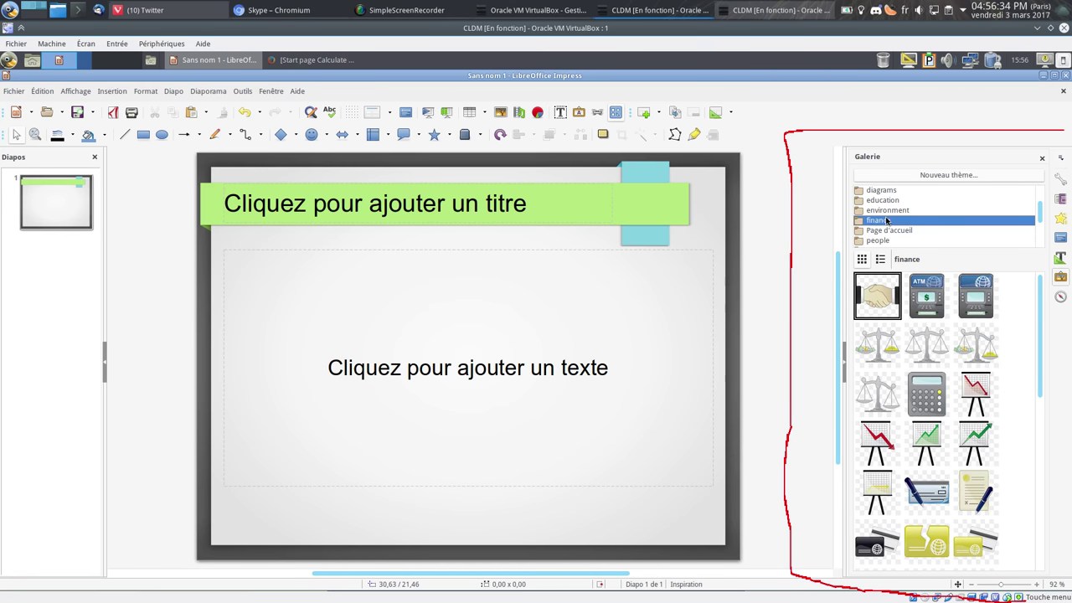
scroll(887, 223, "down", 2)
left_click(891, 230)
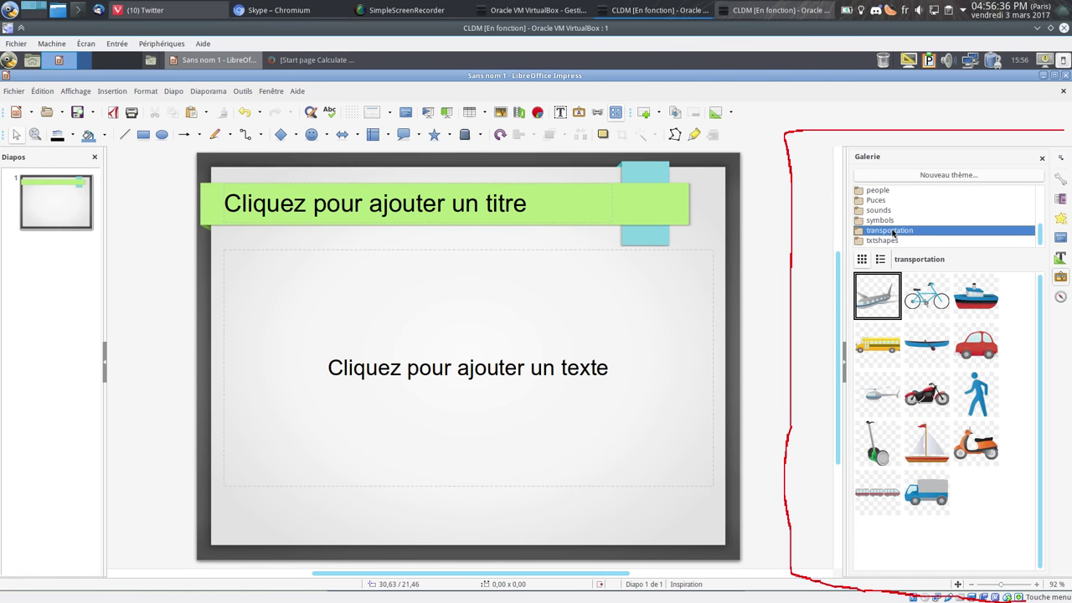
left_click(1061, 298)
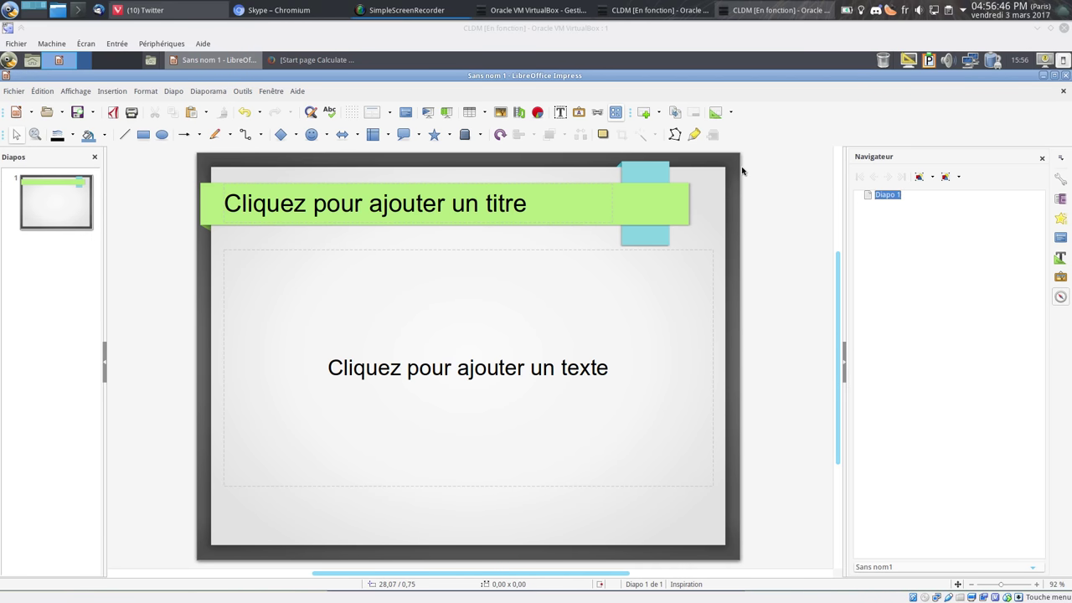
left_click(994, 207)
left_click(1060, 179)
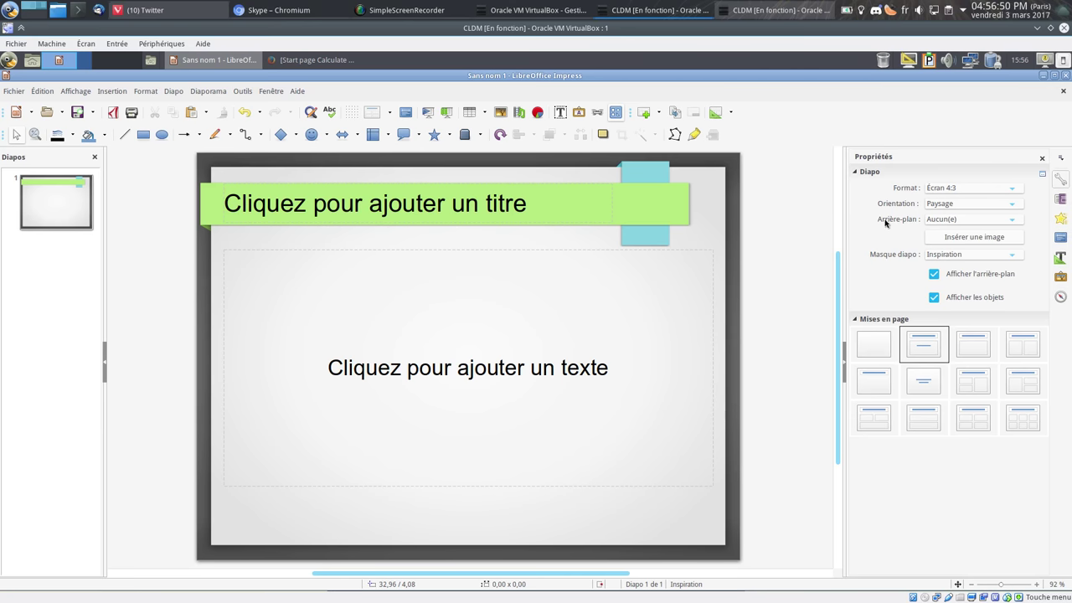
Switch the slide format to Écran 16:9 and back to 4:3, then apply the Texte centré layout.
left_click(856, 172)
left_click(855, 172)
left_click(972, 187)
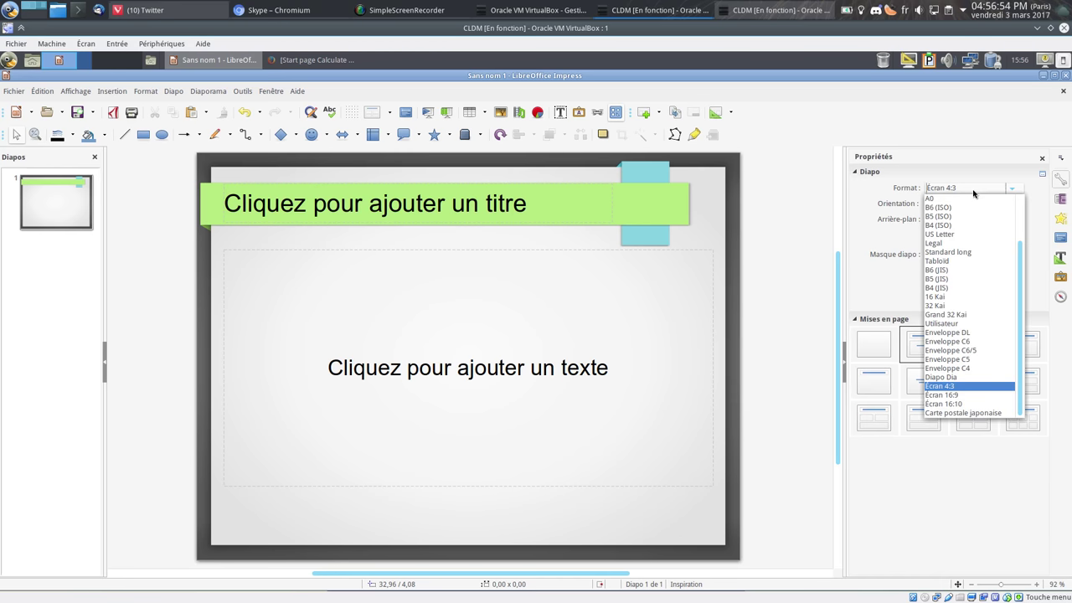
left_click(959, 395)
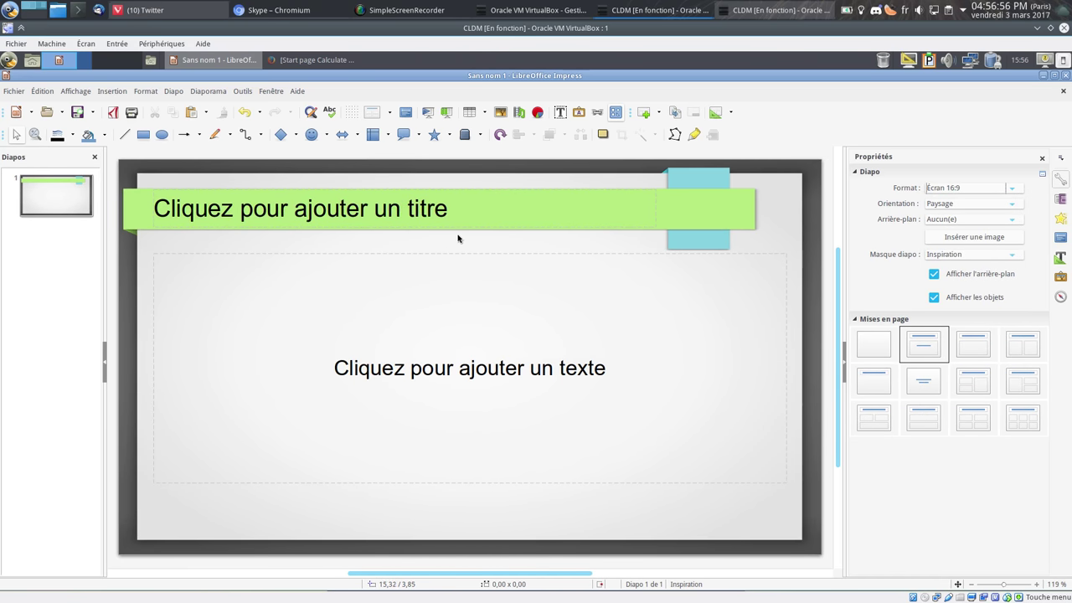
left_click(969, 192)
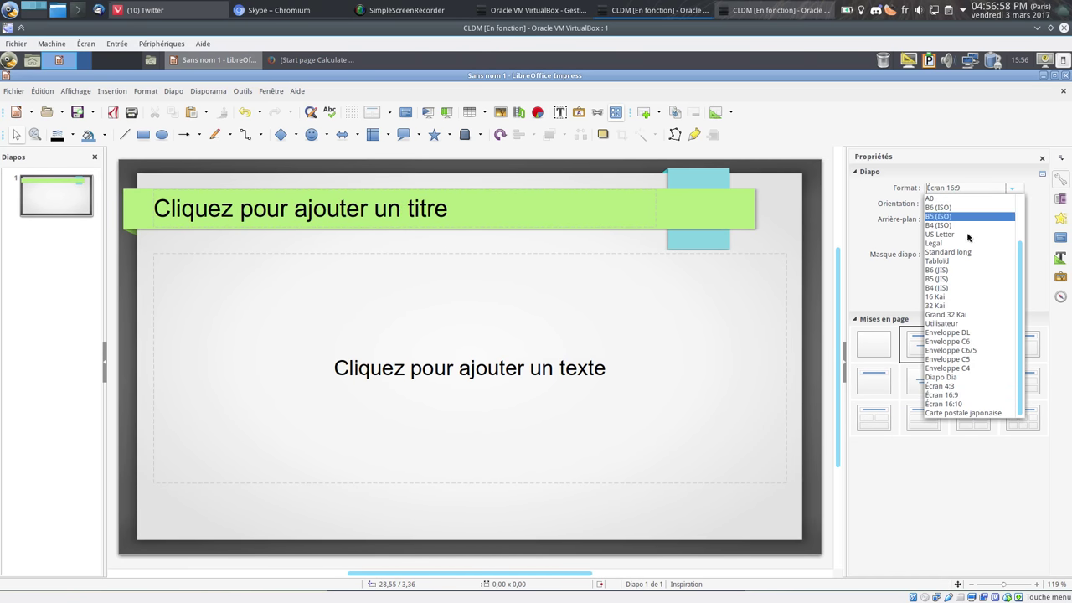
left_click(952, 387)
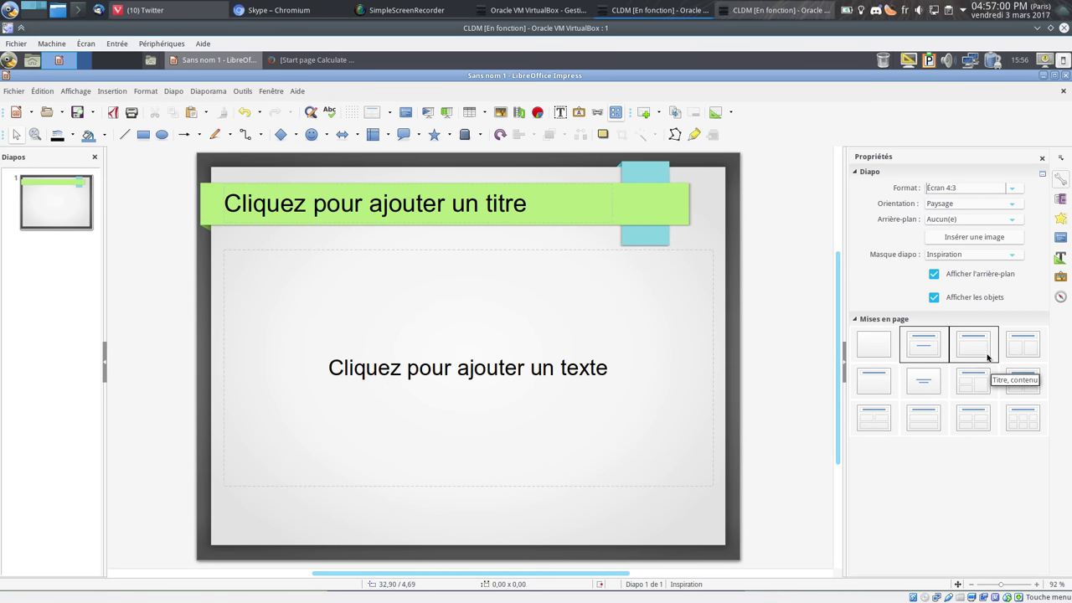
left_click(924, 385)
Enter 'Présentation LibreOffice' and 'Module Impress' on two lines in the slide's text box.
left_click(423, 277)
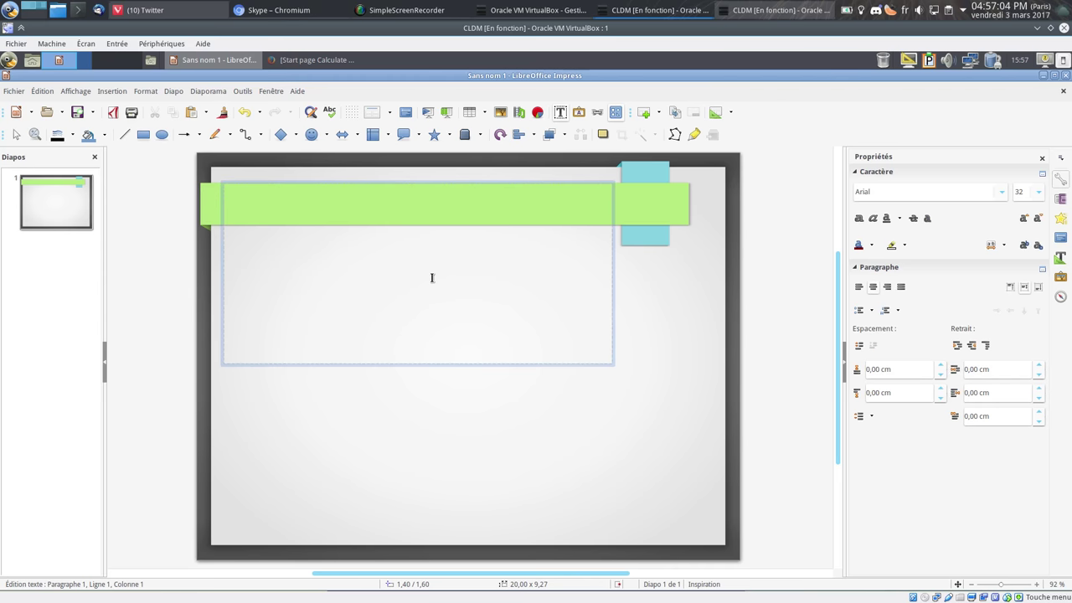
type("Présentatio")
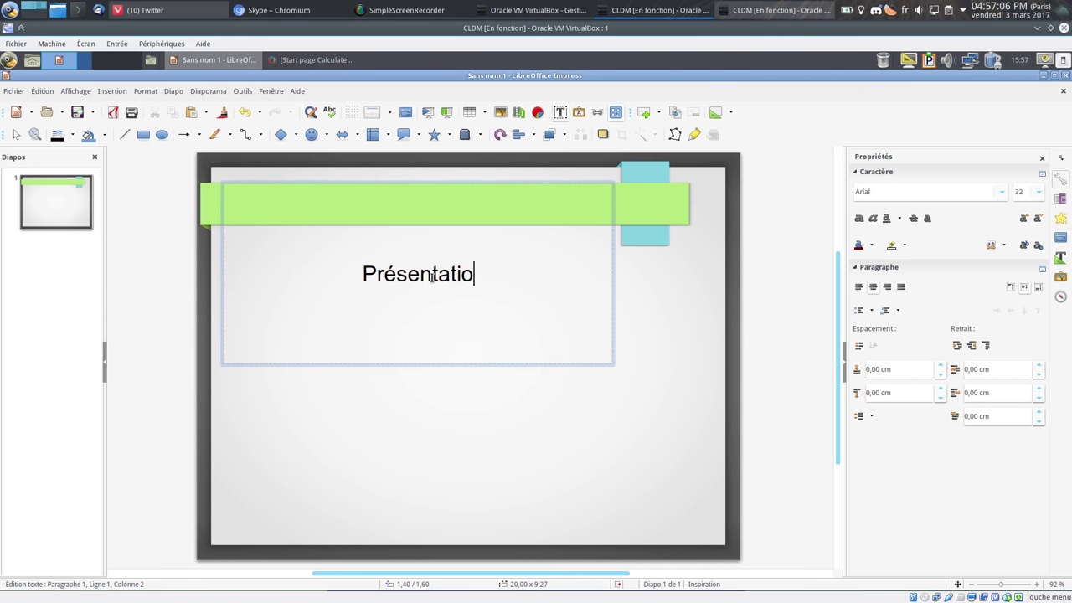
type("n Libre")
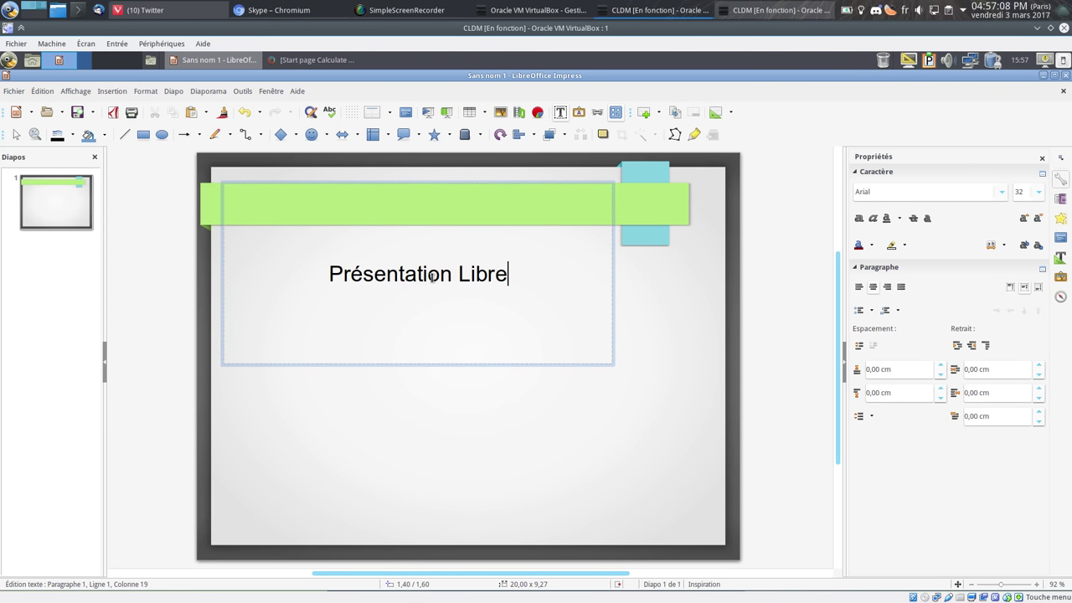
type("Office")
key("Return")
type("M")
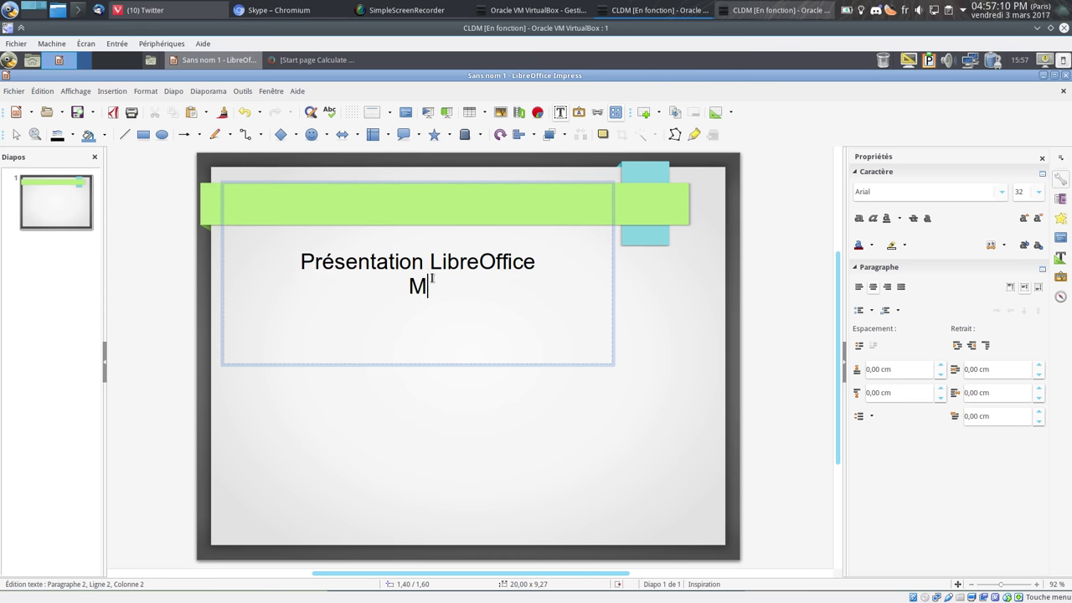
type("odule")
key("BackSpace")
key("BackSpace")
key("BackSpace")
type("ule Impress")
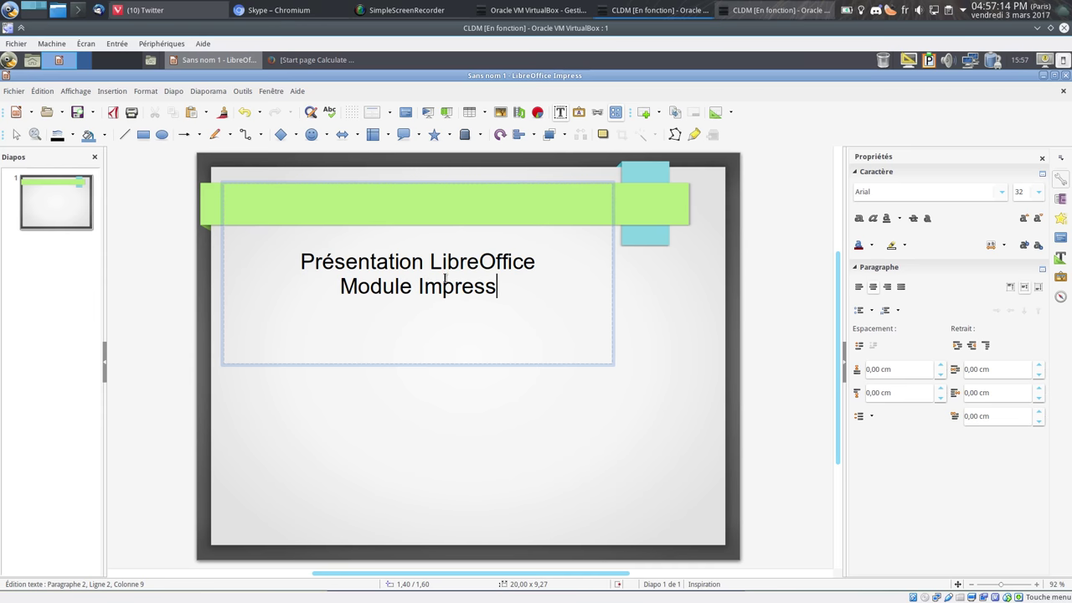
left_click(530, 395)
Set the text to Linux Biolinum Keyboard O at 48 pt after trying 72 and 60, and widen the frame.
left_click(456, 270)
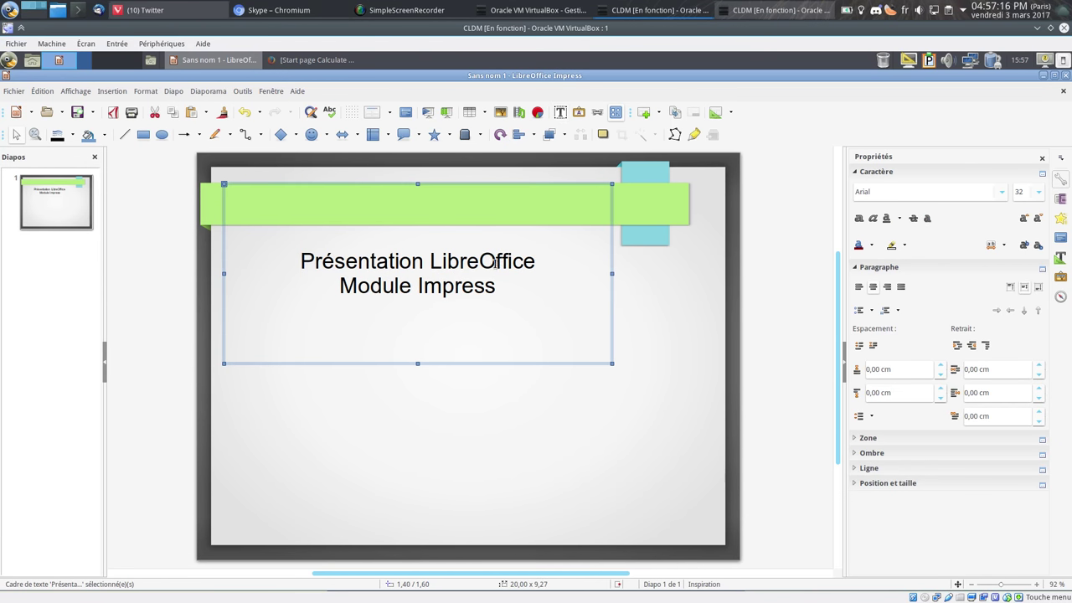
left_click(1002, 191)
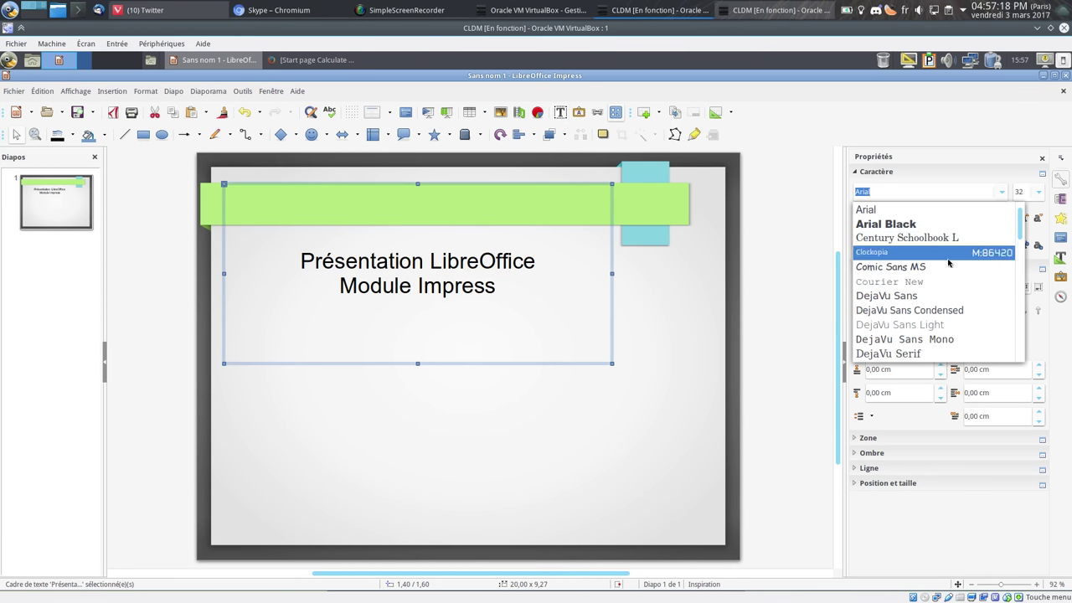
scroll(950, 285, "down", 5)
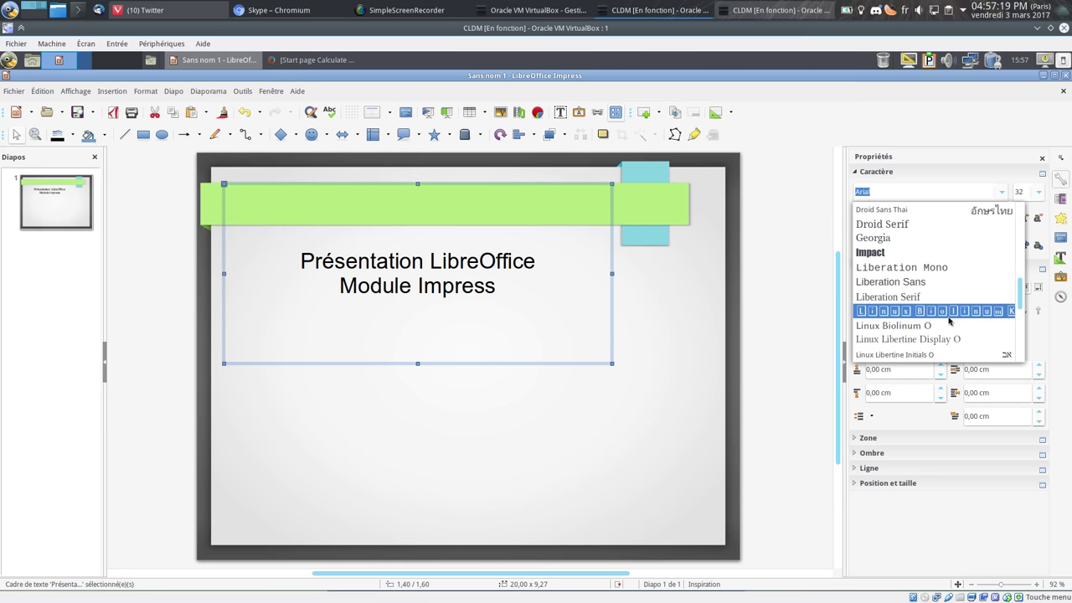
left_click(974, 308)
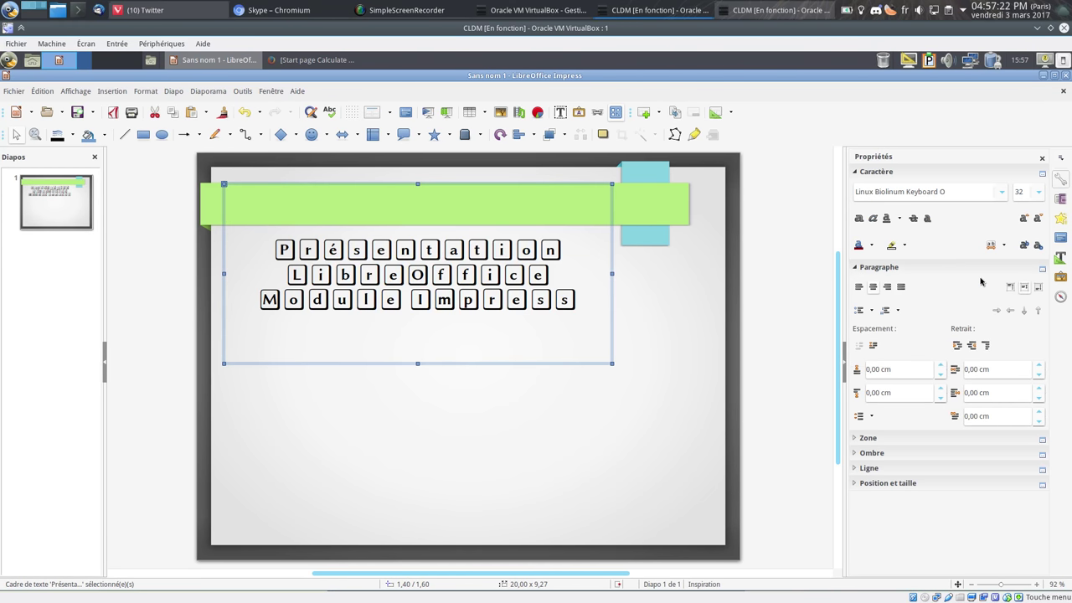
left_click(1038, 192)
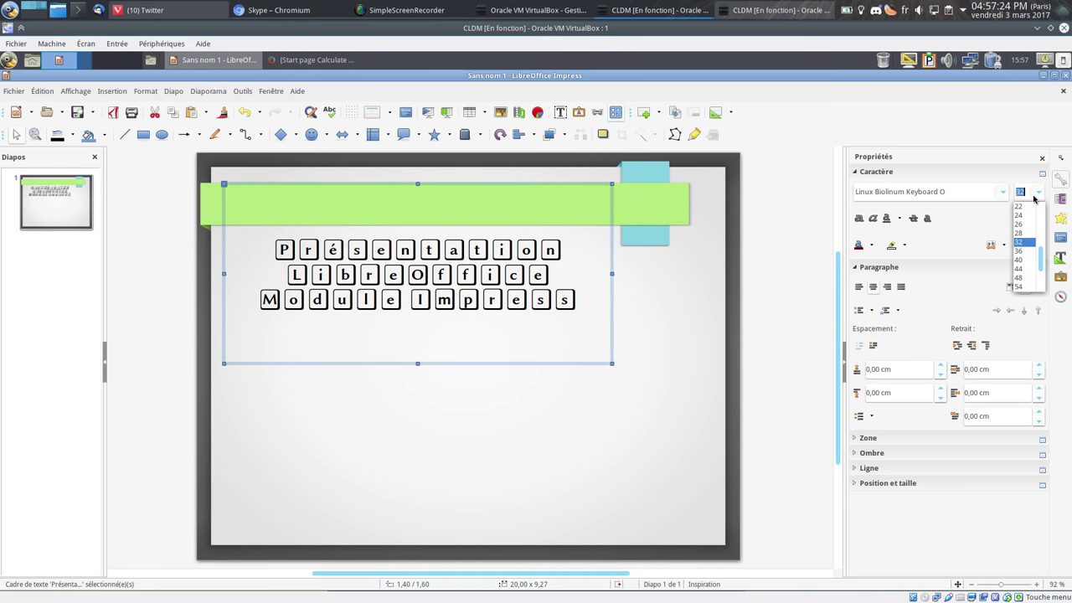
left_click(1018, 286)
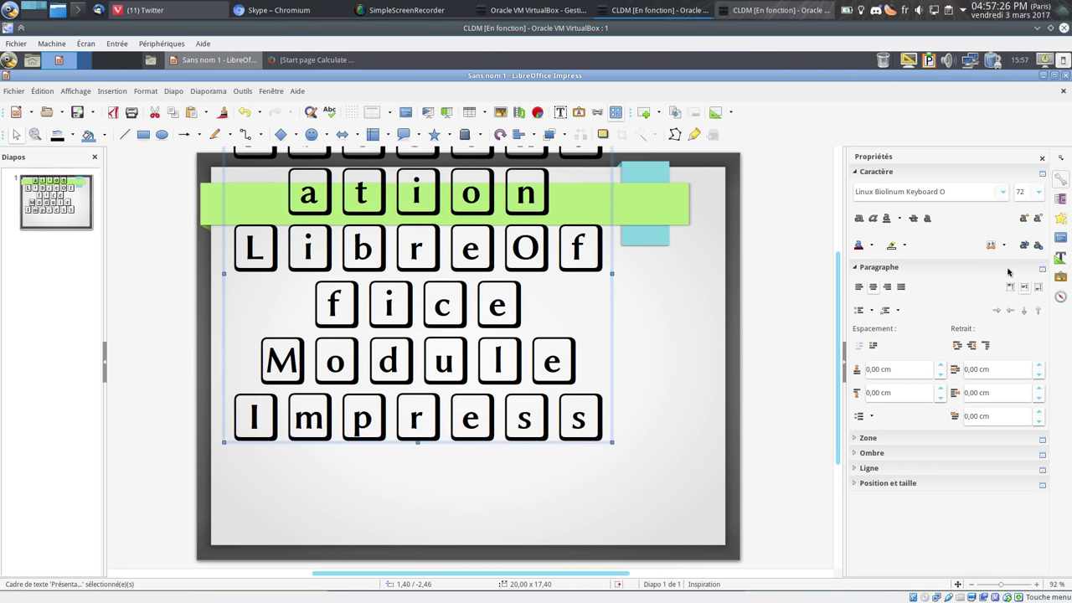
left_click(1039, 192)
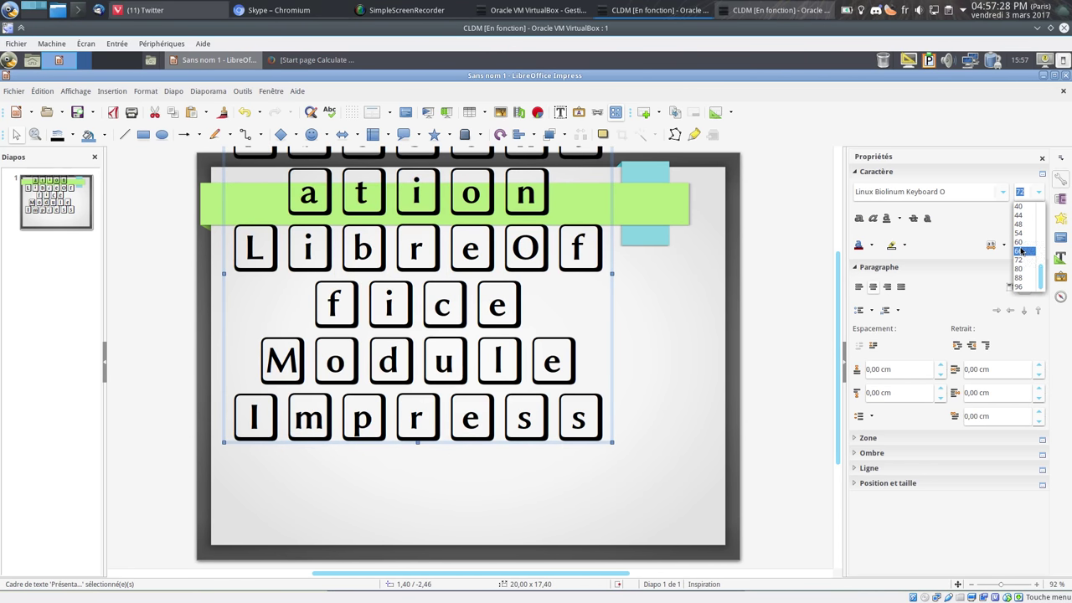
left_click(1023, 264)
left_click(1038, 192)
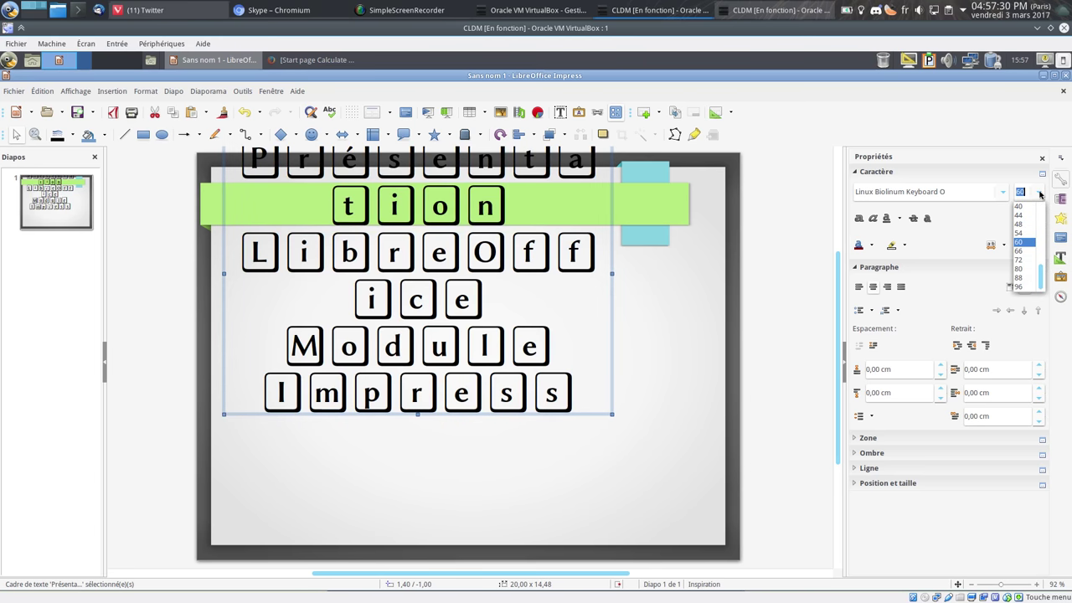
left_click(1019, 225)
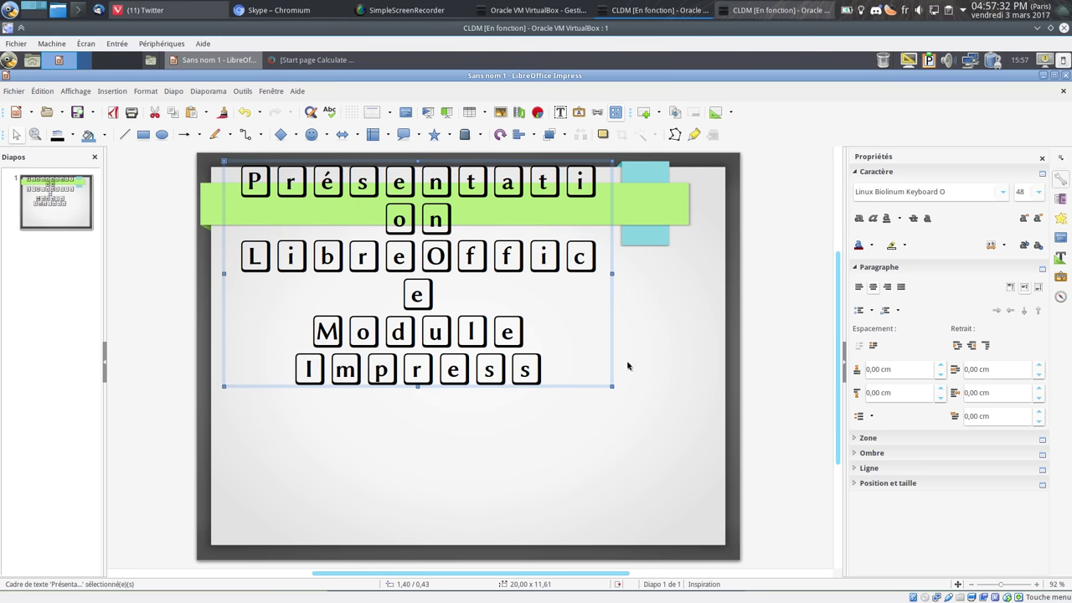
left_click_drag(610, 387, 709, 385)
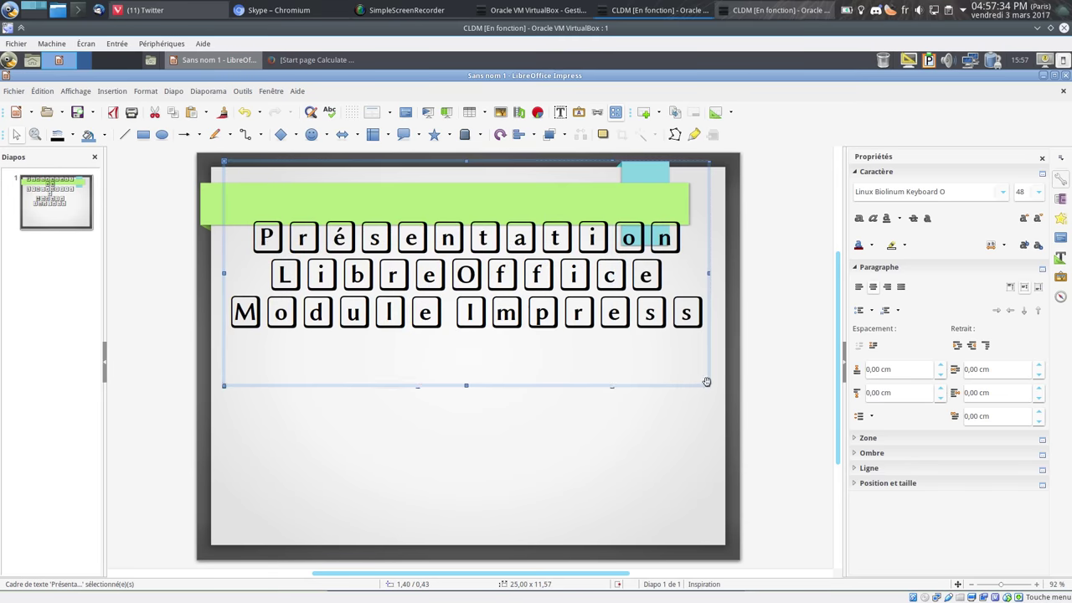
Centre the text frame horizontally and vertically on the slide.
right_click(515, 386)
mouse_move(561, 317)
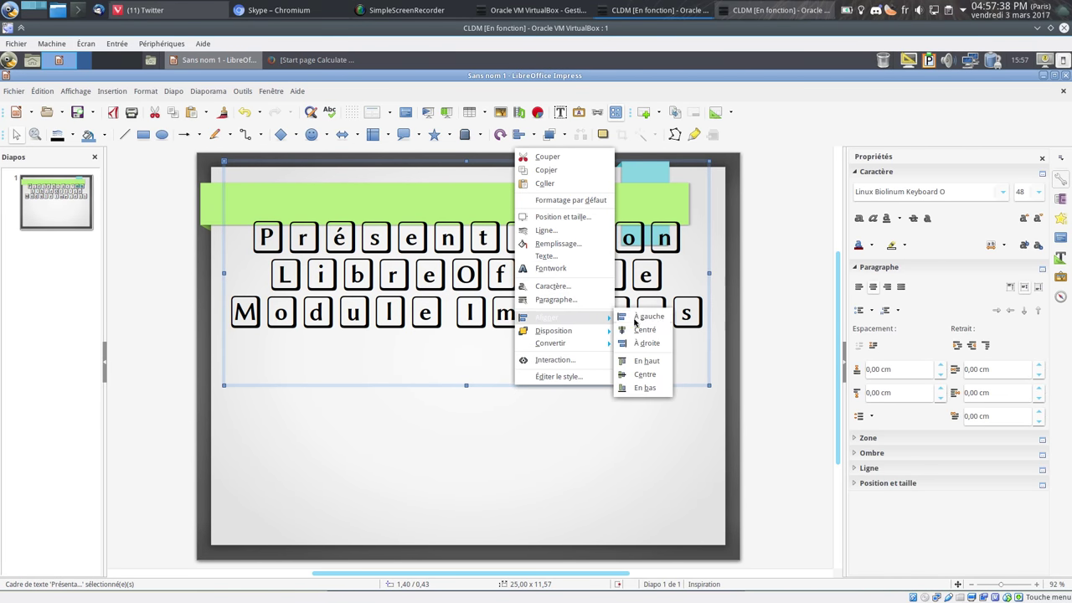
left_click(664, 334)
right_click(617, 387)
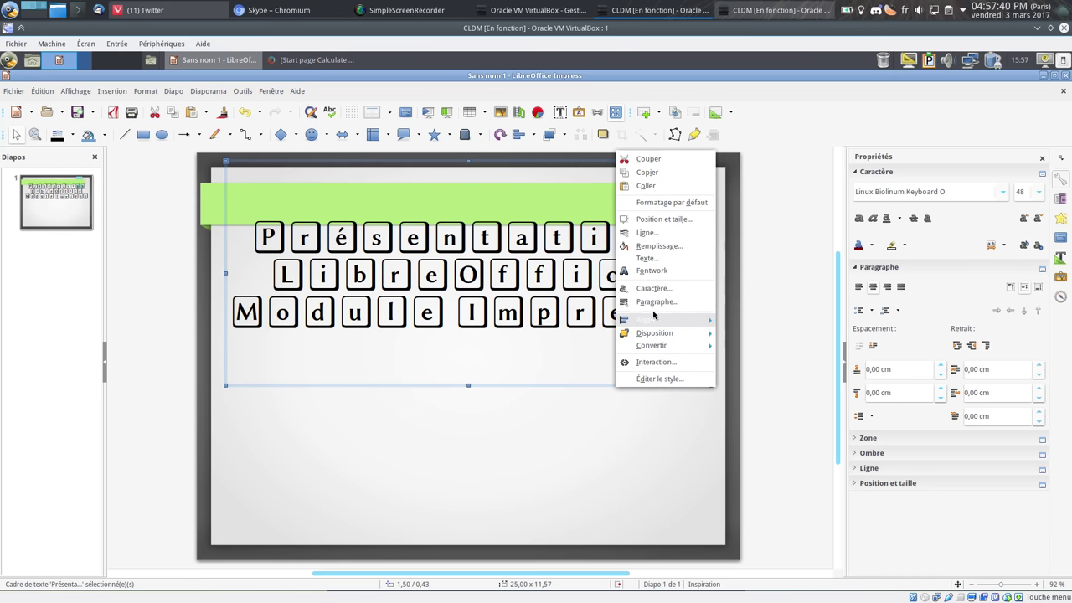
left_click(745, 376)
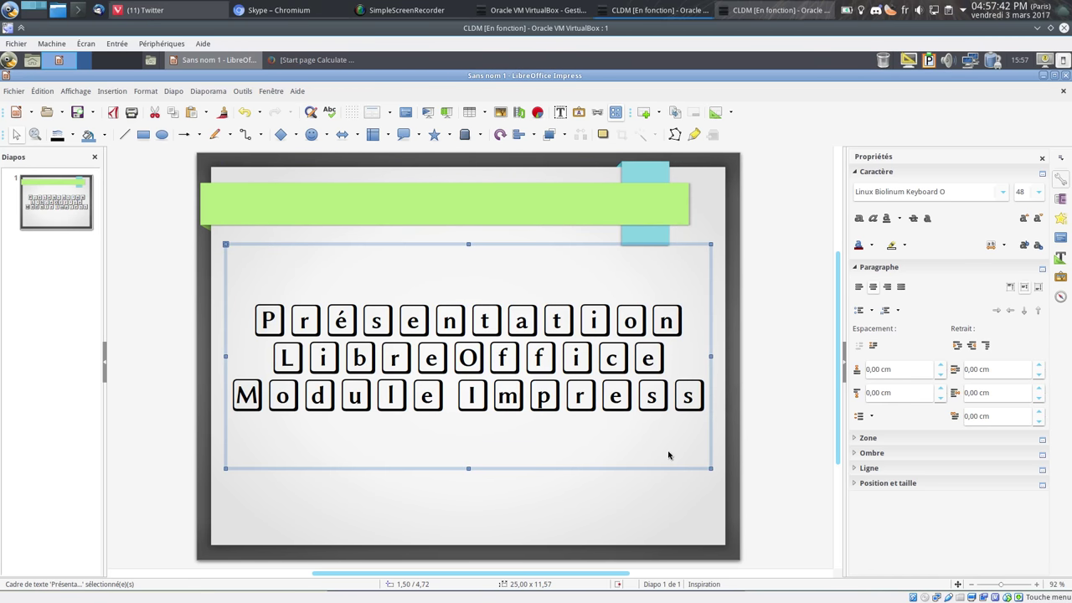
Colour all the text in the box dark purple Magenta 6.
left_click(501, 362)
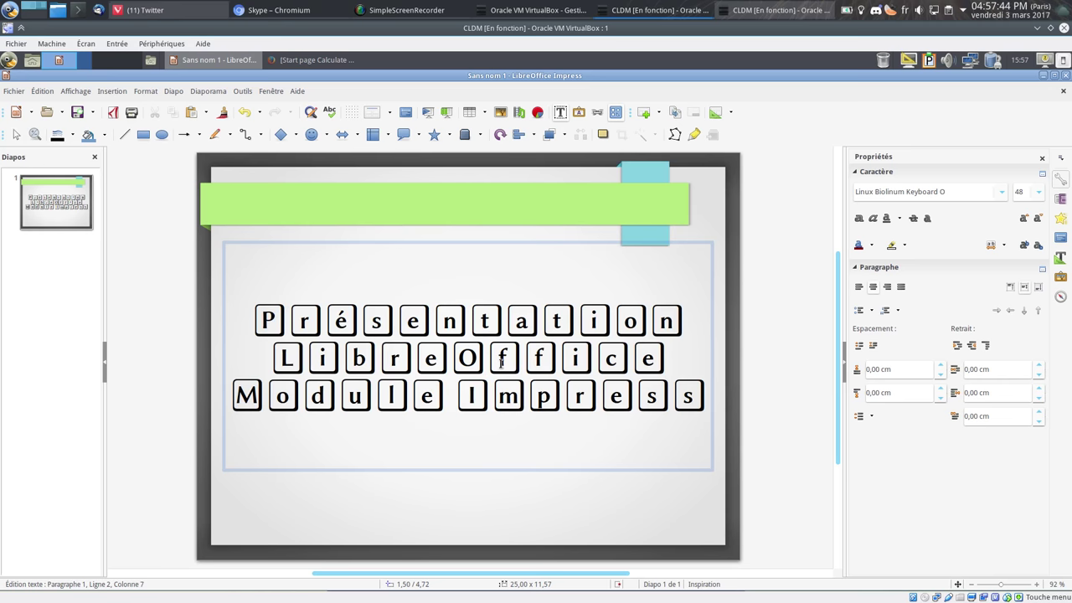
left_click(871, 244)
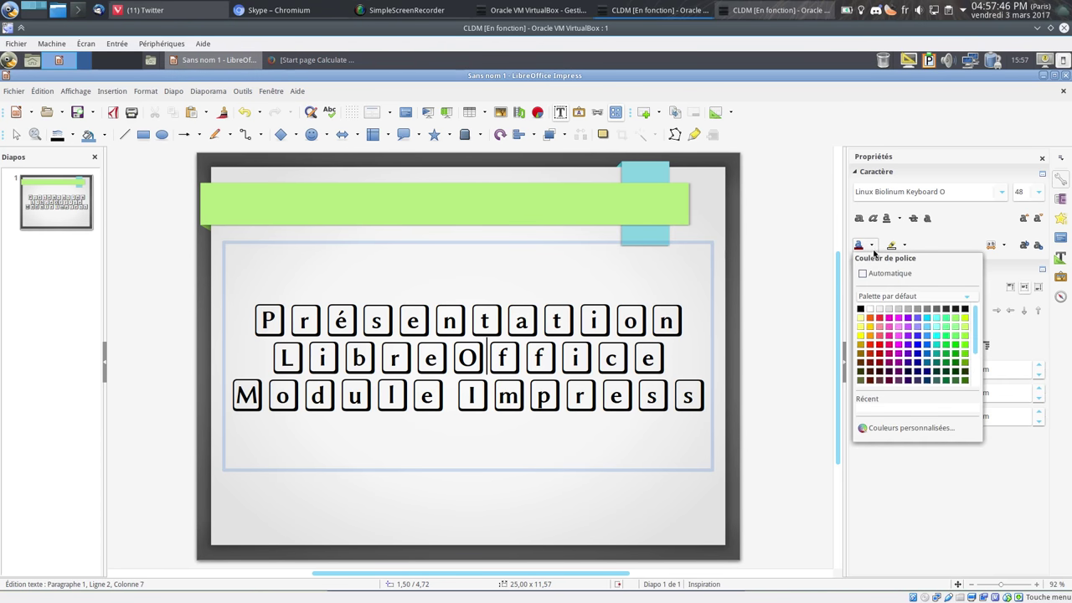
left_click(889, 380)
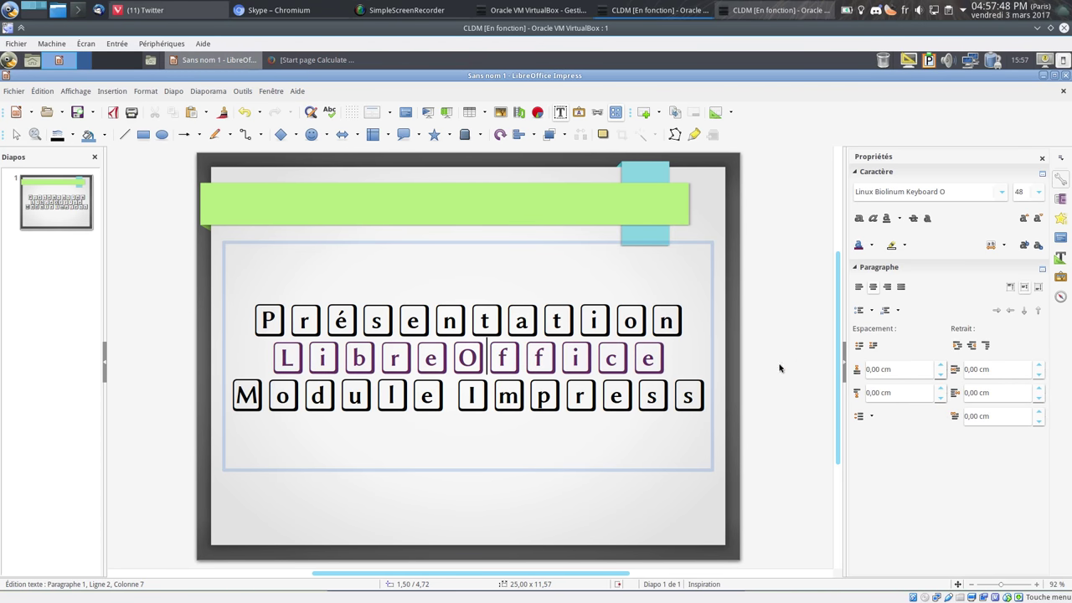
key("ctrl+a")
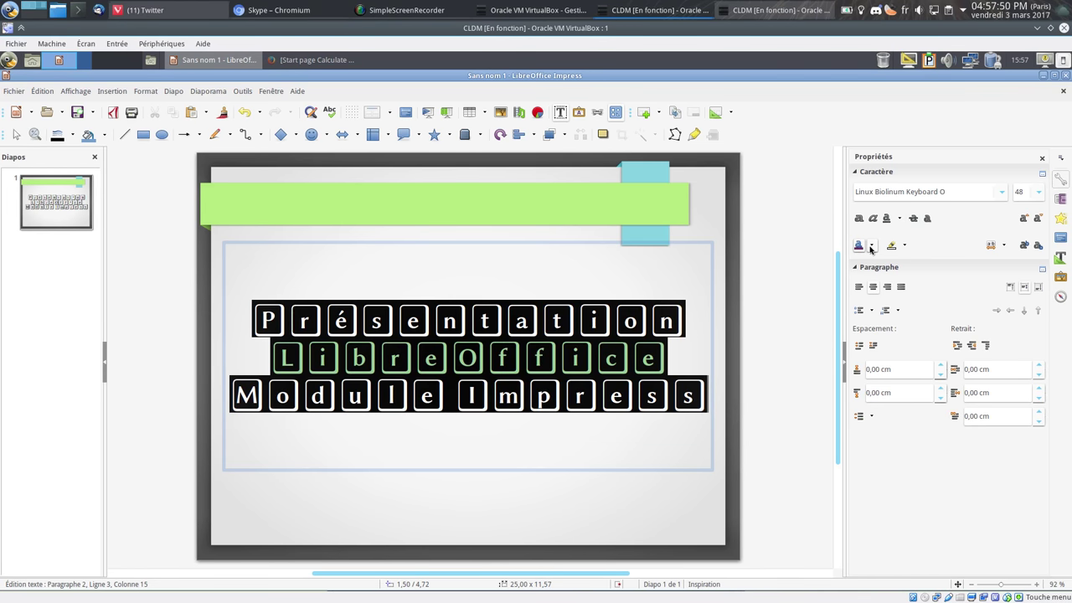
left_click(871, 245)
scroll(878, 360, "down", 3)
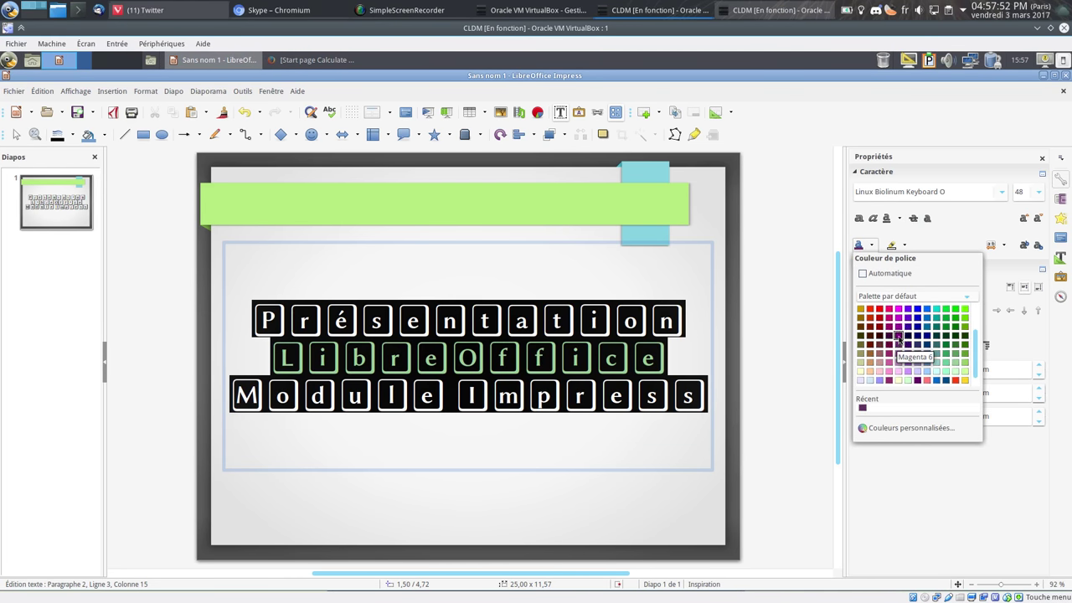
left_click(897, 337)
left_click(592, 500)
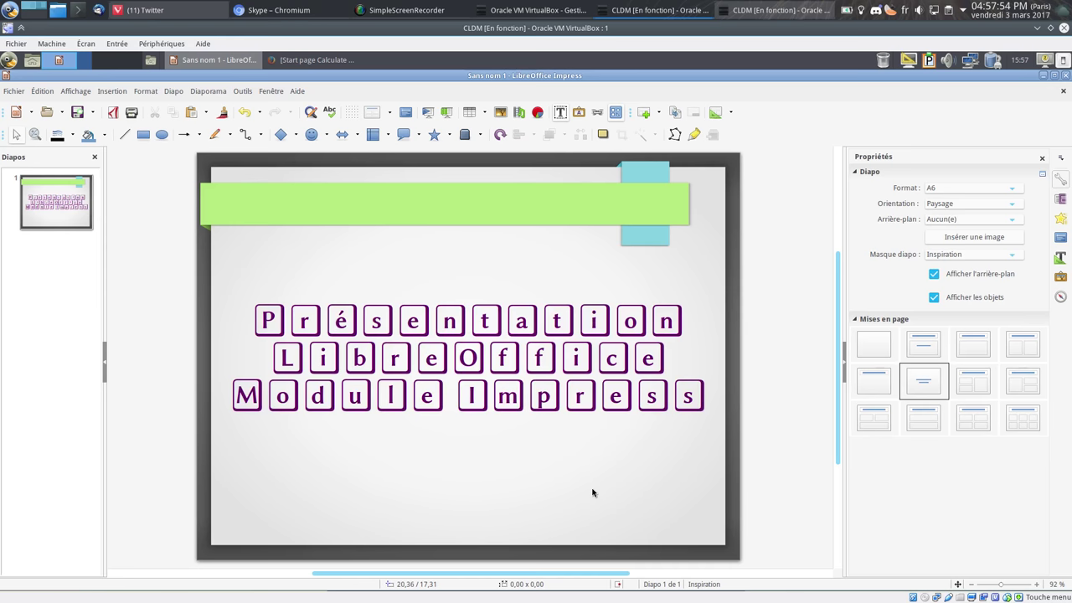
Add blank lines above and below the LibreOffice line.
left_click(692, 332)
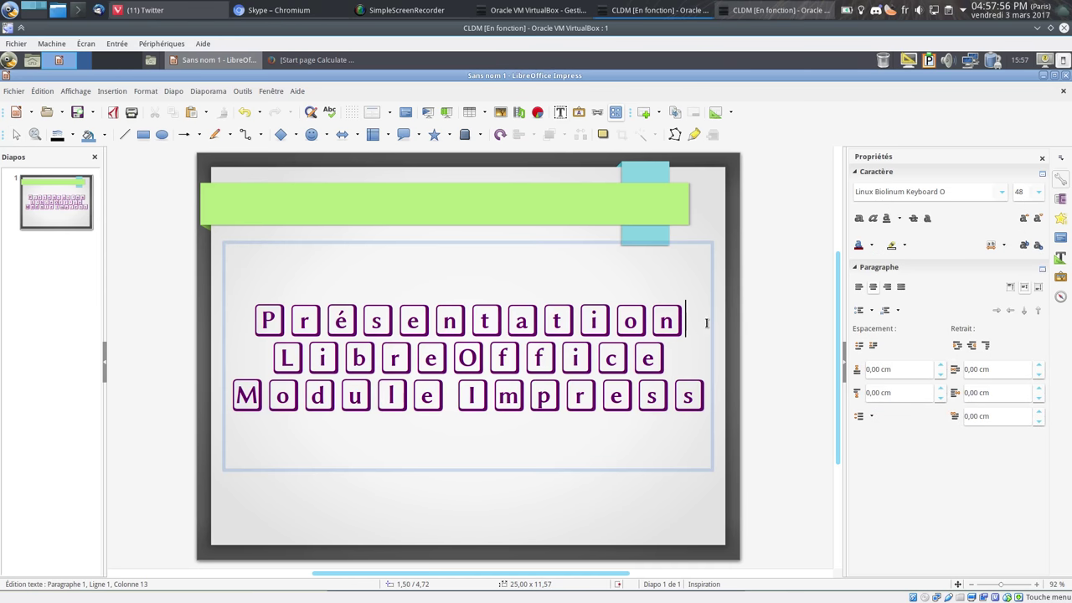
key("Return")
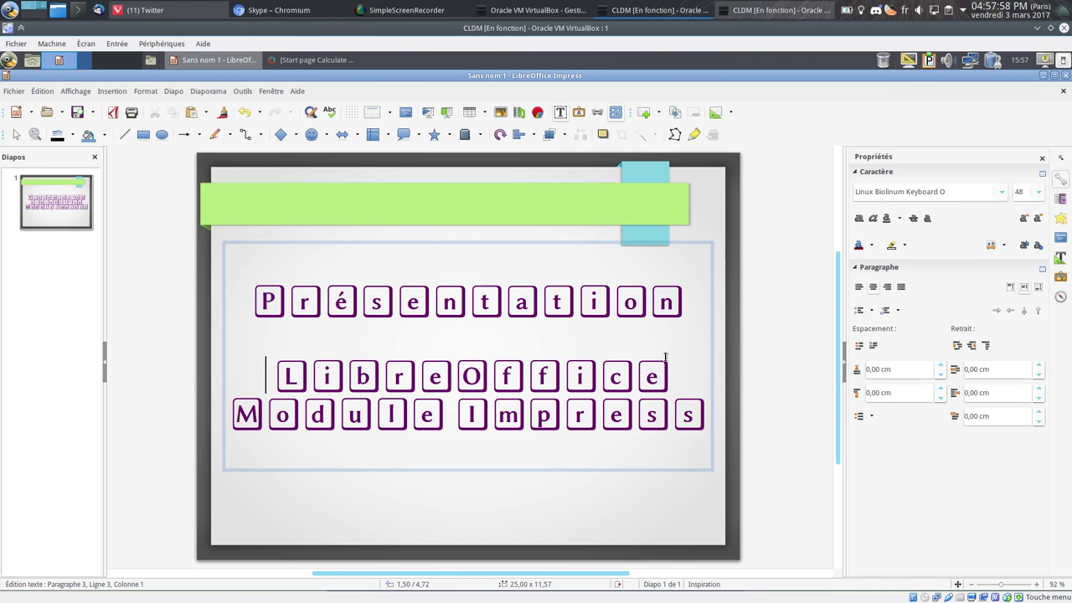
left_click(667, 365)
key("Return")
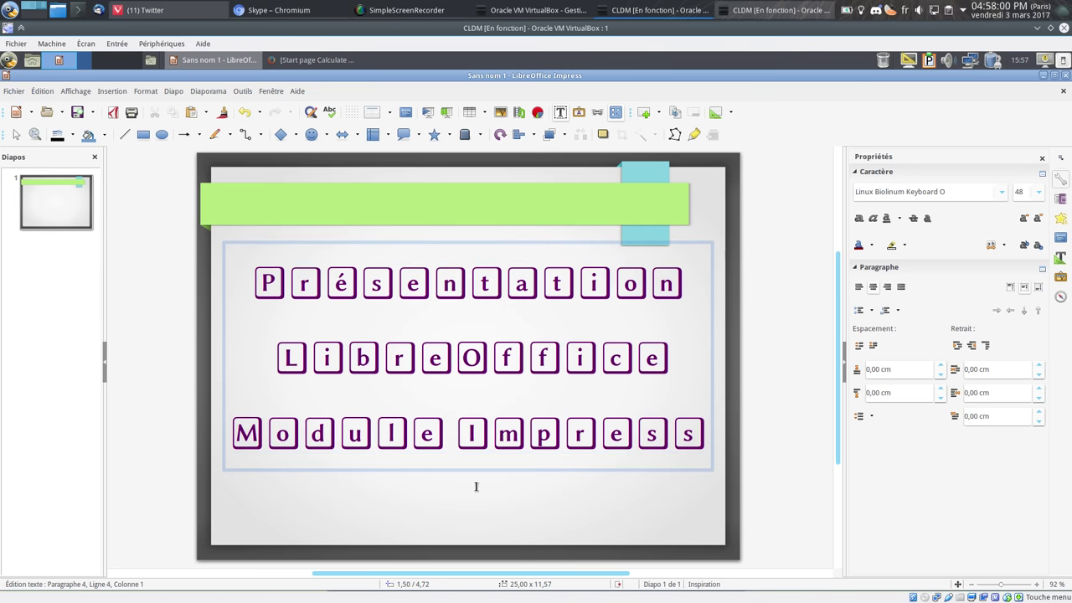
left_click(456, 509)
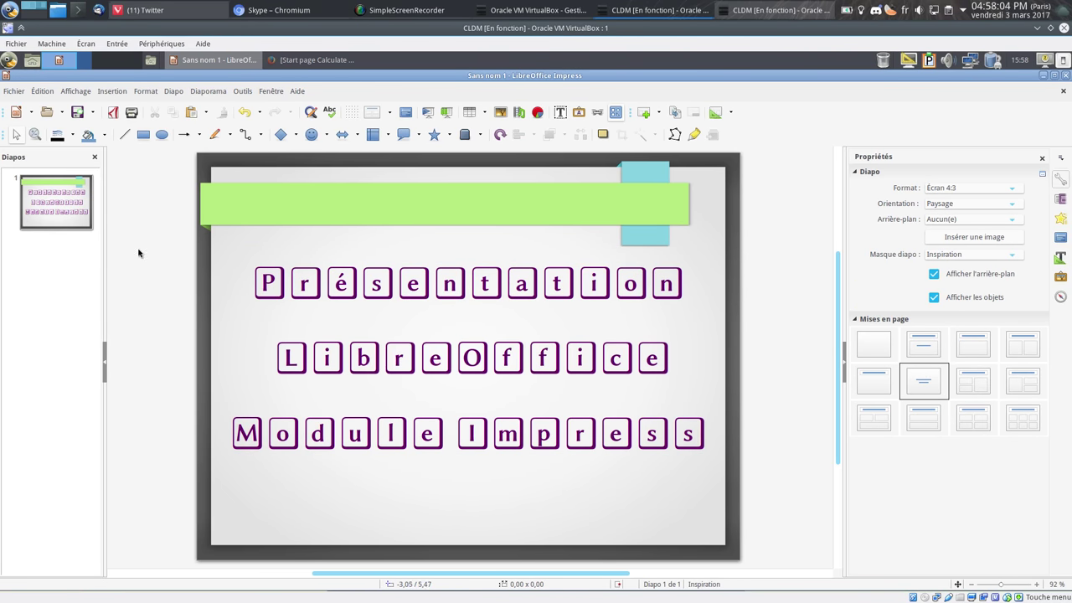
Insert a new second slide and try the title slide and title-and-content layouts.
right_click(73, 262)
left_click(84, 311)
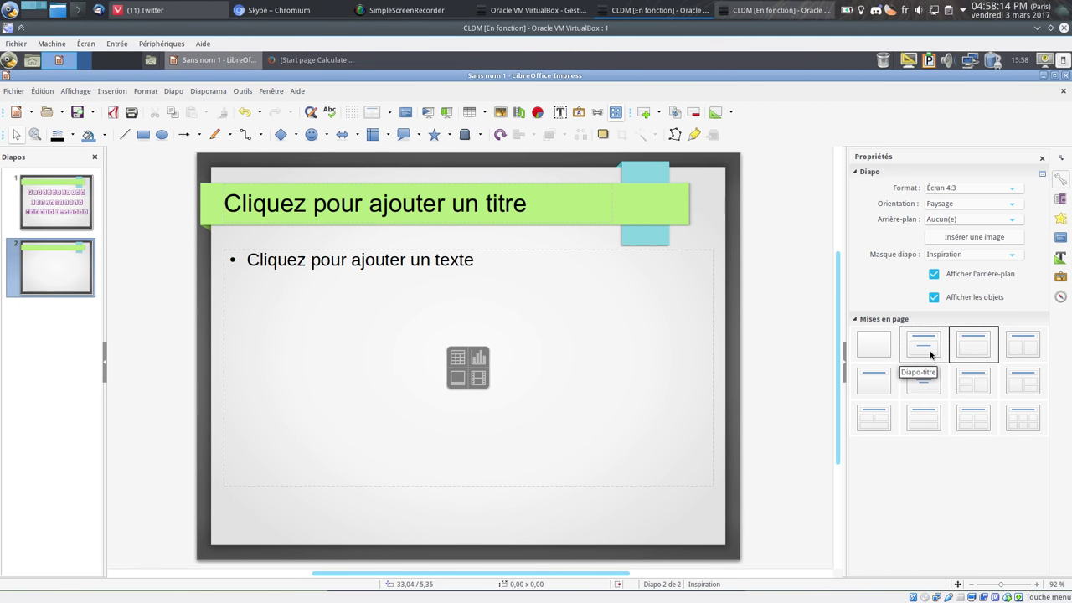
left_click(929, 355)
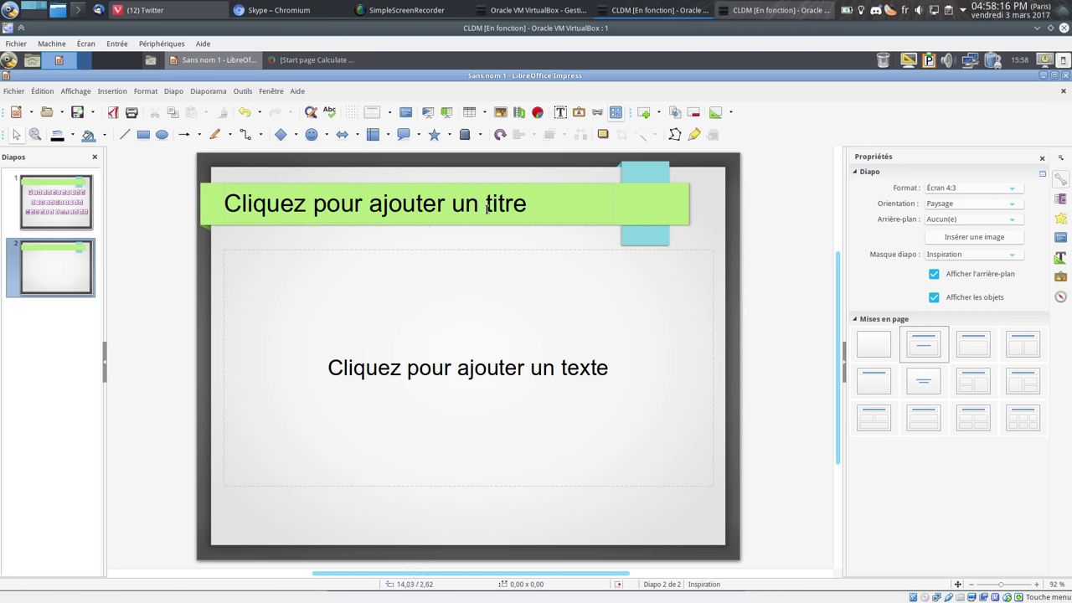
left_click(984, 350)
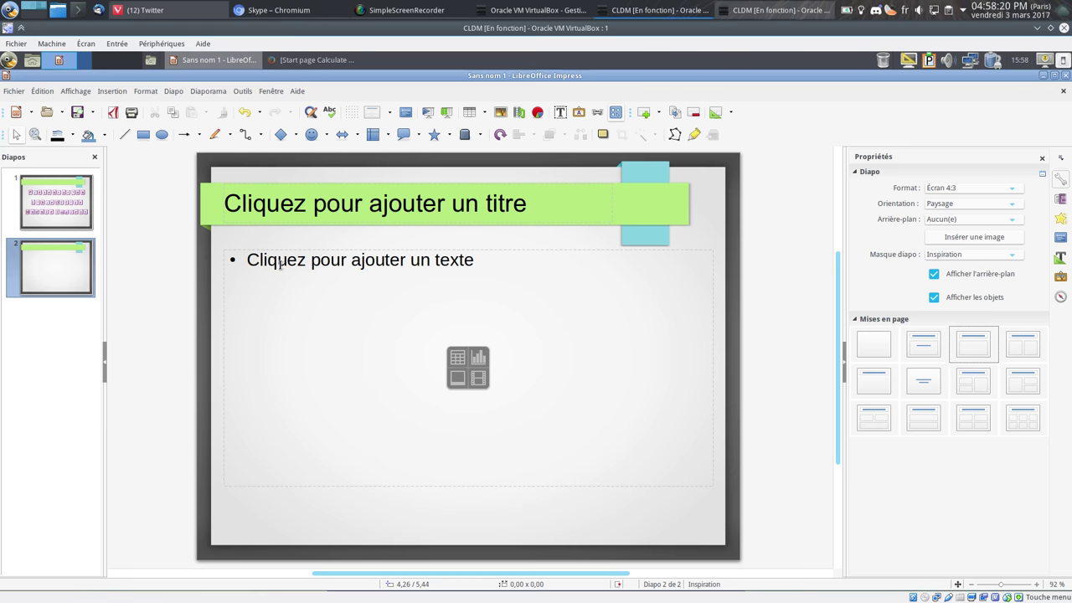
Try the remaining layouts, settle on Titre, contenu, and put the cursor in the title placeholder.
left_click(1016, 349)
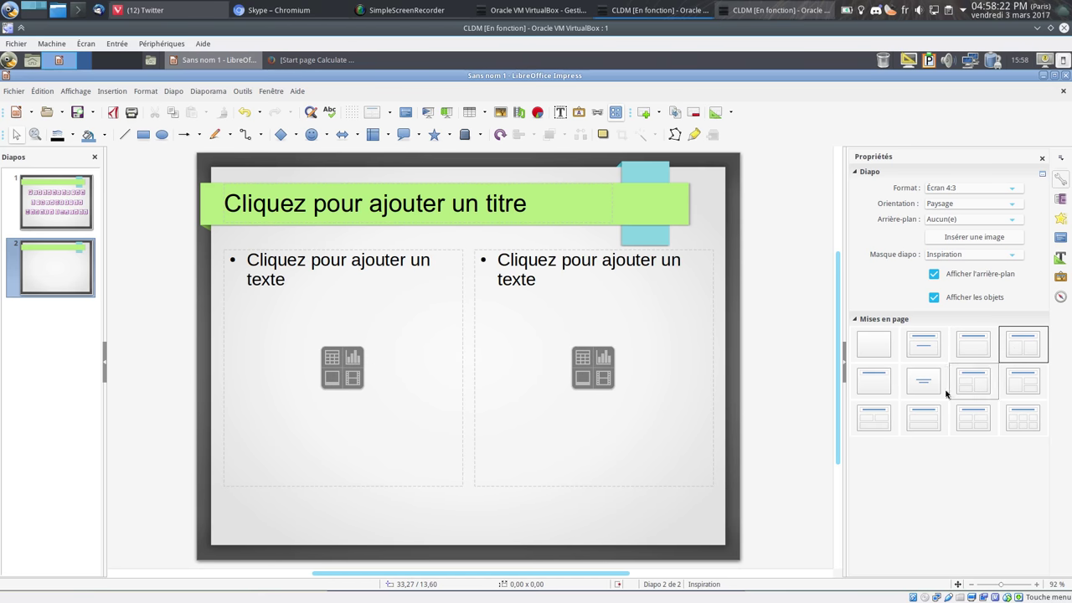
left_click(875, 385)
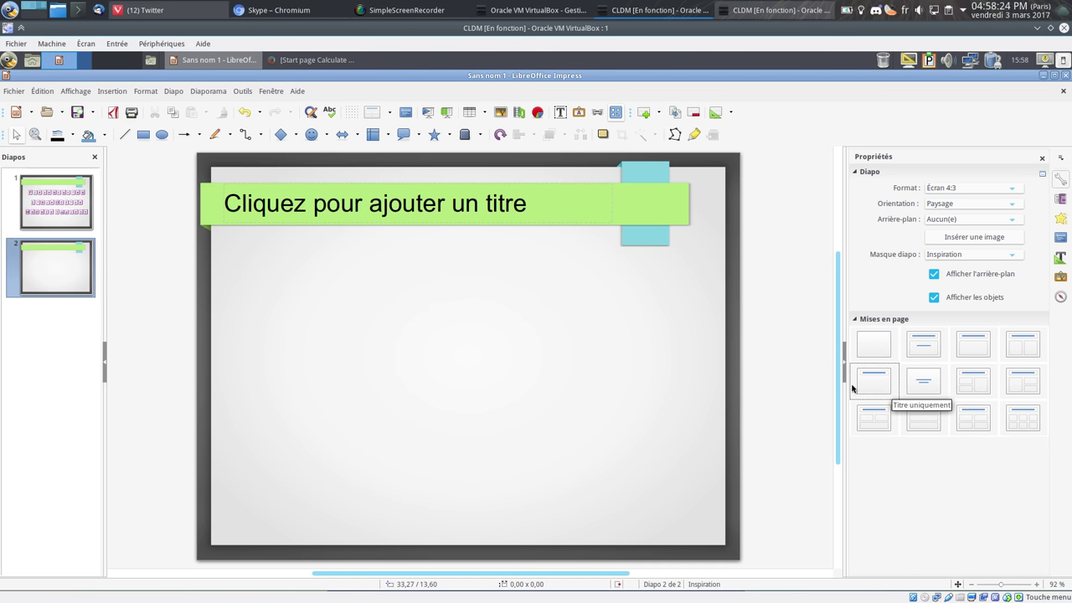
left_click(922, 380)
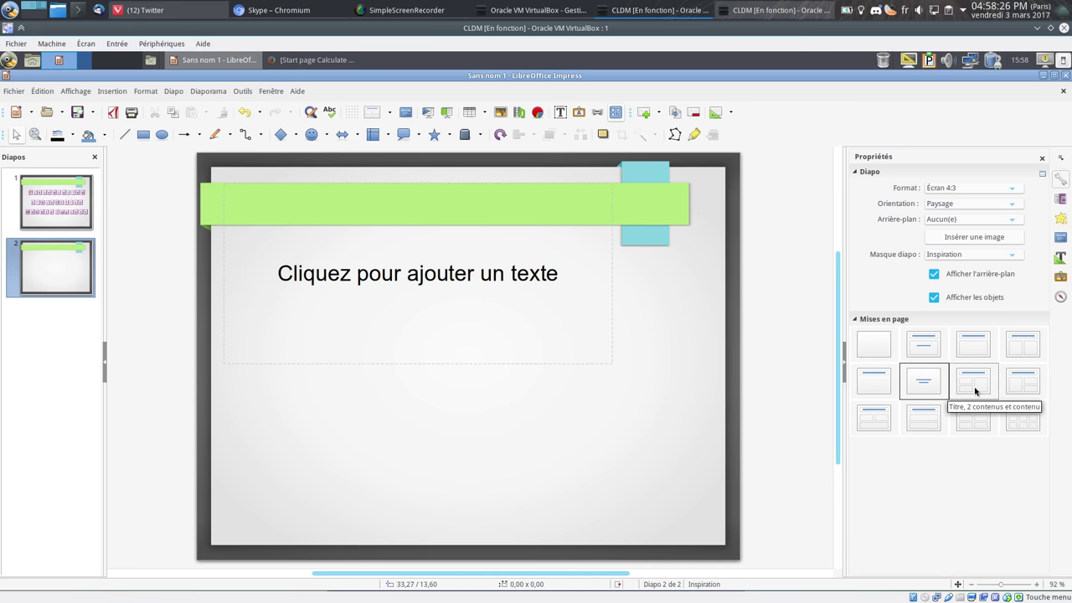
left_click(975, 391)
left_click(1012, 392)
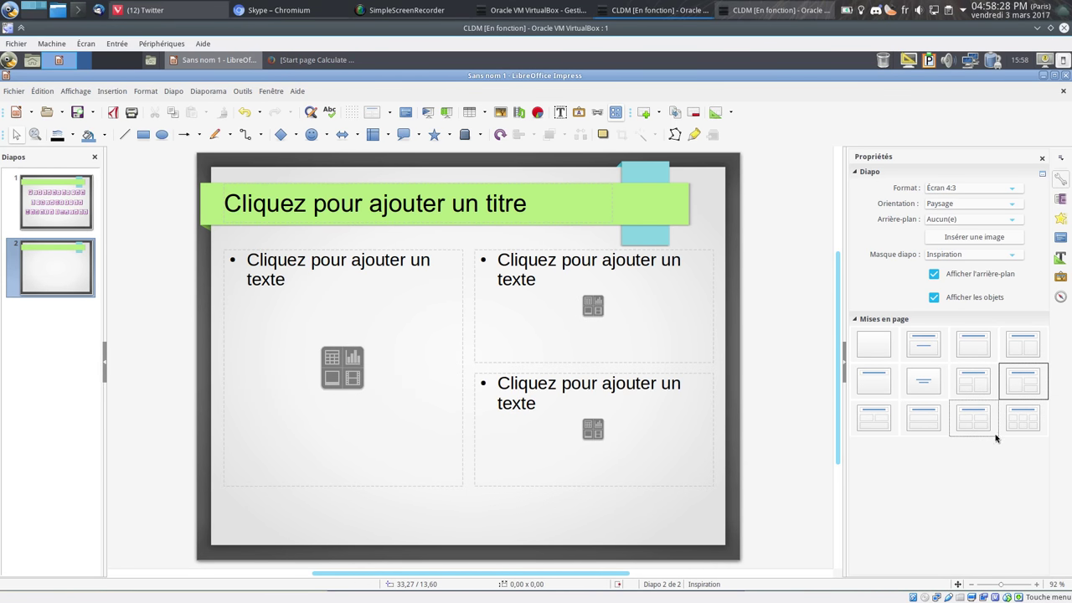
left_click(1019, 419)
left_click(971, 422)
left_click(926, 427)
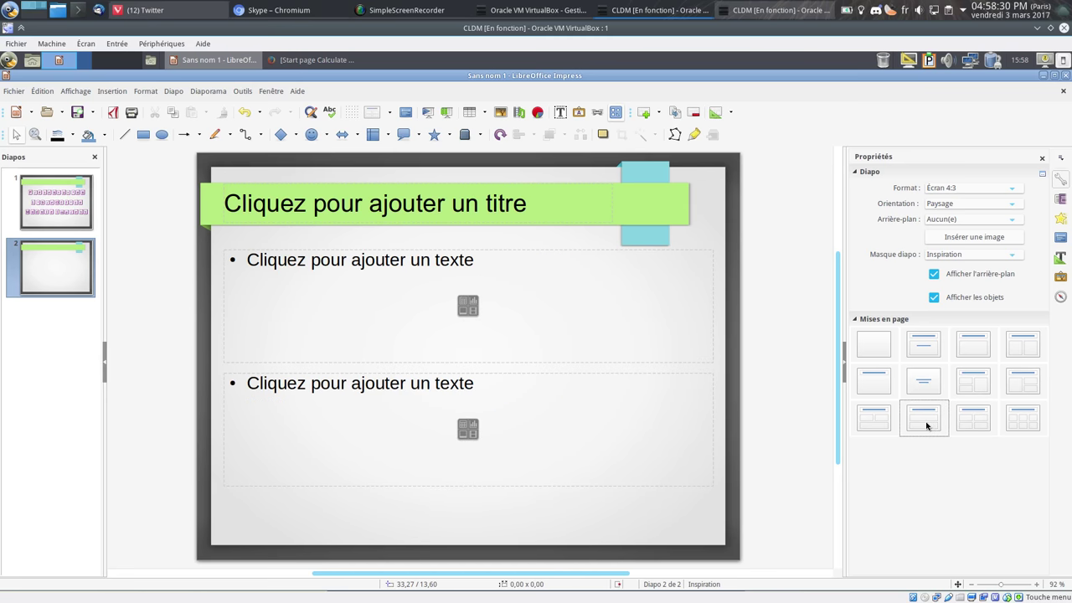
left_click(1022, 344)
left_click(973, 345)
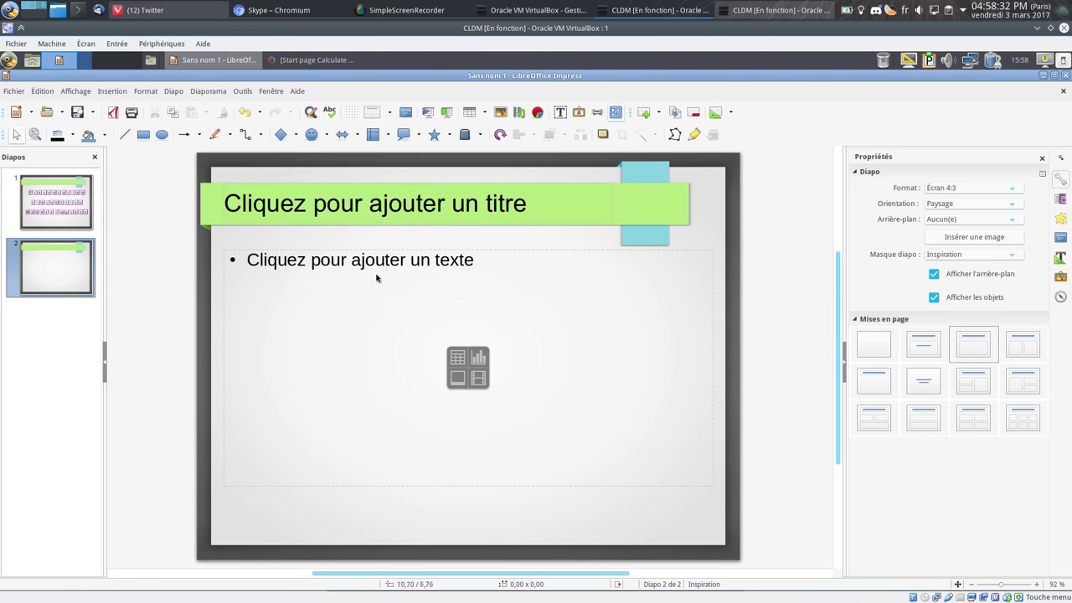
left_click(339, 217)
type("Présentation")
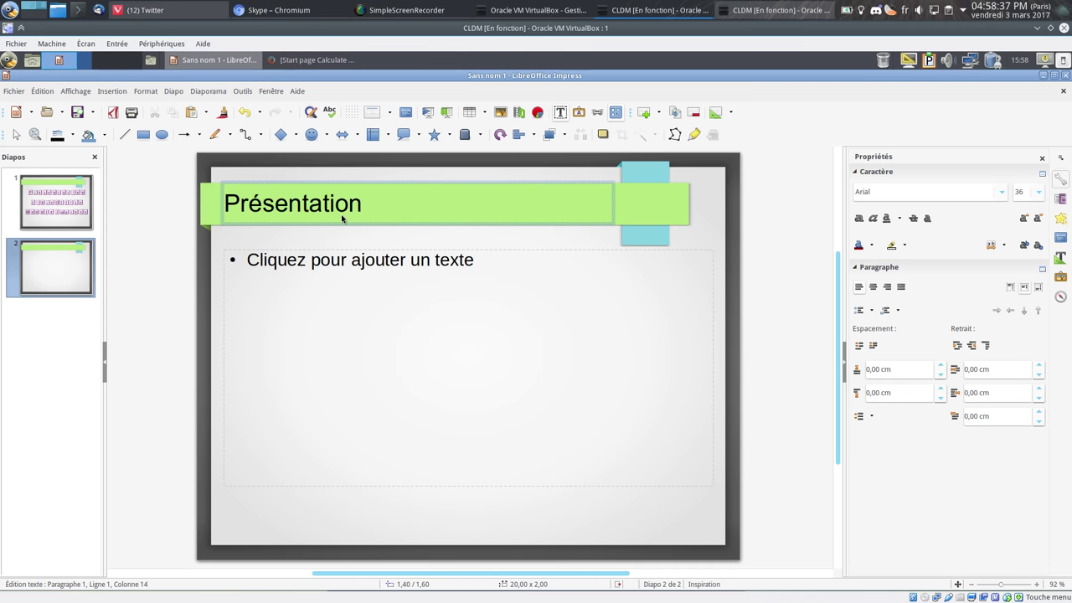
Title slide 2 'Présentation des transitions', correcting the typo and misplaced space.
type("des a")
type("nimat")
key("BackSpace")
key("BackSpace")
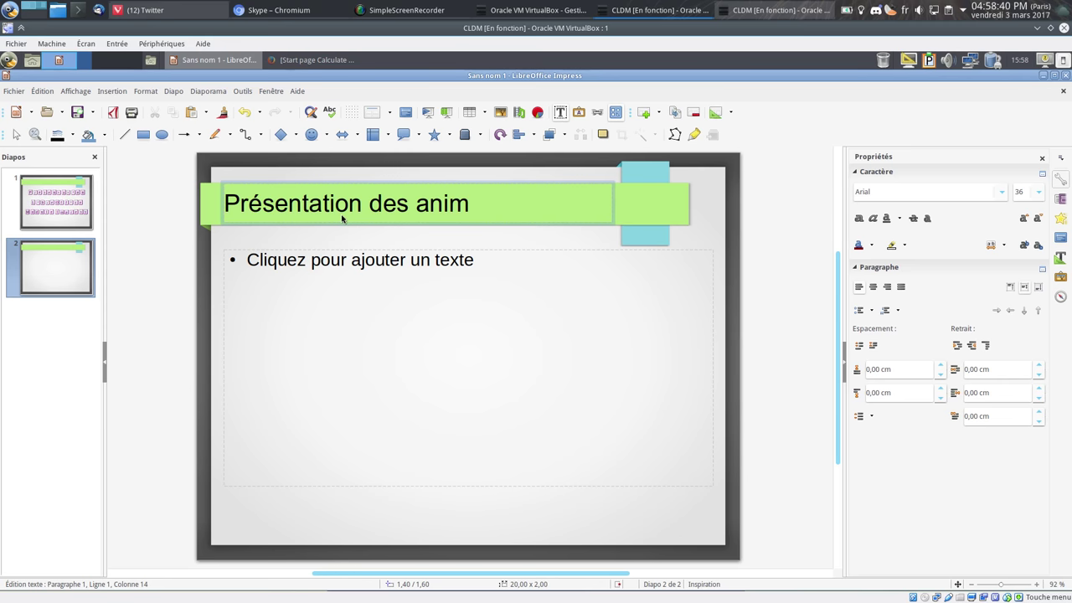
key("BackSpace")
key("BackSpace")
key("BackSpace")
type("t ransit")
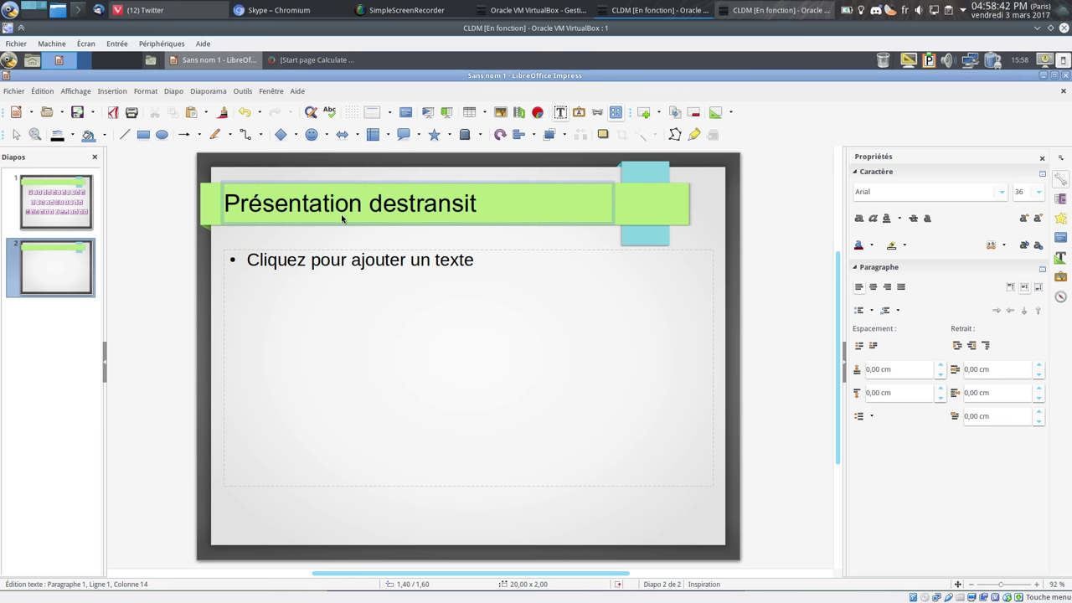
type("ions")
left_click(416, 205)
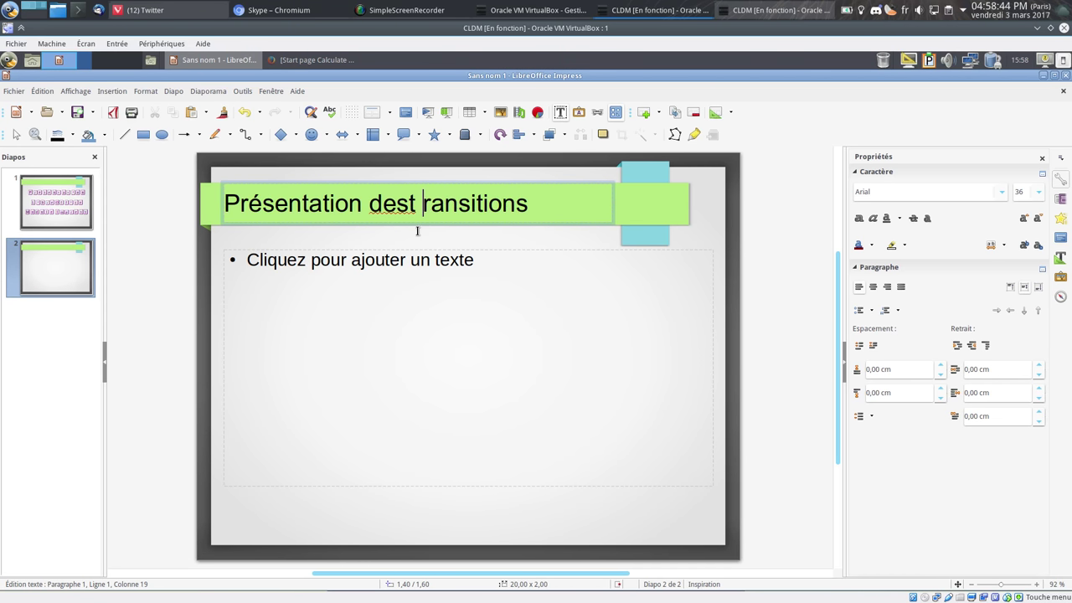
key("BackSpace")
key("Left")
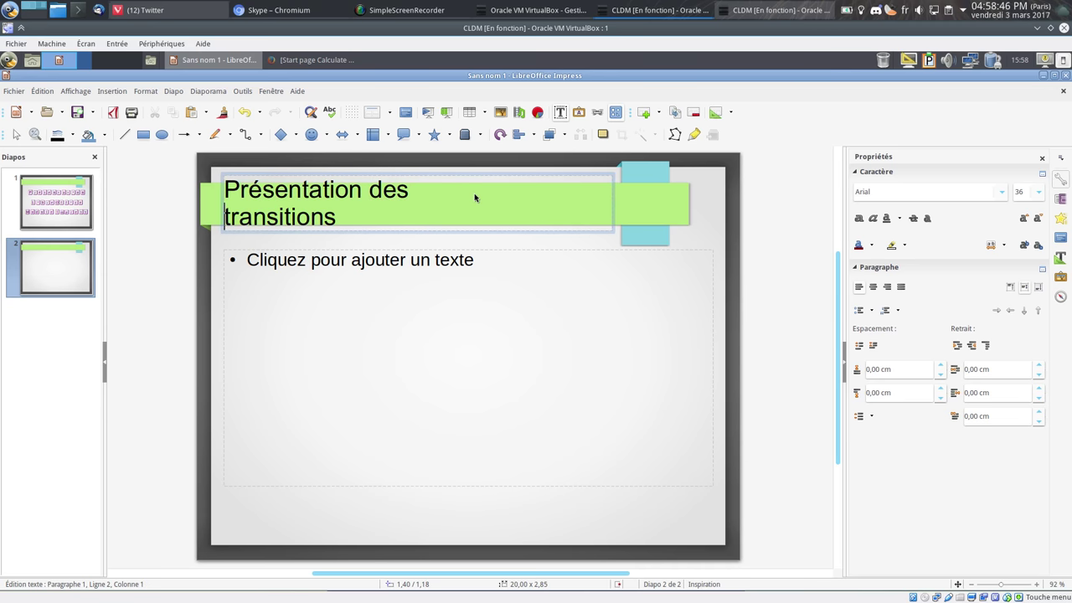
key("Escape")
key("Escape")
Leave the content box empty and bring Firefox back to the front.
left_click(437, 283)
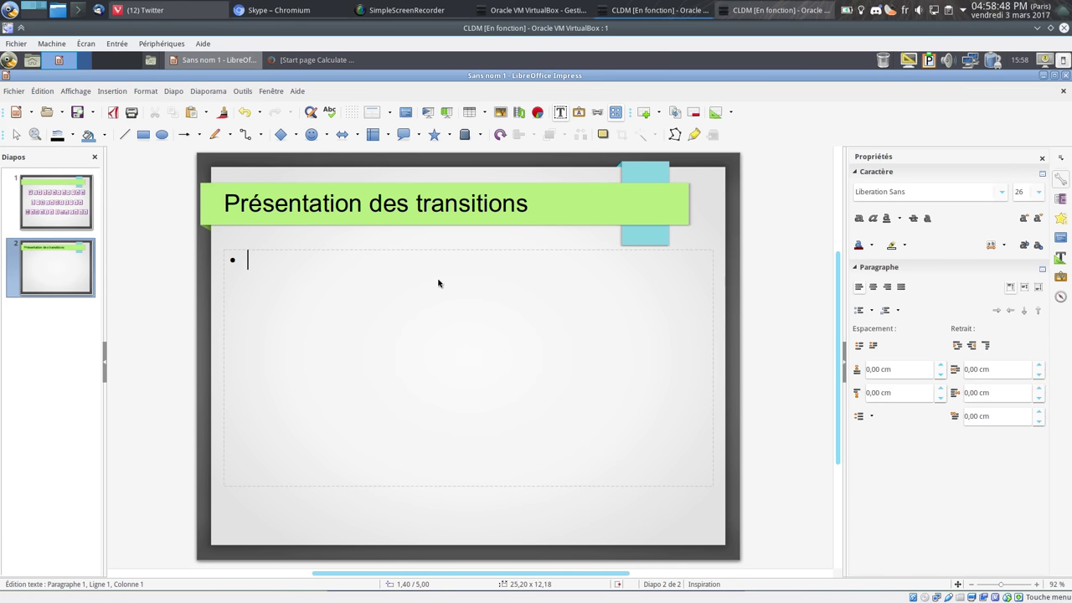
left_click(735, 257)
left_click(335, 60)
type("soleil png")
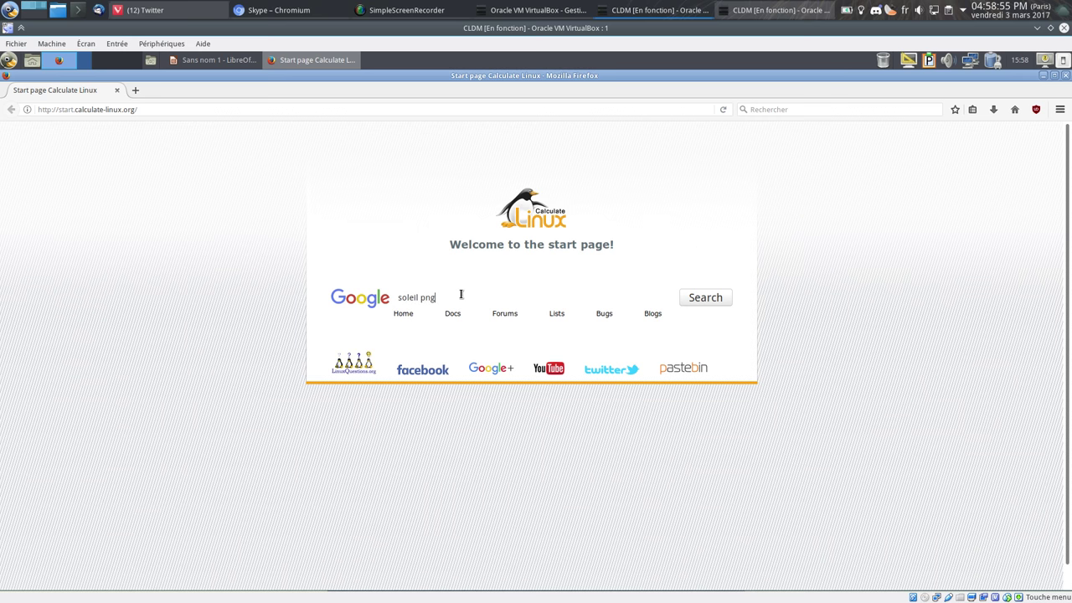
Search images for 'soleil png', open the sunglasses sun full-size, copy it, and return to Impress.
key("Return")
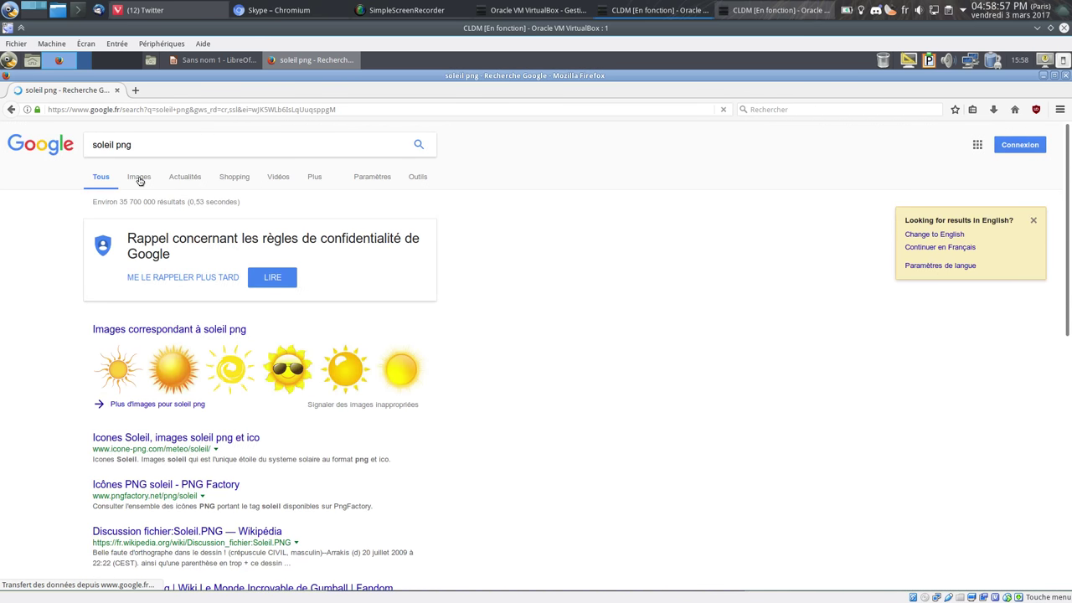
left_click(139, 177)
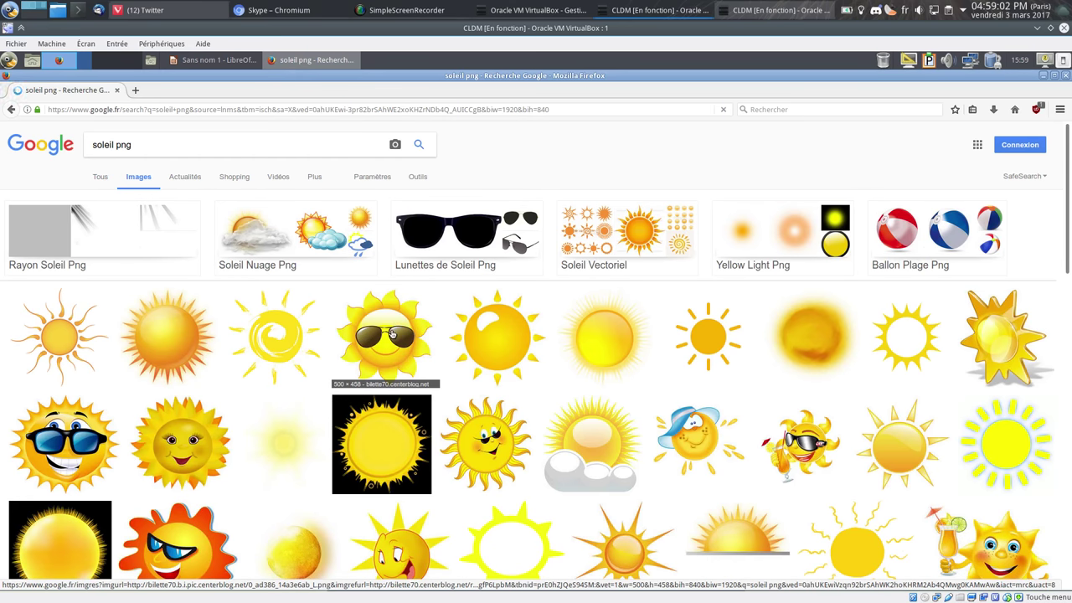
left_click(392, 333)
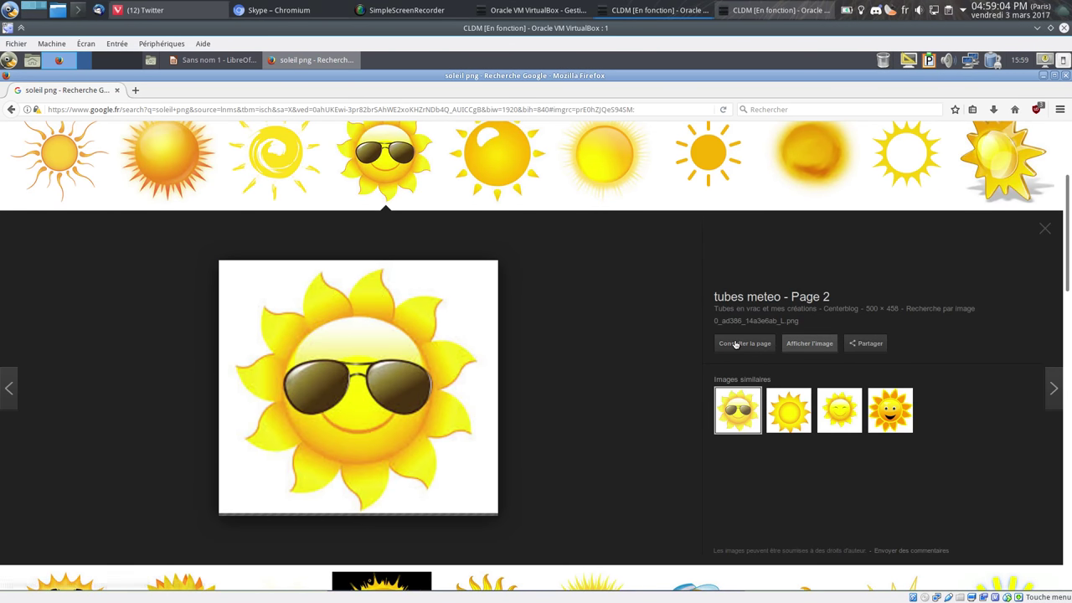
left_click(800, 345)
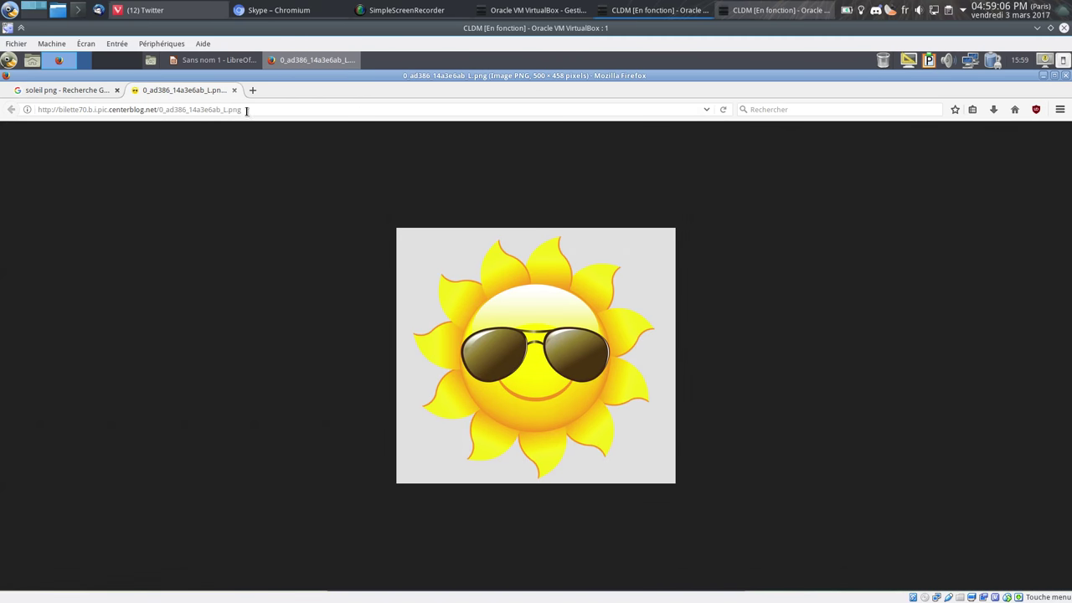
right_click(481, 342)
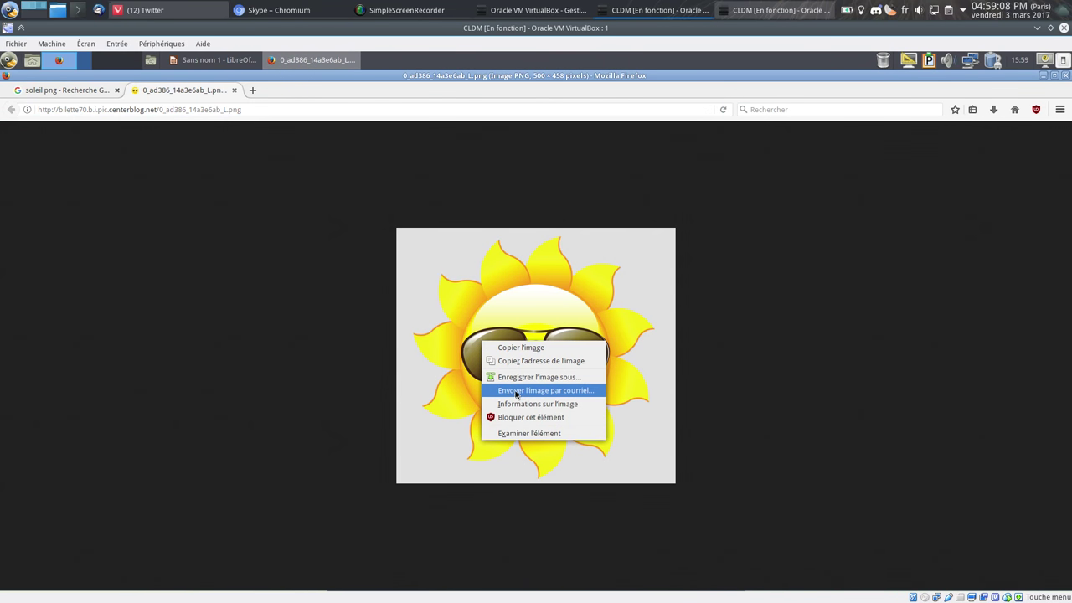
left_click(525, 348)
left_click(213, 60)
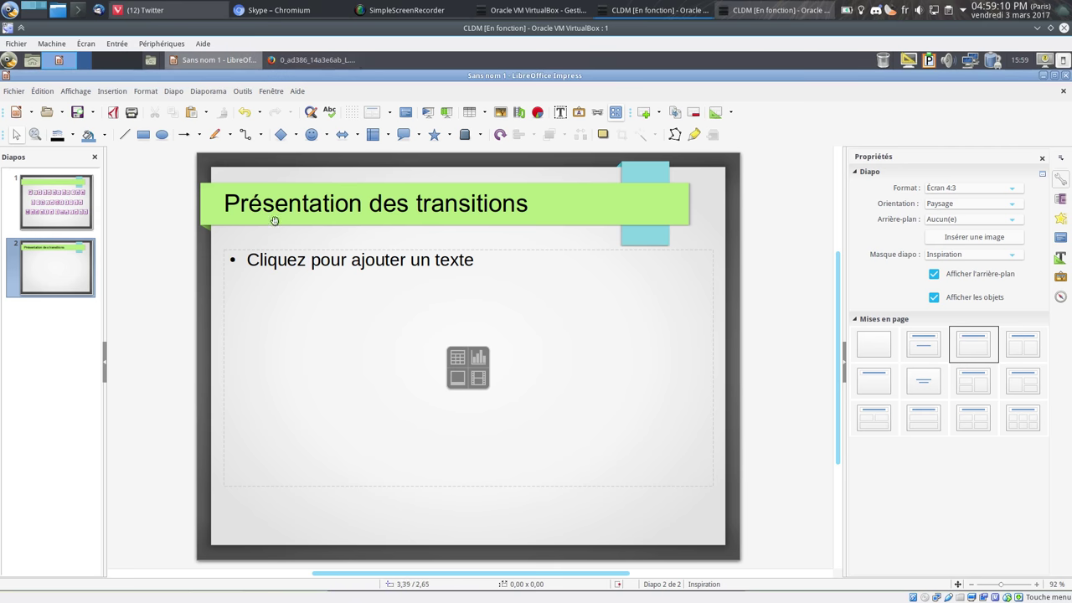
Paste the sunglasses sun onto slide 2, duplicate it as slide 3, and delete the sun there.
right_click(332, 315)
left_click(357, 350)
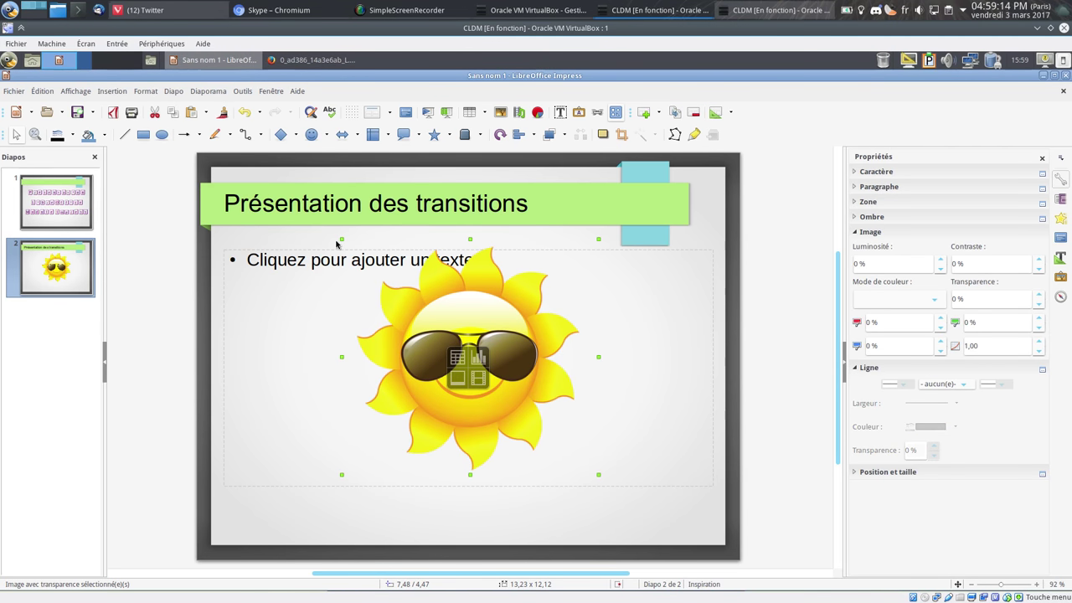
right_click(46, 278)
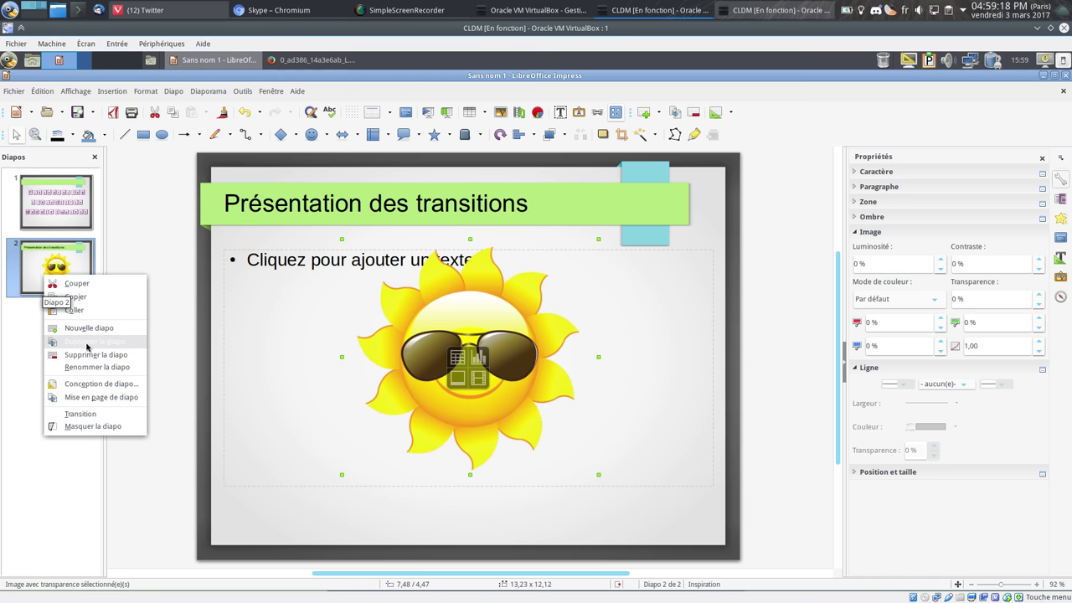
left_click(88, 341)
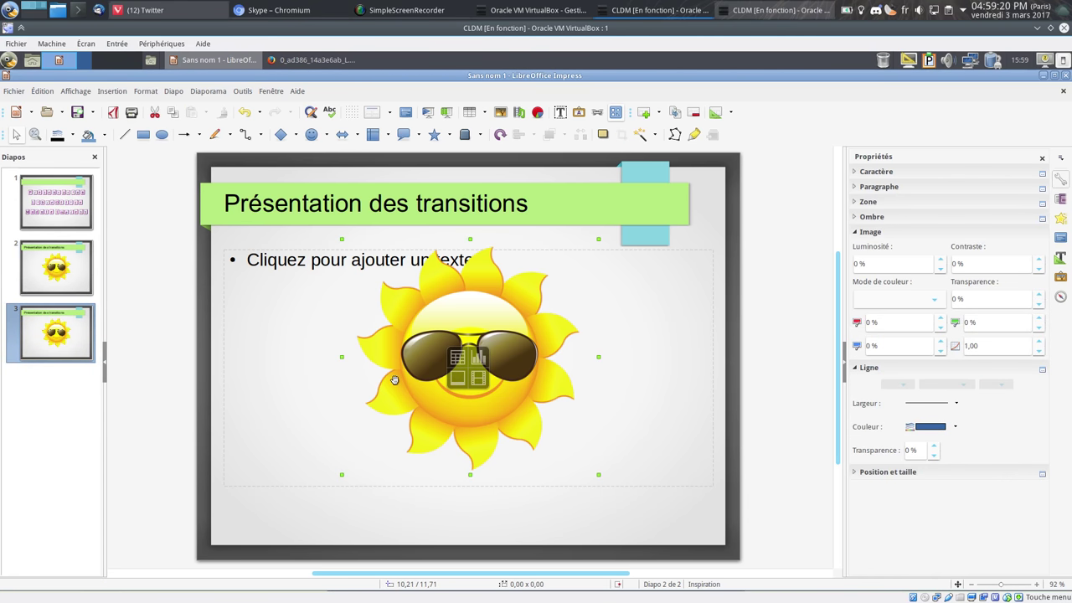
key("Delete")
Search the web for 'train png' in Firefox and show the image results.
left_click(310, 60)
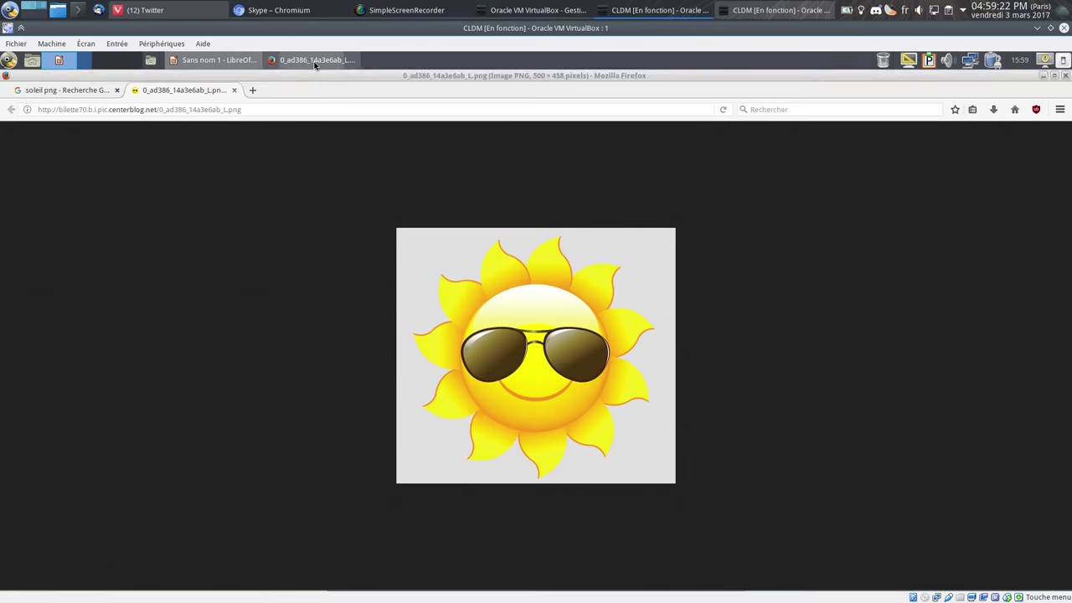
triple_click(55, 110)
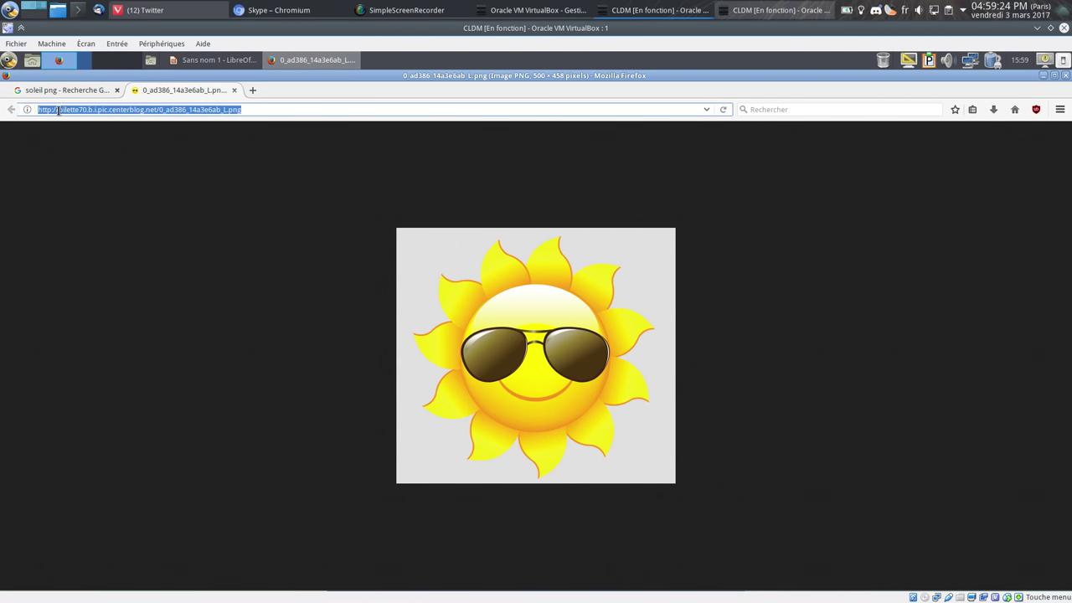
type("train png")
key("Return")
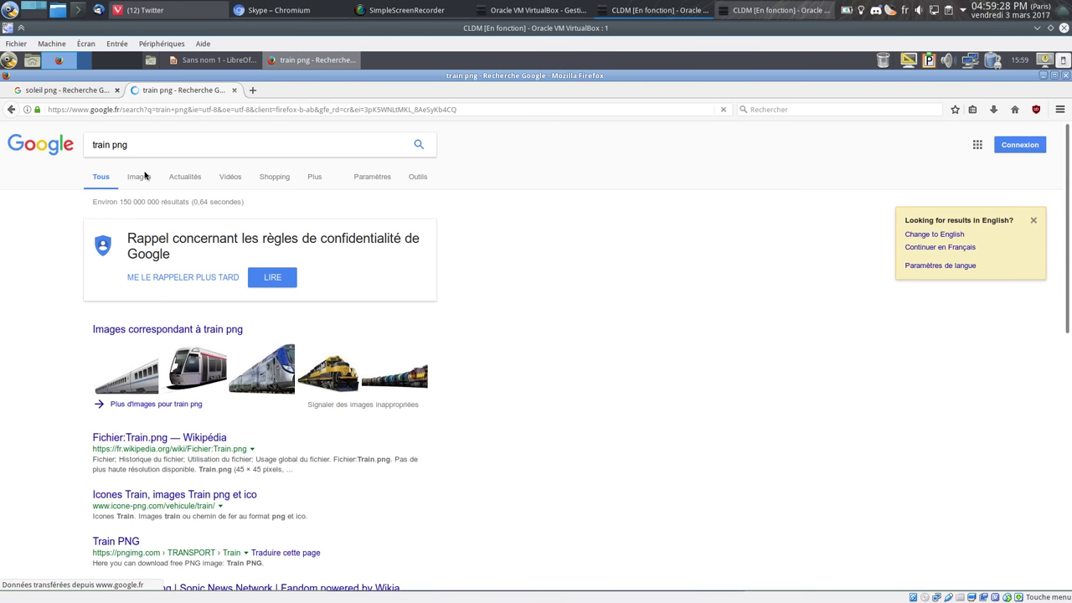
left_click(139, 177)
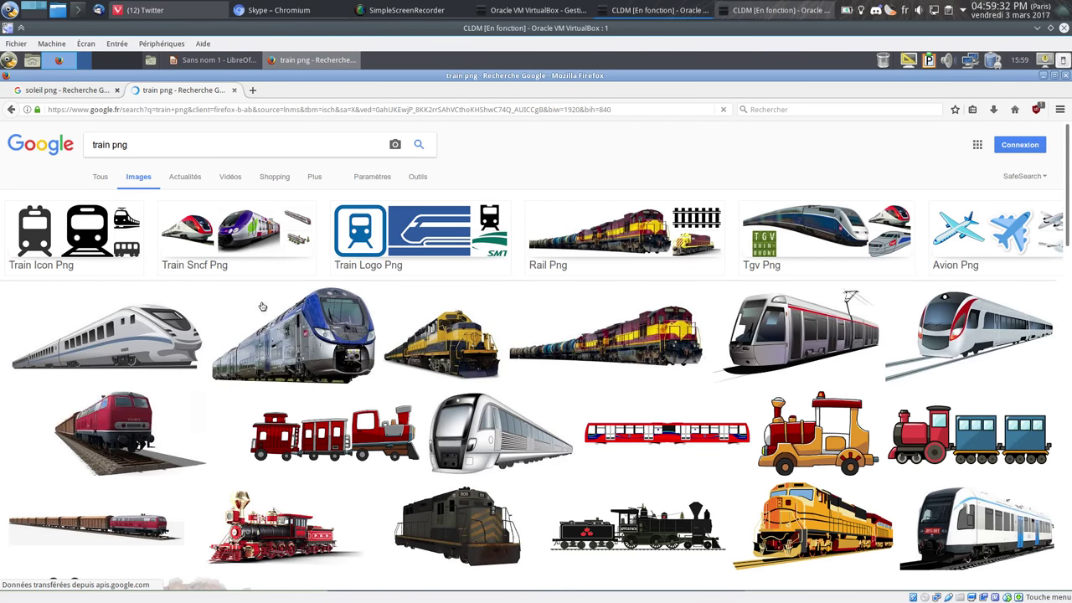
Copy the full-size red cartoon train image and paste it onto slide 3 in Impress.
left_click(365, 444)
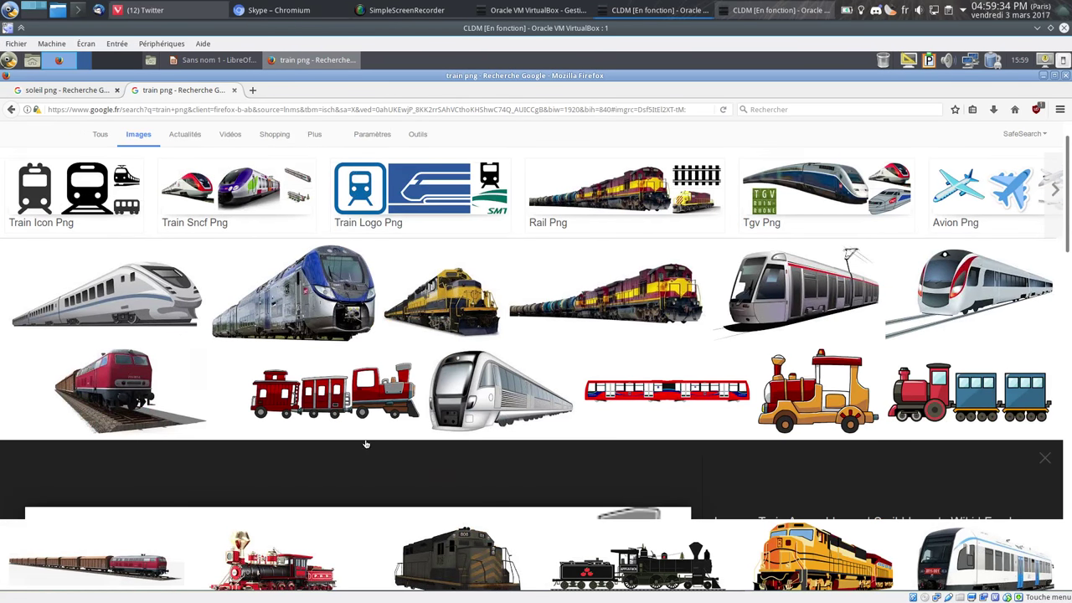
left_click(798, 348)
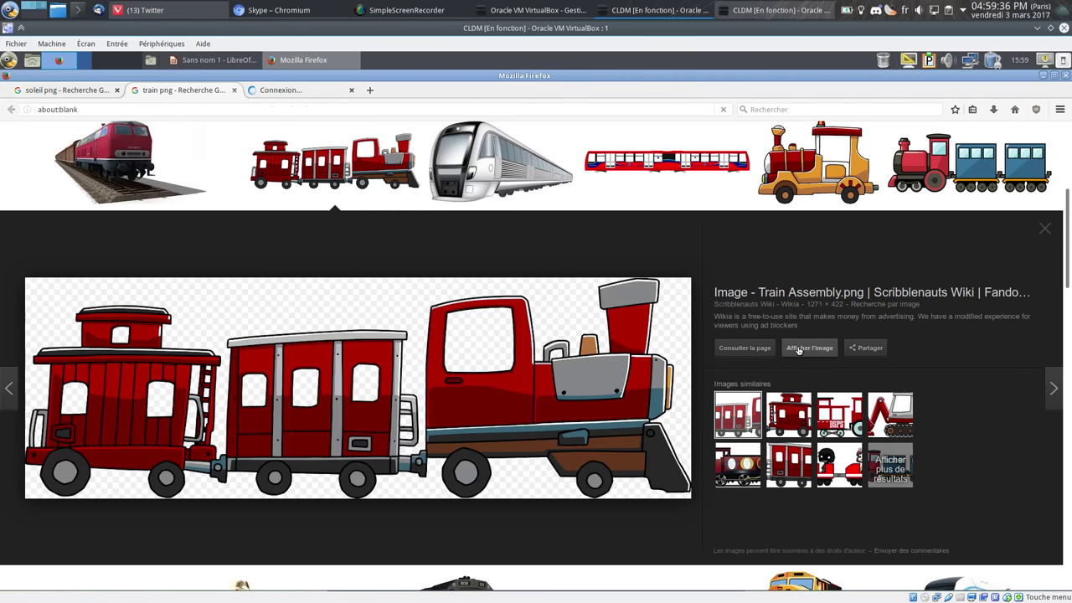
right_click(492, 314)
left_click(517, 331)
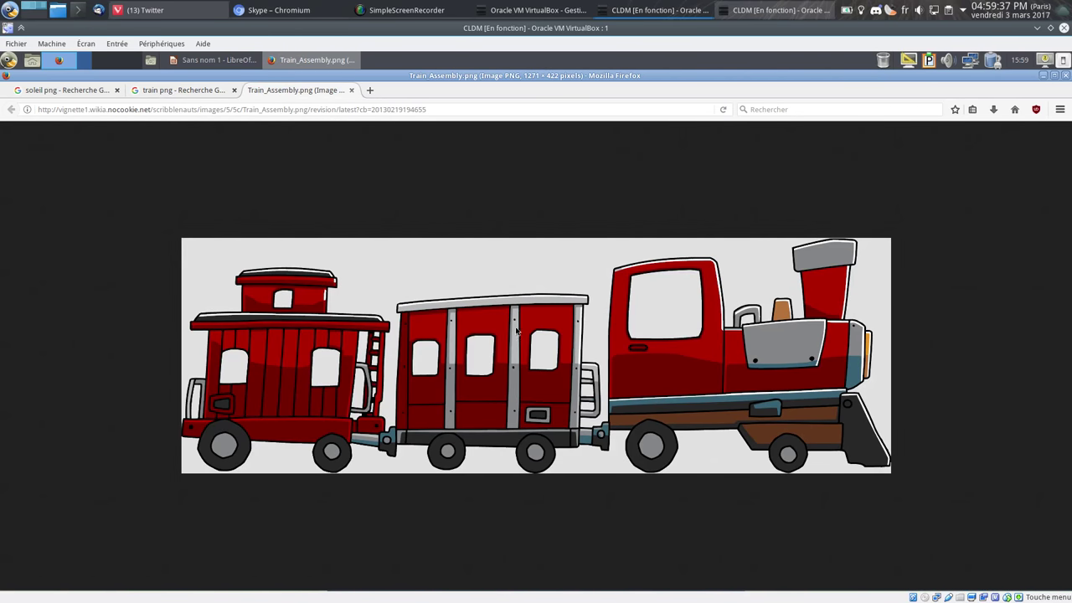
left_click(219, 60)
key("ctrl+v")
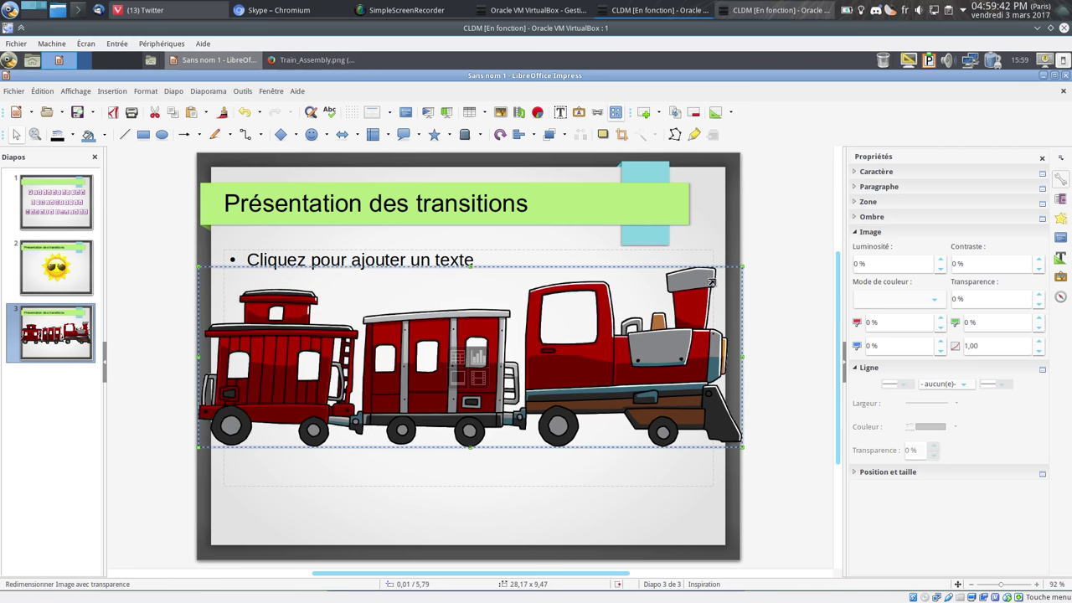
Shrink the train picture and align it to the right side of slide 3.
left_click_drag(737, 268, 686, 285)
right_click(529, 375)
mouse_move(561, 292)
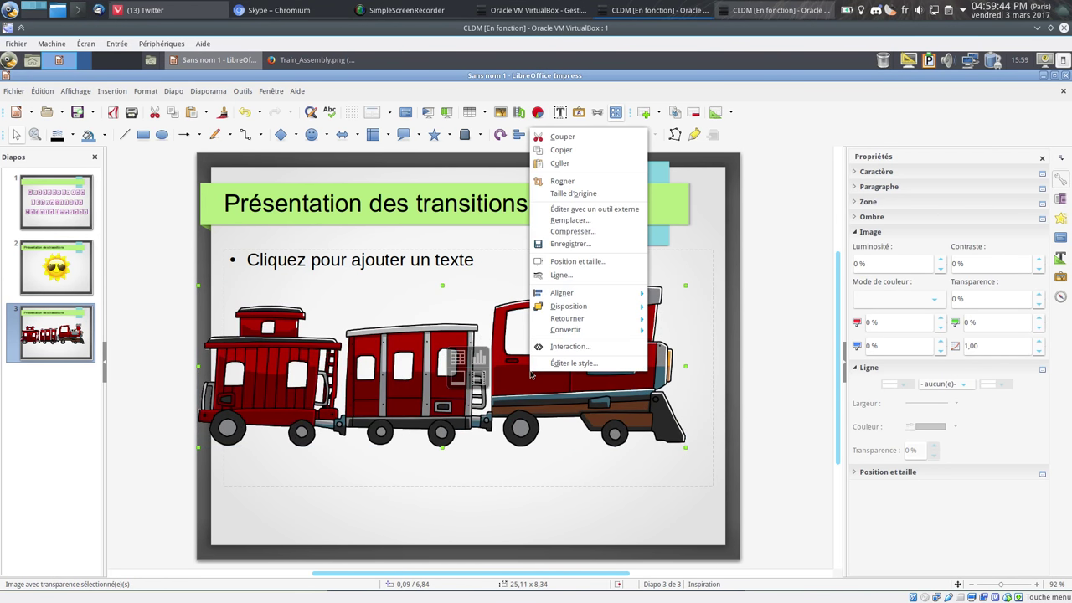
left_click(678, 318)
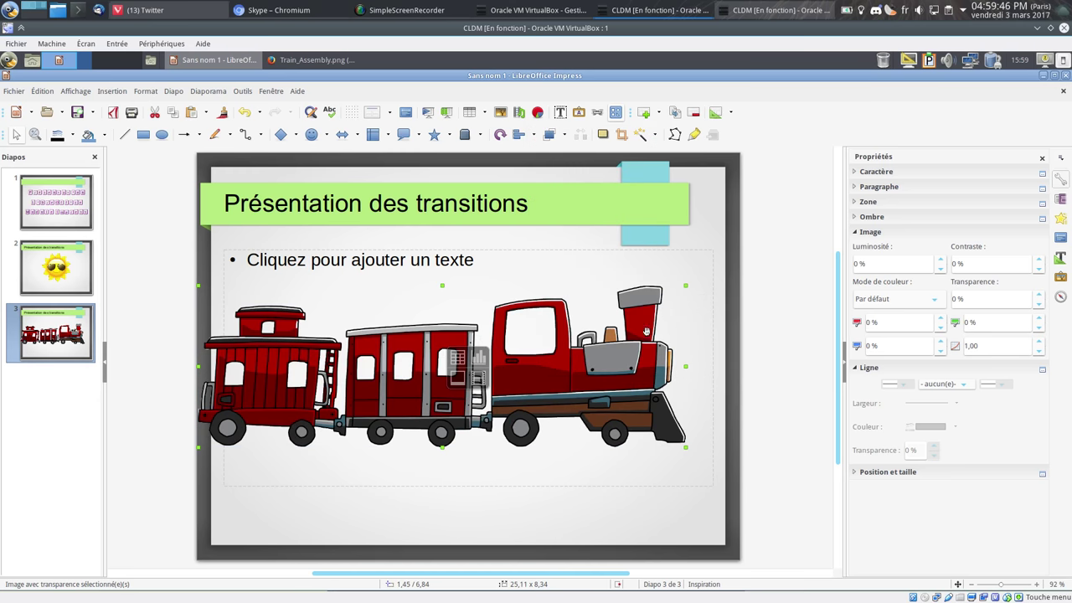
left_click(383, 495)
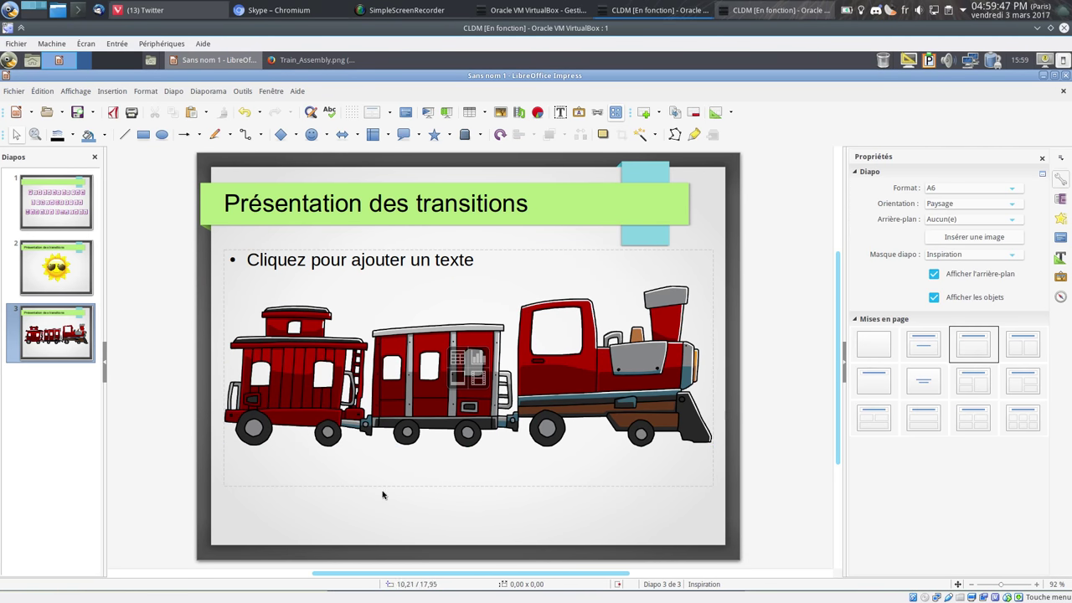
Preview the Découvrir, Roue and Coin transitions on the sun slide.
left_click(1061, 200)
left_click(55, 268)
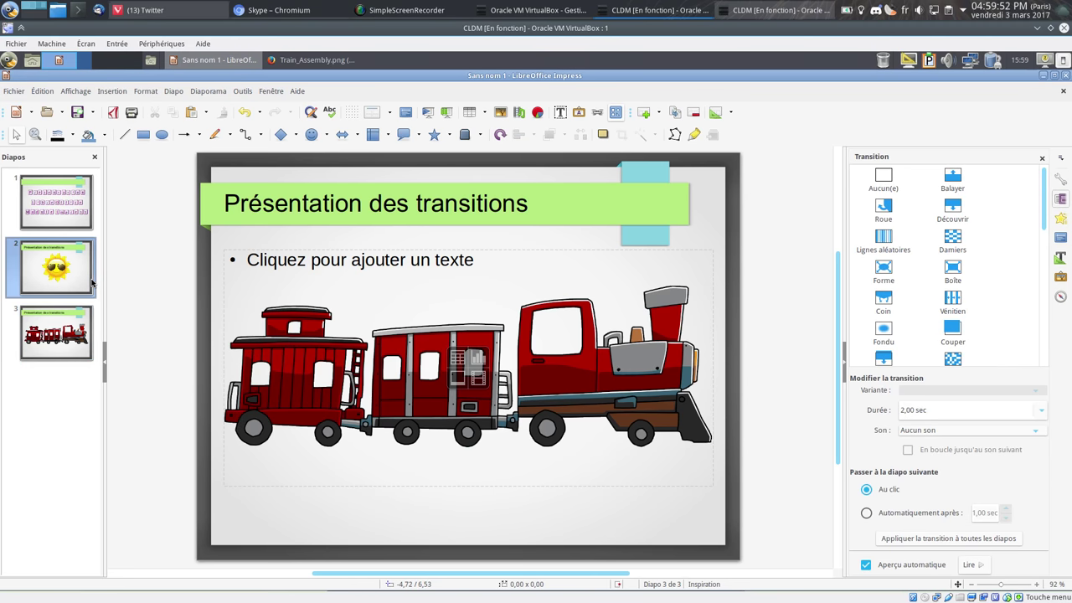
left_click(954, 210)
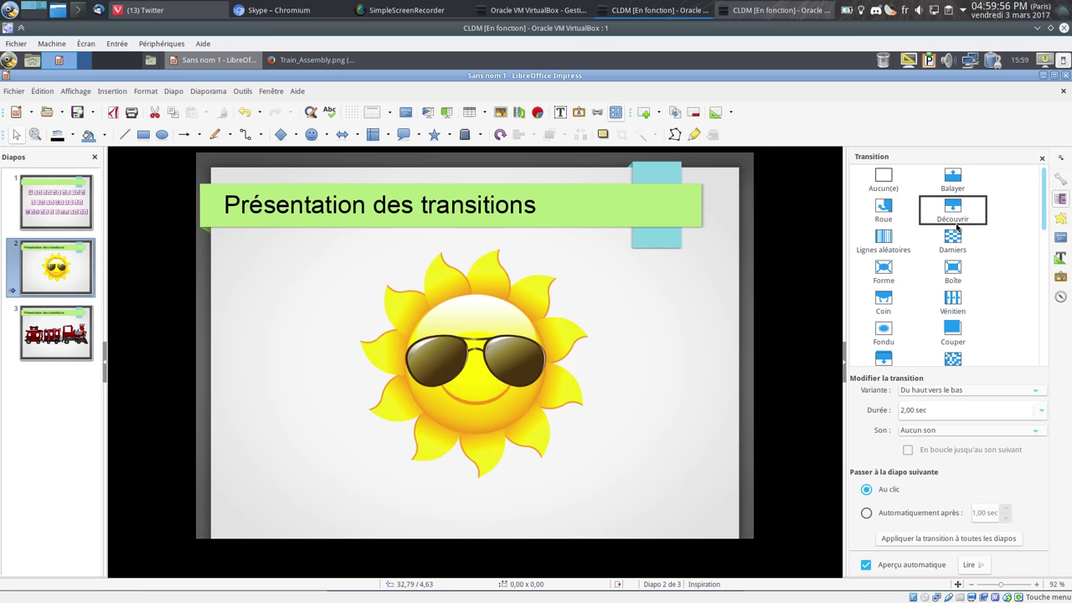
left_click(889, 212)
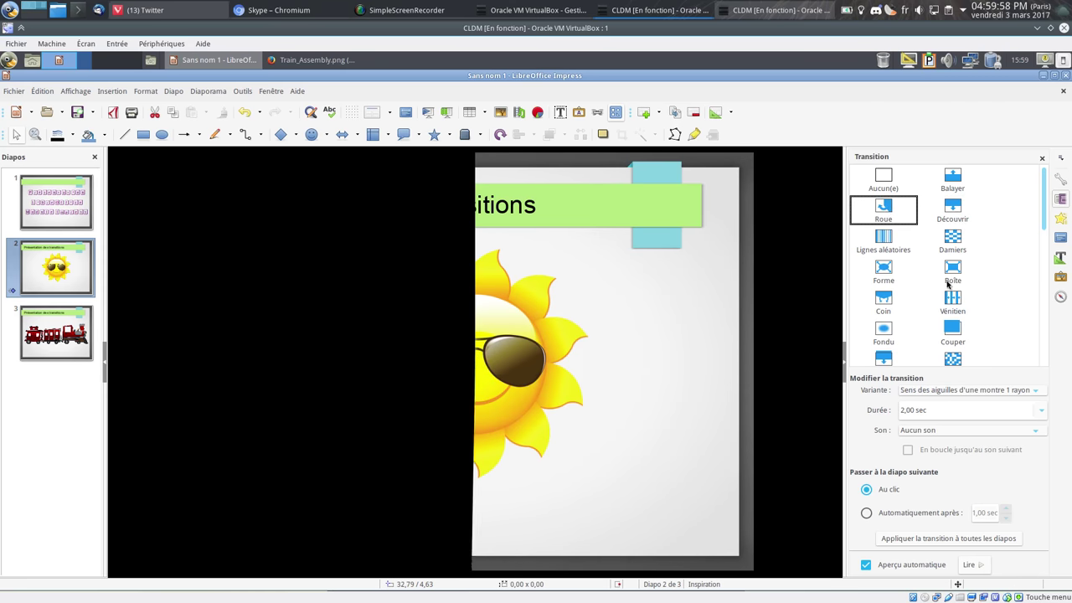
left_click(895, 306)
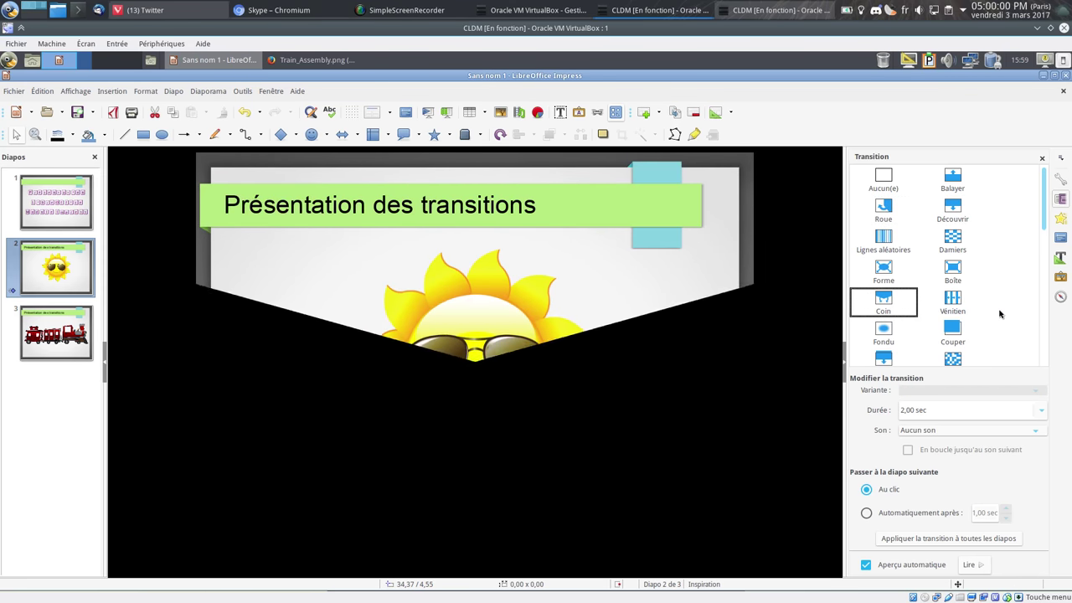
Try the Scintillement, Dissolution fine, Vénitien 3D and finally Carrelage transitions.
scroll(1043, 216, "down", 5)
scroll(1044, 215, "down", 3)
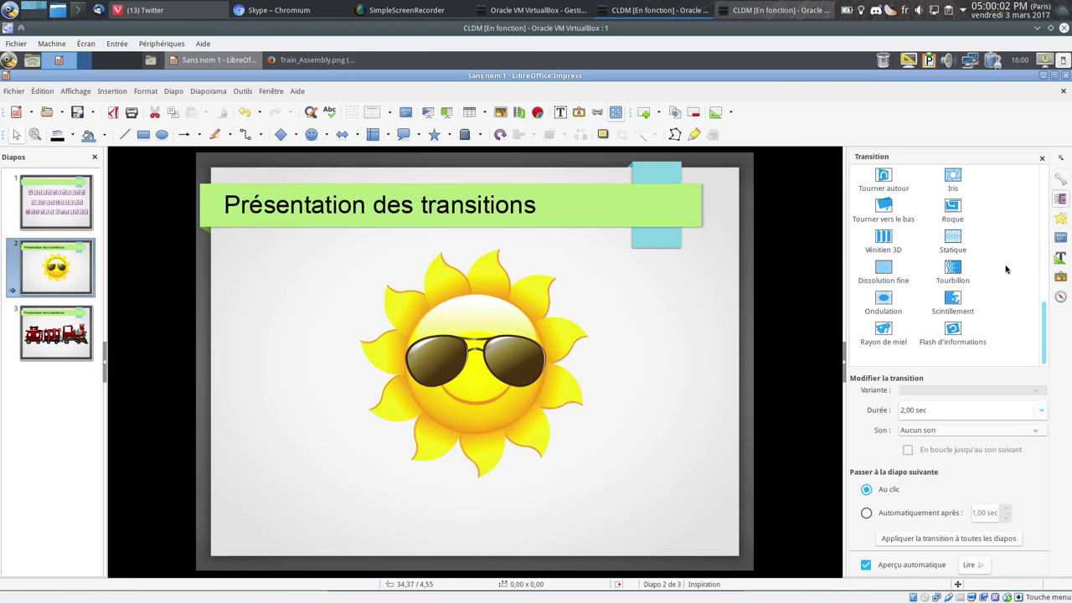
left_click(976, 326)
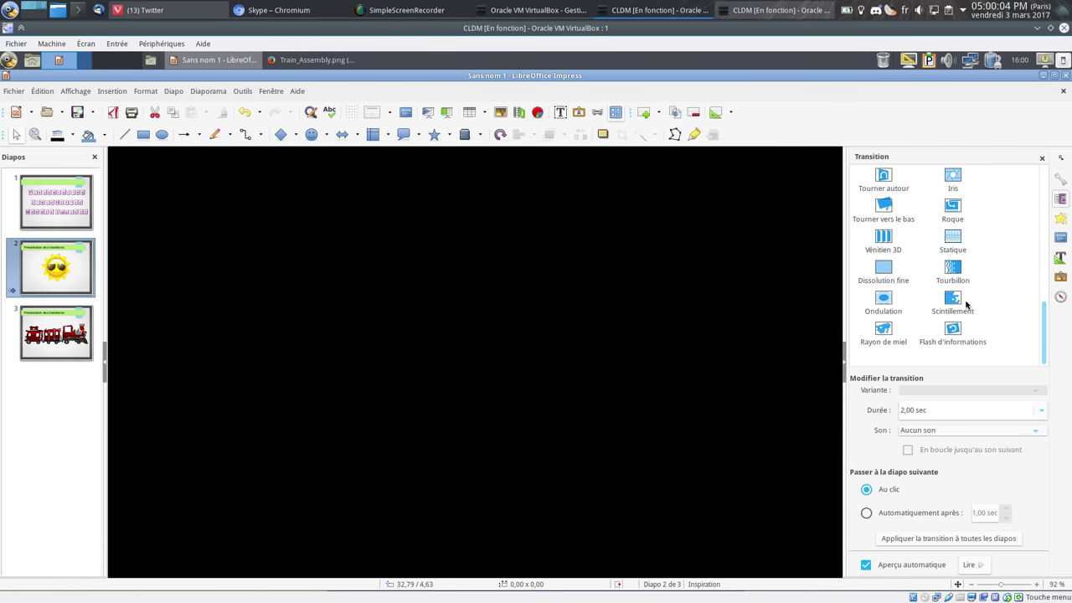
left_click(965, 304)
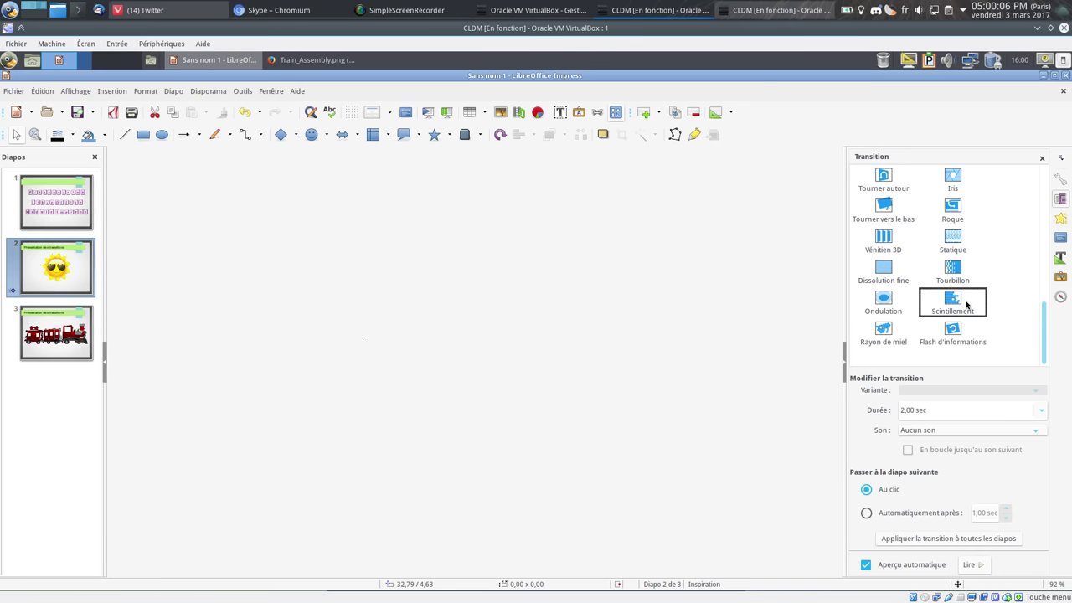
left_click(898, 280)
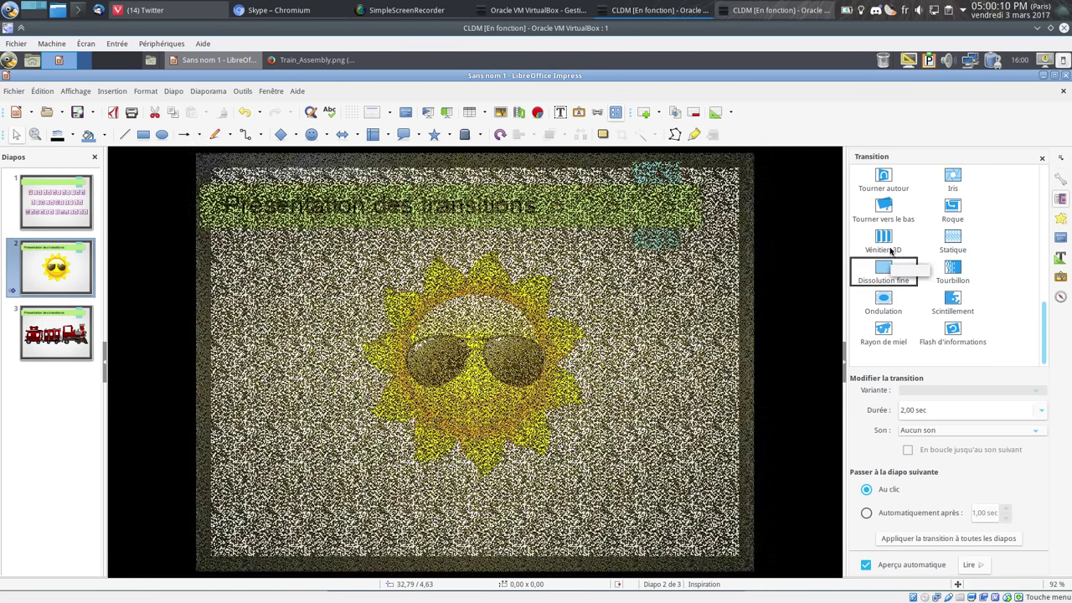
left_click(891, 250)
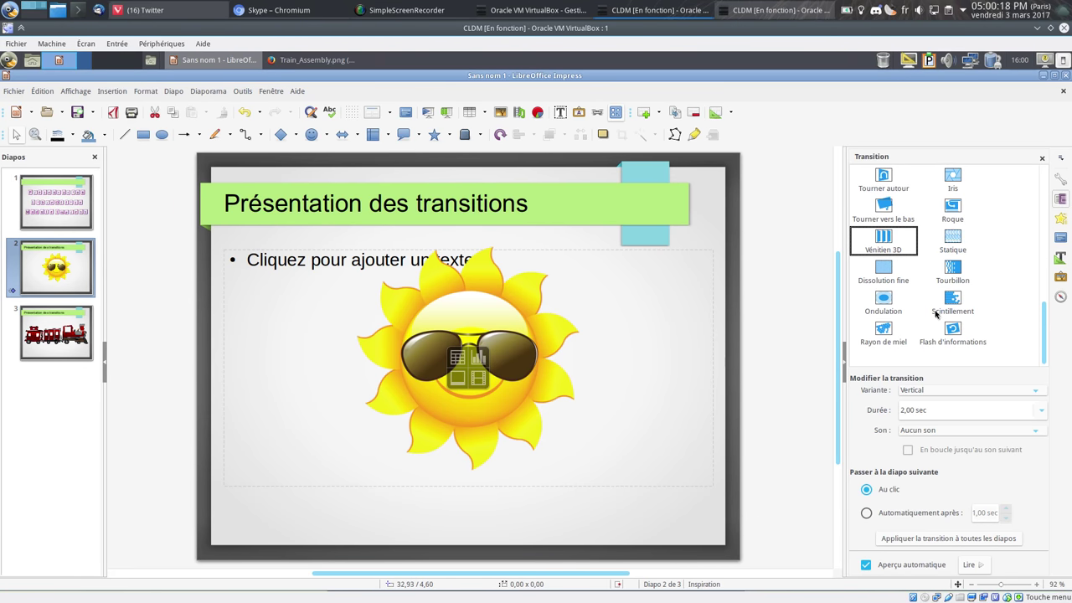
scroll(935, 314, "up", 3)
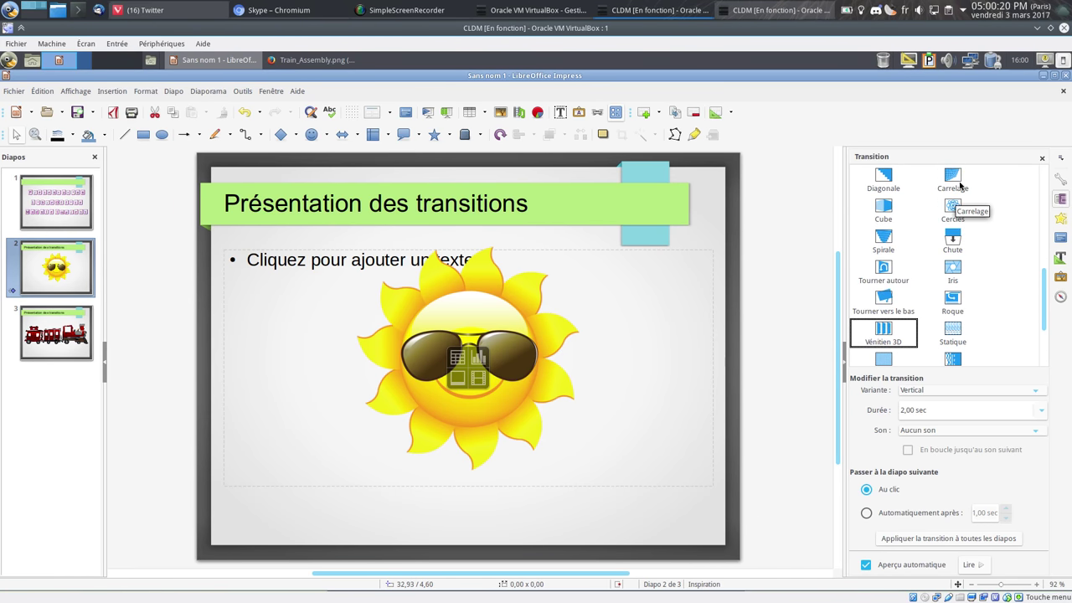
left_click(960, 186)
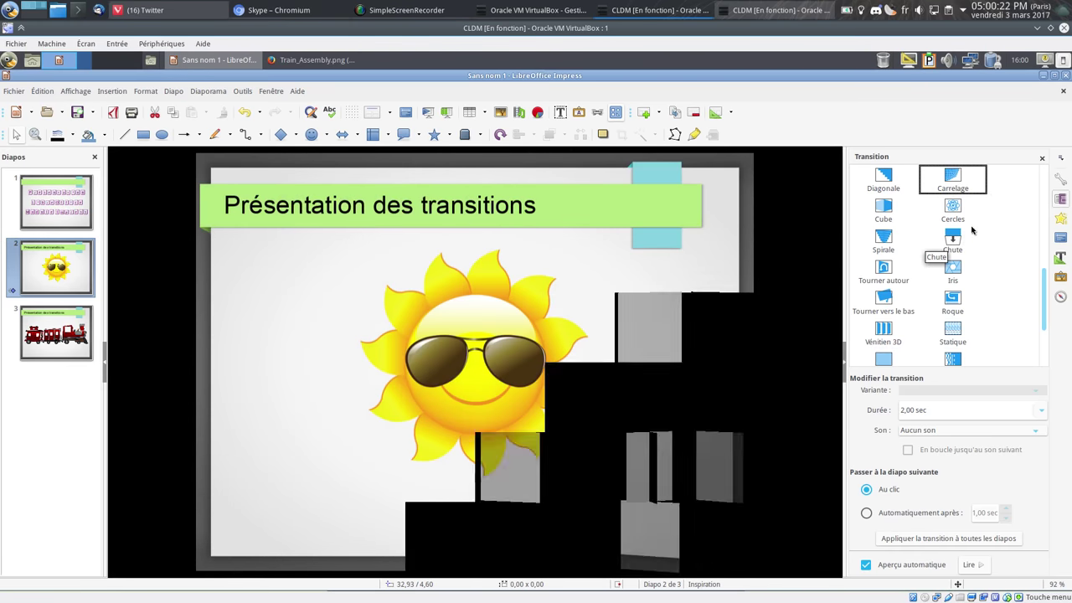
scroll(959, 237, "up", 5)
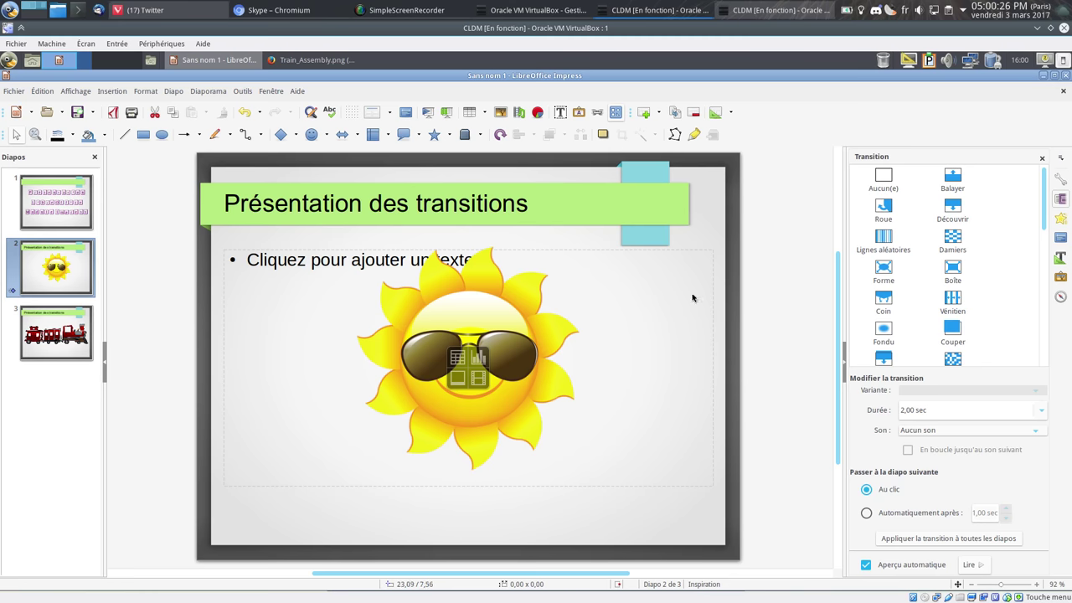
Give the sun slide the Balayer transition, De gauche à droite, lasting 1,00 sec.
left_click(937, 183)
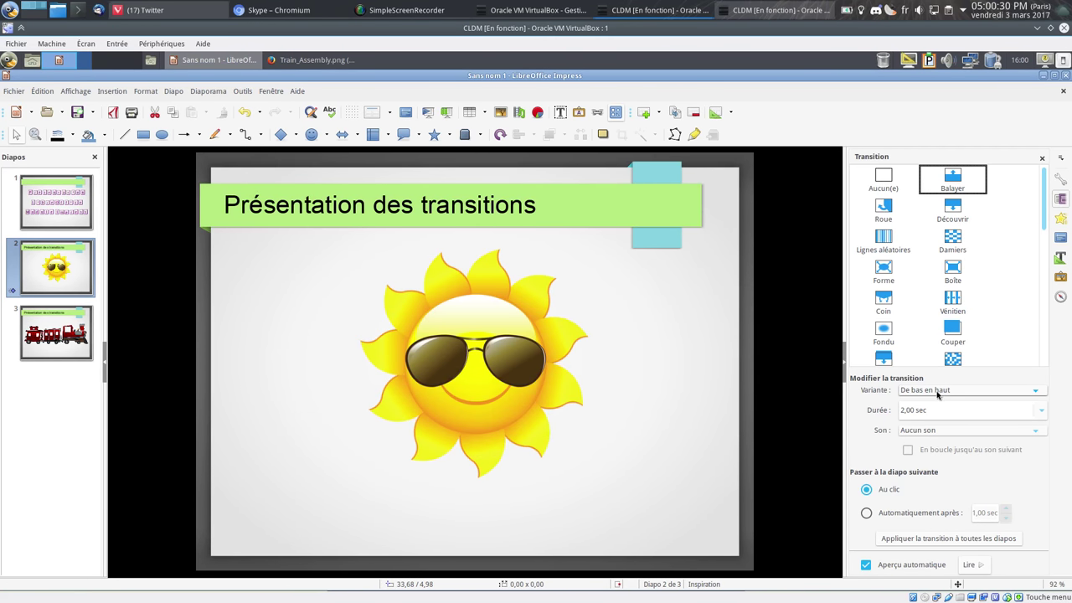
left_click(938, 391)
left_click(939, 408)
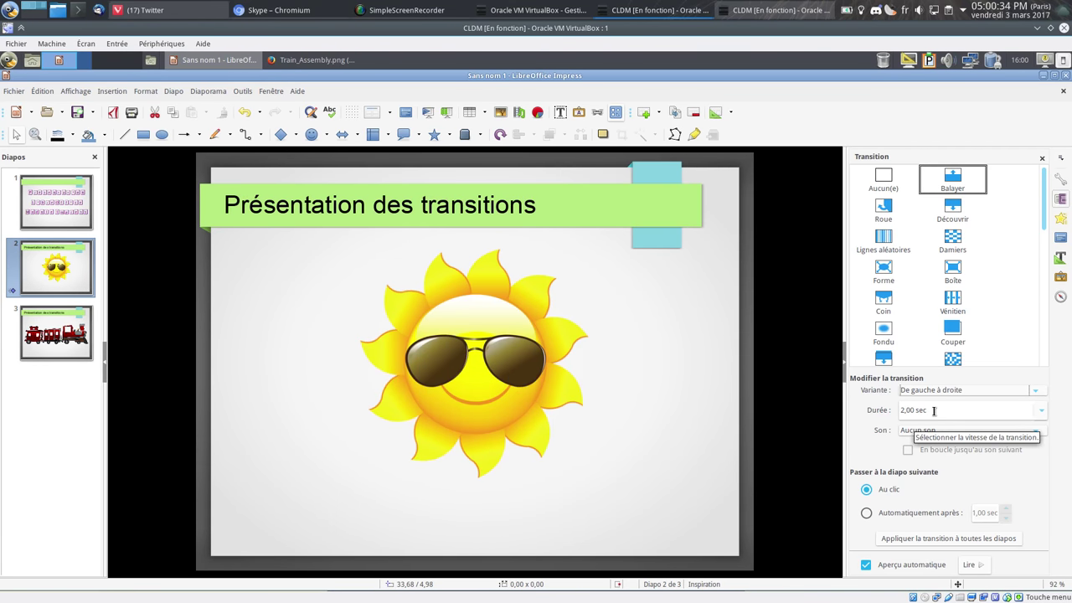
left_click(1040, 409)
left_click(916, 430)
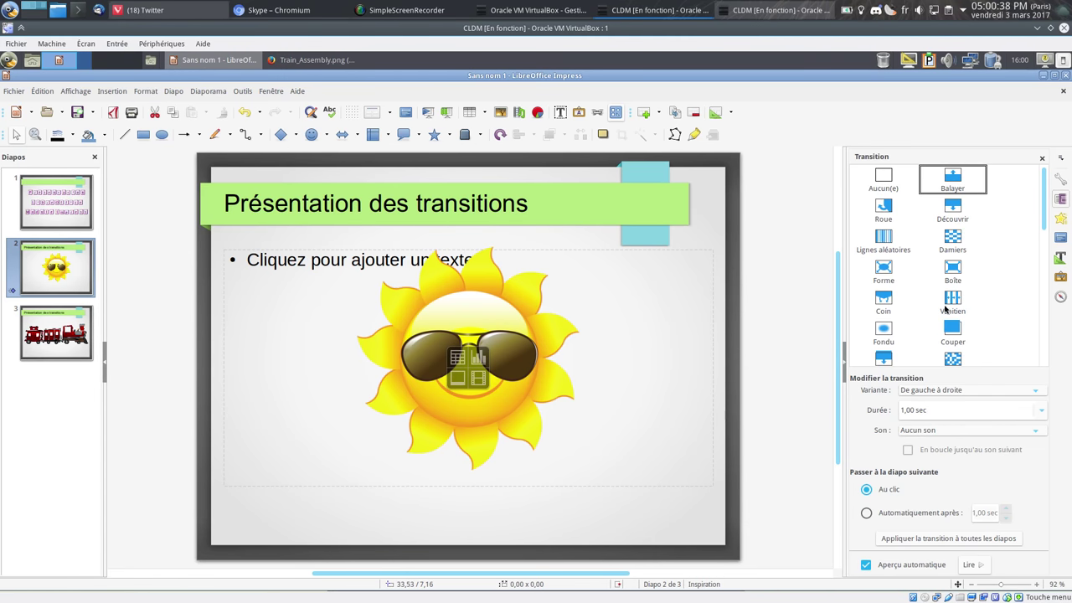
Preview the wipe and apply it to all slides.
left_click(977, 566)
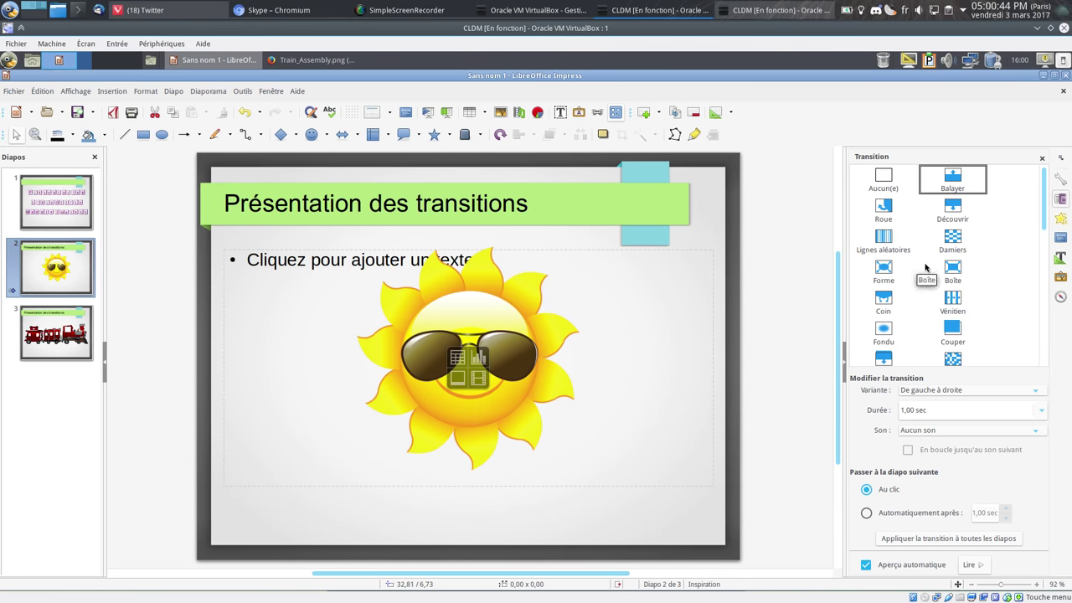
left_click(918, 540)
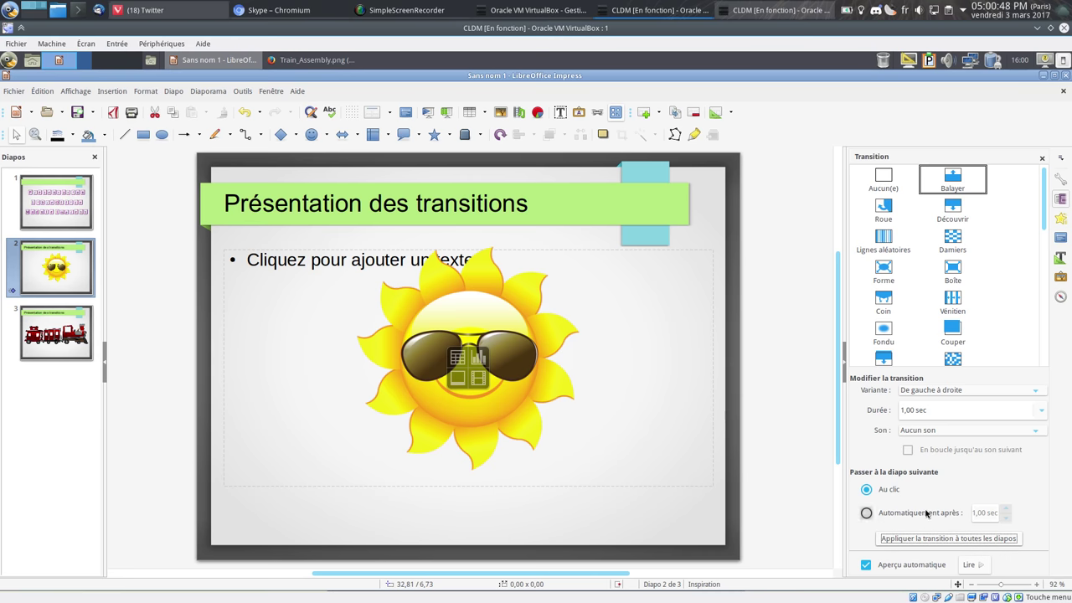
left_click(50, 201)
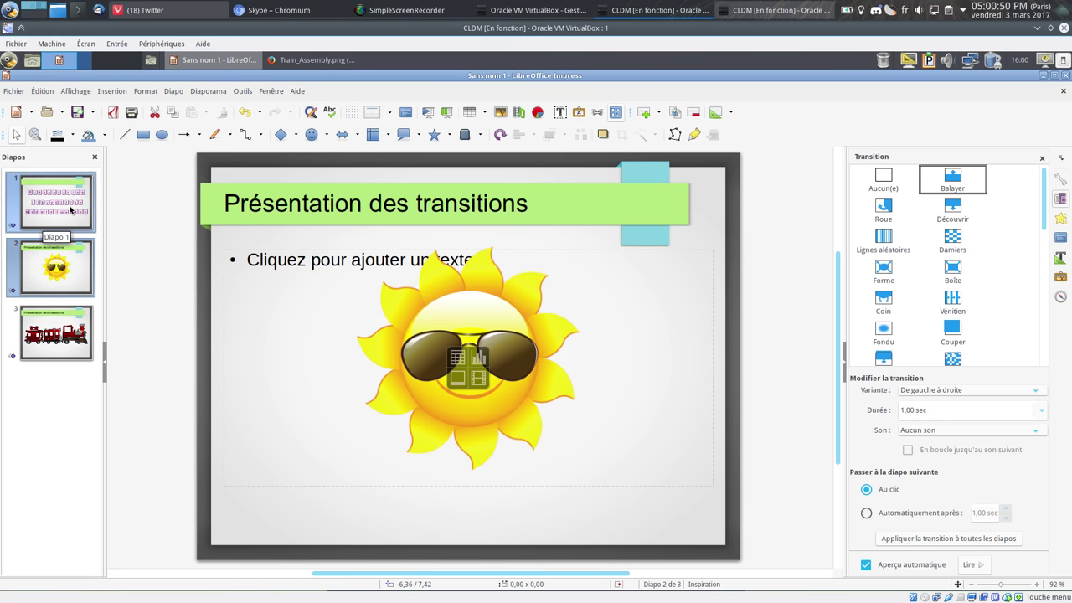
Run the slideshow from slide 1, then exit back to the editing view.
left_click(55, 335, "shift")
left_click(74, 407)
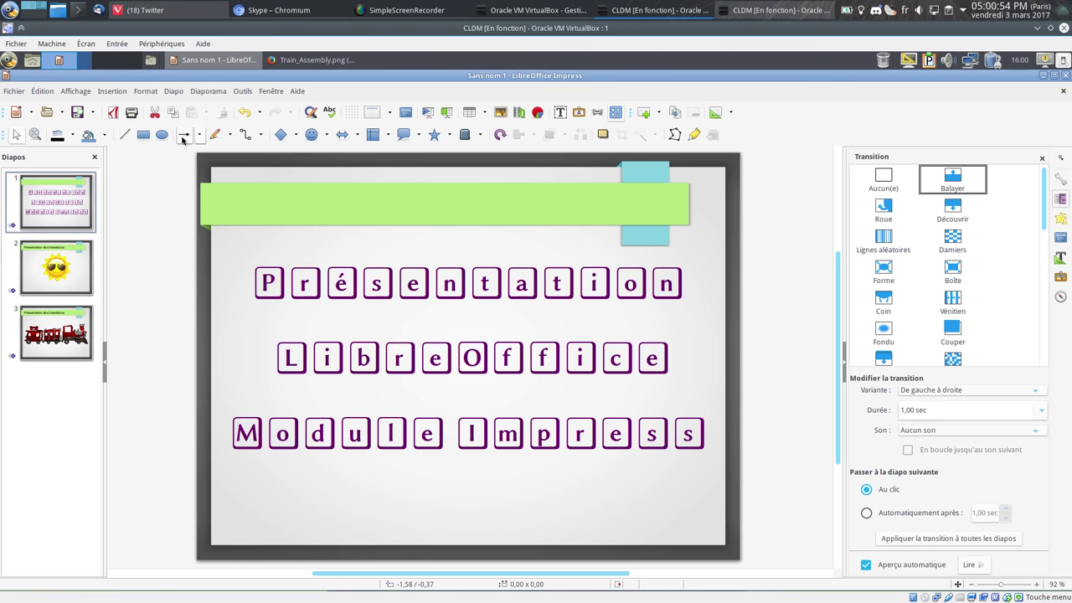
left_click(209, 91)
left_click(214, 107)
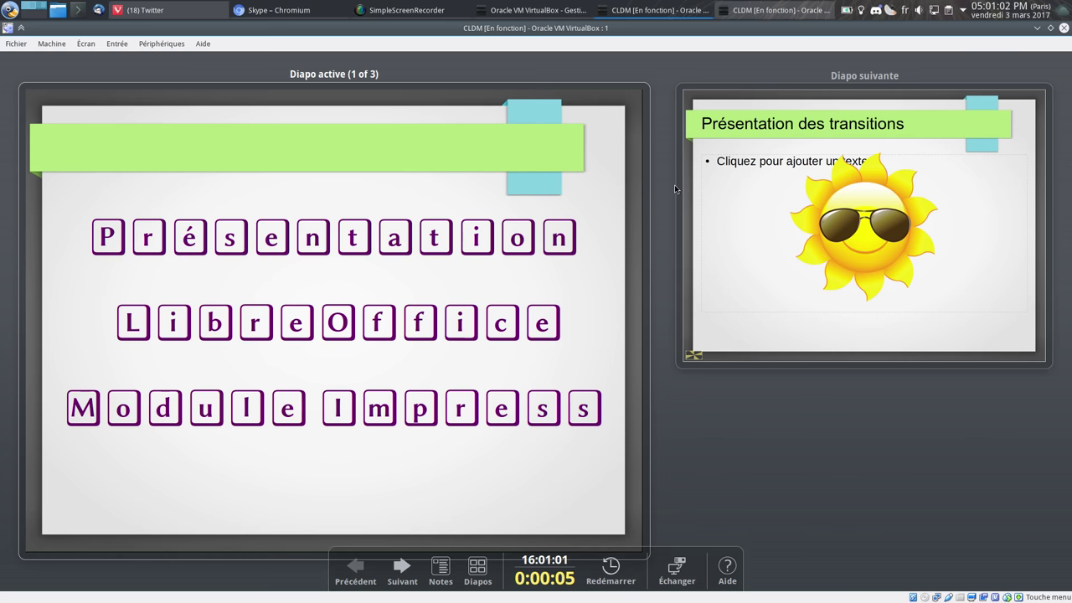
key("Escape")
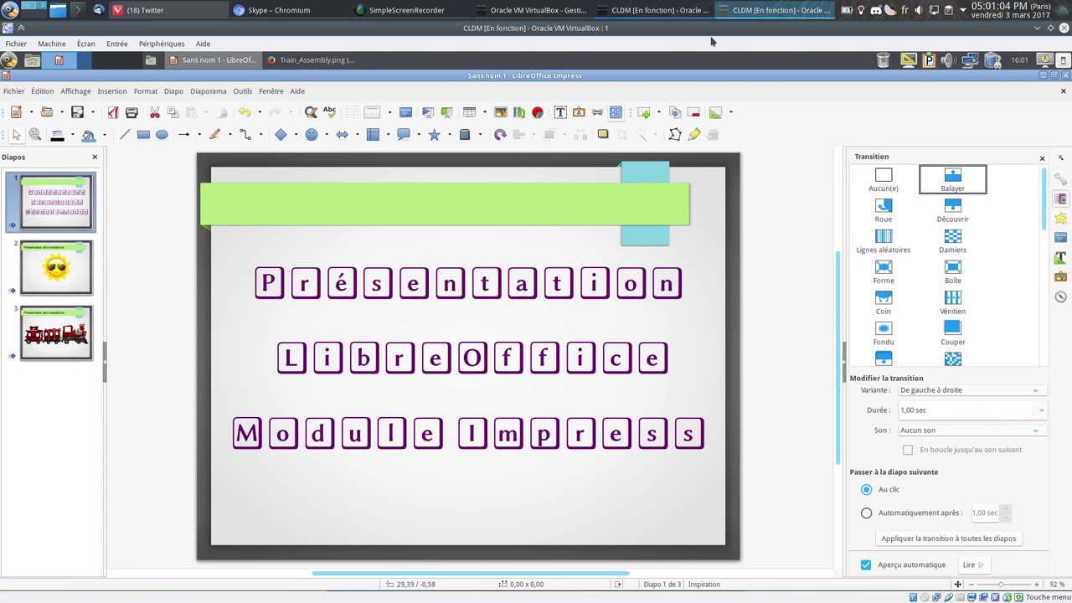
left_click(207, 90)
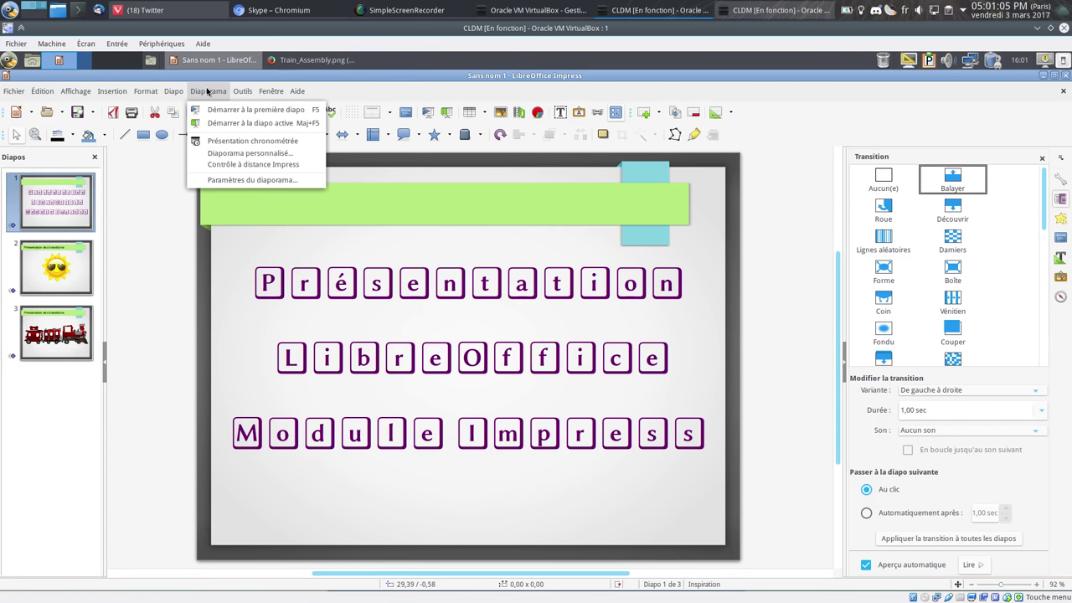
Set the slideshow presentation screen to Écran 1, then start the show with F5.
left_click(230, 181)
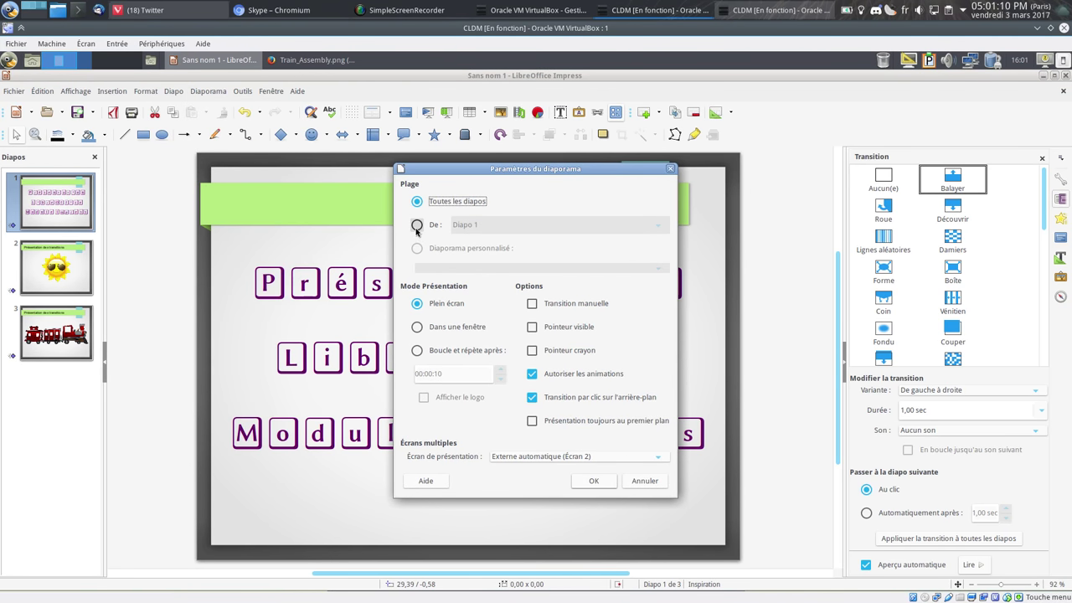
left_click(527, 458)
left_click(523, 477)
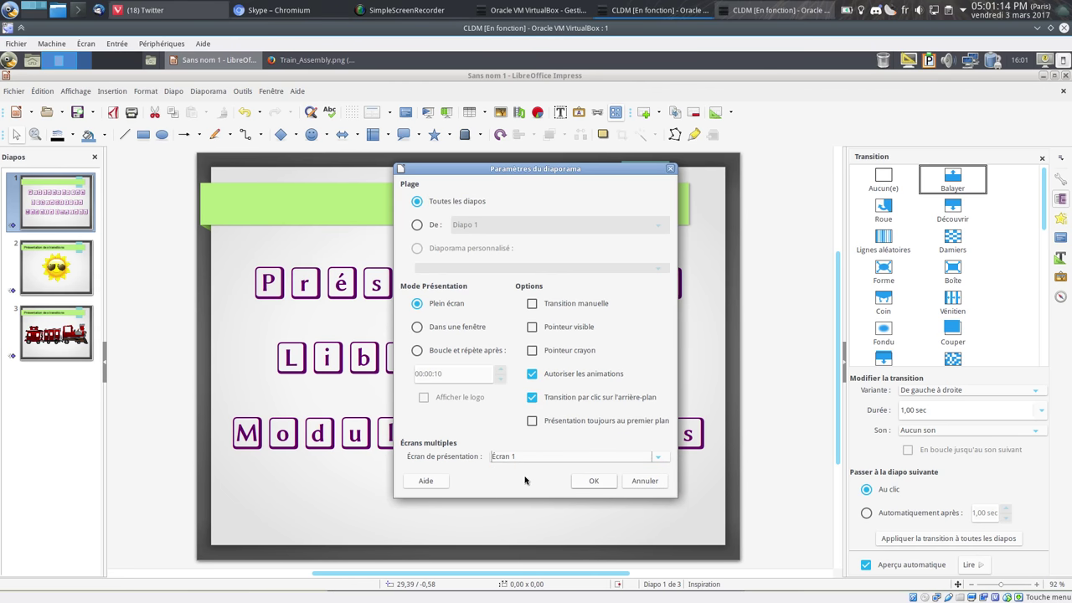
left_click(611, 481)
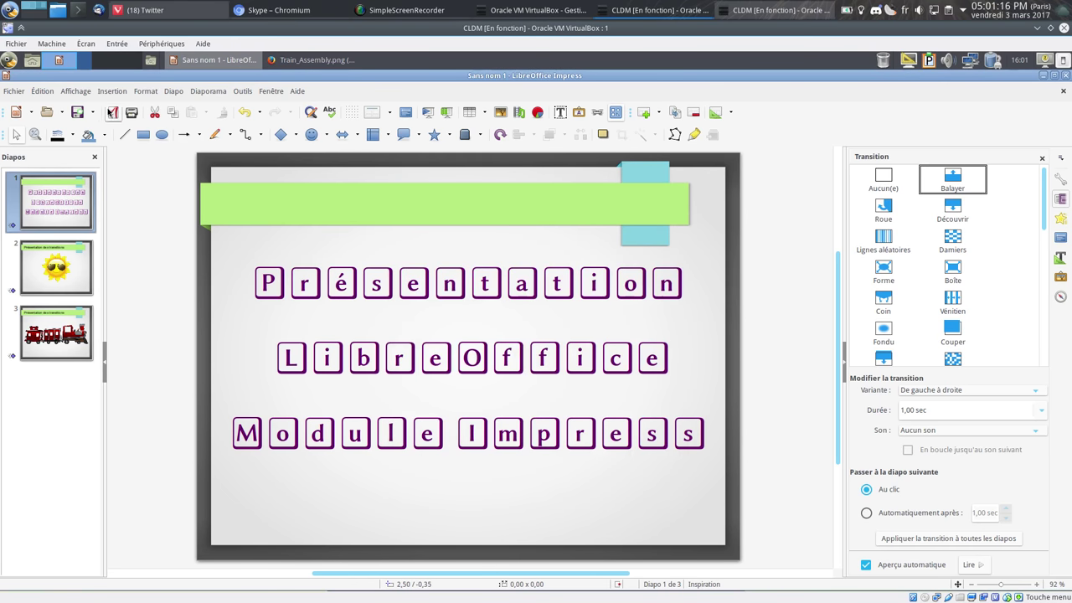
key("F5")
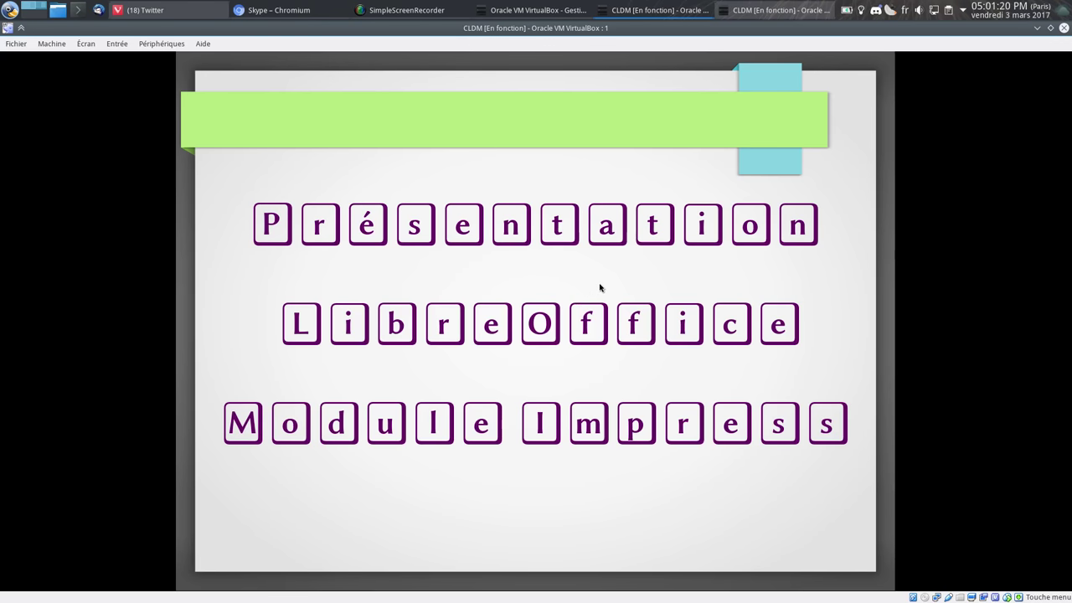
Advance the slideshow through the sun and train slides, then exit.
left_click(599, 287)
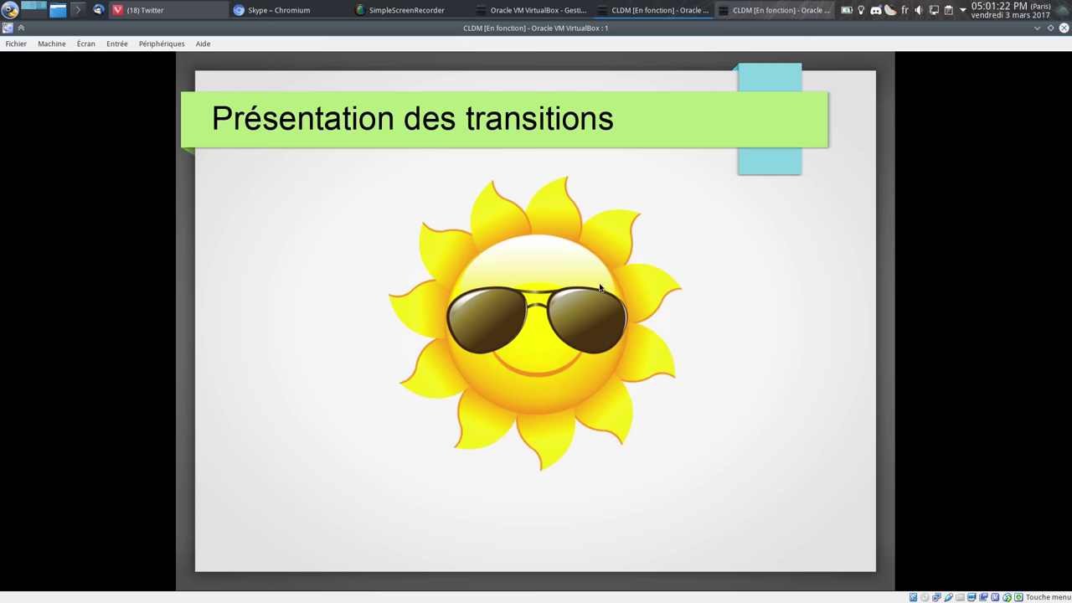
left_click(599, 288)
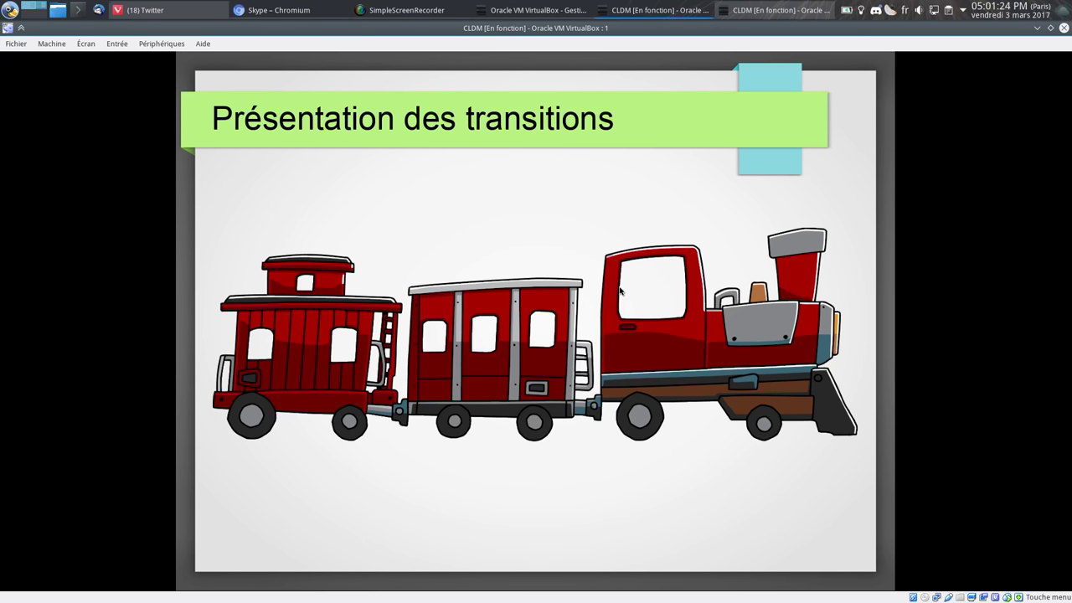
key("Escape")
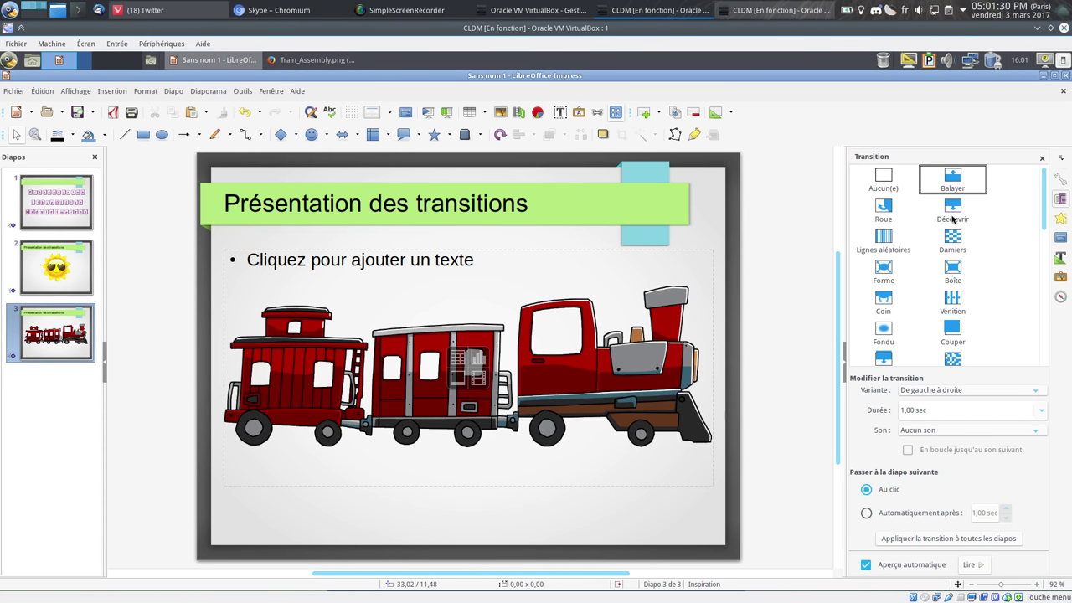
Apply the Fondu transition, Noir continu at 1,00 sec, to all three slides.
scroll(963, 239, "down", 3)
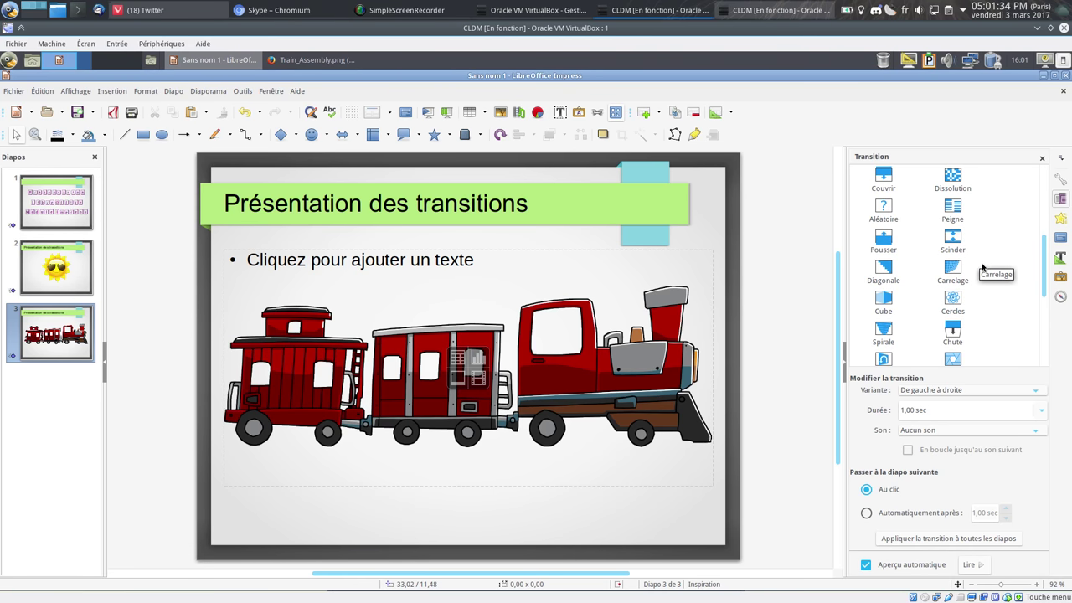
scroll(983, 268, "down", 3)
scroll(982, 269, "down", 3)
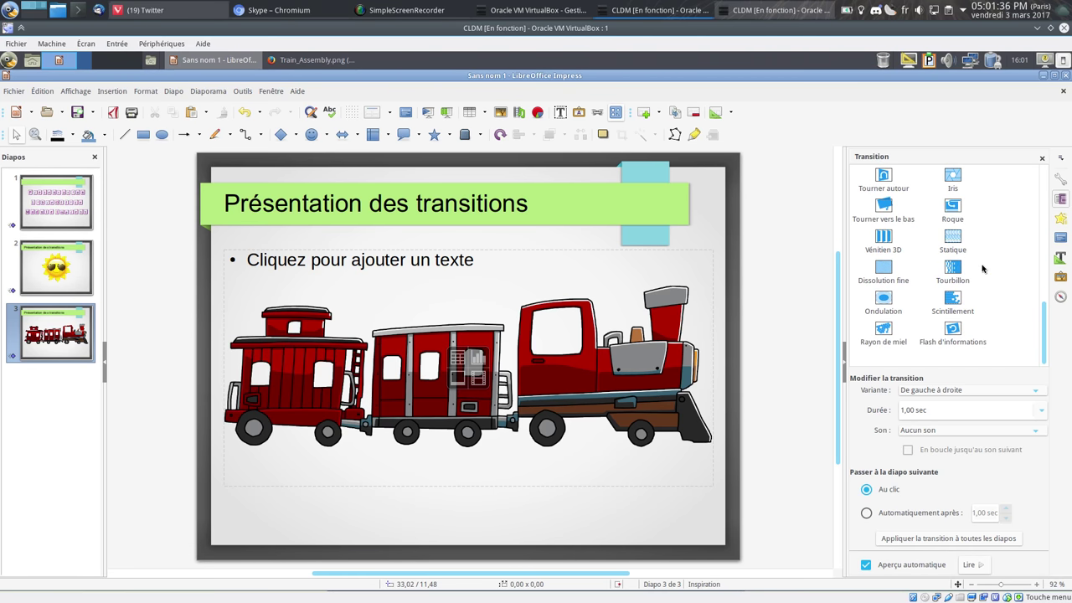
scroll(983, 268, "up", 3)
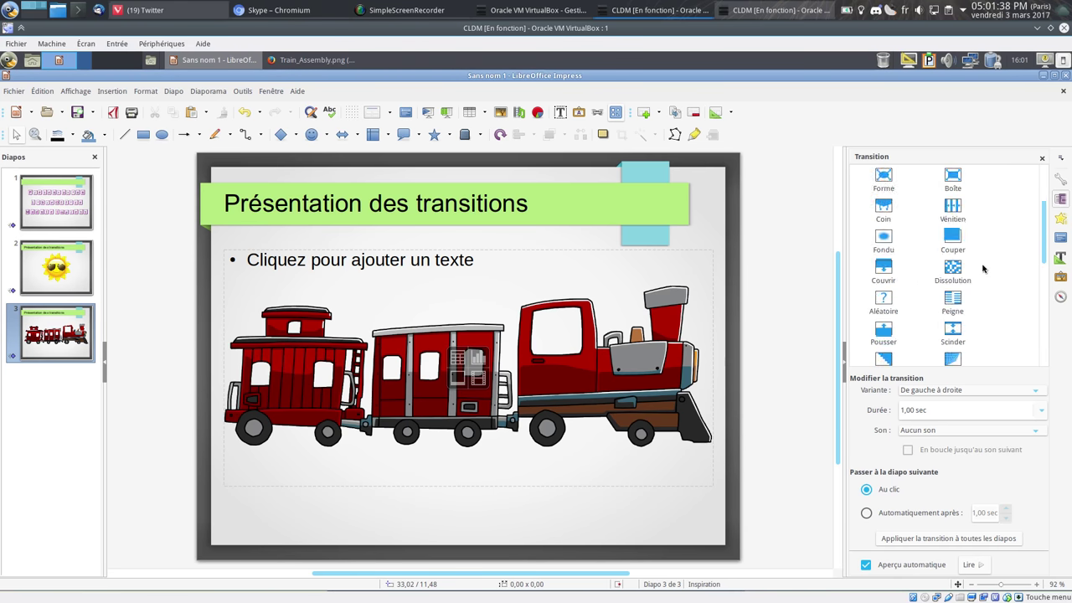
scroll(983, 268, "up", 3)
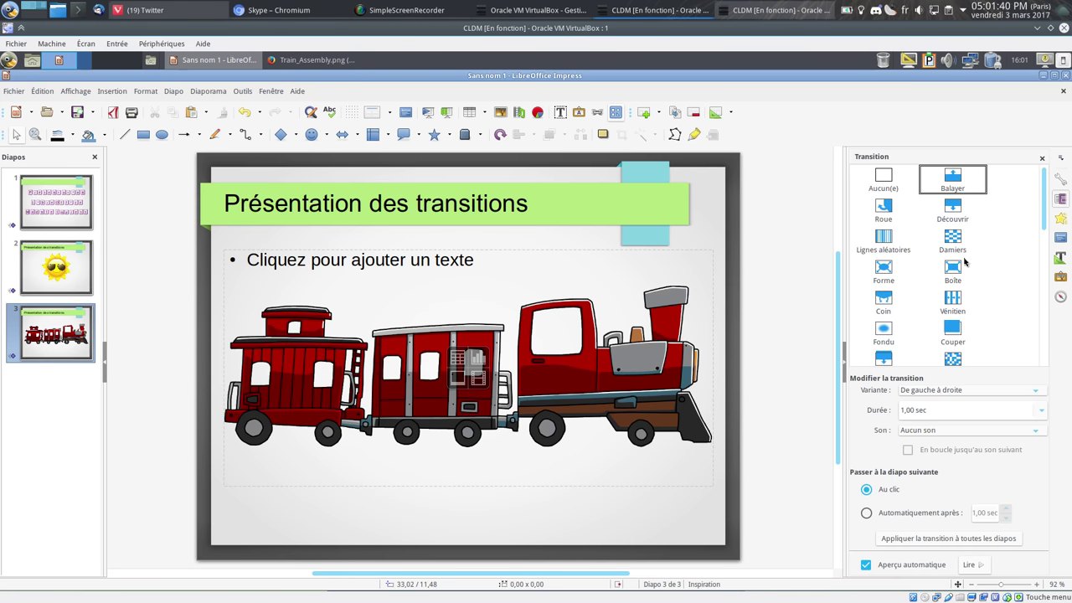
left_click(890, 337)
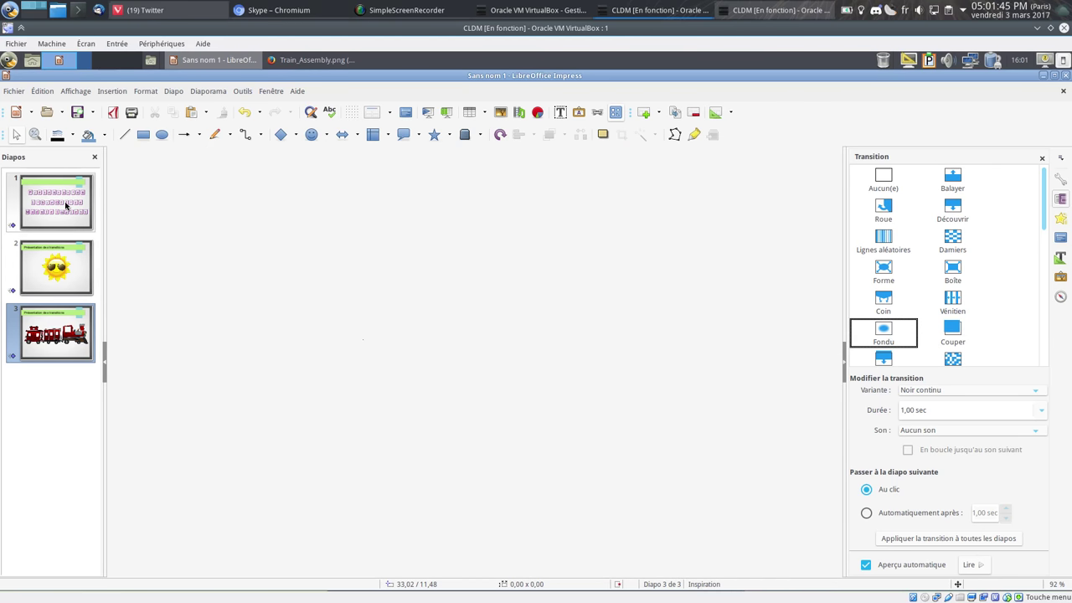
left_click(66, 205, "shift")
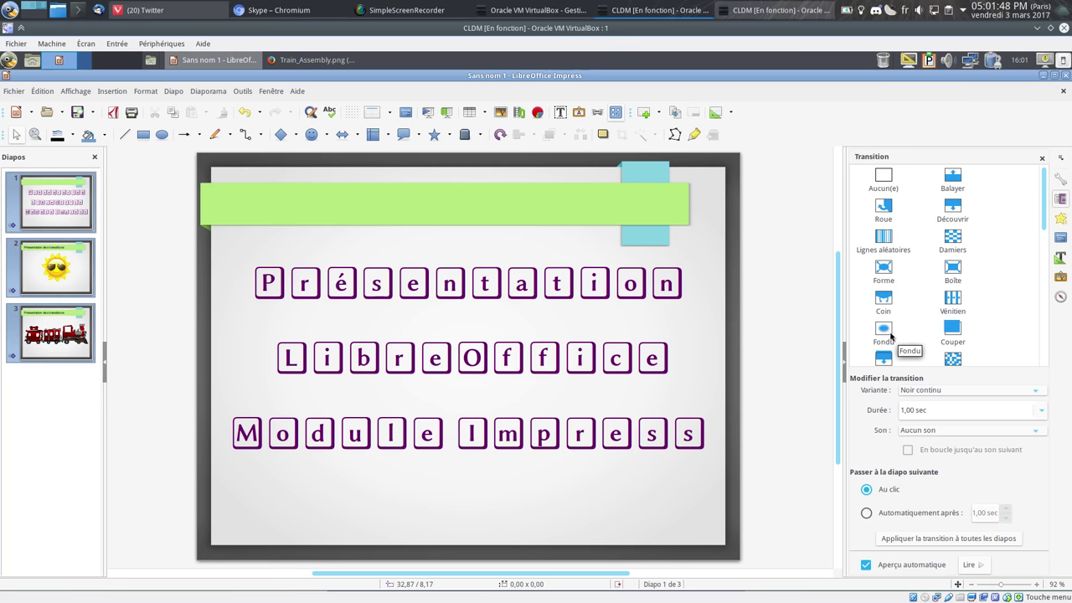
left_click(890, 336)
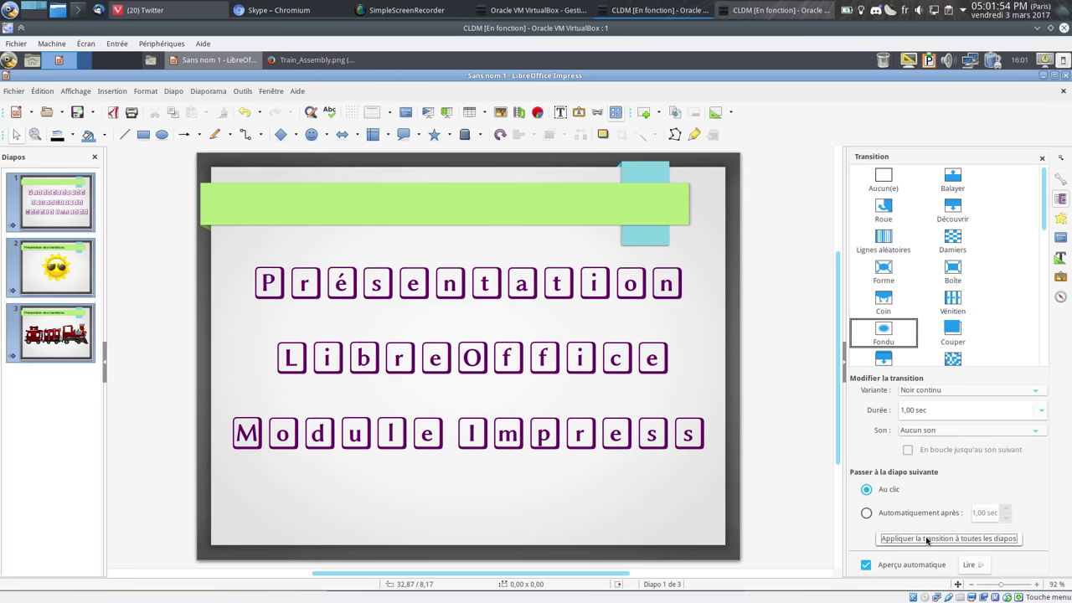
Play the slideshow with F5 through the sun and train slides, then end it.
key("F5")
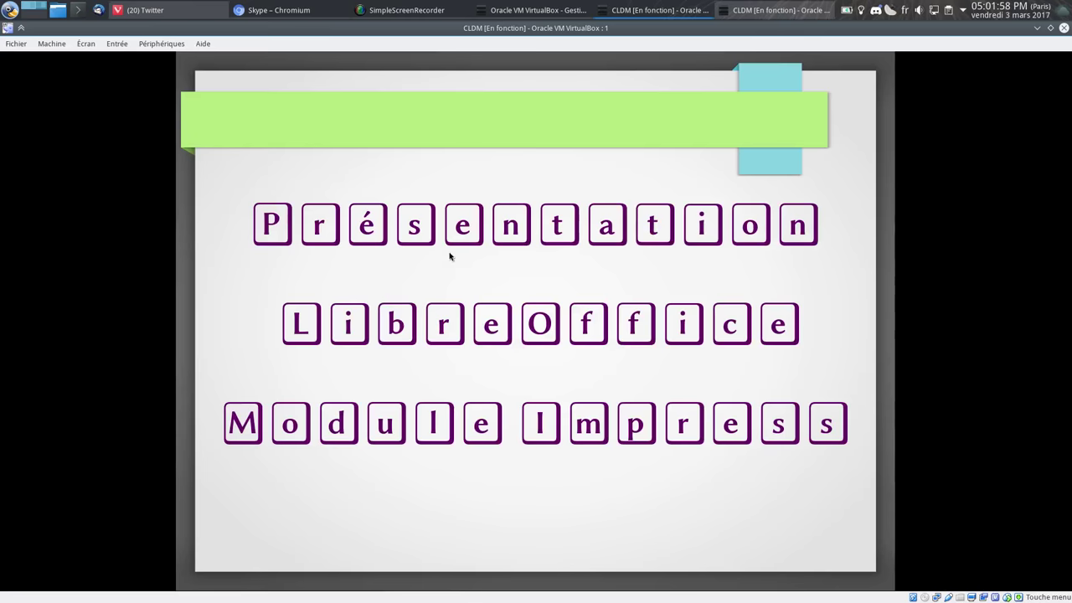
left_click(719, 242)
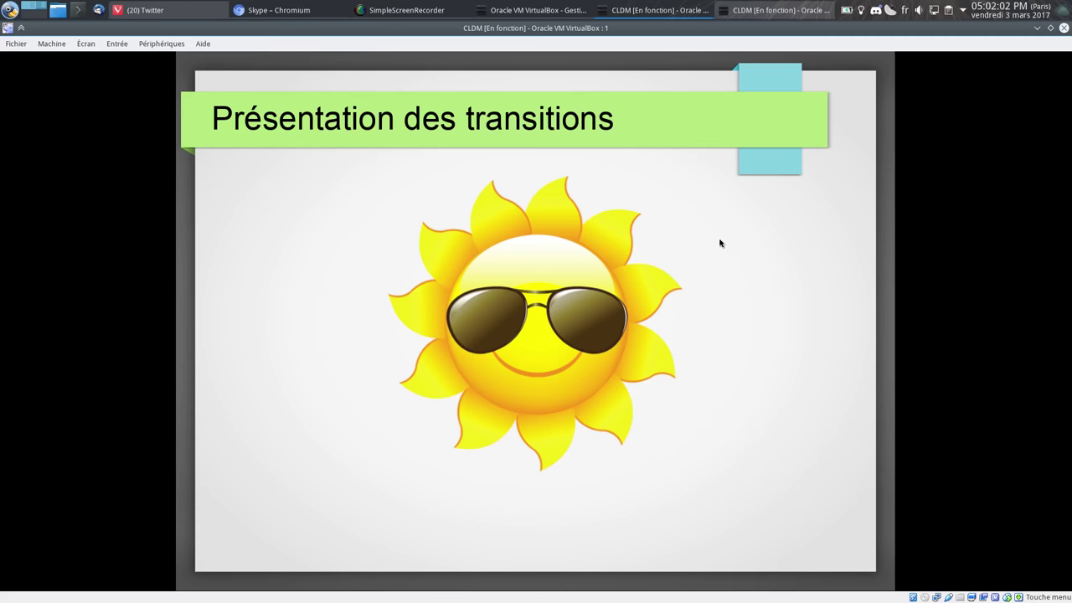
left_click(719, 243)
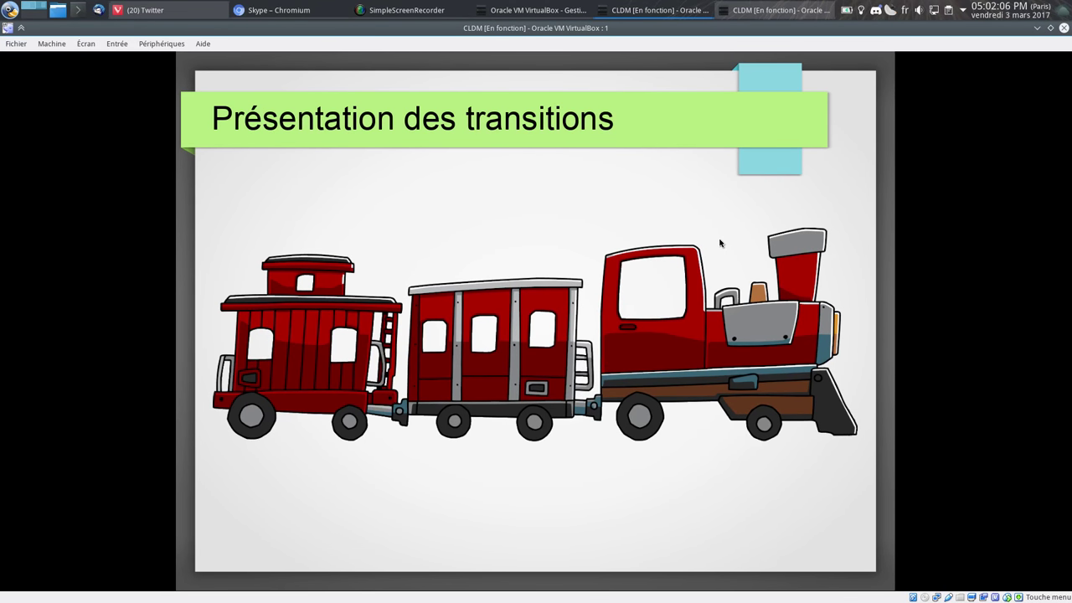
left_click(719, 243)
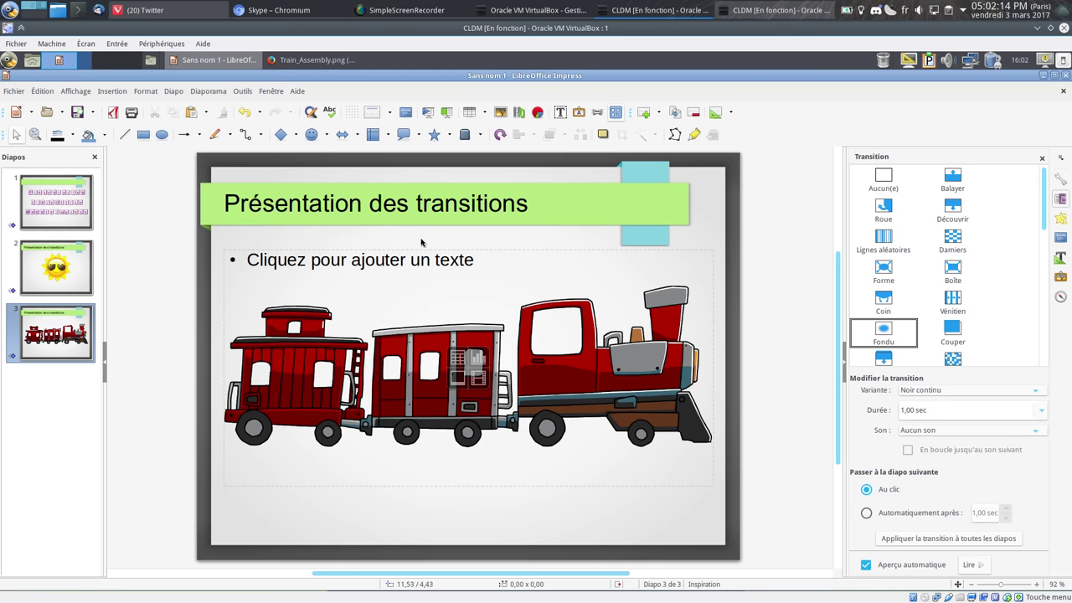
Add a new slide after slide 3 titled 'Animations simples'.
right_click(24, 404)
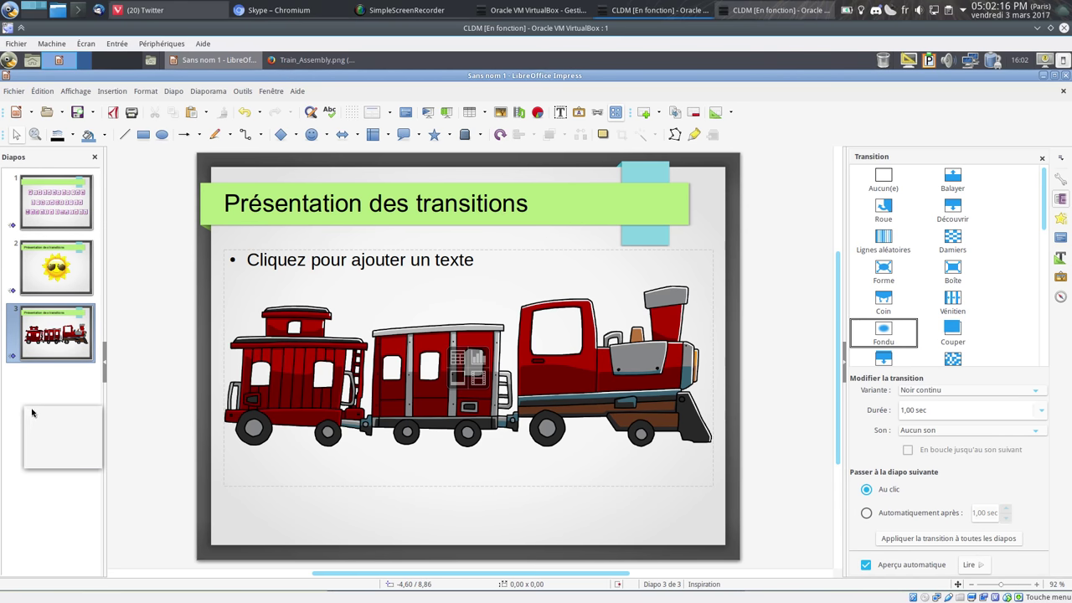
left_click(52, 460)
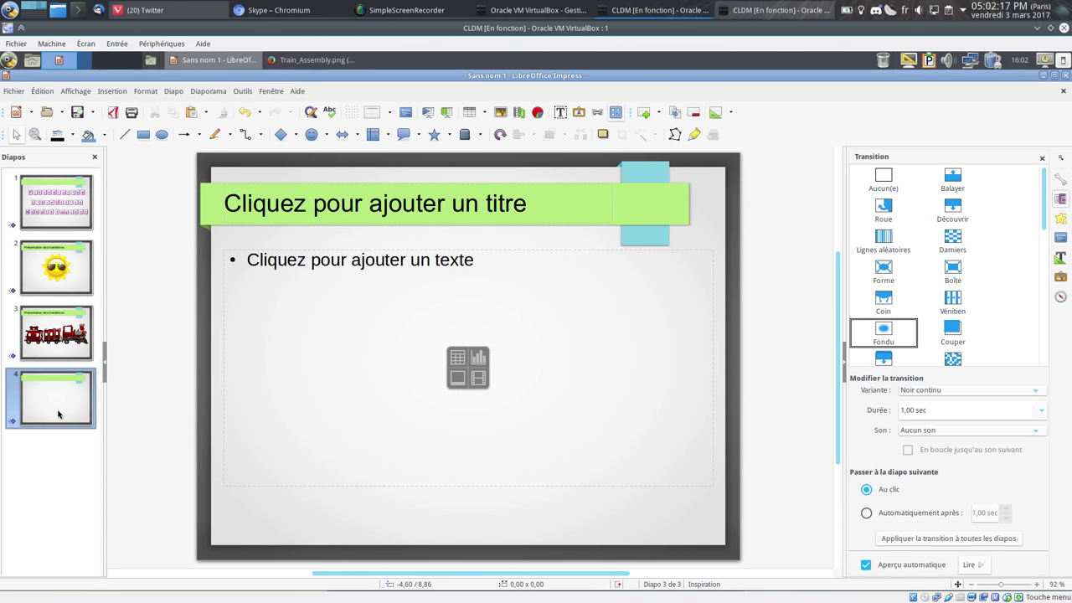
left_click(421, 212)
type("Anima")
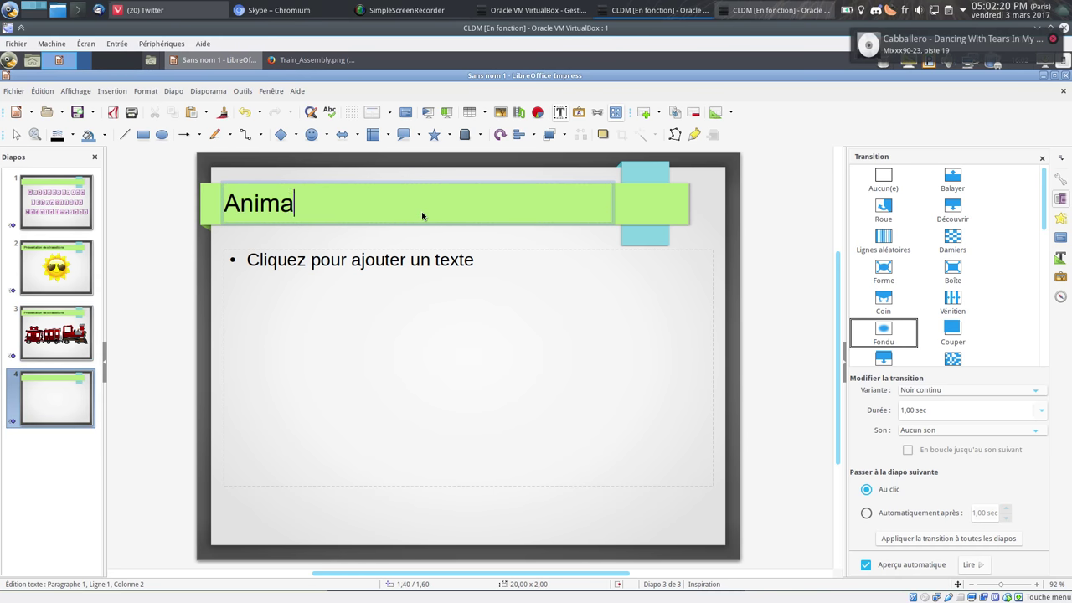
type("tions simples")
key("Return")
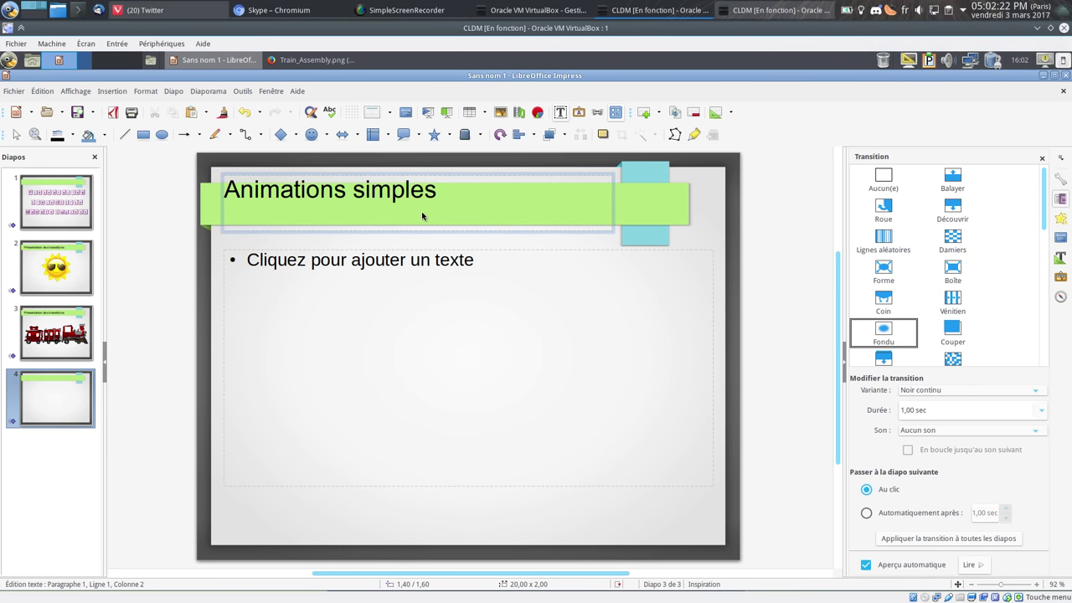
key("BackSpace")
Type bullets Libellé 1, Libellé 2 with sub-items 2.1 and 2.2, Libellé 3 and Démo.
left_click(424, 268)
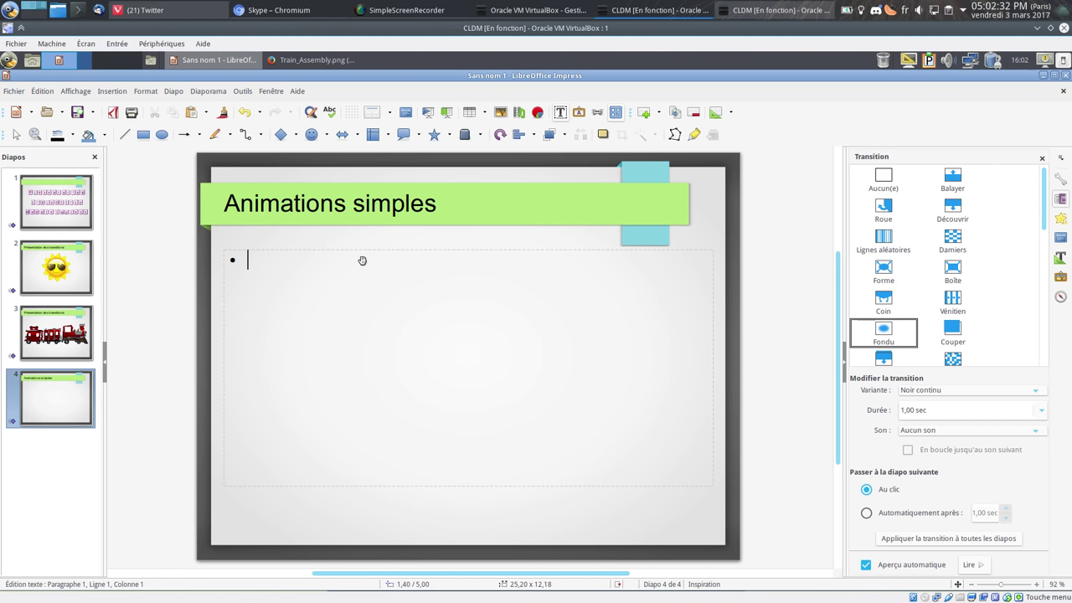
type("Libellé")
type(" 1 Libell")
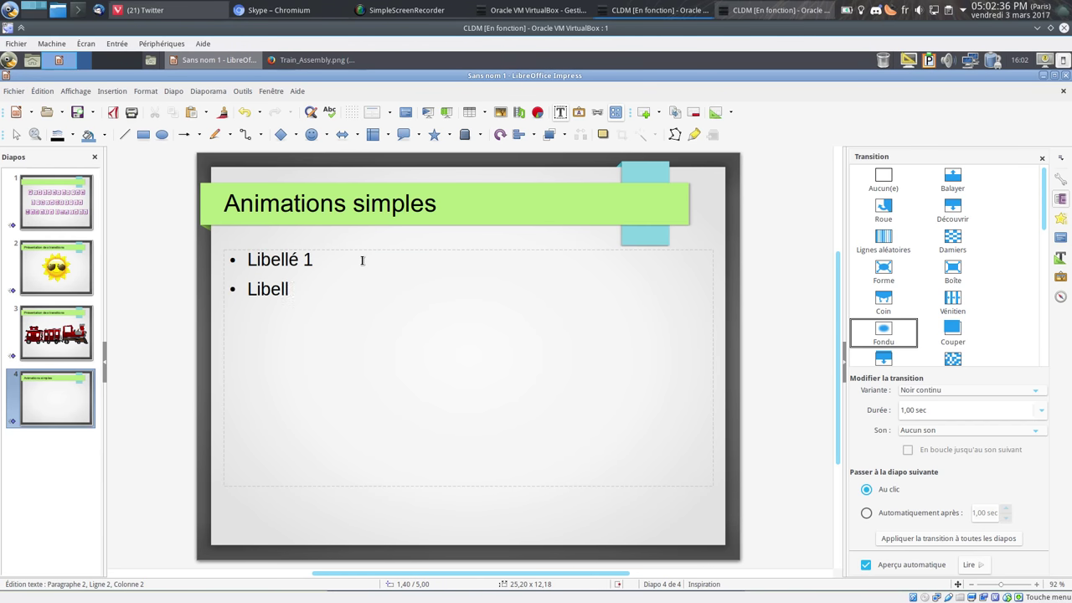
type("é 2")
key("Return")
type("L")
type("ibellé")
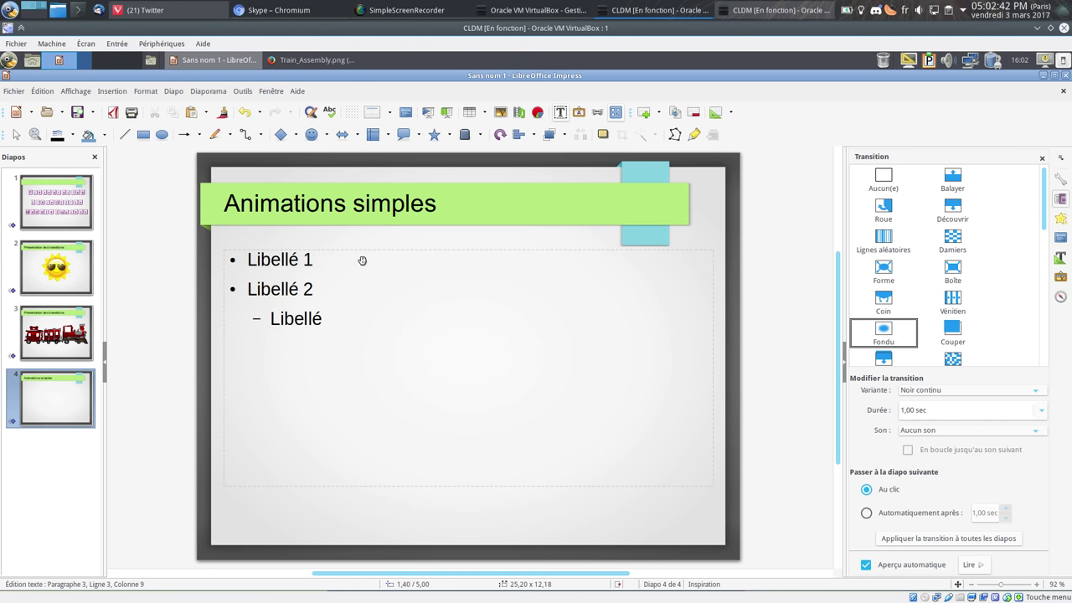
type(" 2.1 ")
type("Libell")
type("é 2.2 ")
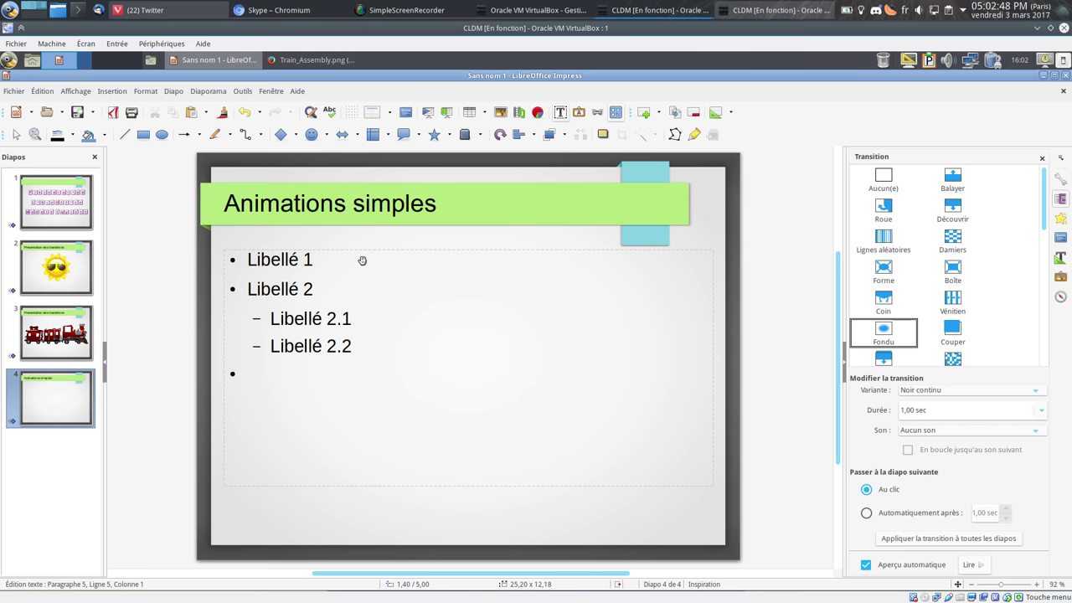
type("Libe")
type("llé 3 ")
type("Démo :")
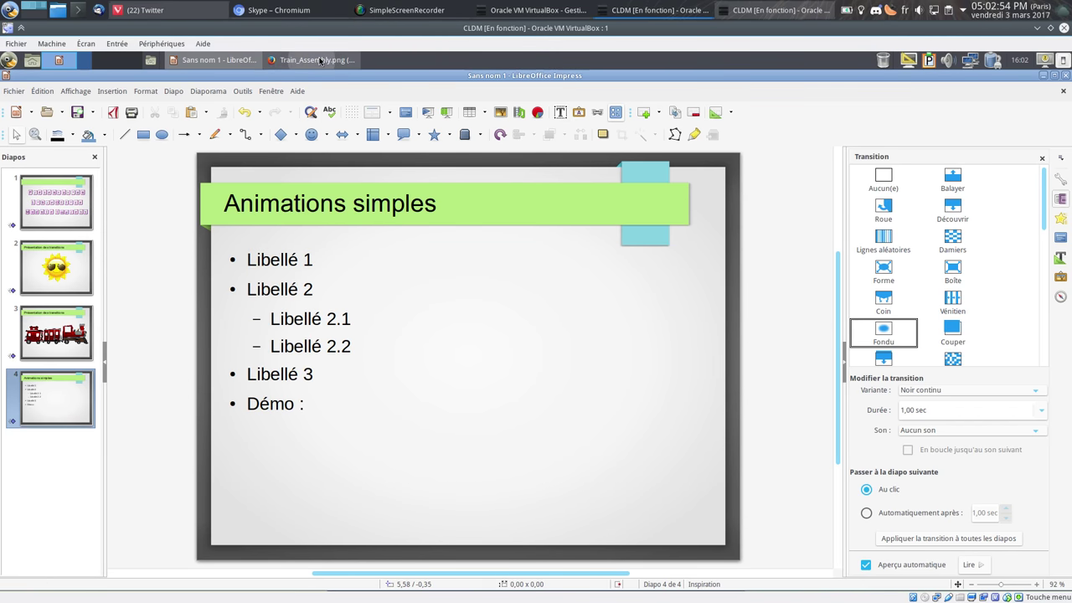
Search Google Images in Firefox for 'png demo'.
left_click(281, 60)
left_click(97, 89)
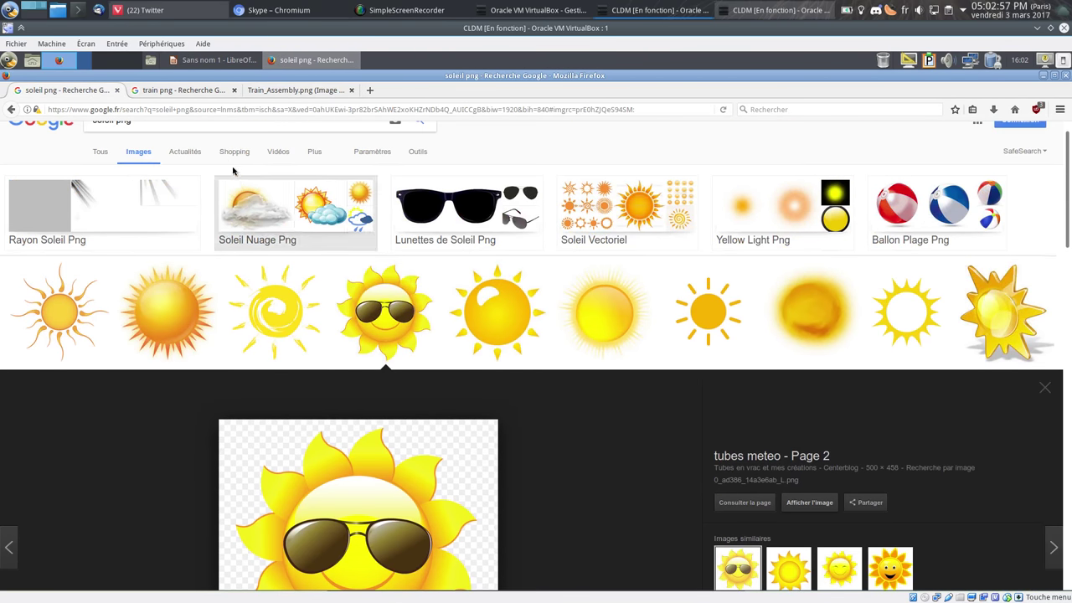
scroll(233, 171, "up", 1)
left_click_drag(187, 146, 92, 145)
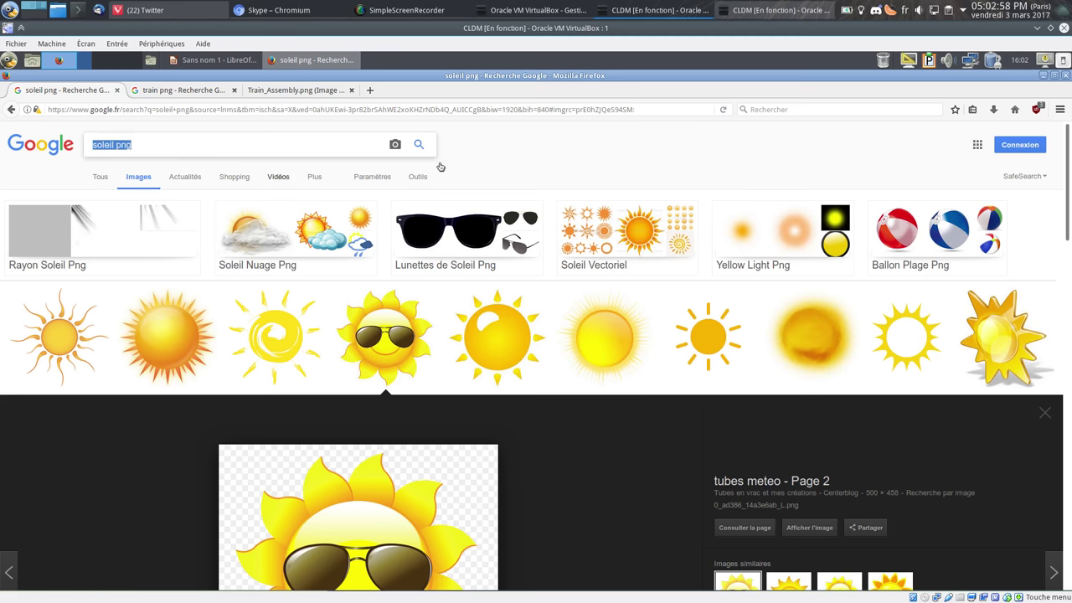
type("png demo")
key("Return")
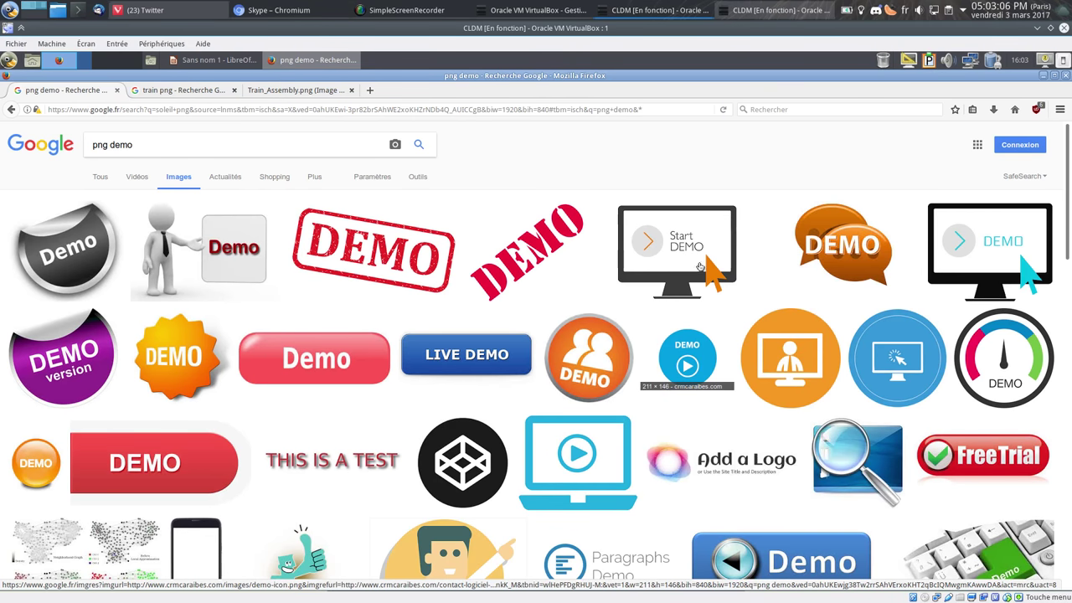
Open the Start DEMO image result on its own and copy it.
left_click(701, 266)
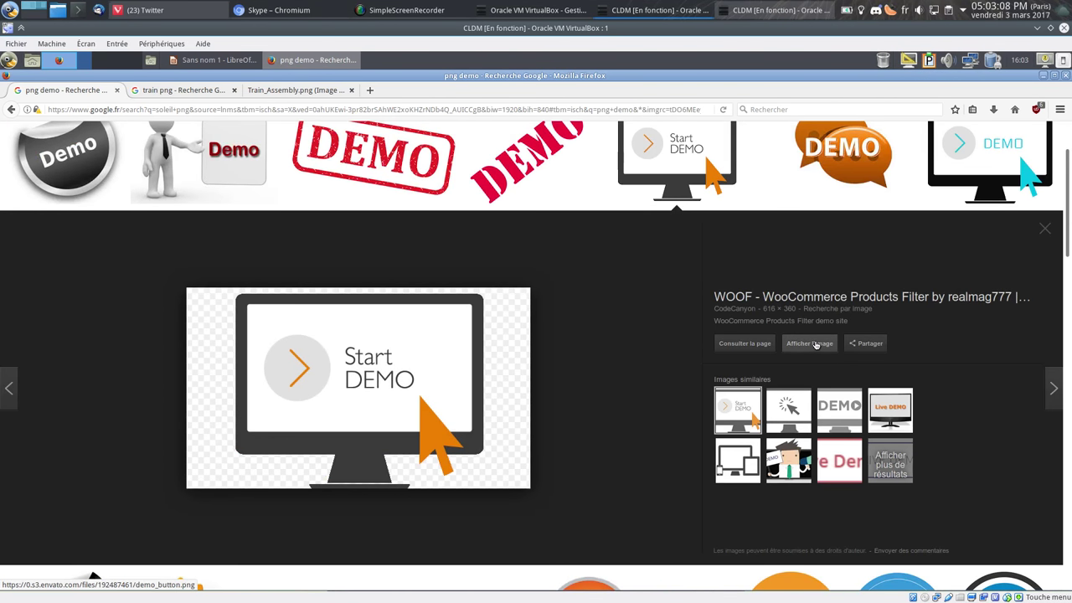
left_click(815, 345)
right_click(490, 333)
left_click(510, 353)
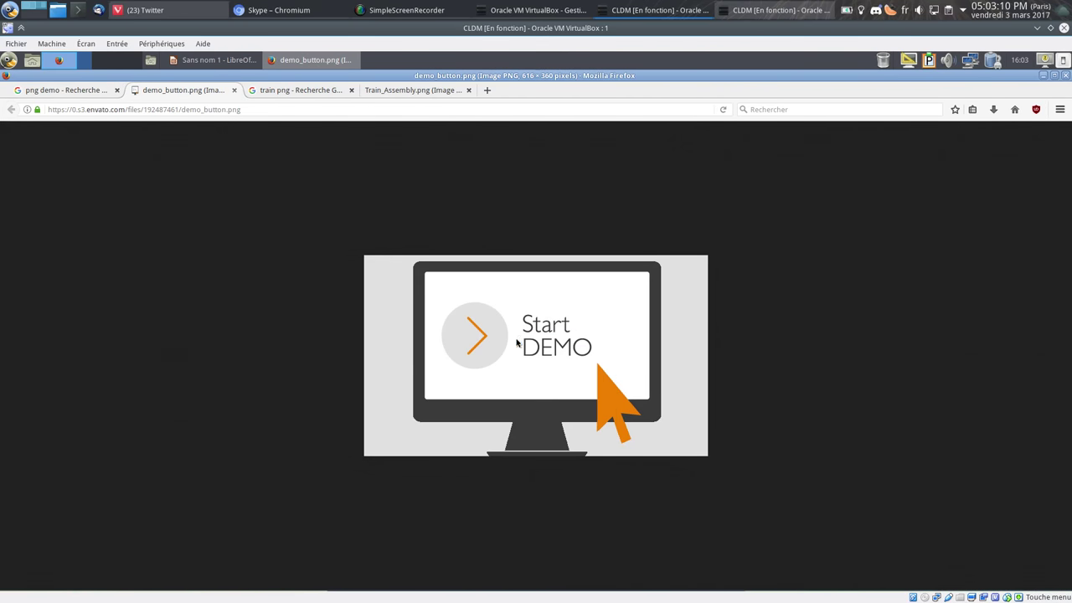
left_click(209, 61)
Paste the Start DEMO image onto slide 4, shrink it and centre it horizontally below the bullets.
key("ctrl+v")
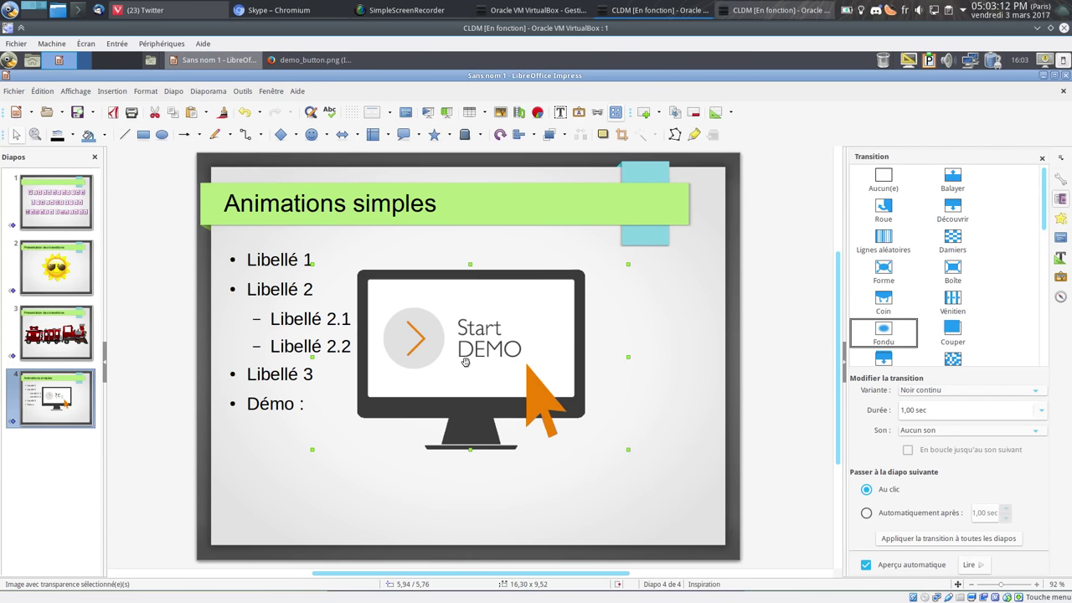
mouse_move(465, 340)
left_mouse_down()
mouse_move(461, 432)
mouse_move(471, 436)
left_mouse_up()
left_click_drag(633, 356, 518, 424)
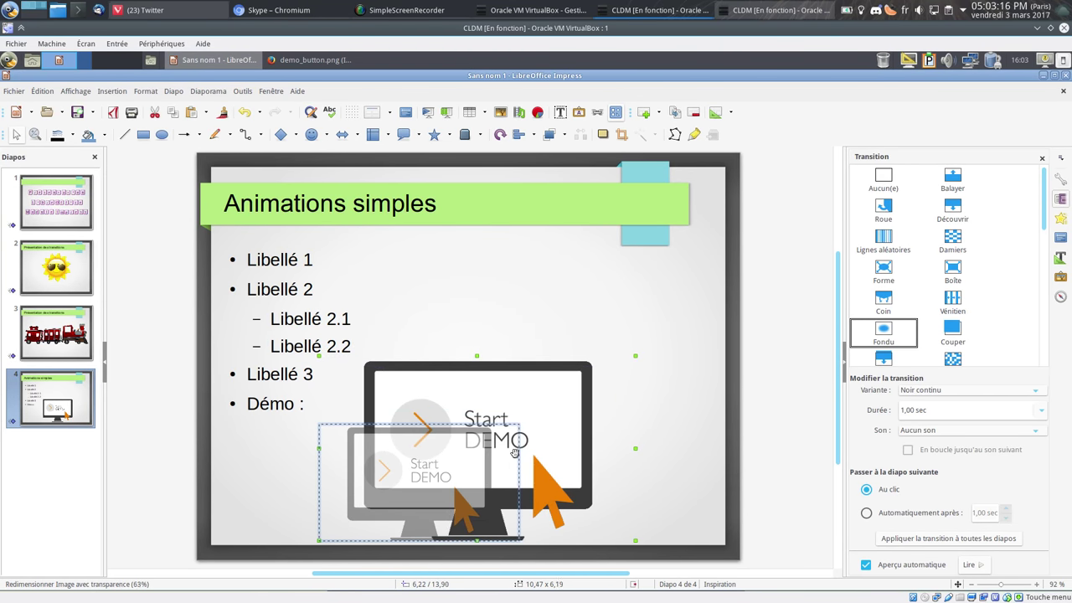
right_click(444, 474)
mouse_move(486, 392)
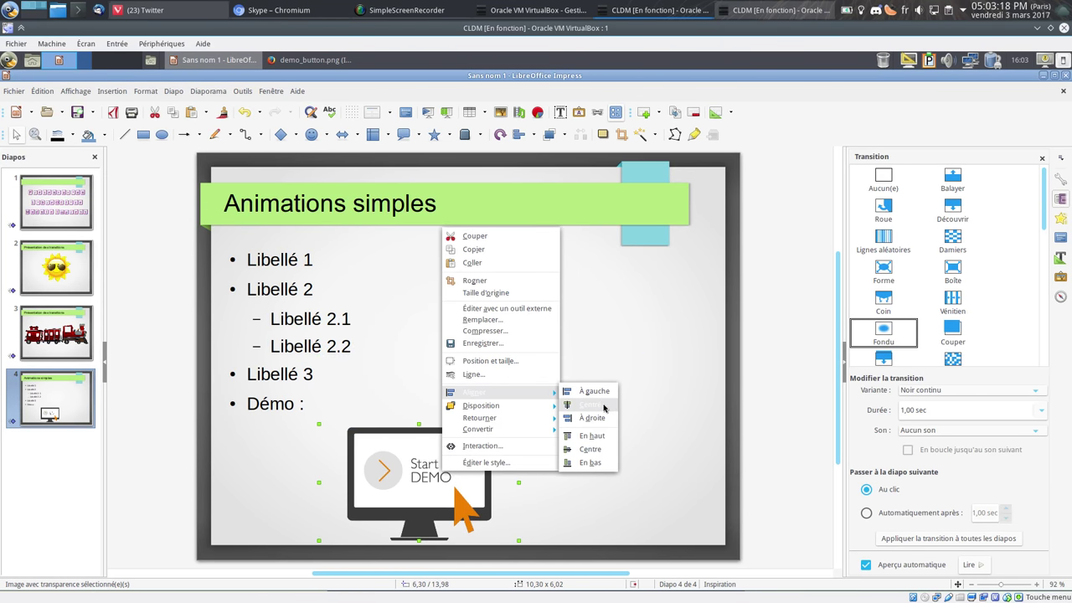
left_click(600, 406)
left_click(510, 341)
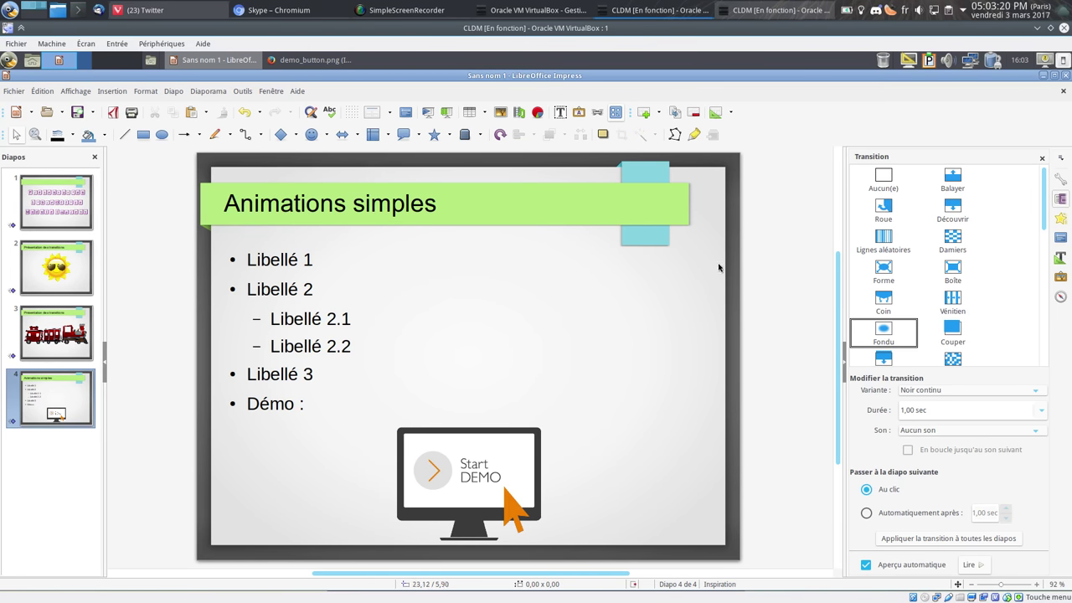
Add Apparition entrance animations to all bullet lines and to the Start DEMO image.
left_click(1061, 219)
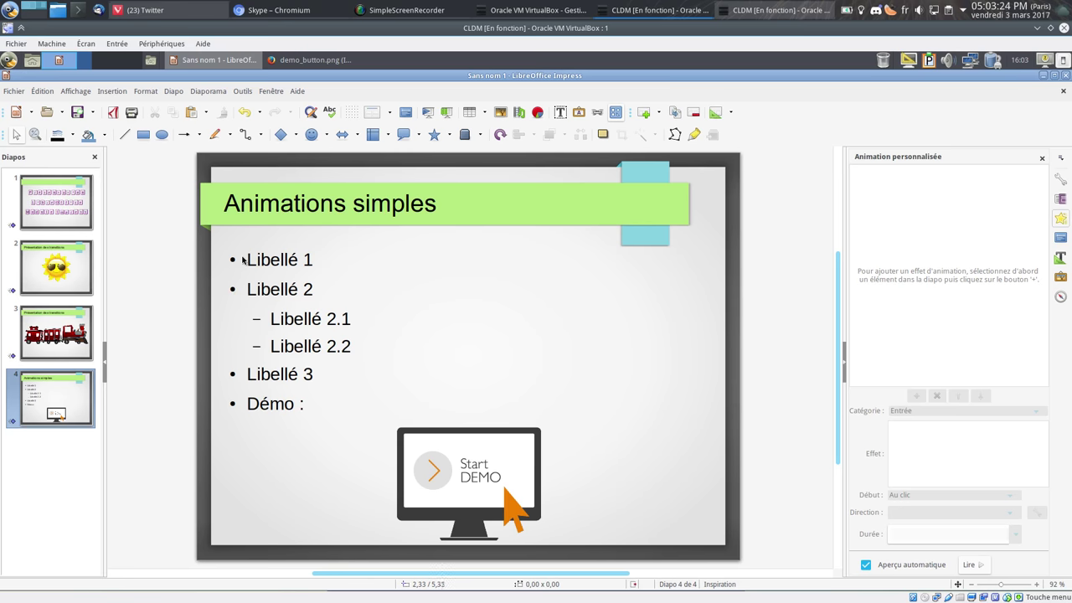
left_click(289, 260)
key("ctrl+a")
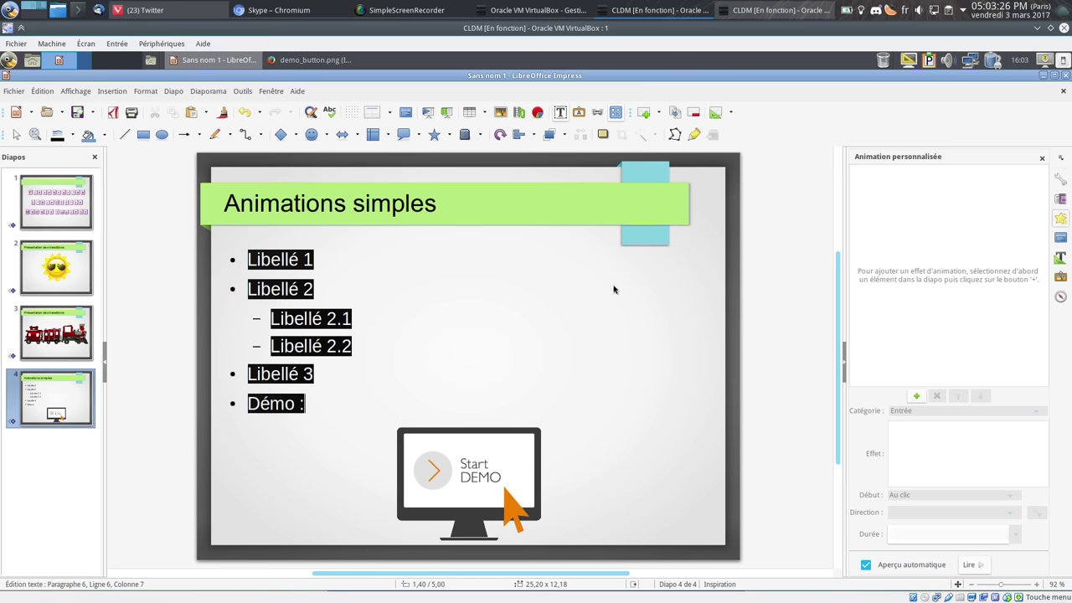
left_click(916, 396)
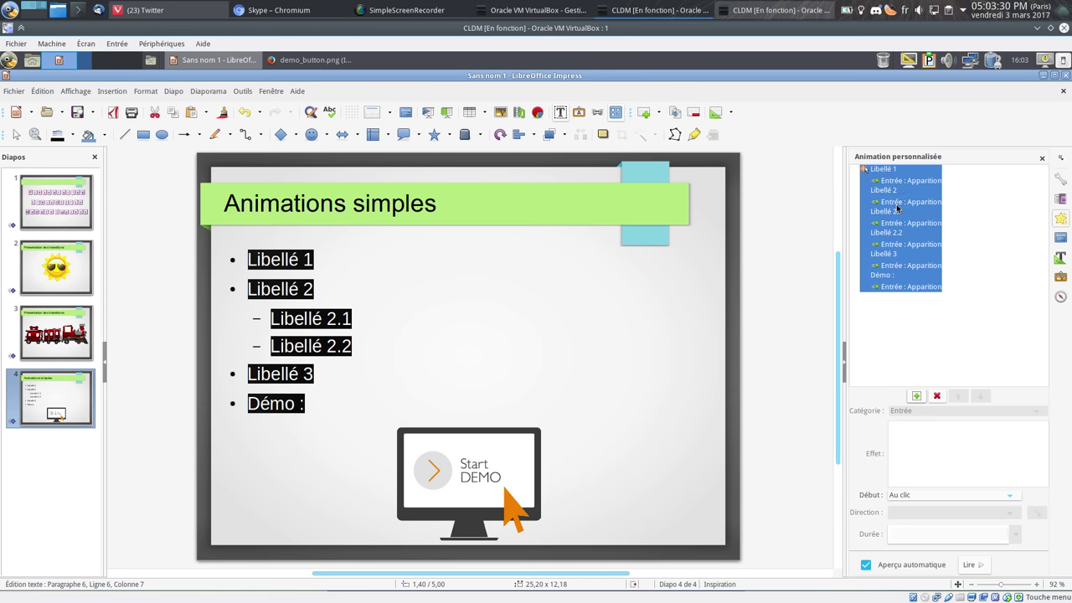
left_click(479, 465)
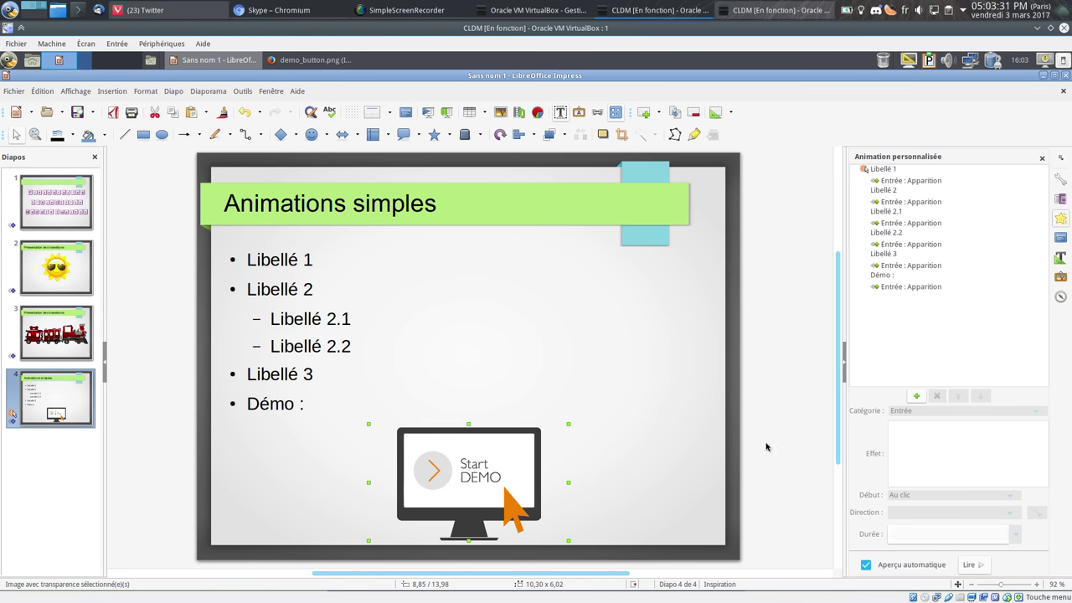
left_click(916, 395)
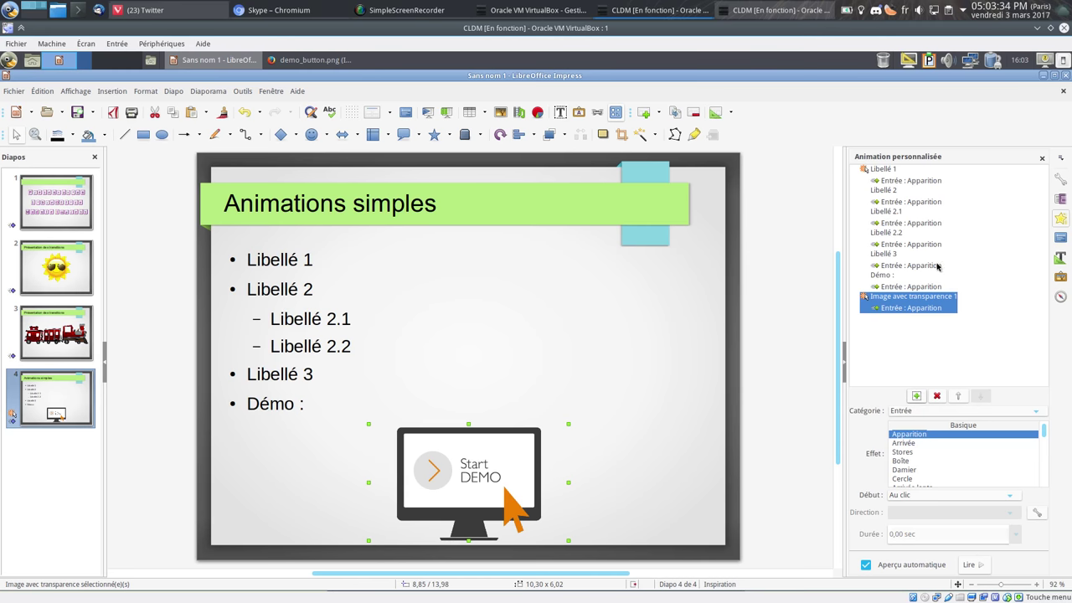
Select the Libellé 1 animation and review its start timing and effect categories.
left_click(901, 179)
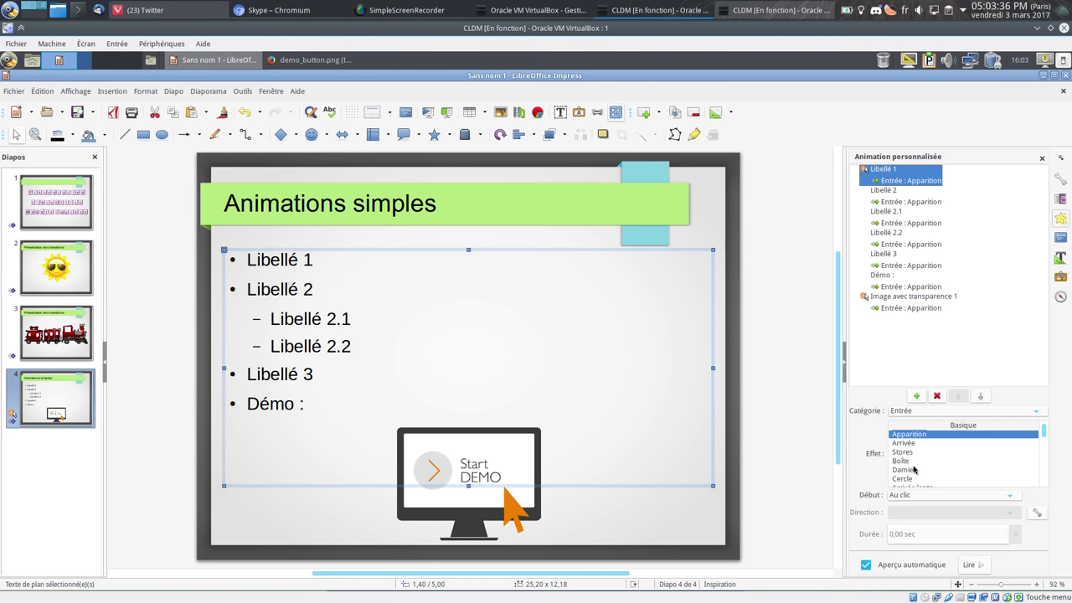
left_click(912, 502)
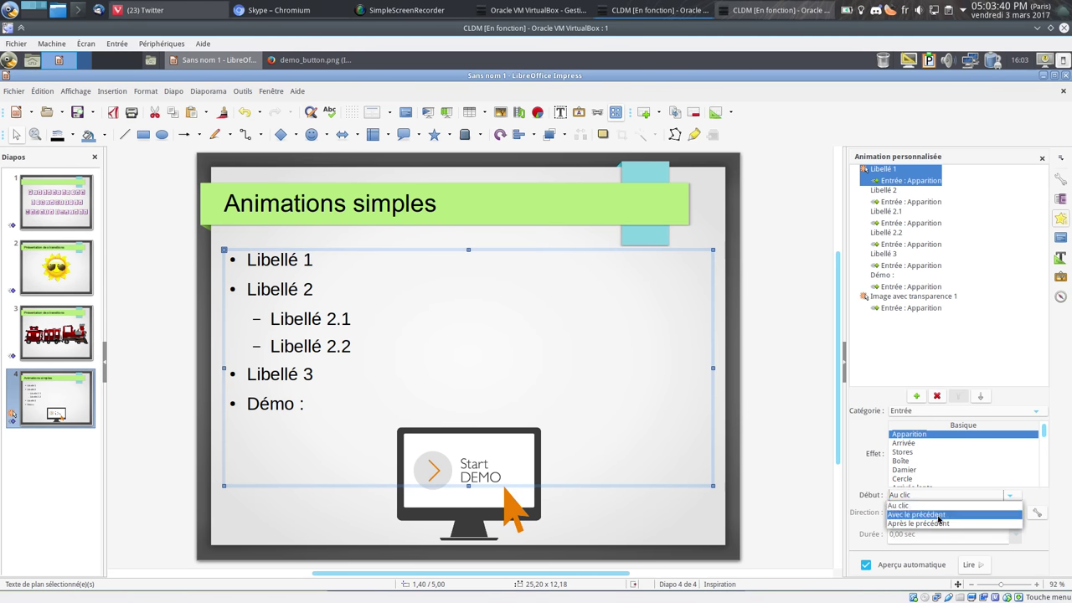
key("Escape")
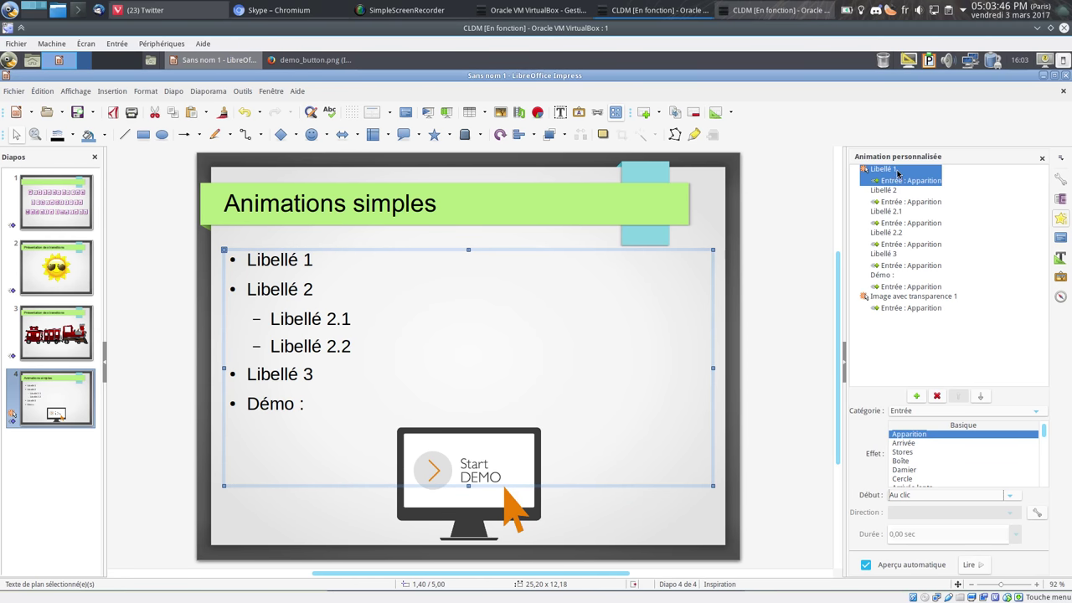
left_click(280, 242)
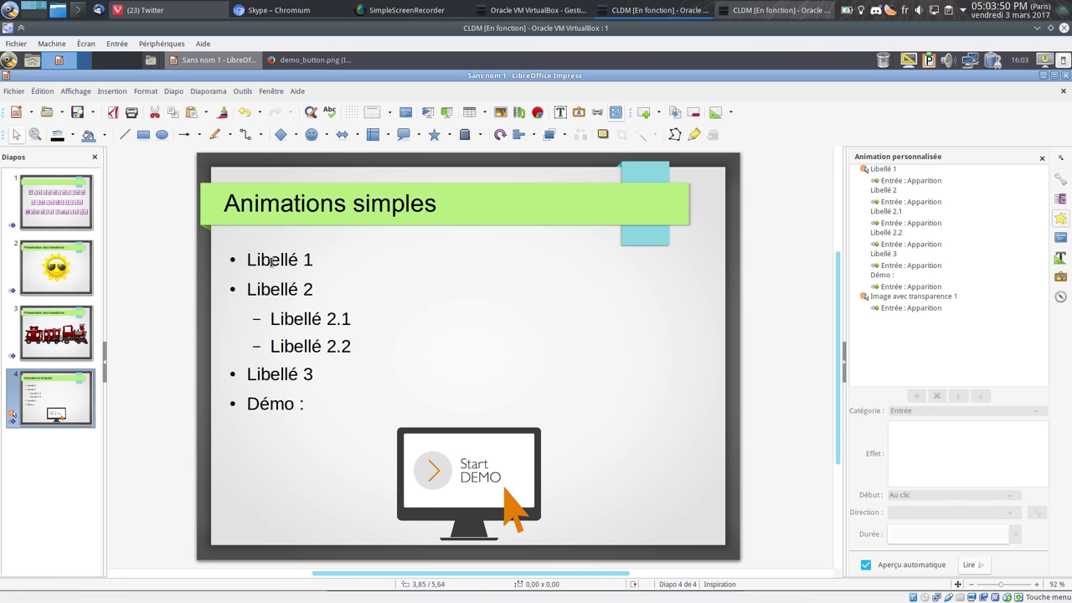
left_click(879, 180)
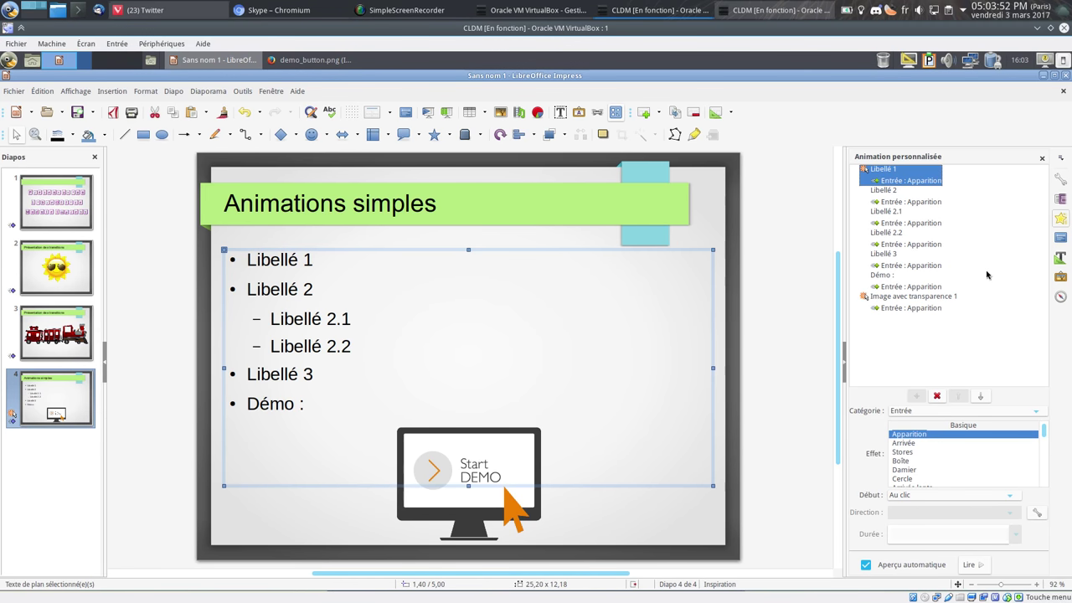
left_click(917, 411)
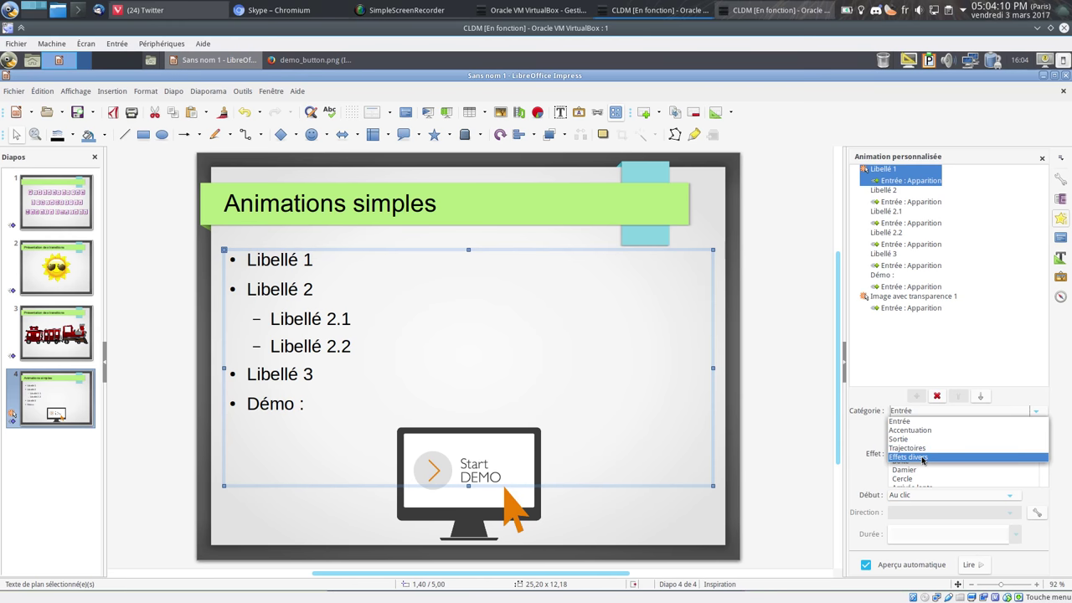
Change Libellé 1's entrance effect to Arrivée coming from the left.
left_click(930, 456)
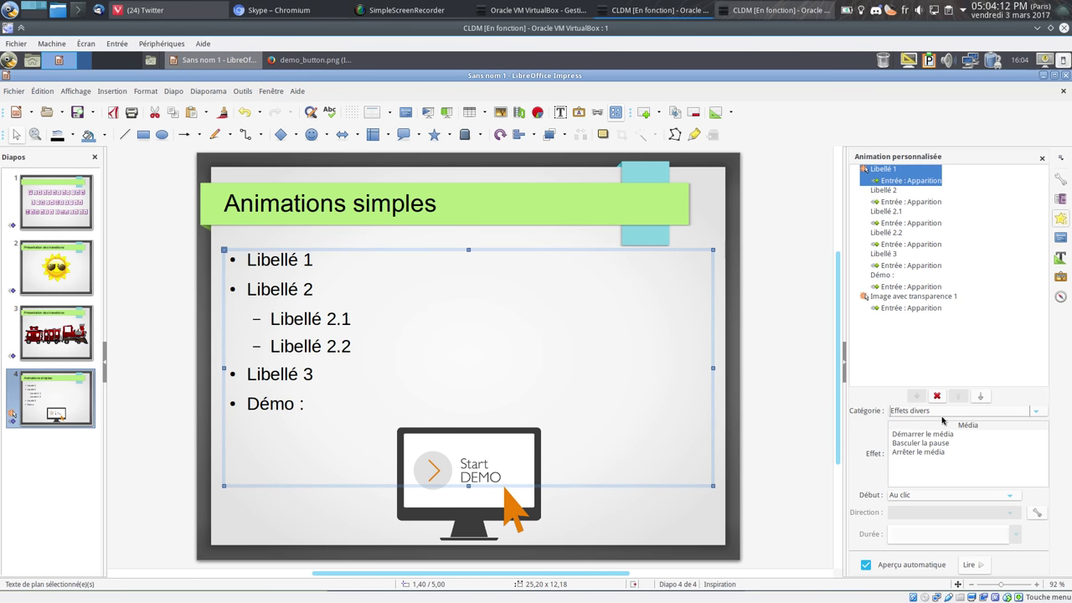
left_click(933, 412)
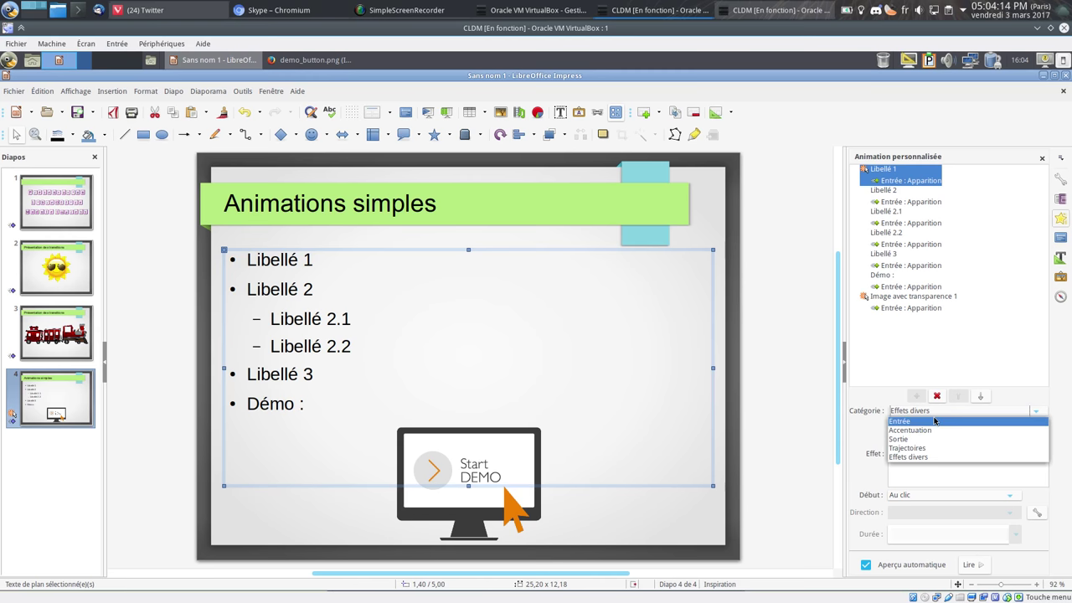
left_click(900, 422)
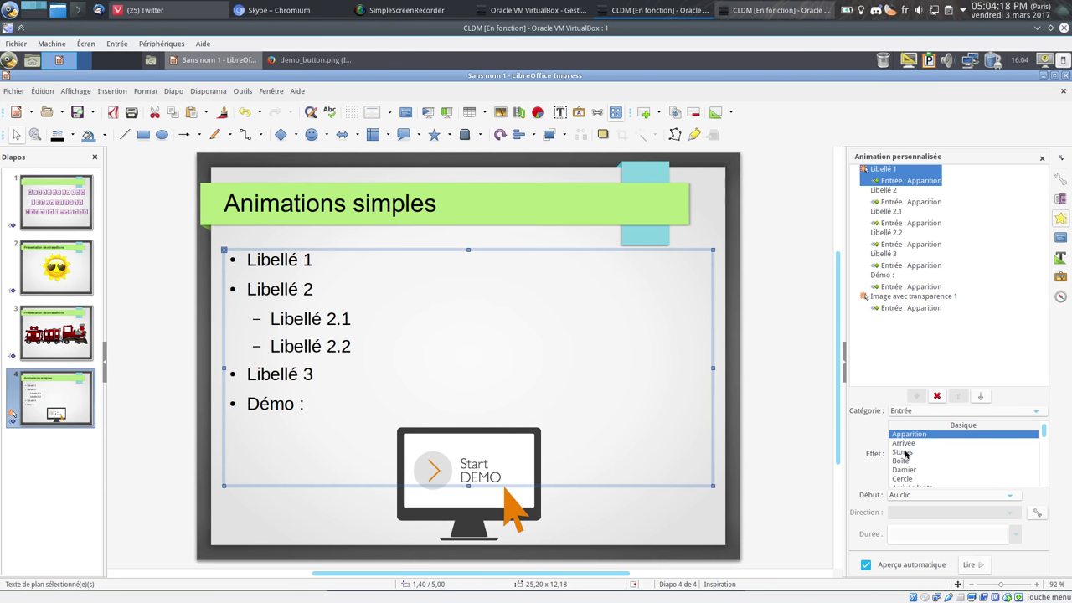
left_click(906, 452)
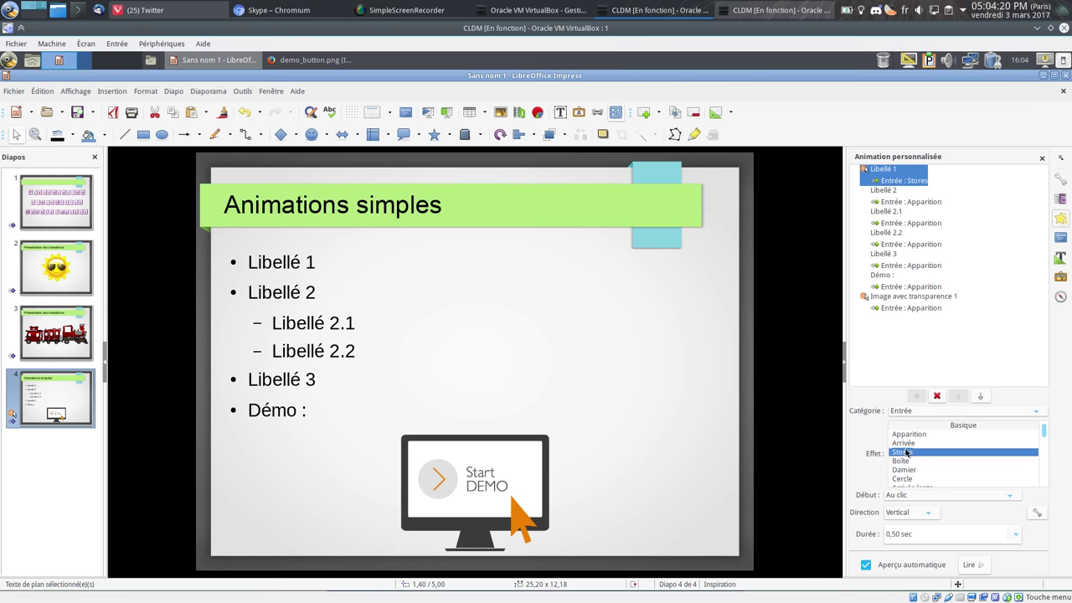
left_click(915, 472)
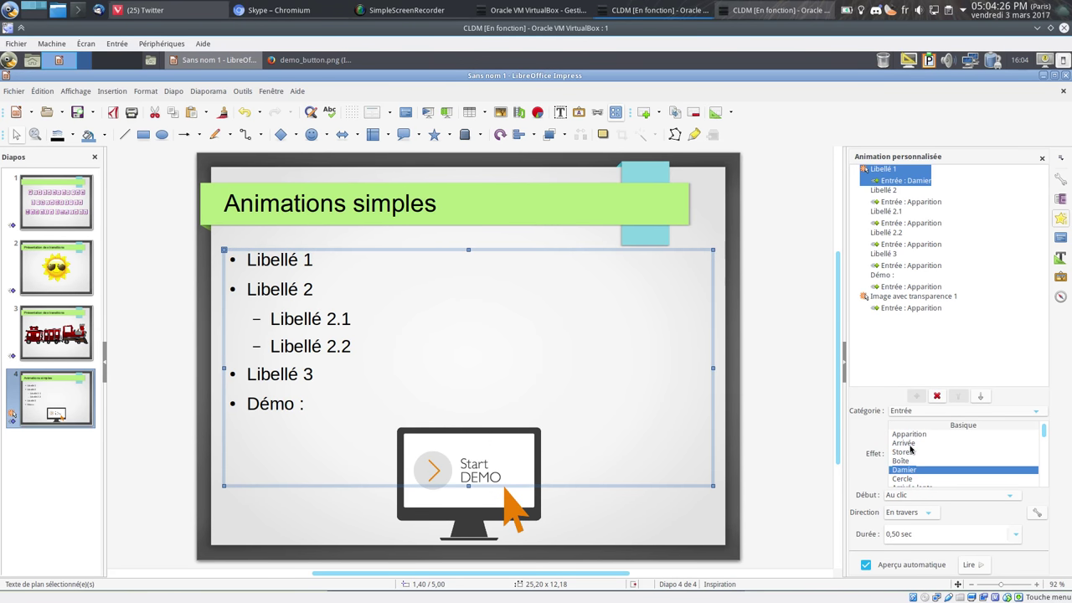
scroll(922, 469, "down", 1)
scroll(924, 467, "down", 2)
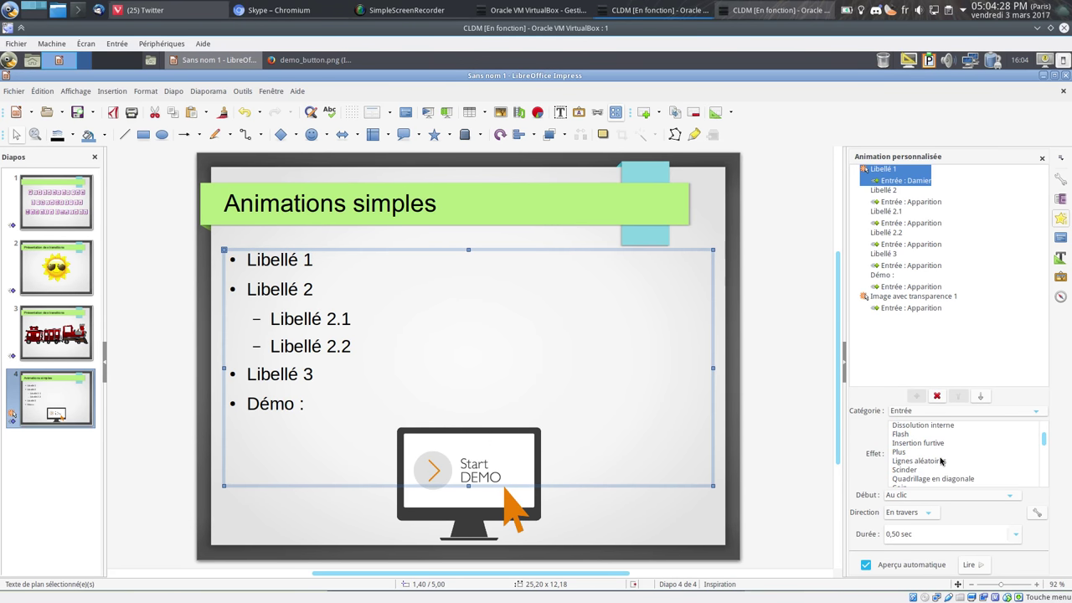
scroll(926, 465, "up", 3)
scroll(931, 464, "down", 1)
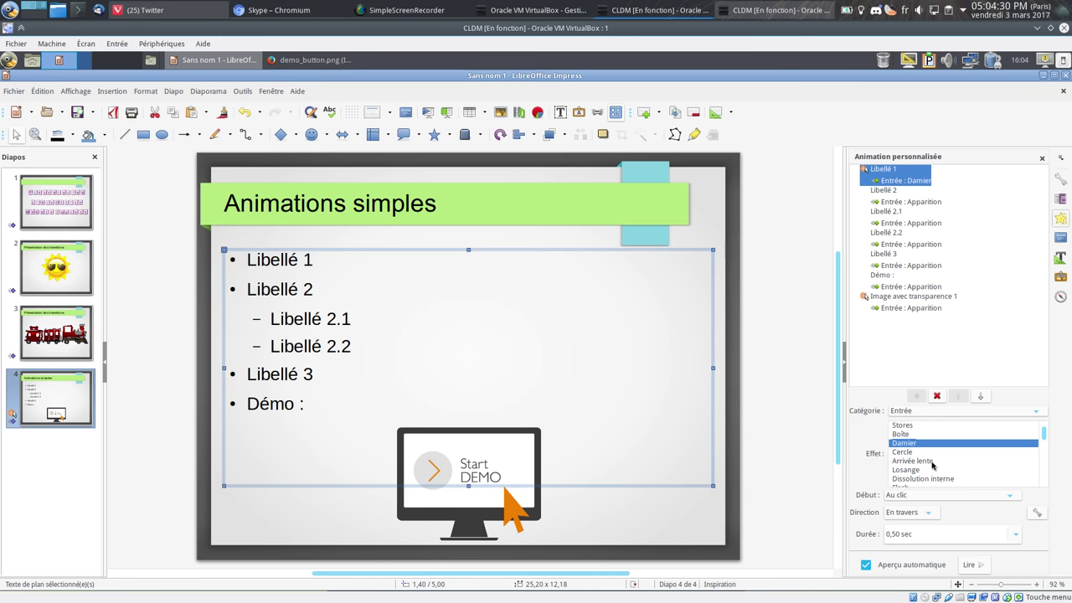
scroll(931, 463, "up", 1)
left_click(920, 443)
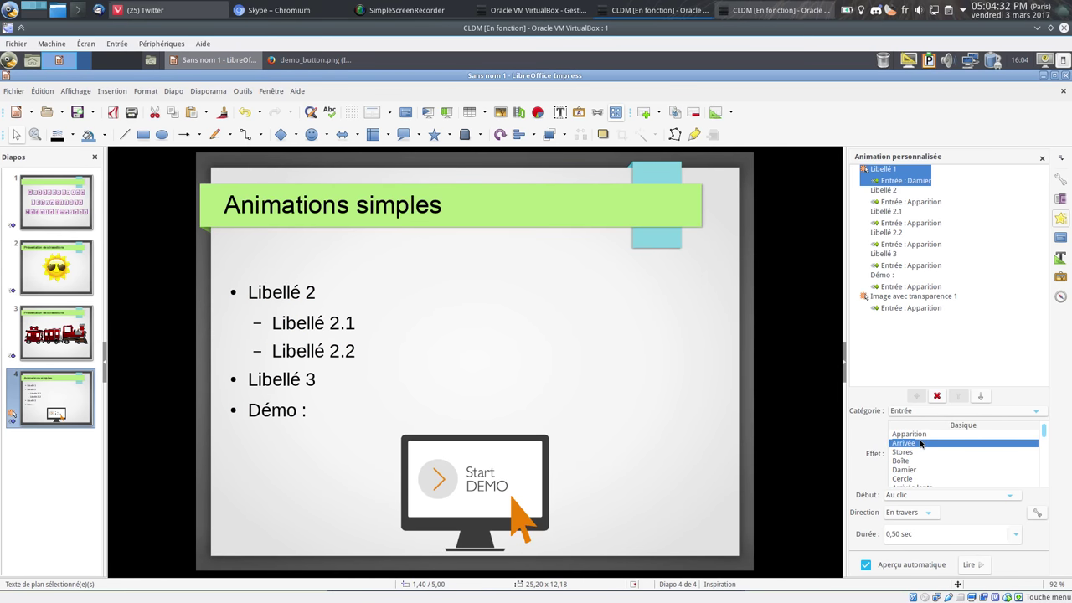
left_click(911, 511)
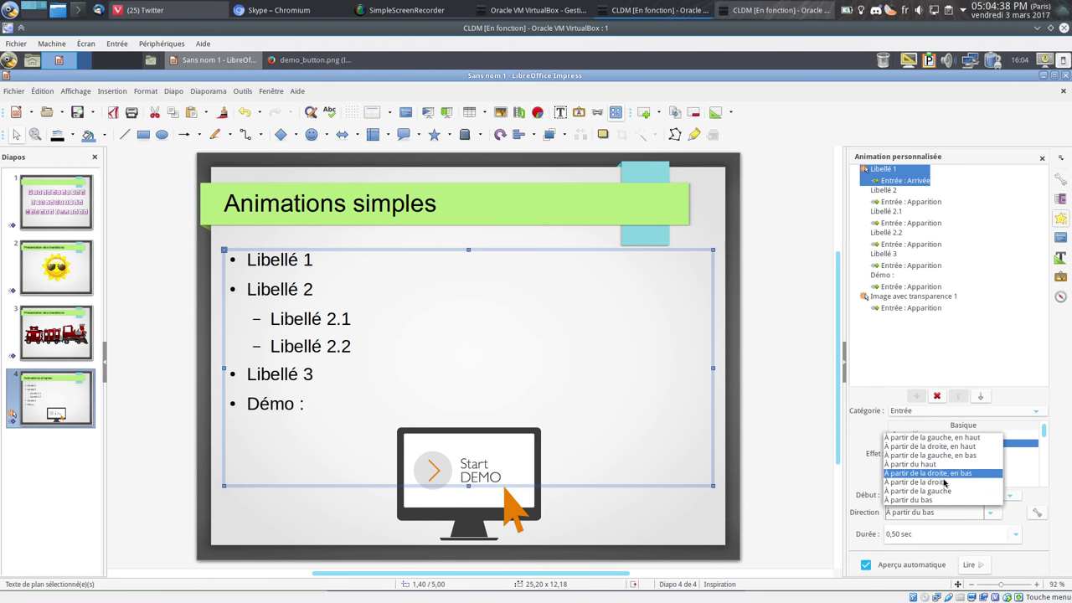
left_click(945, 491)
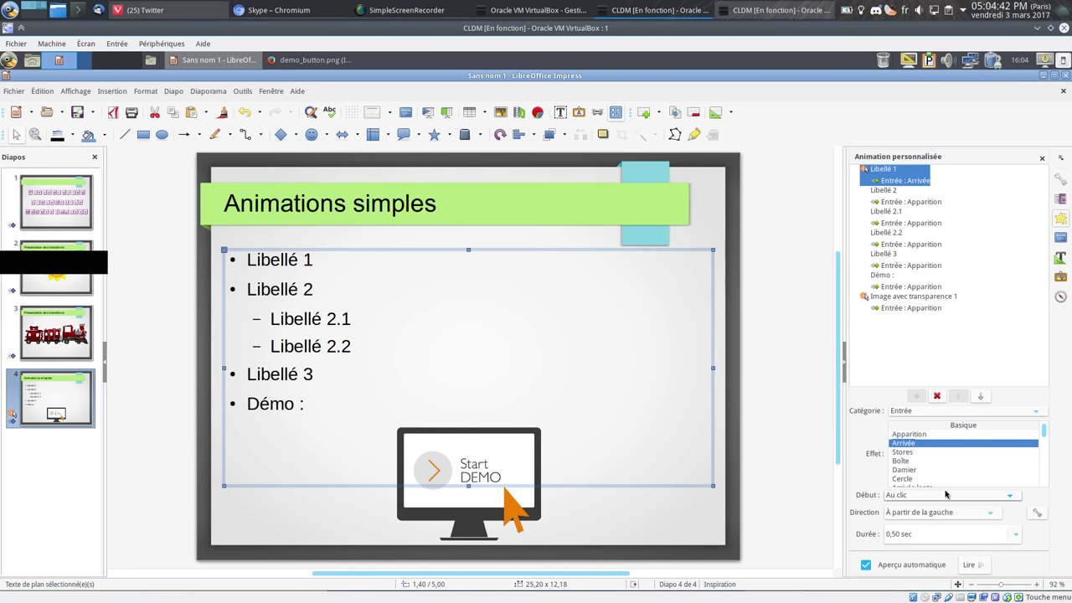
Change Libellé 2's entrance effect to Arrivée coming from the left.
left_click(287, 285)
triple_click(287, 285)
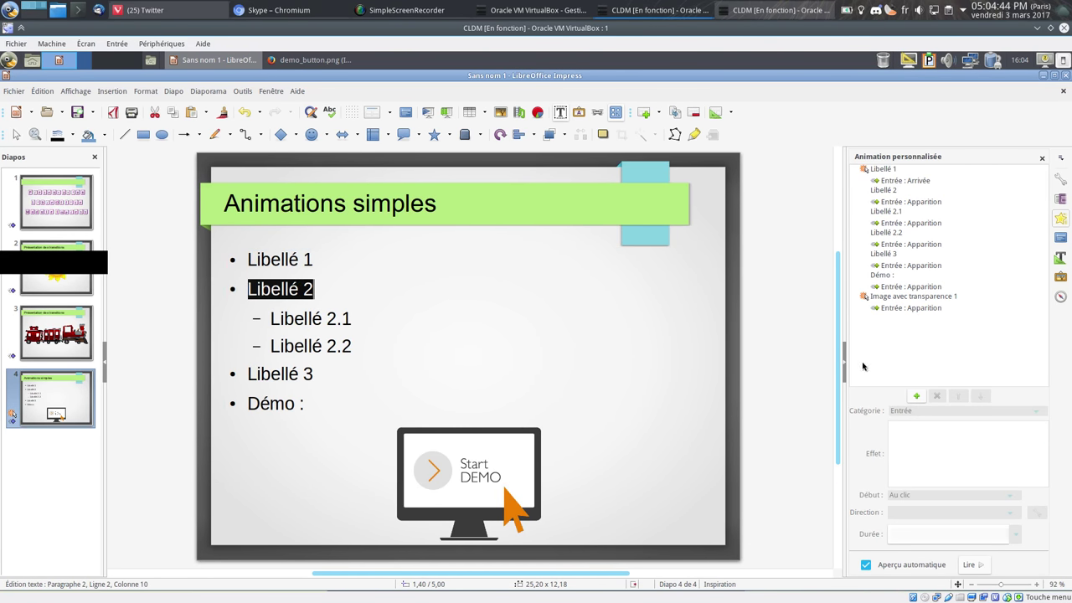
left_click(916, 189)
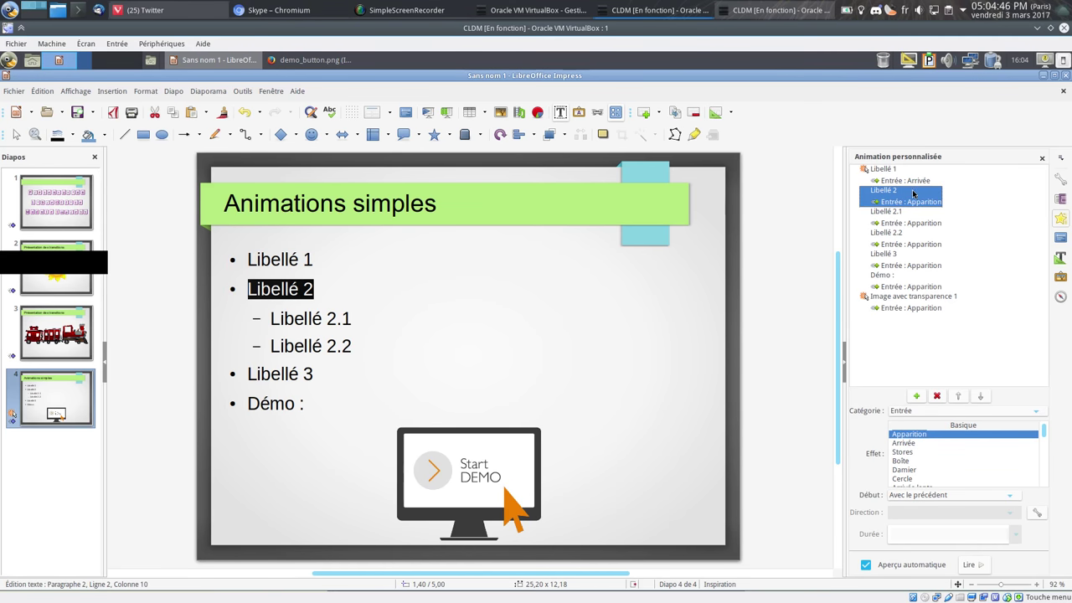
left_click(912, 444)
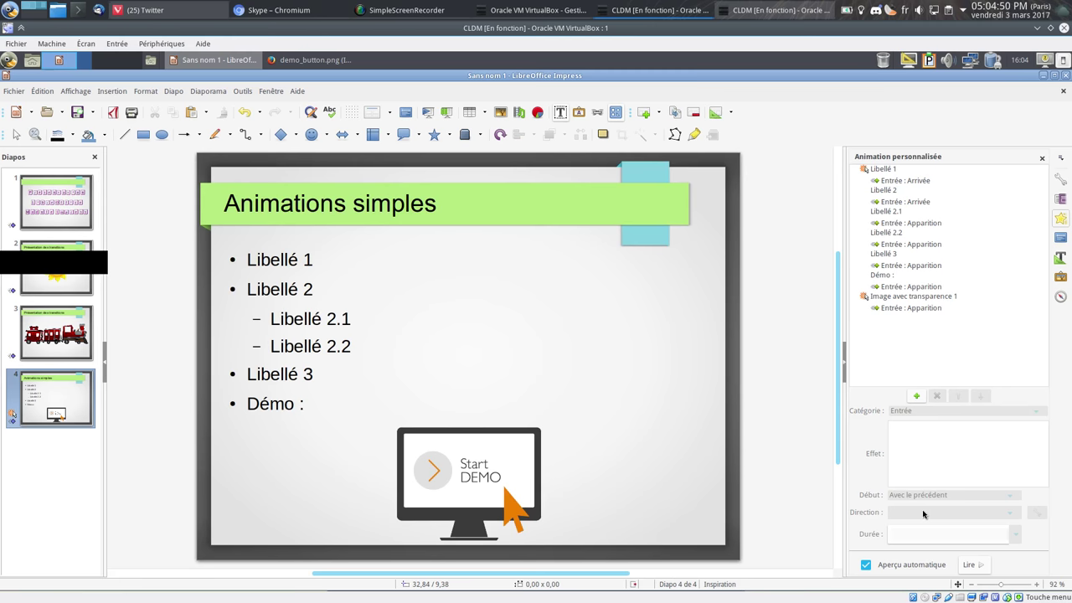
left_click(906, 191)
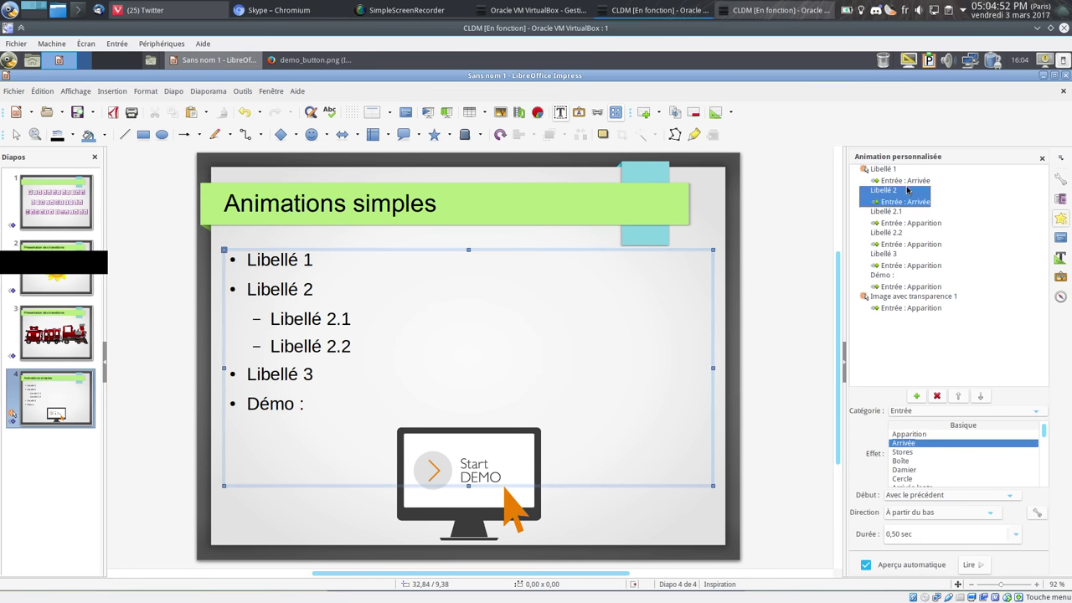
key("Up")
key("Down")
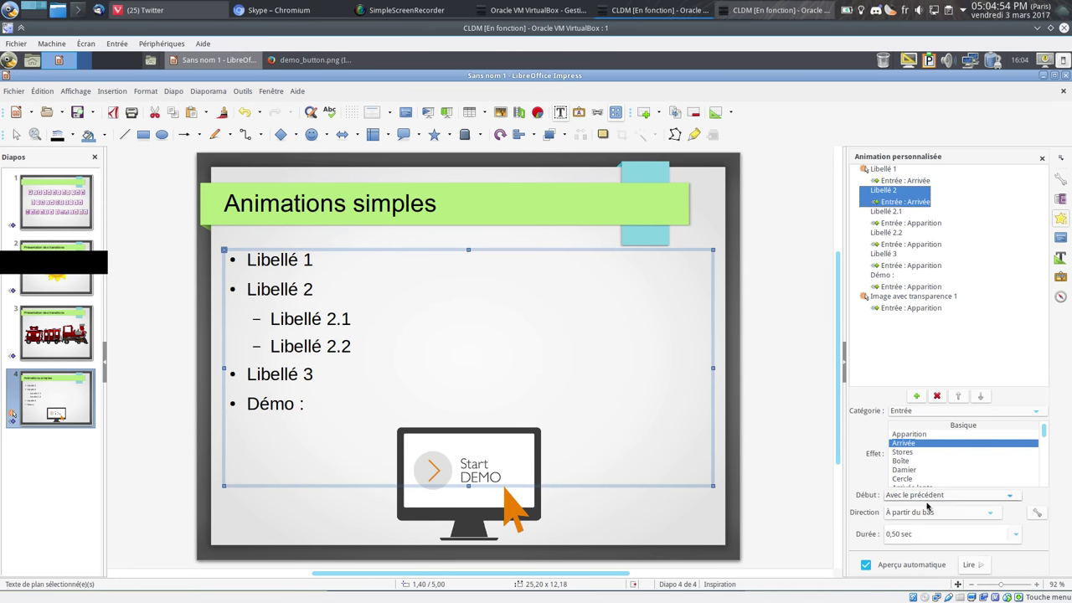
left_click(947, 512)
left_click(947, 491)
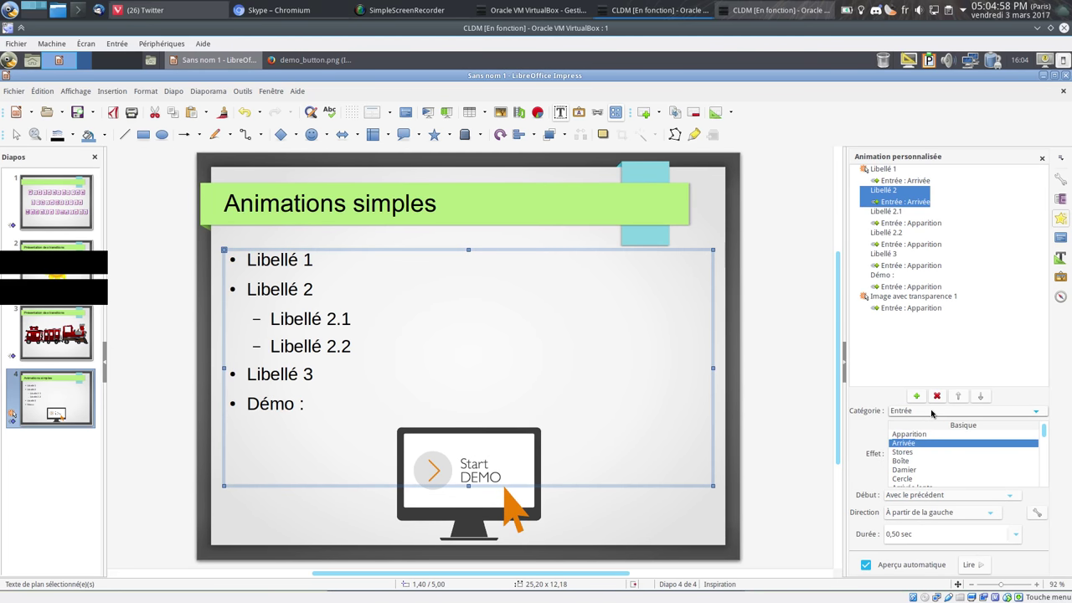
Set Libellé 3 to Arrivée from the left and switch Démo's effect to Arrivée.
triple_click(285, 373)
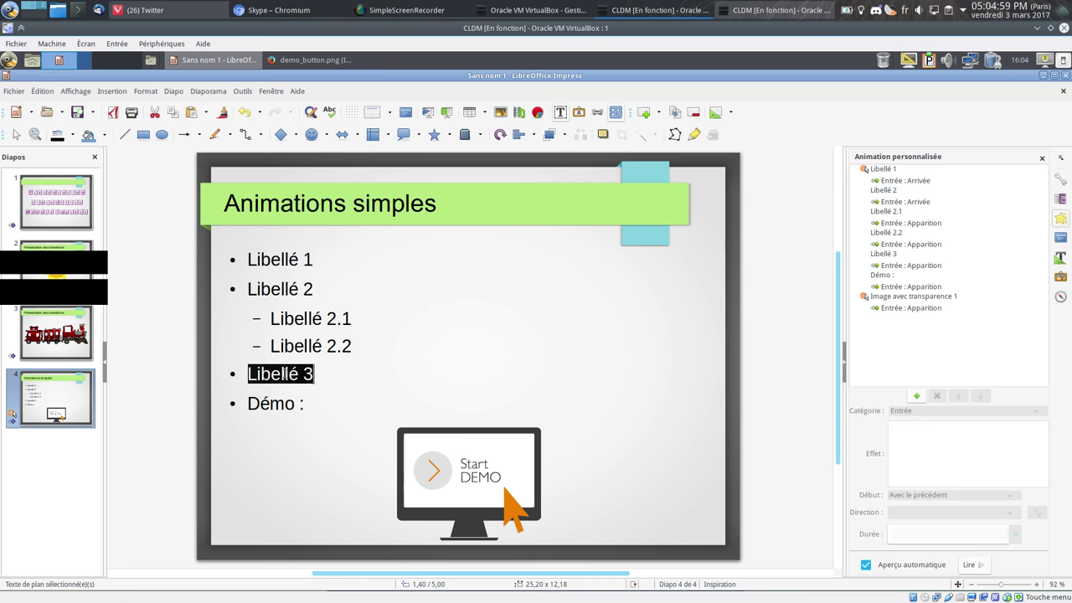
left_click(909, 245)
left_click(894, 276)
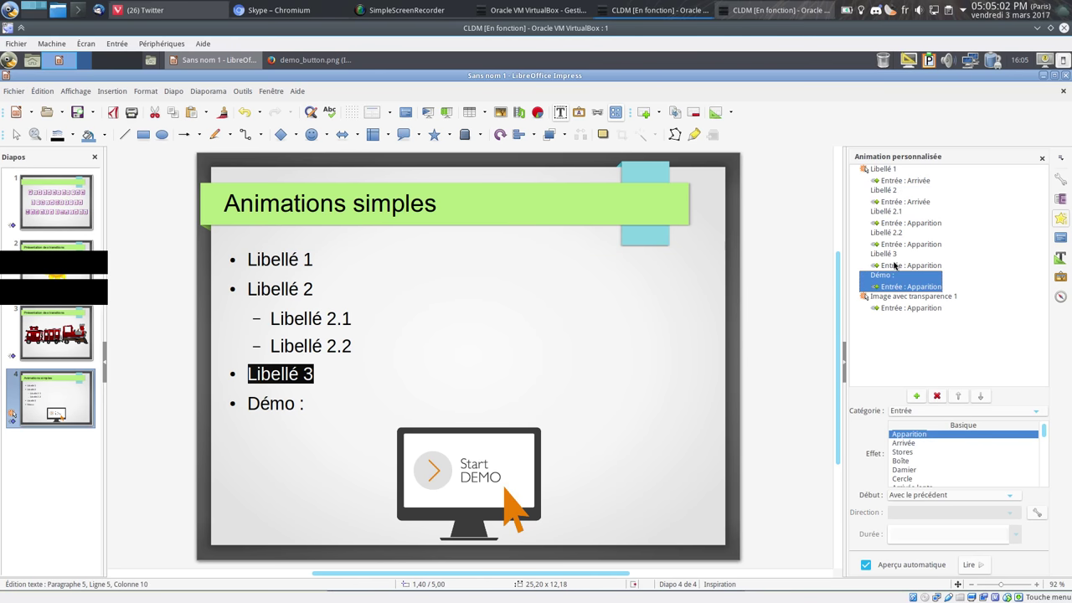
left_click(893, 262)
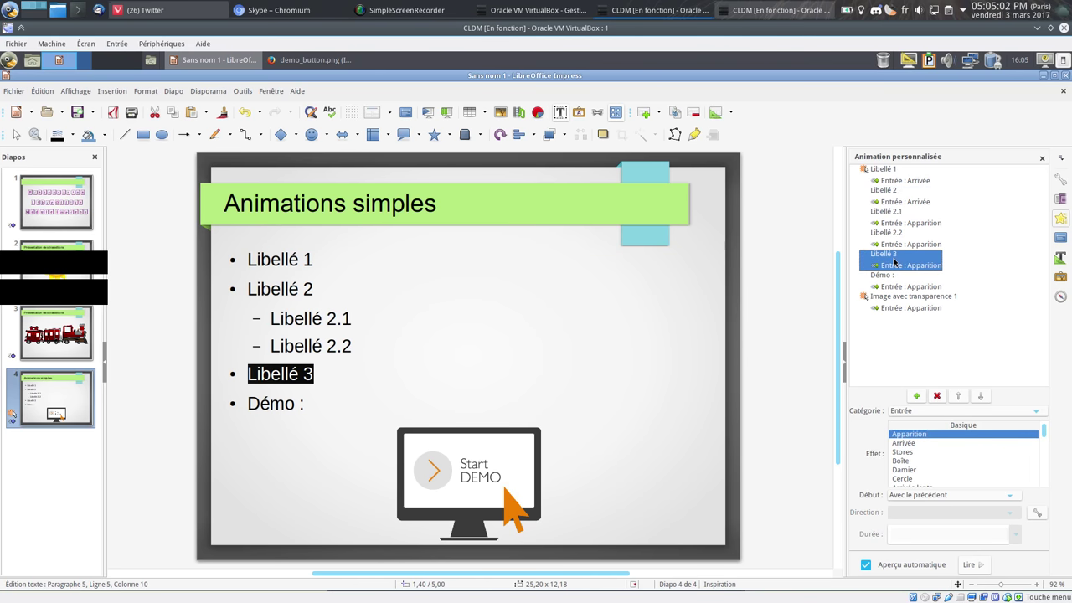
left_click(916, 443)
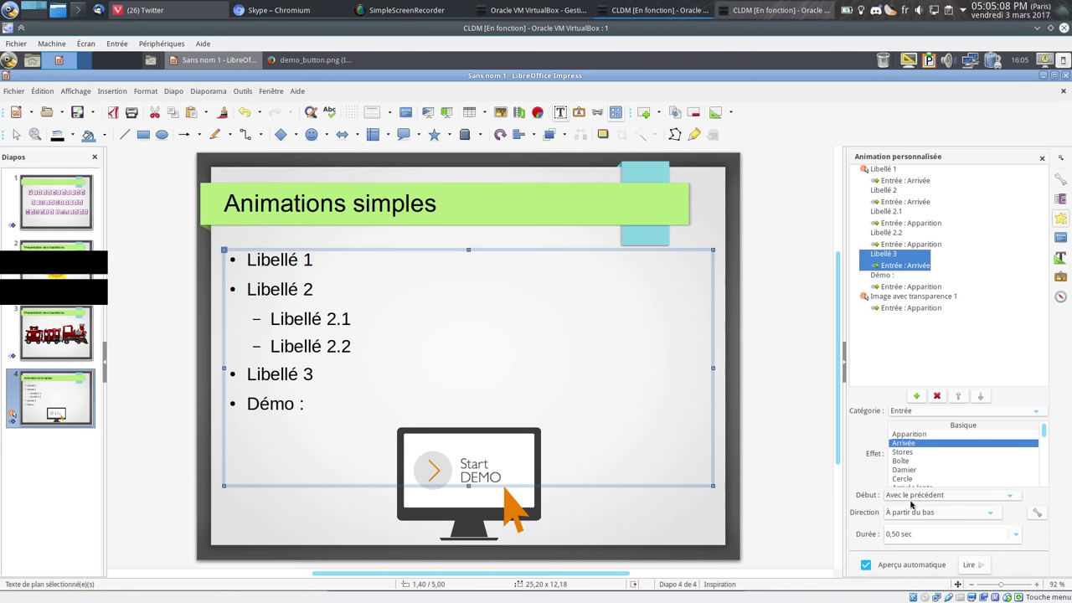
left_click(919, 517)
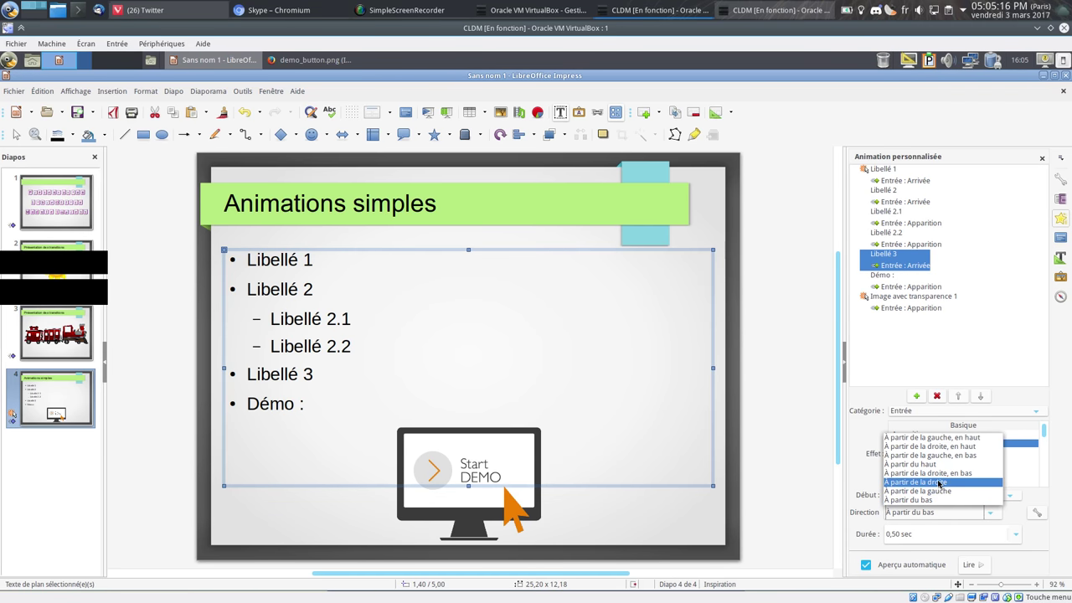
left_click(934, 491)
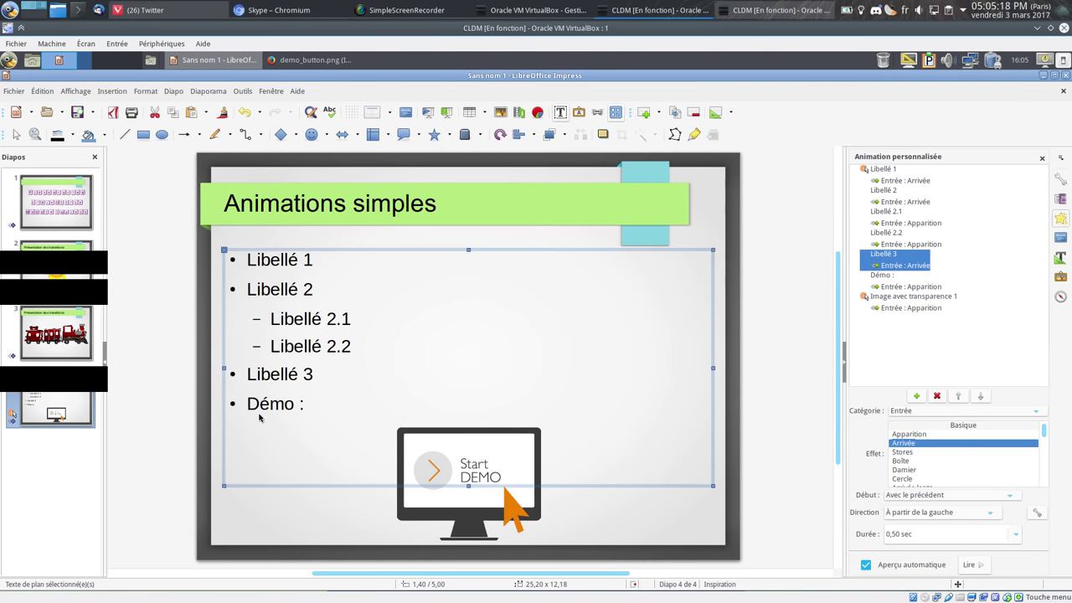
left_click(913, 286)
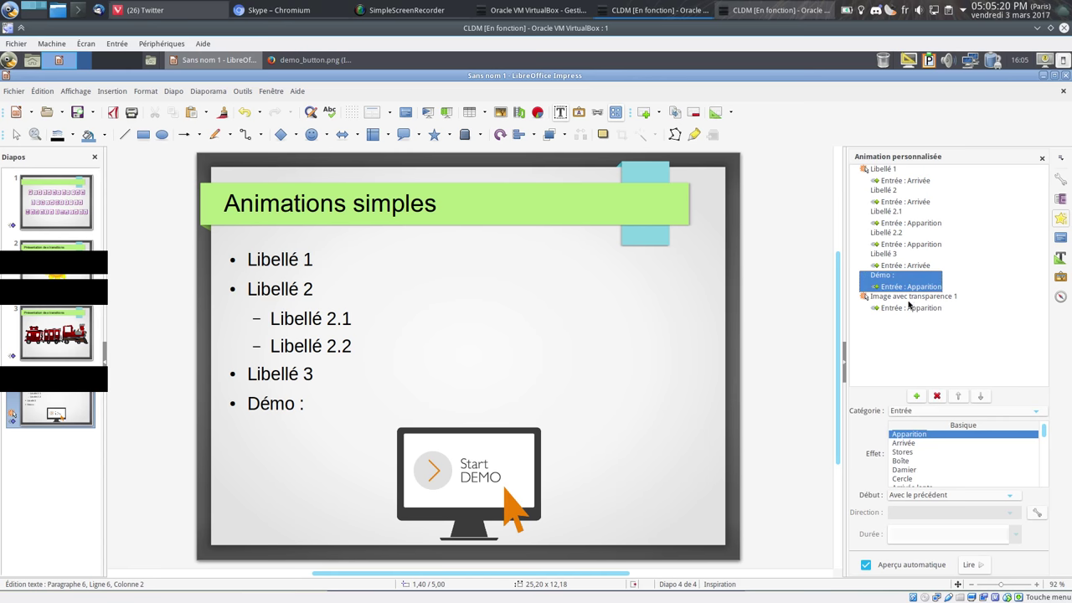
left_click(912, 443)
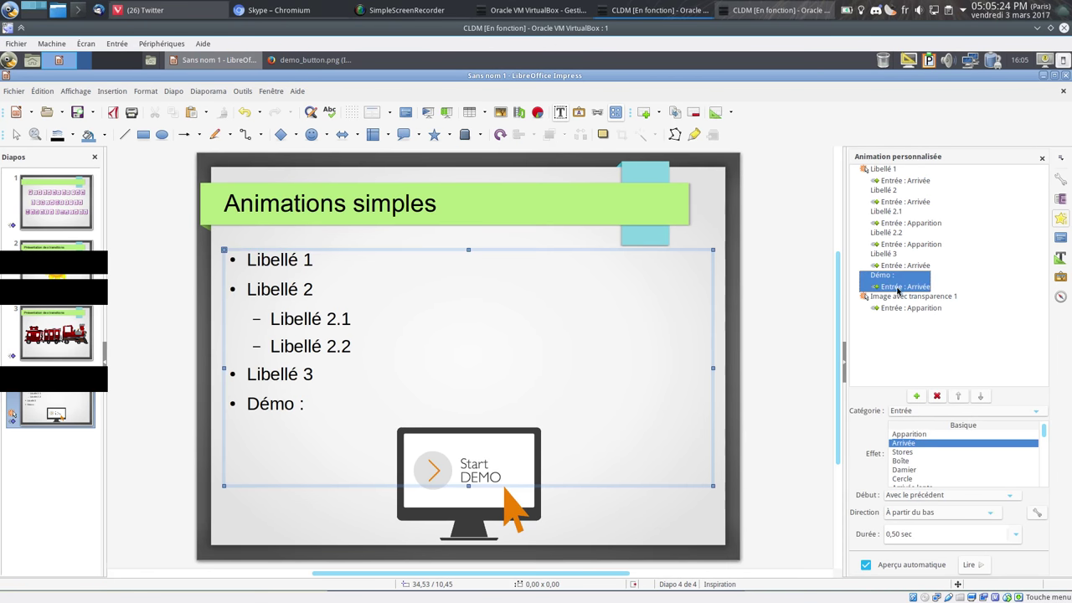
Make Démo arrive from the left, starting Au clic.
left_click(929, 512)
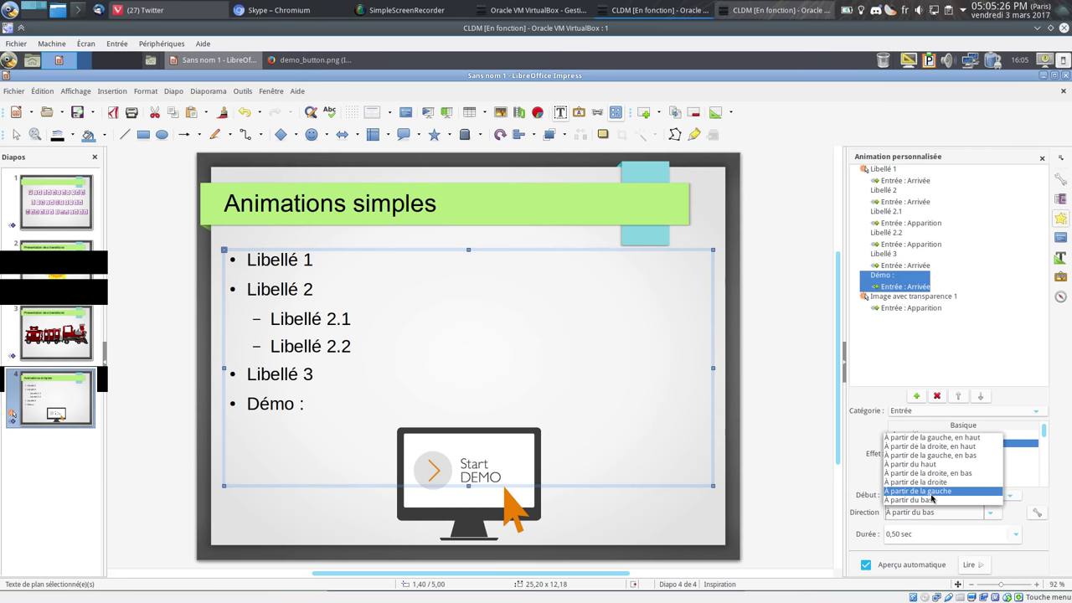
left_click(932, 497)
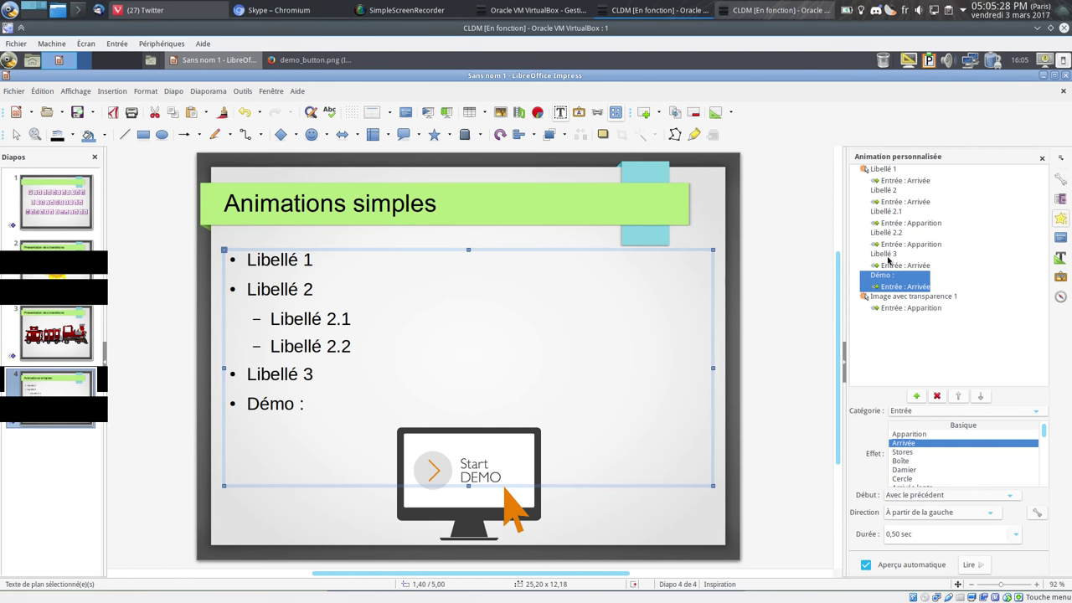
left_click(913, 495)
left_click(915, 505)
Set Libellé 3 and Libellé 2 animations to start Au clic.
left_click(889, 256)
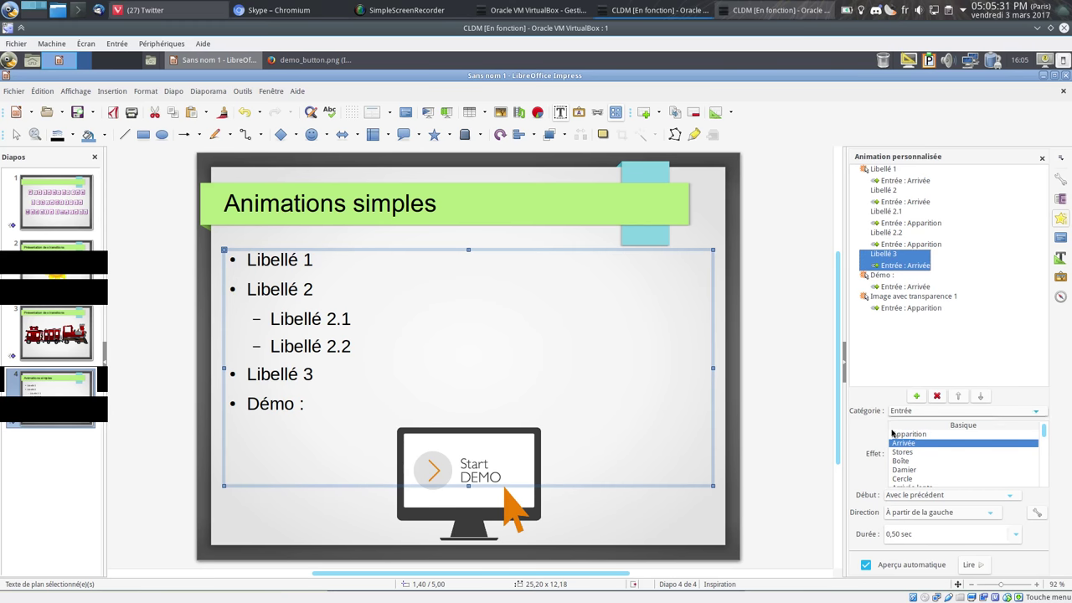
left_click(916, 495)
left_click(914, 505)
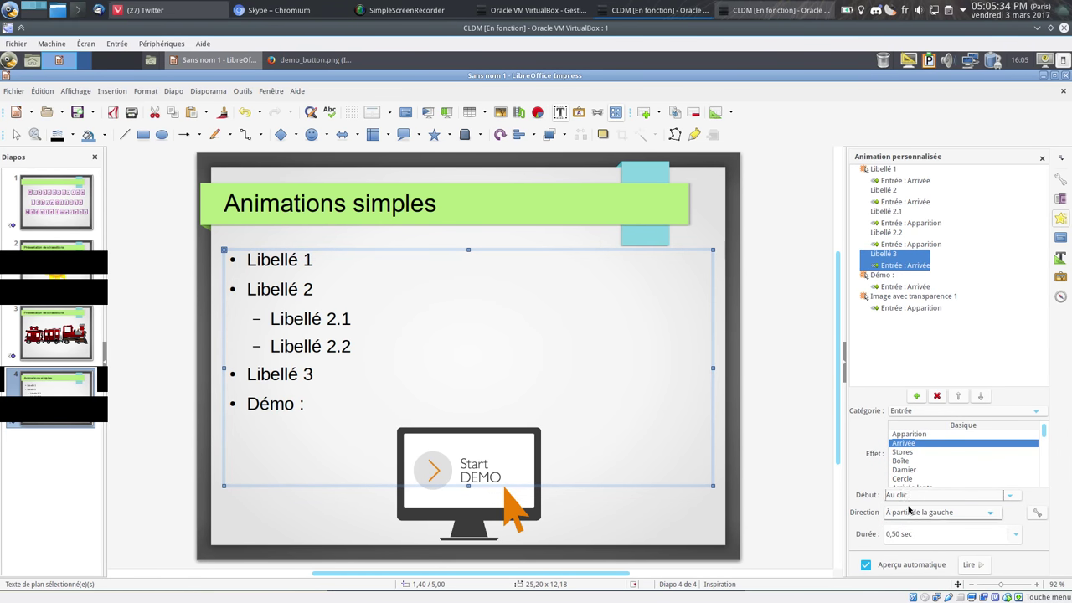
left_click(901, 203)
left_click(916, 494)
left_click(914, 505)
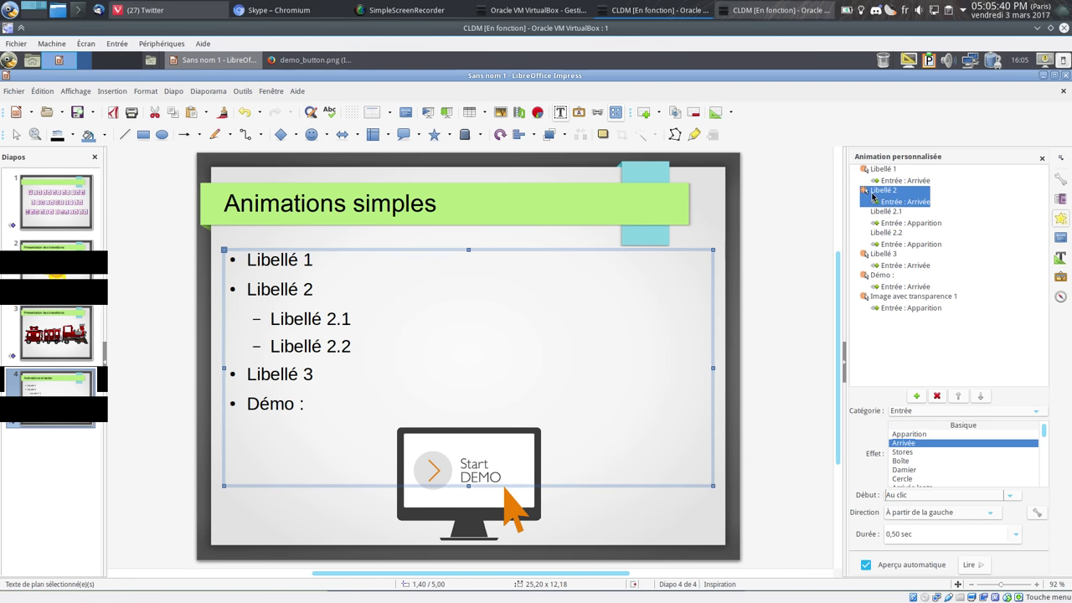
left_click(795, 232)
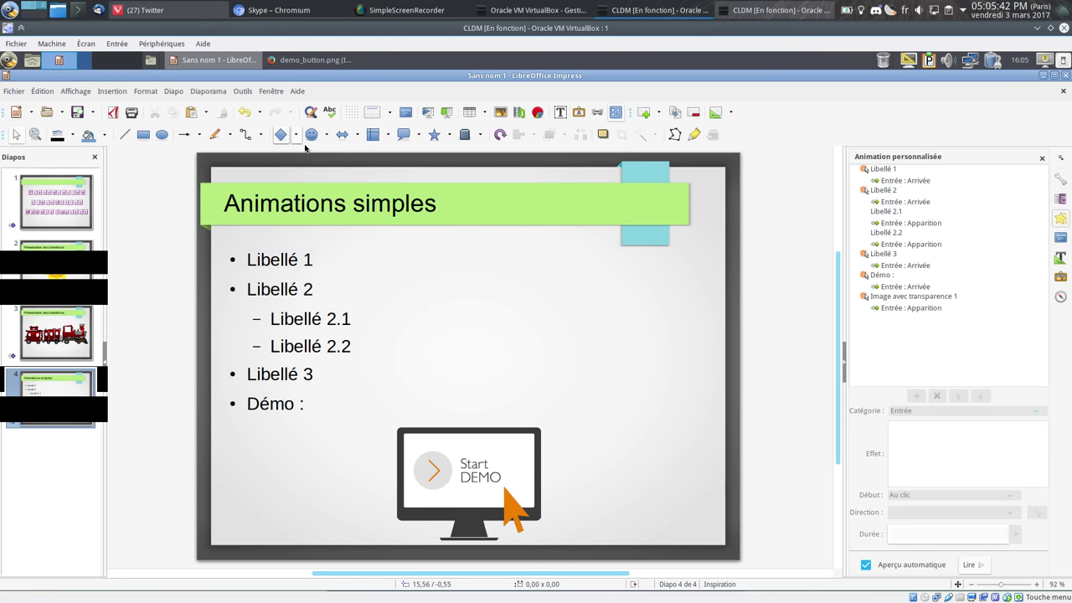
key("F5")
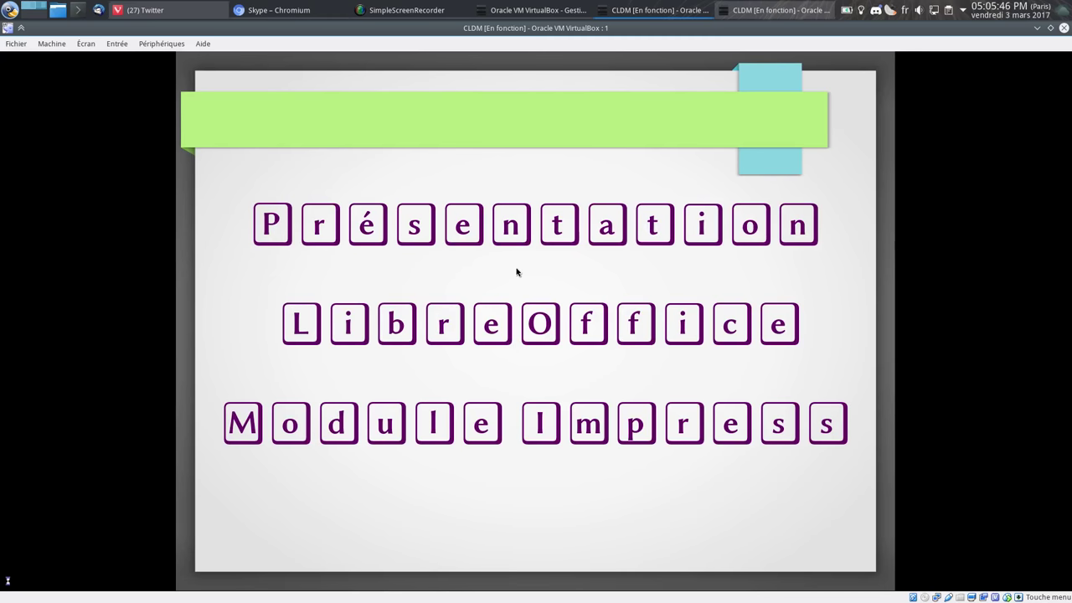
left_click(477, 144)
right_click(476, 141)
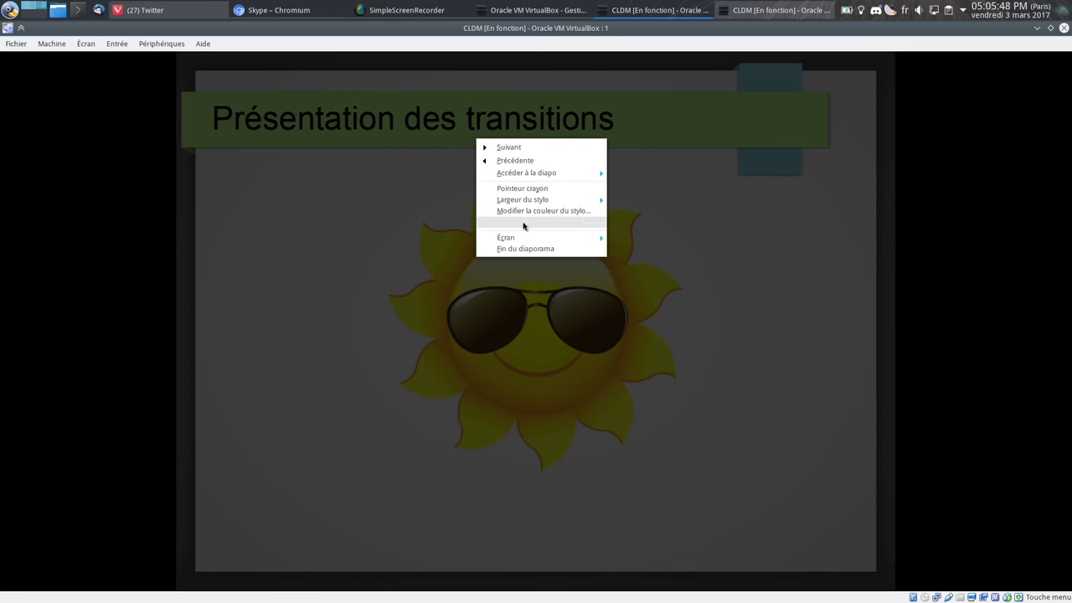
mouse_move(525, 172)
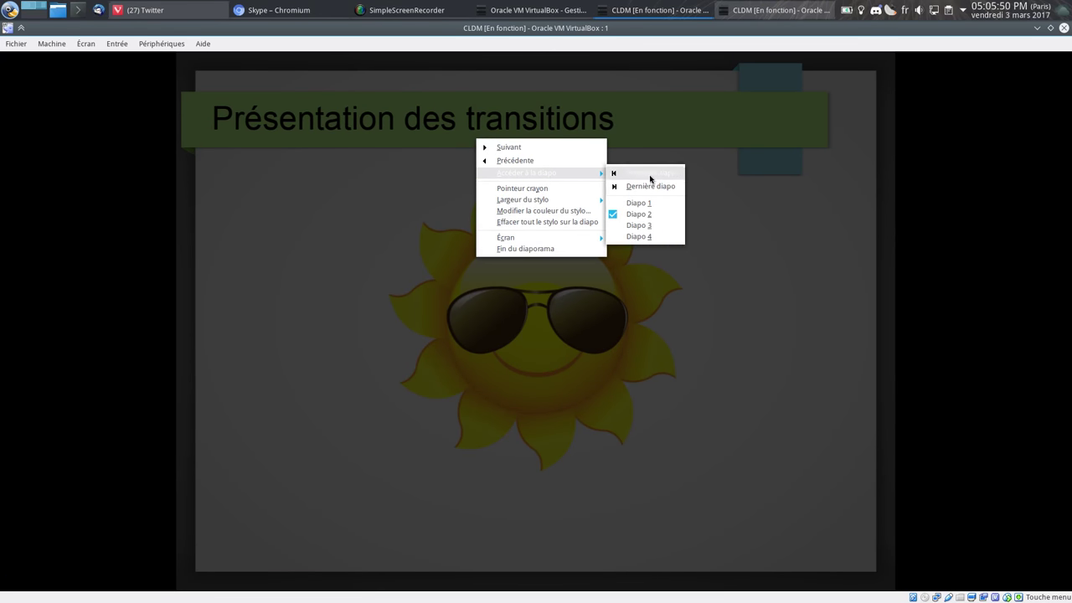
left_click(638, 237)
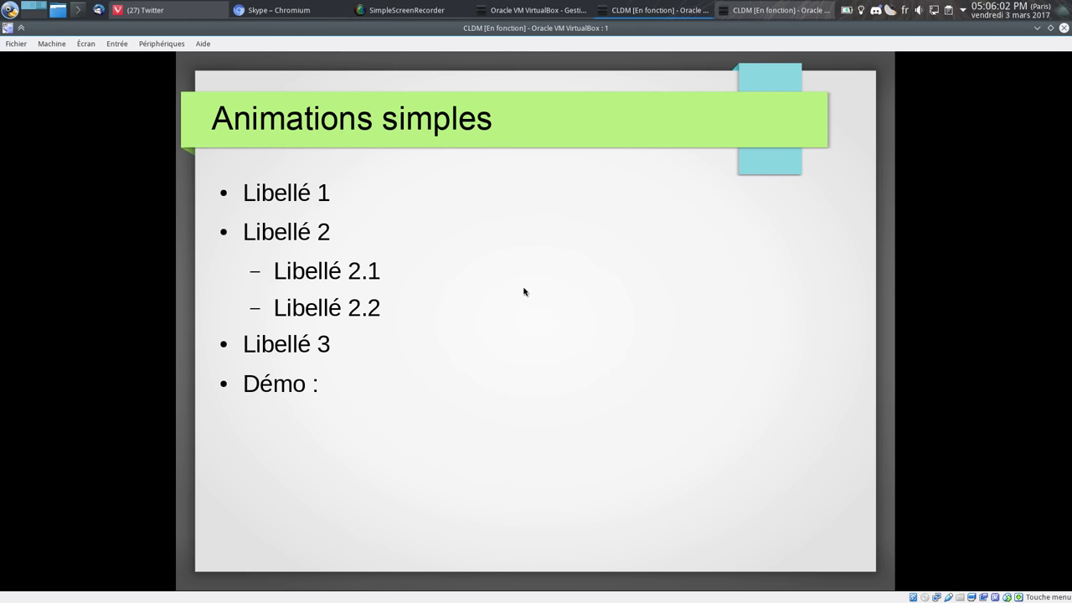
key("Escape")
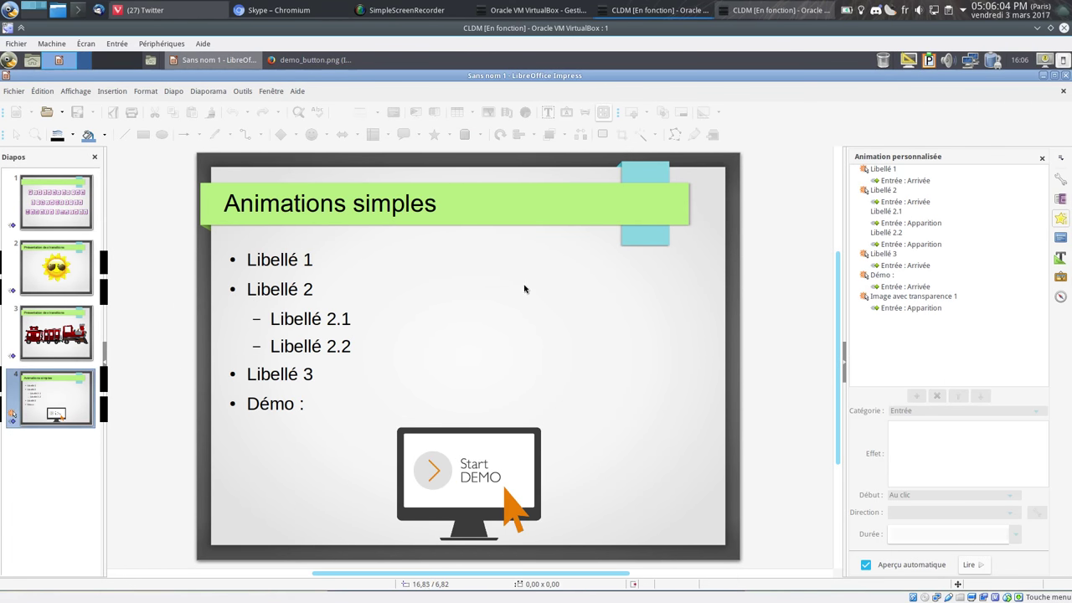
Set Libellé 2.1 to Arrivée from the bottom, 0,50 sec, starting Après le précédent.
left_click(892, 219)
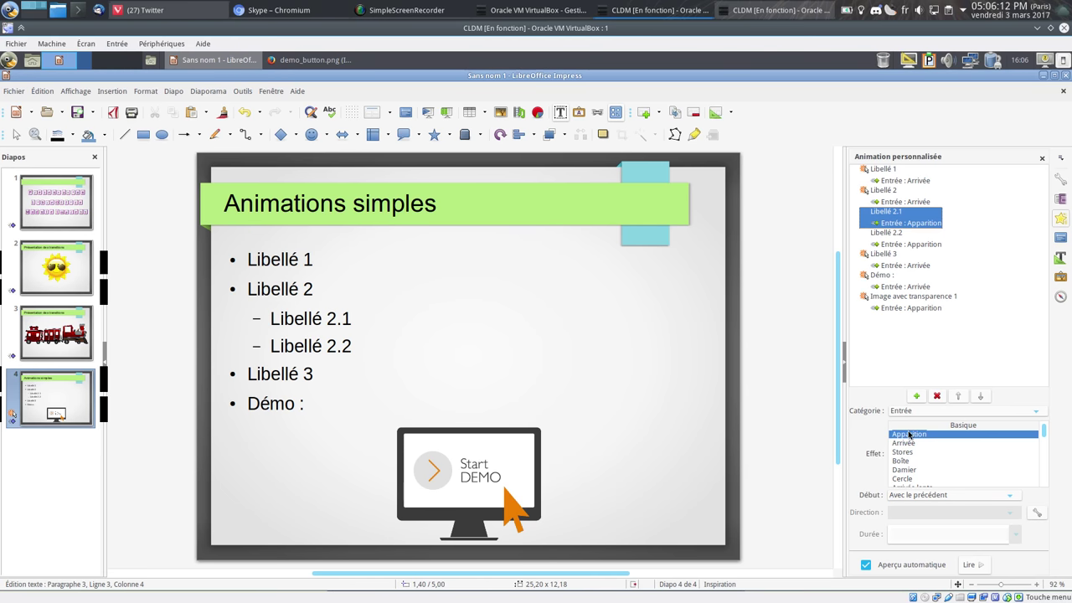
left_click(921, 495)
left_click(915, 526)
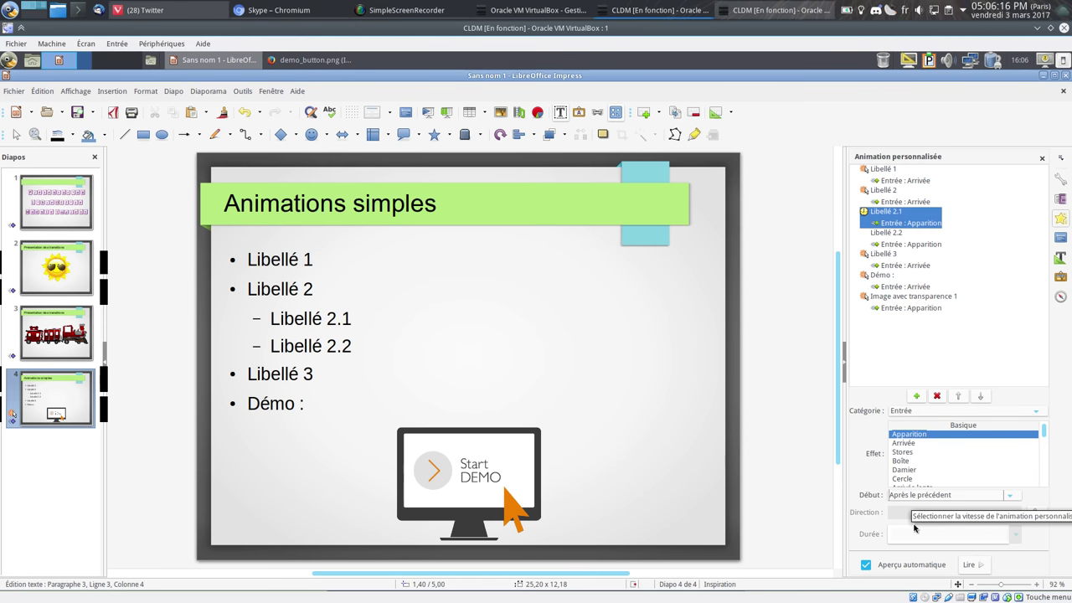
left_click(918, 444)
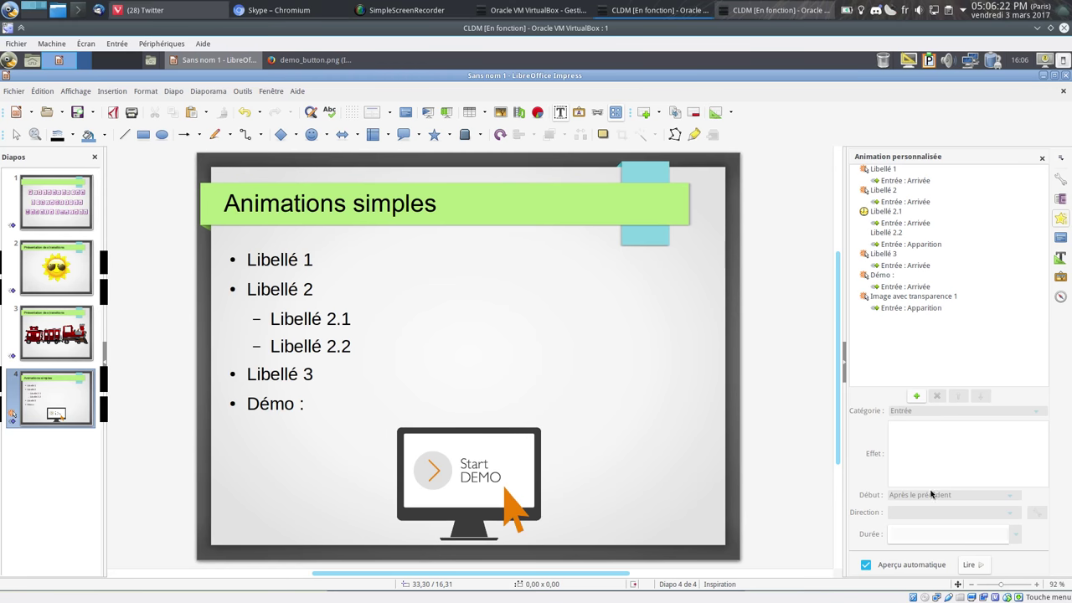
left_click(905, 216)
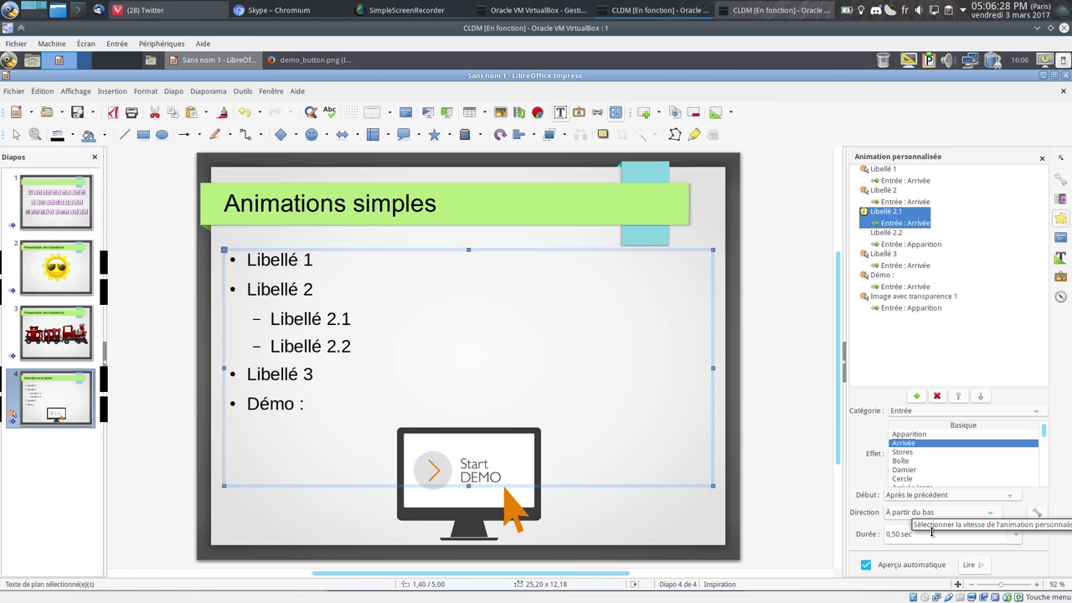
left_click(1014, 535)
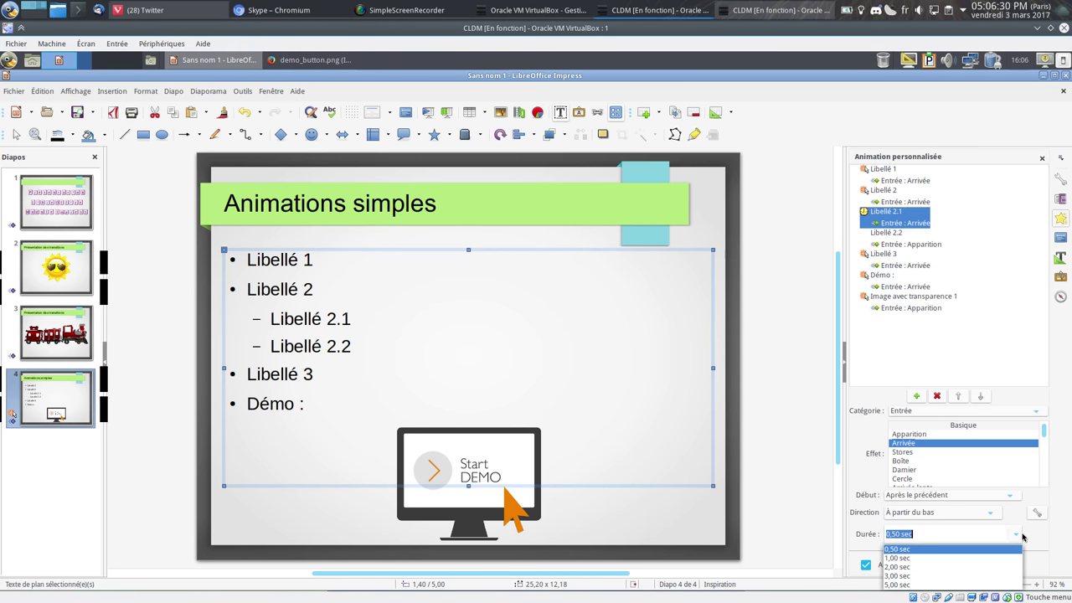
left_click(1022, 536)
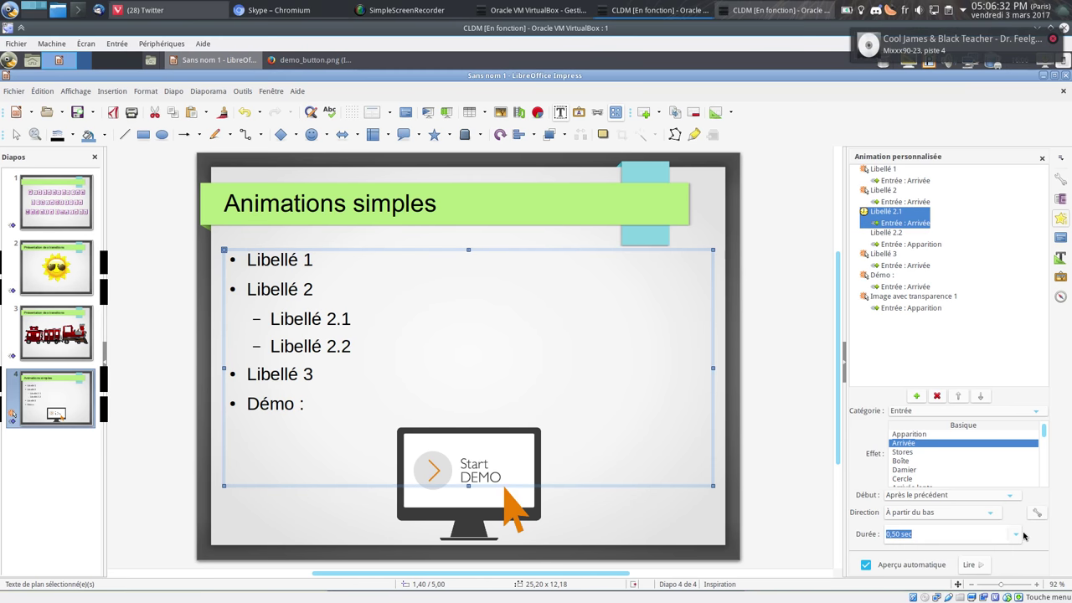
left_click(916, 512)
left_click(921, 444)
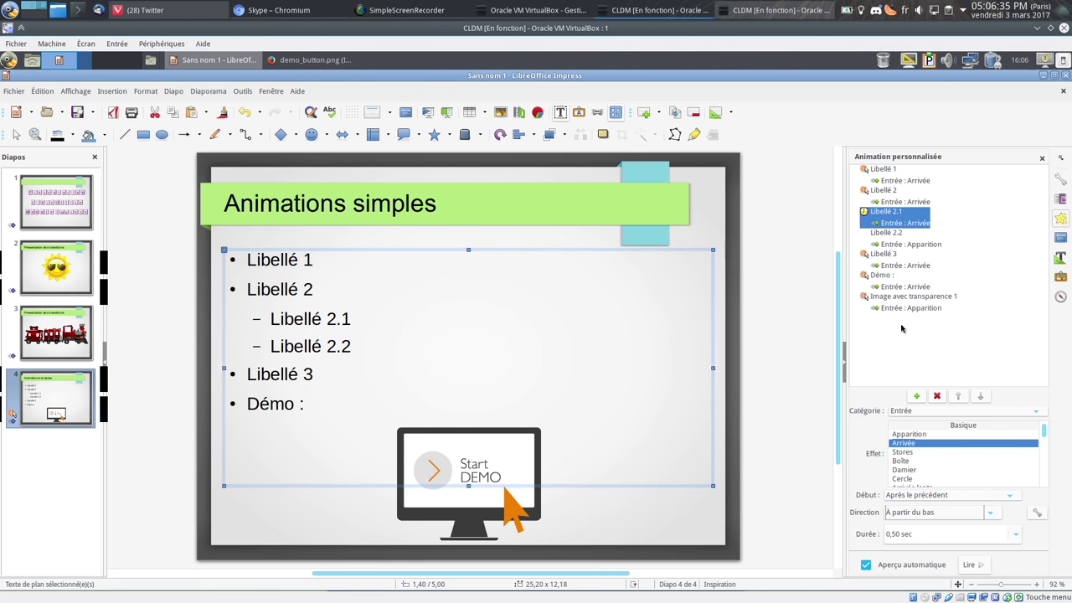
Set Libellé 2.2 to Arrivée, starting Après le précédent.
left_click(903, 245)
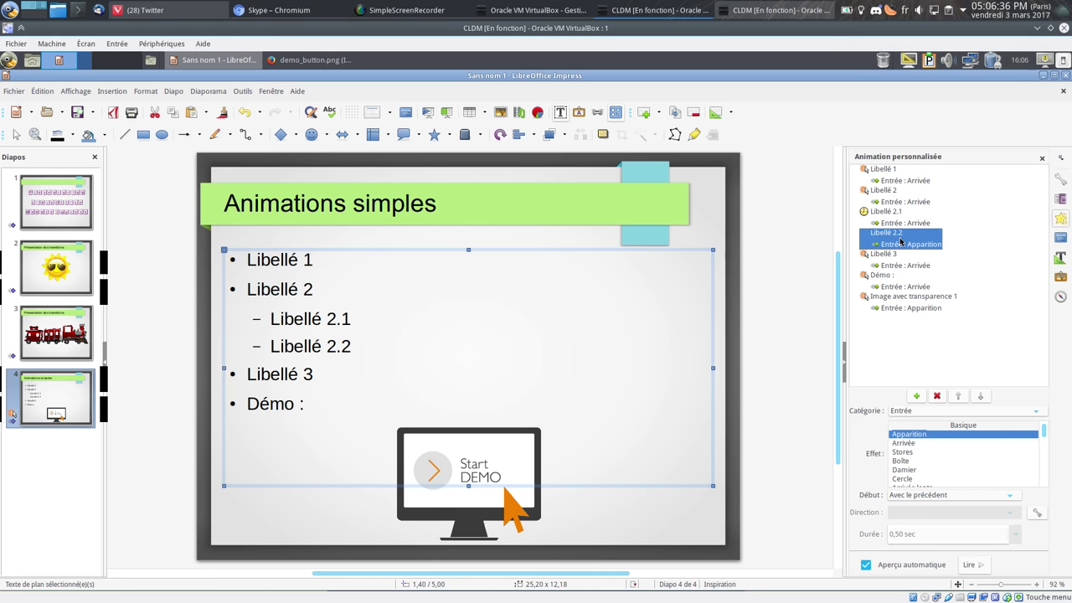
left_click(924, 499)
left_click(917, 527)
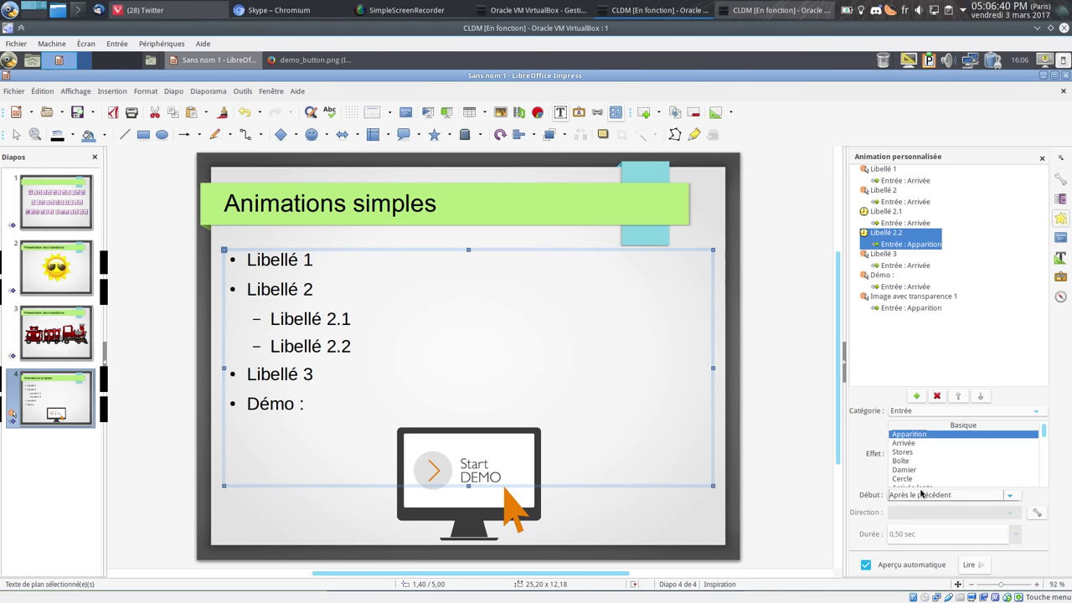
left_click(907, 443)
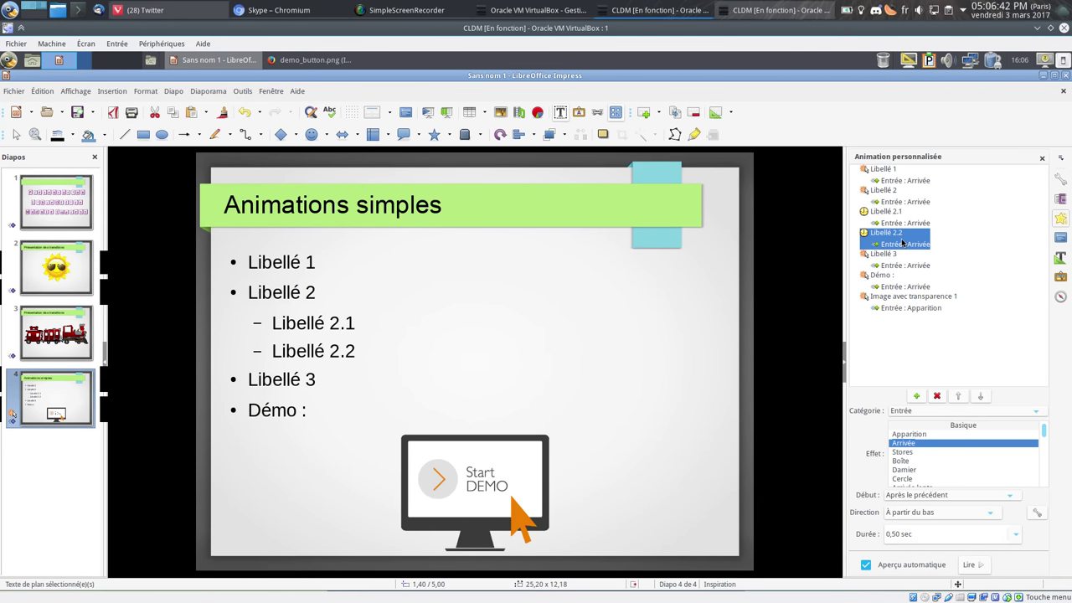
left_click(910, 495)
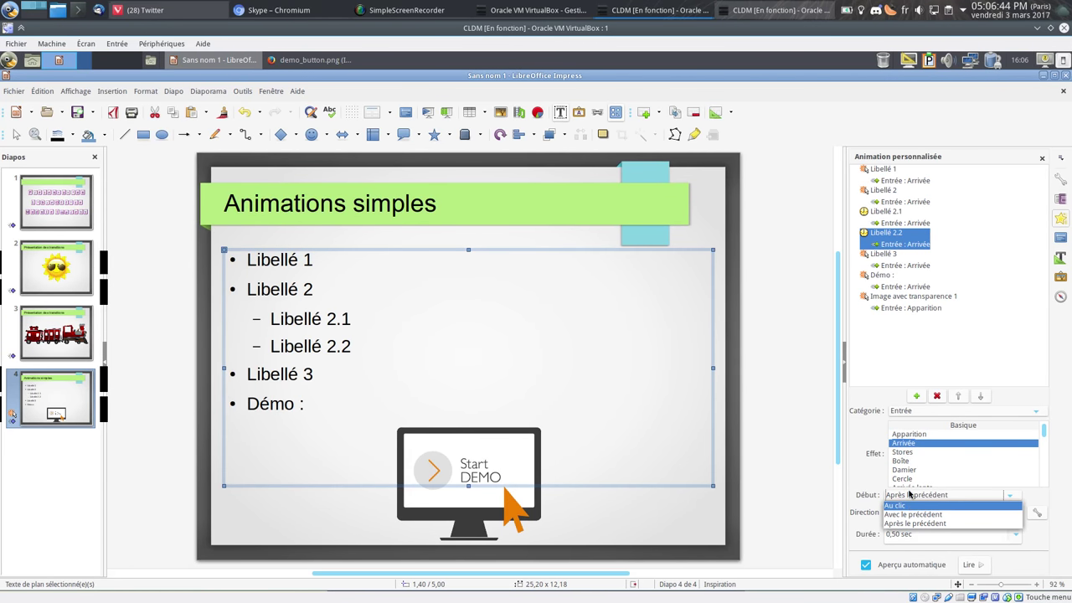
left_click(914, 523)
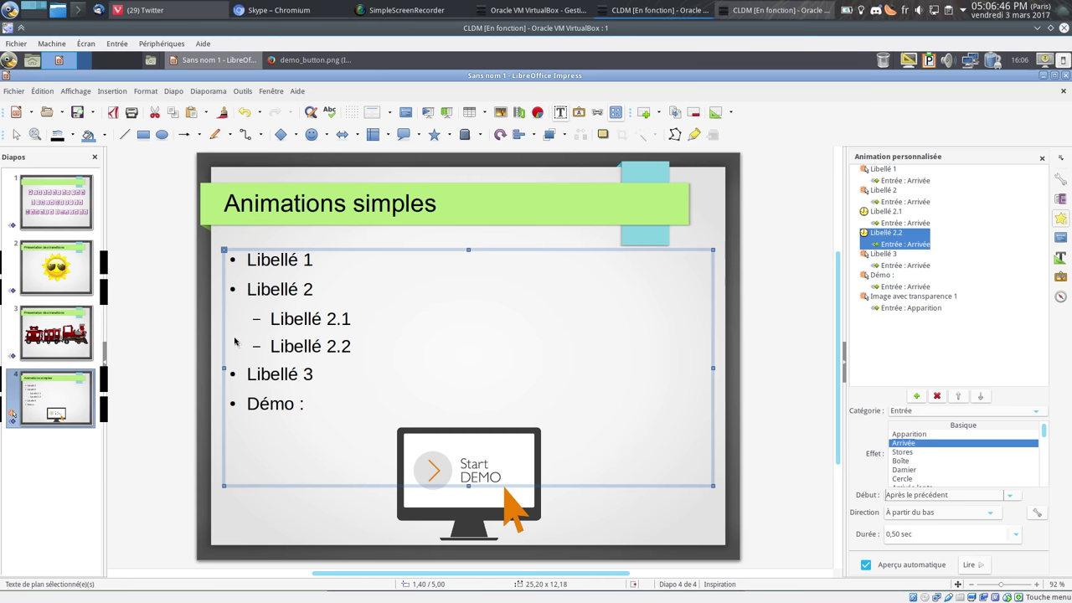
left_click(183, 306)
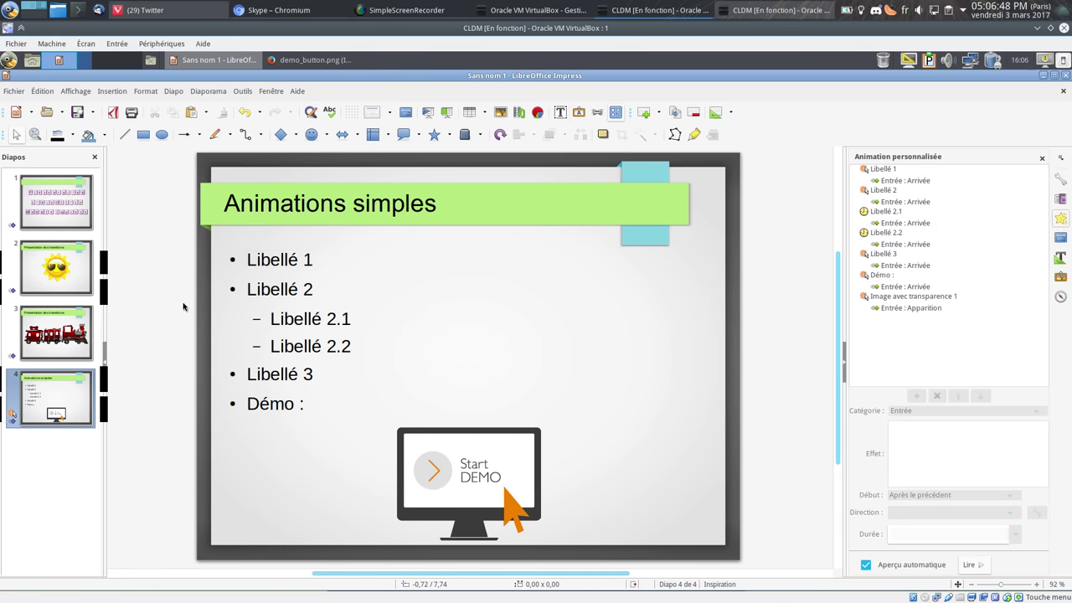
Run the slideshow with F5 and reveal Libellé 1 and Libellé 2.
key("F5")
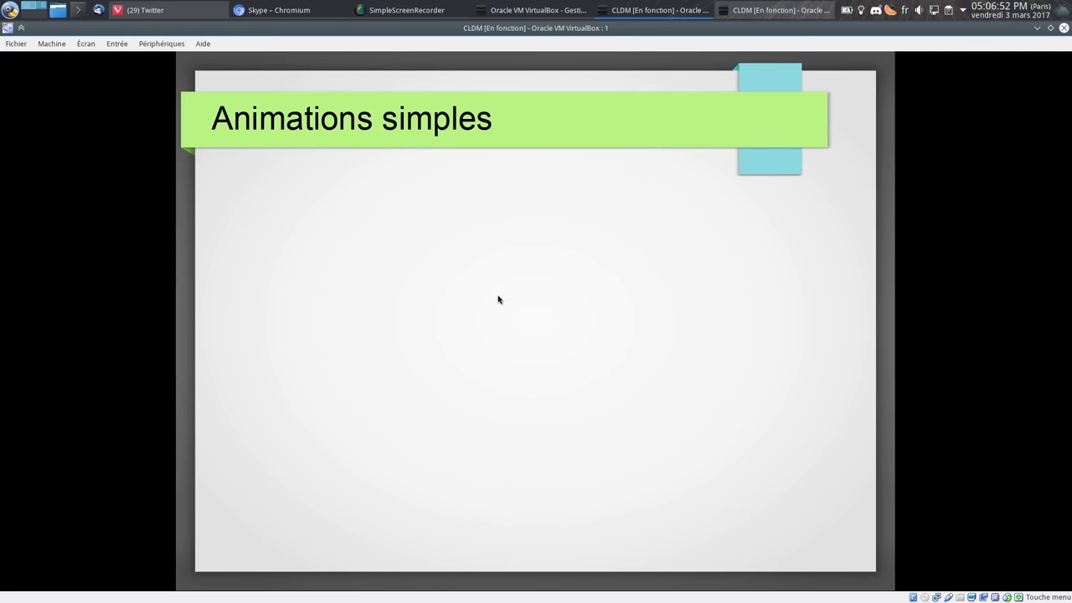
left_click(497, 299)
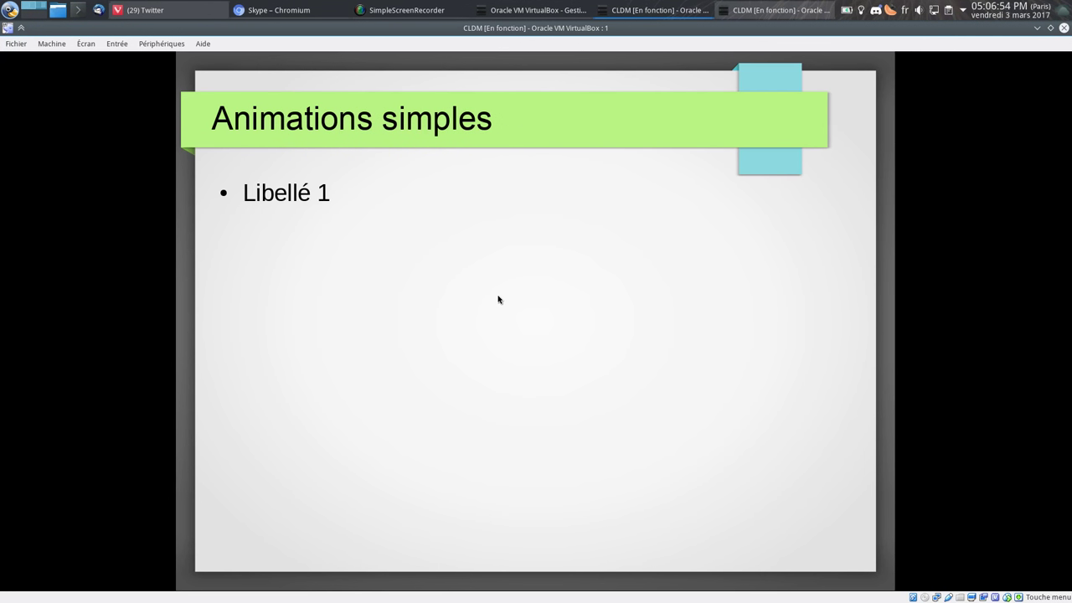
left_click(497, 299)
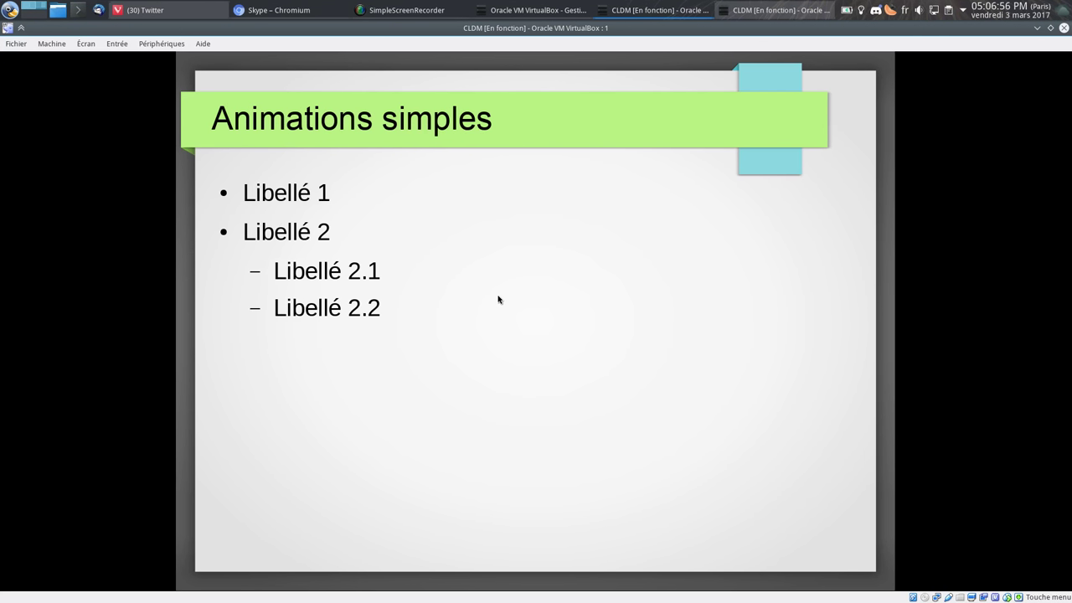
Exit the slideshow and give Libellé 2.1 a 2,0 sec delay in Minutage.
key("Escape")
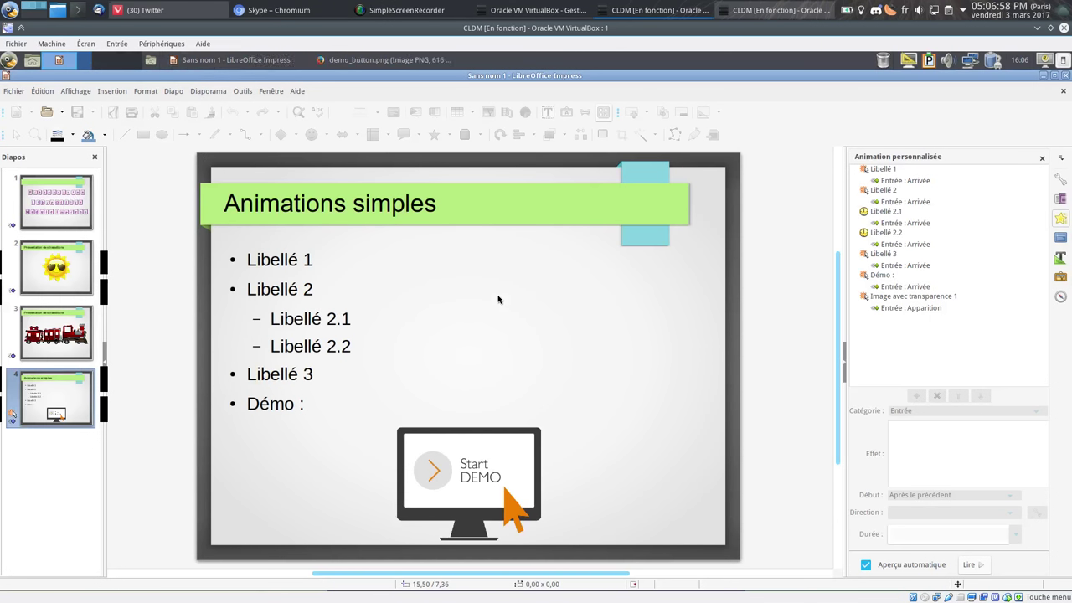
left_click(901, 244)
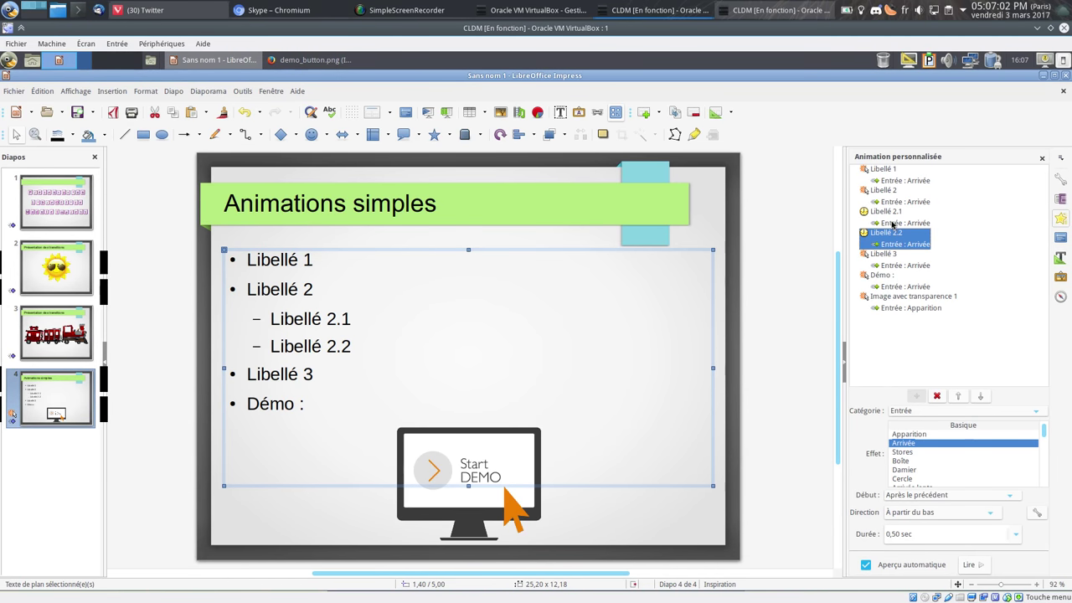
right_click(892, 216)
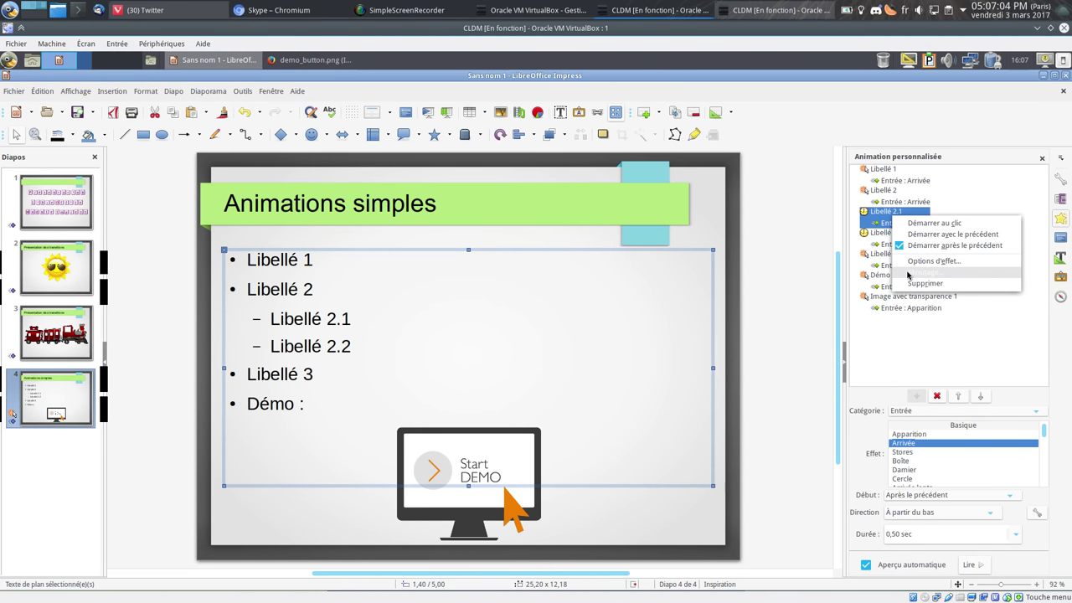
left_click(931, 260)
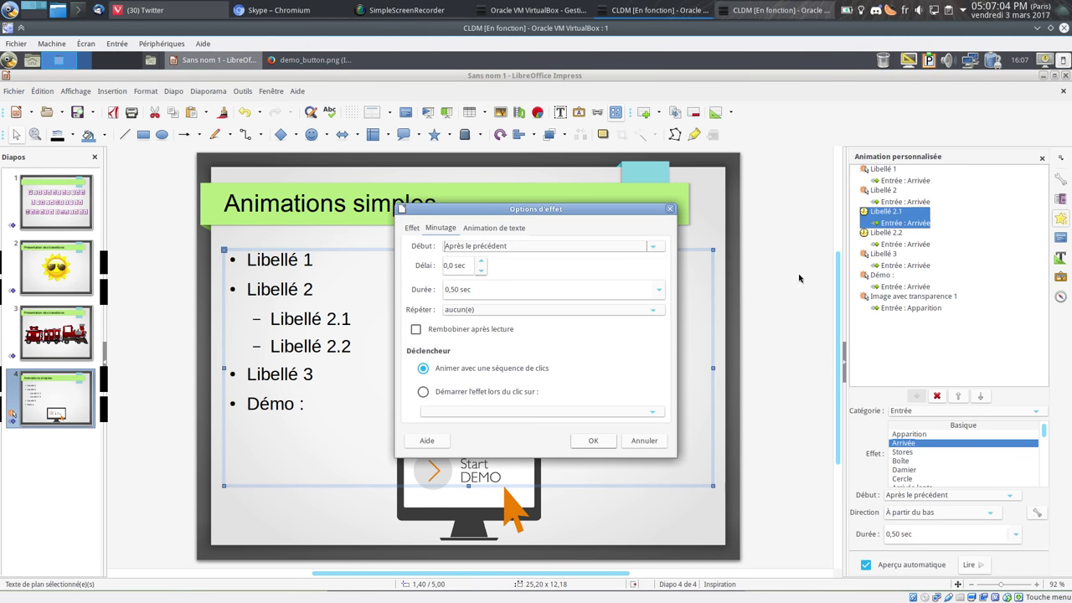
left_click(481, 262)
left_click(482, 261)
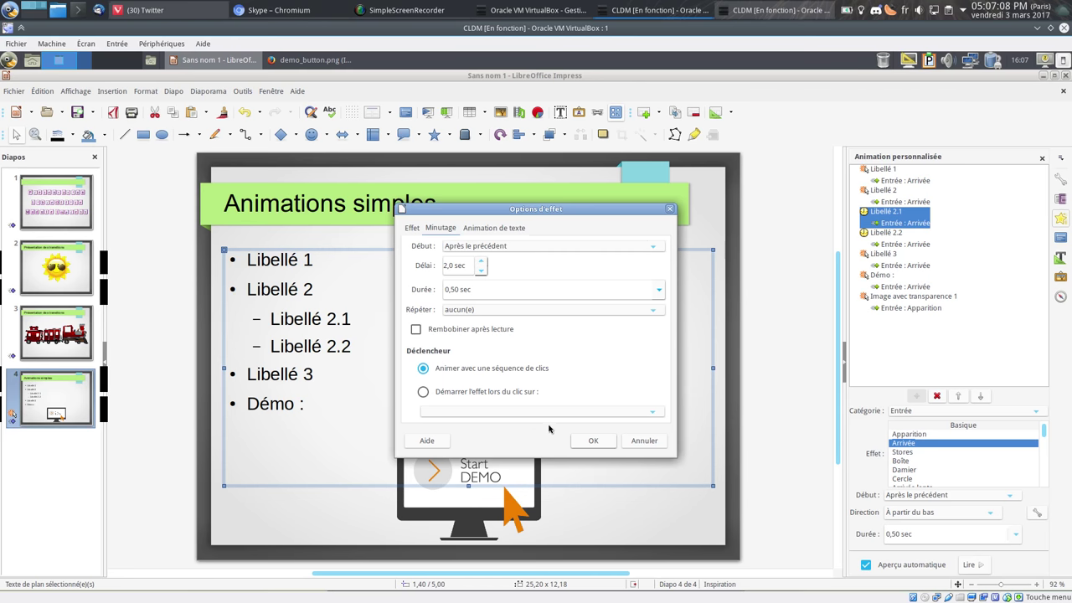
left_click(593, 441)
Give Libellé 2.2 a 2,0 sec delay and restart the slideshow.
left_click(898, 244)
right_click(898, 244)
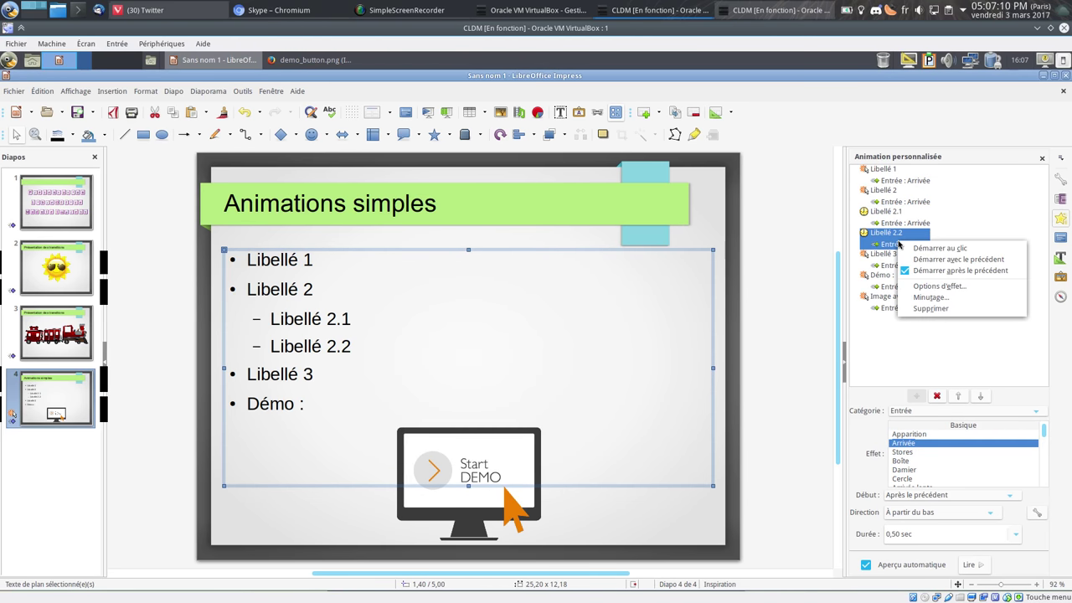
left_click(929, 294)
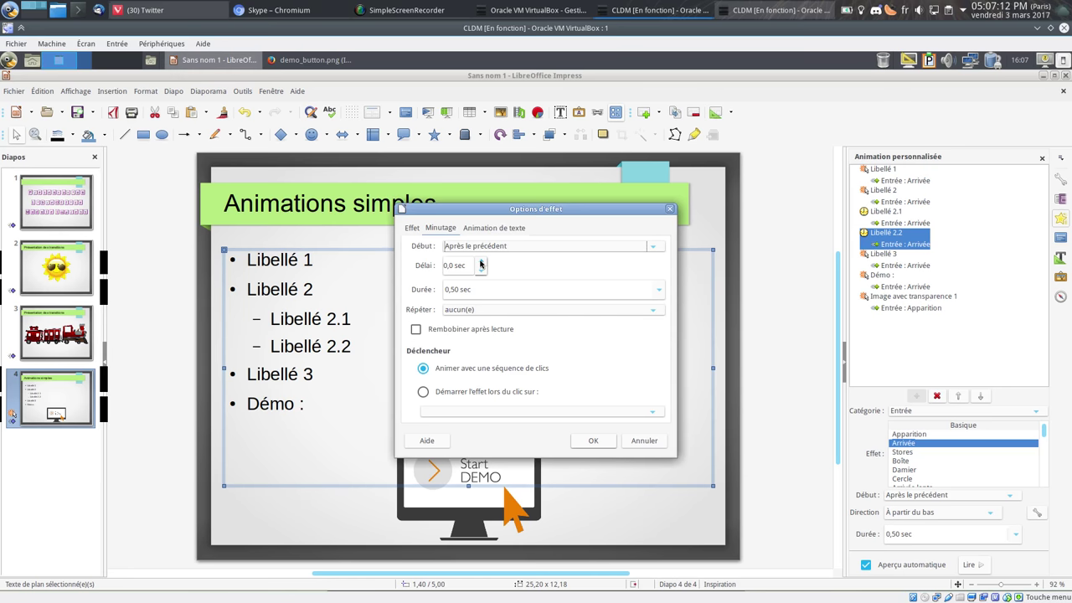
left_click(482, 261)
left_click(482, 261)
left_click(593, 441)
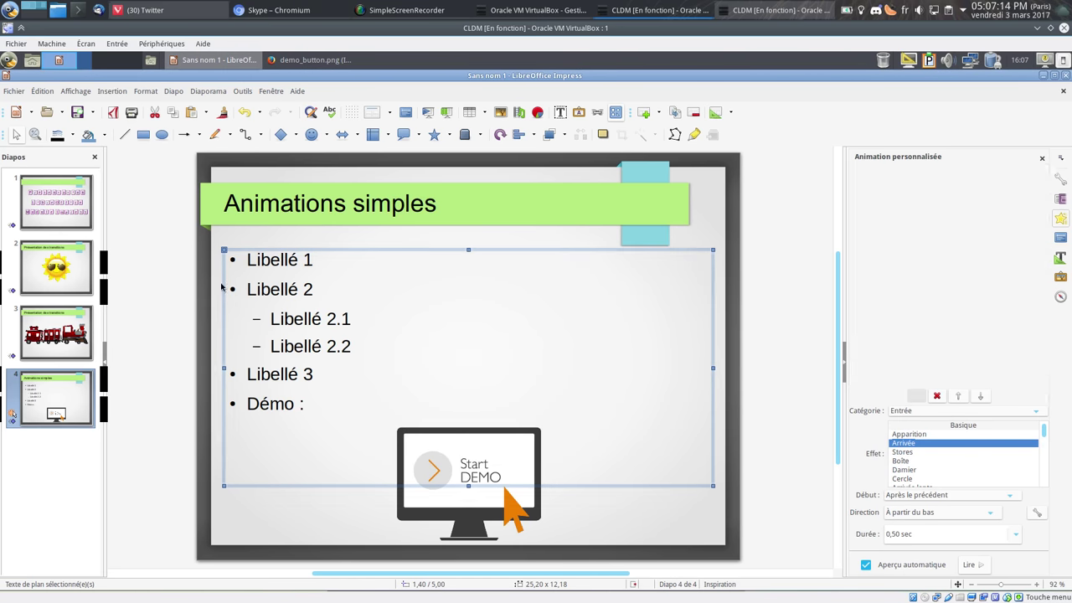
left_click(175, 289)
key("F5")
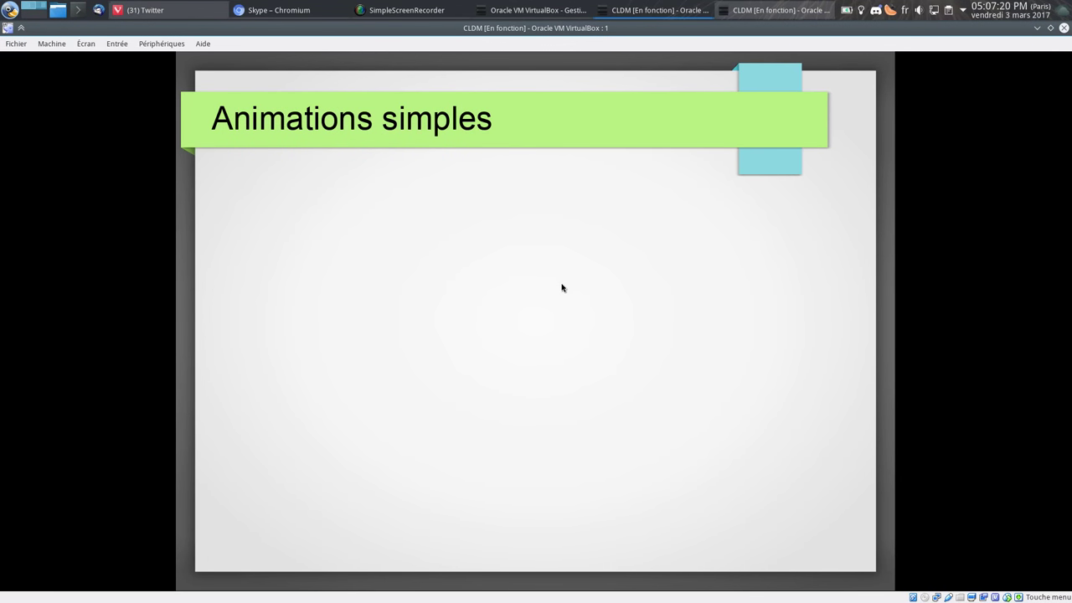
Advance the slideshow through Libellé 1, 2, 2.1, 2.2, 3 and Démo, then exit.
left_click(562, 287)
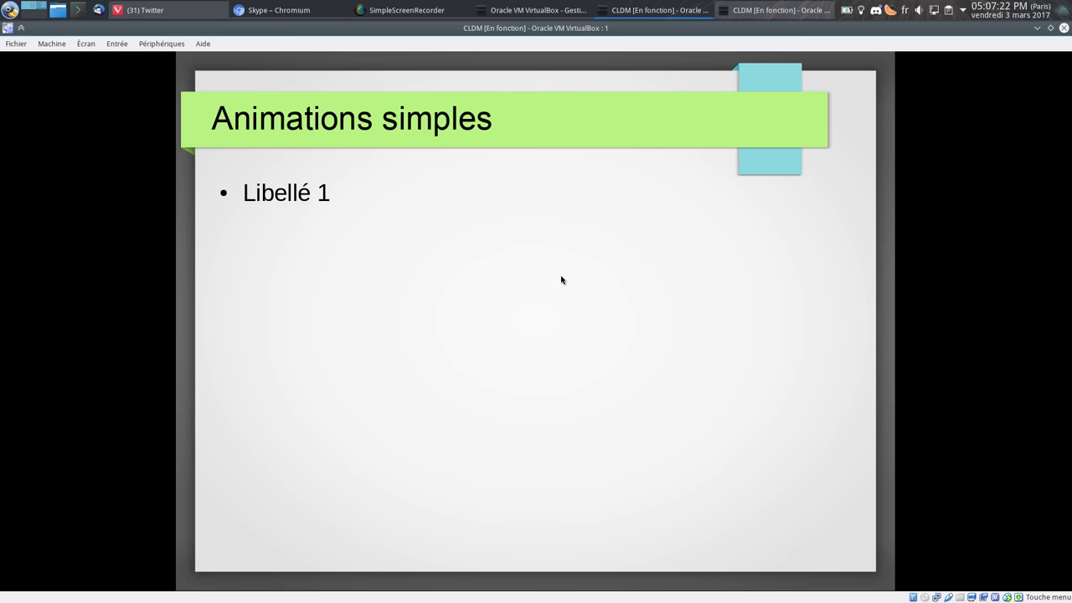
left_click(562, 280)
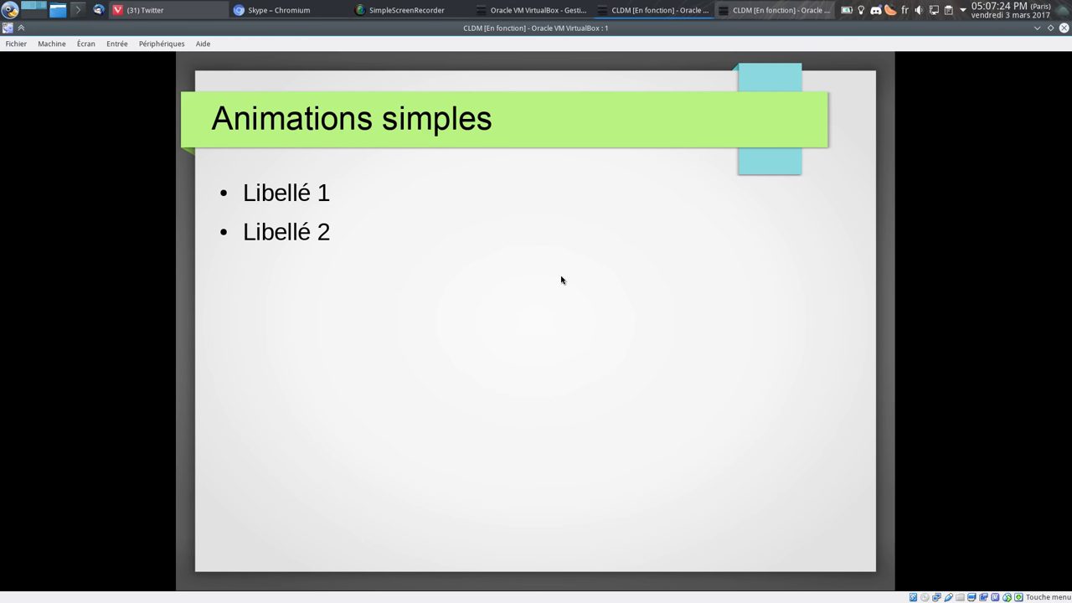
left_click(561, 280)
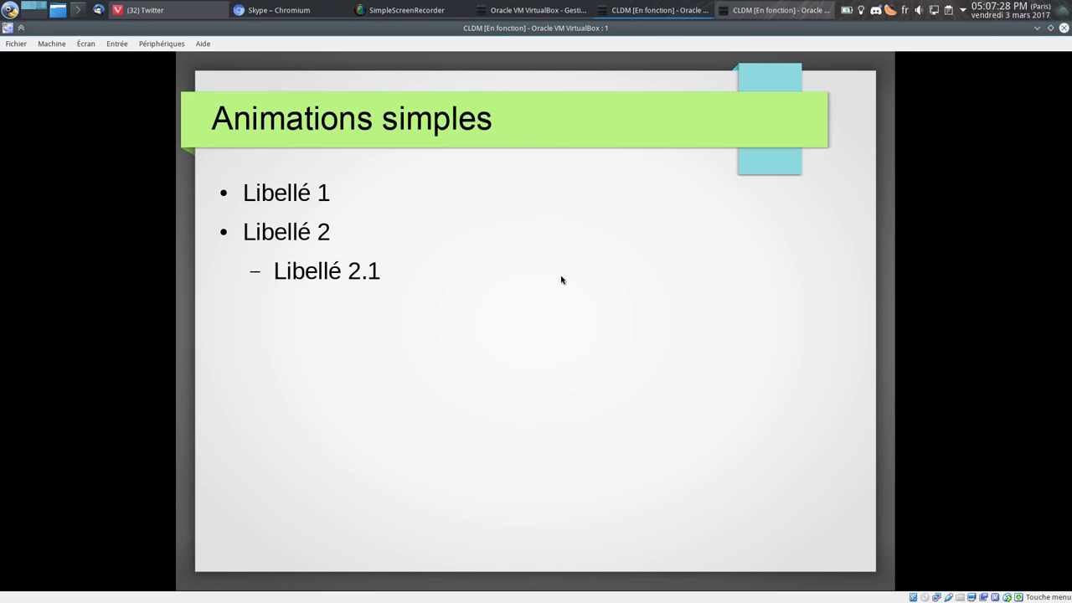
left_click(561, 280)
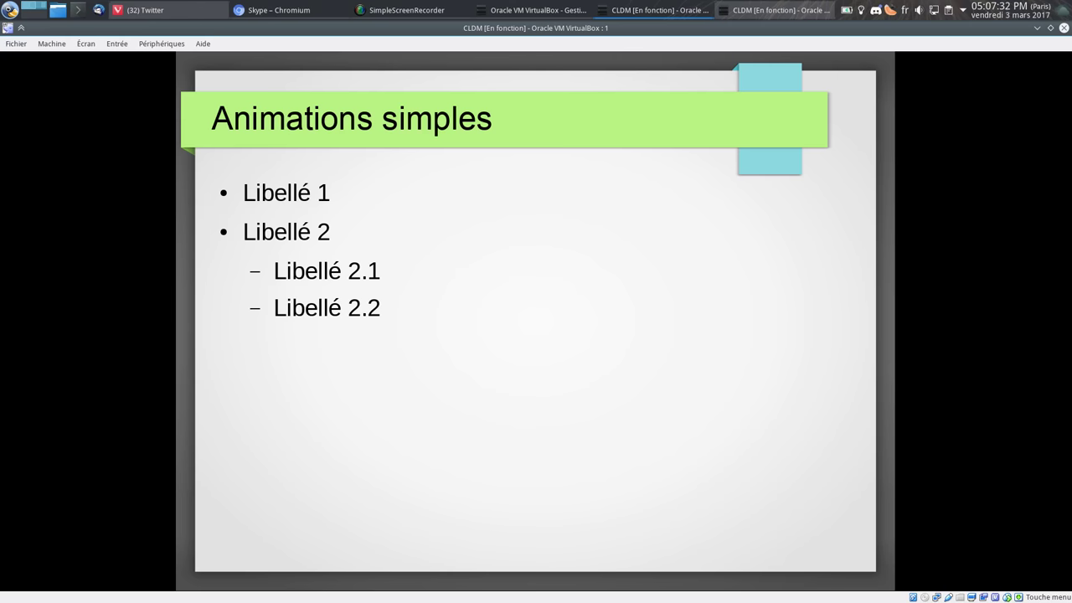
key("space")
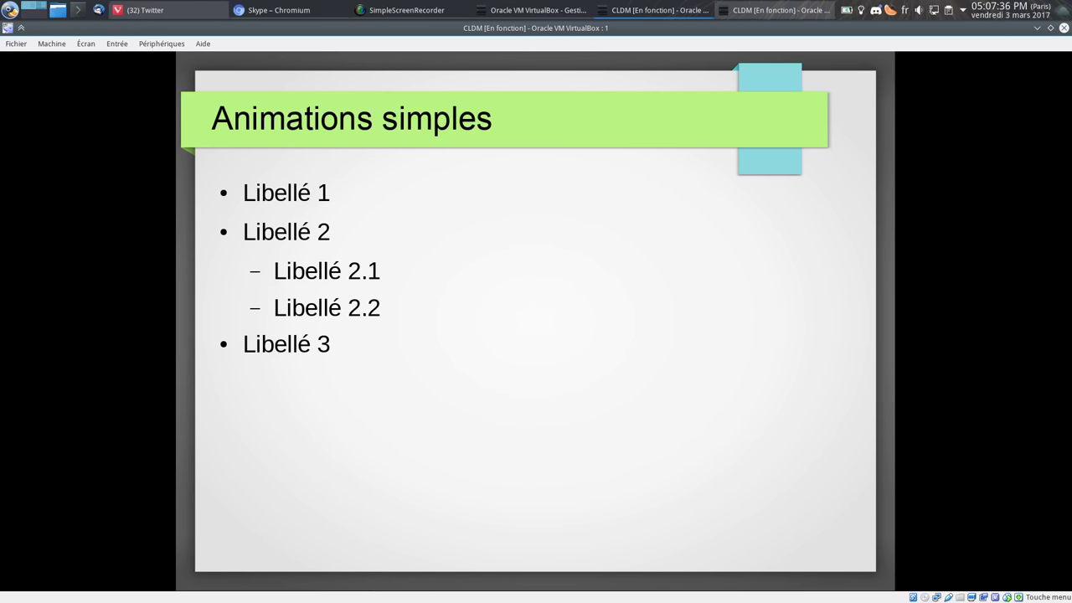
key("space")
key("Escape")
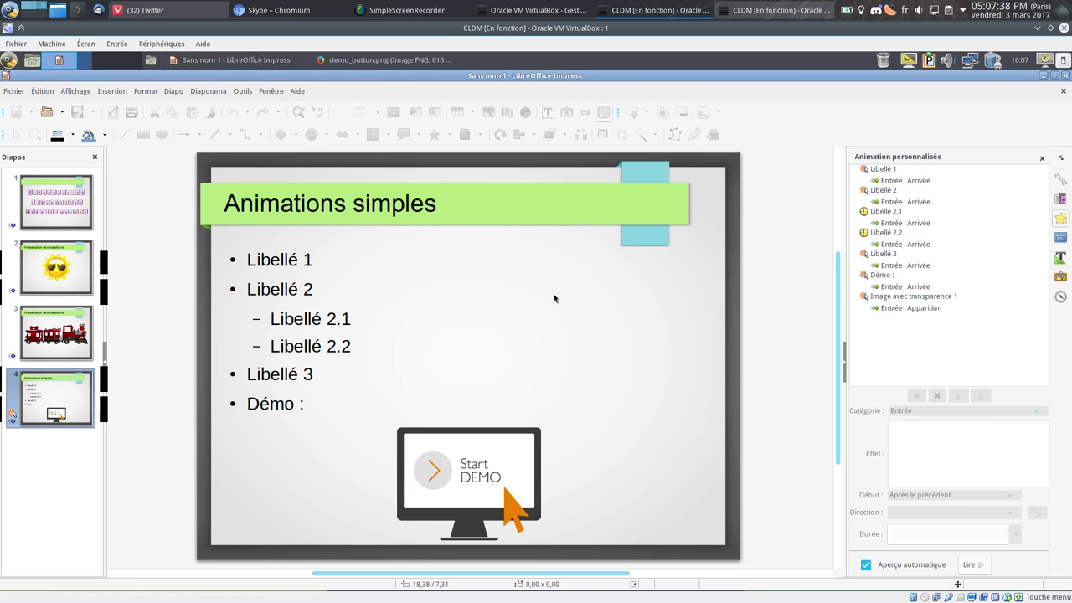
Make the Start DEMO image's animation start after the previous one.
left_click(474, 479)
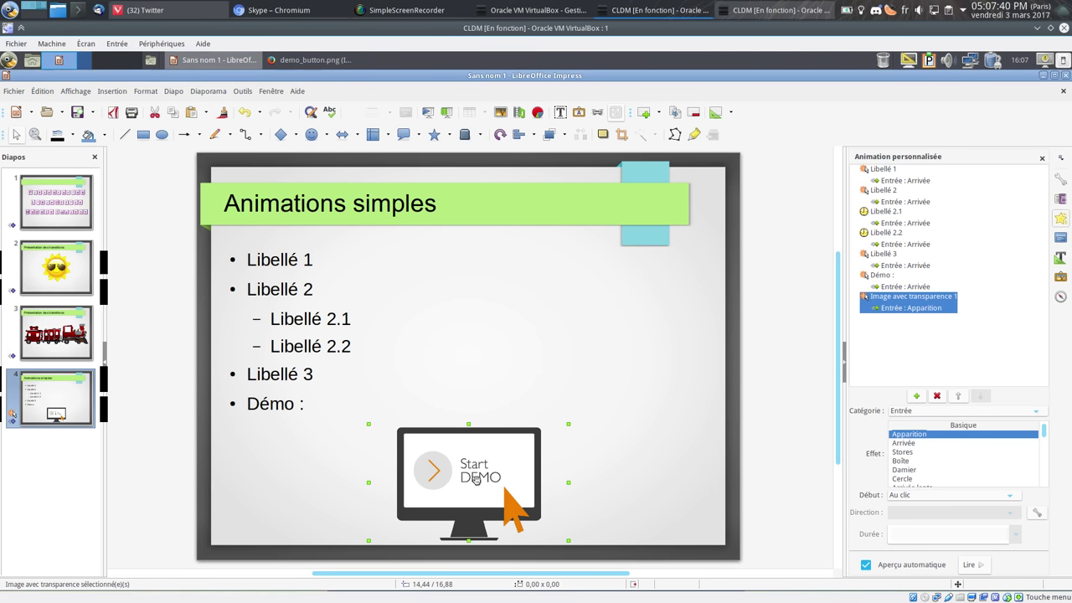
right_click(908, 311)
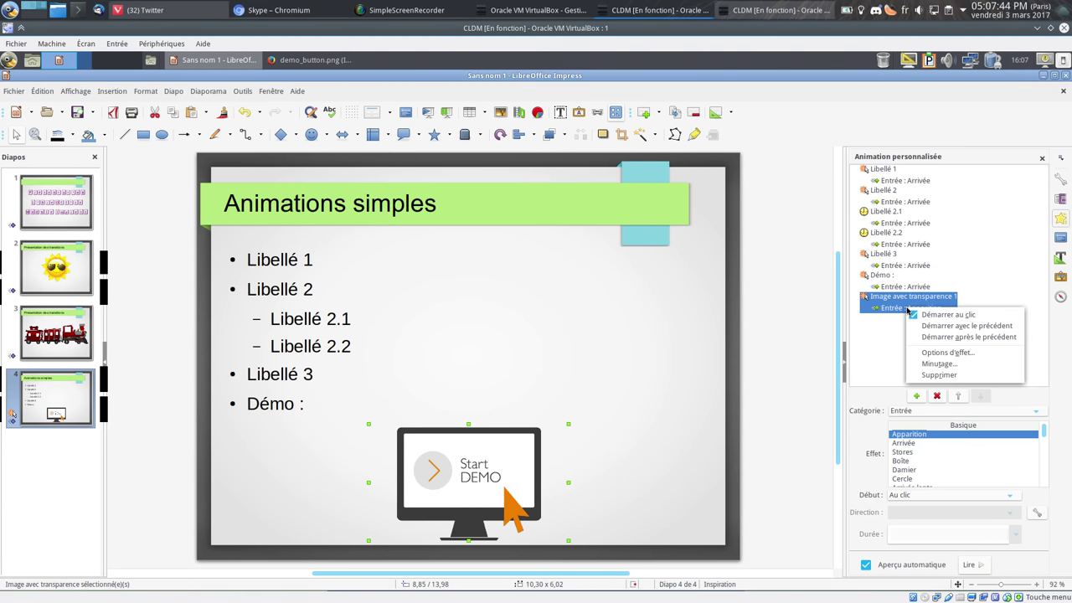
left_click(967, 336)
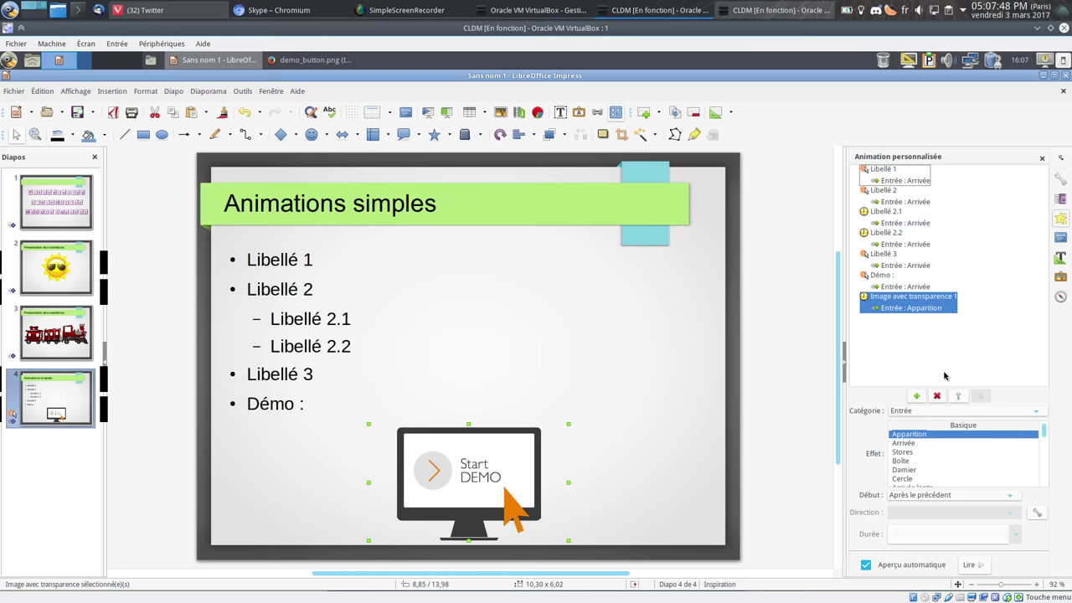
Try Boîte, Effets aléatoires and Spirale, then settle on Laminage for the image.
left_click(918, 460)
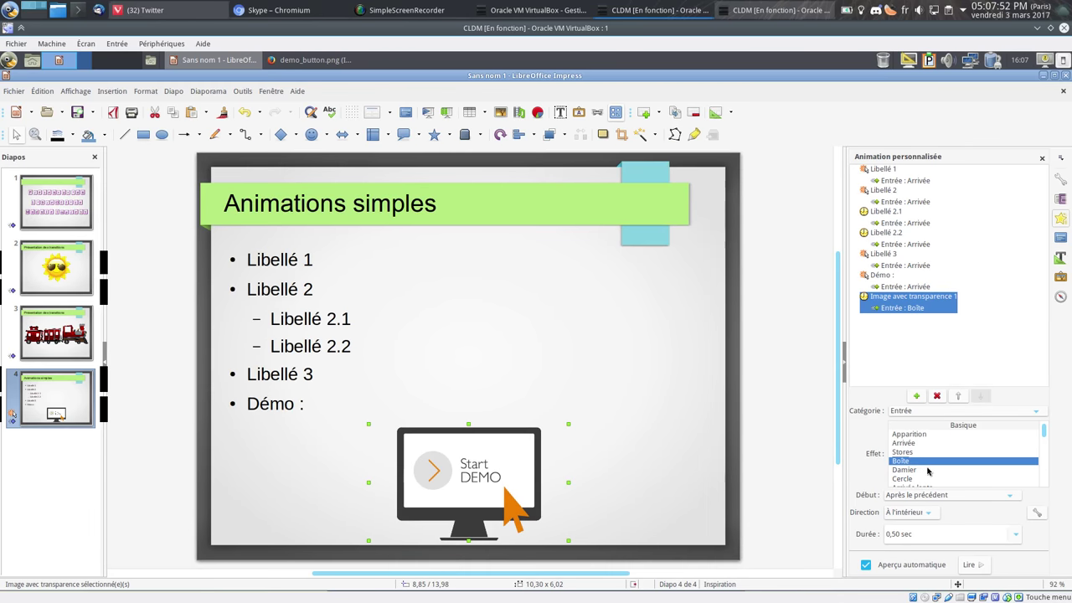
scroll(921, 469, "down", 3)
scroll(934, 472, "down", 2)
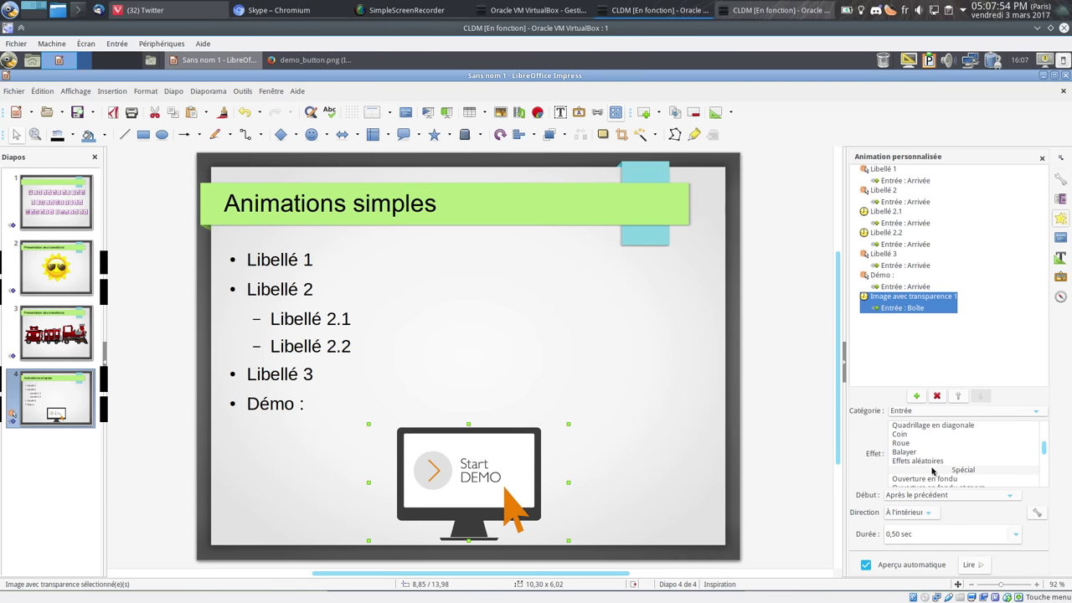
left_click(931, 462)
scroll(932, 461, "down", 2)
scroll(932, 458, "down", 2)
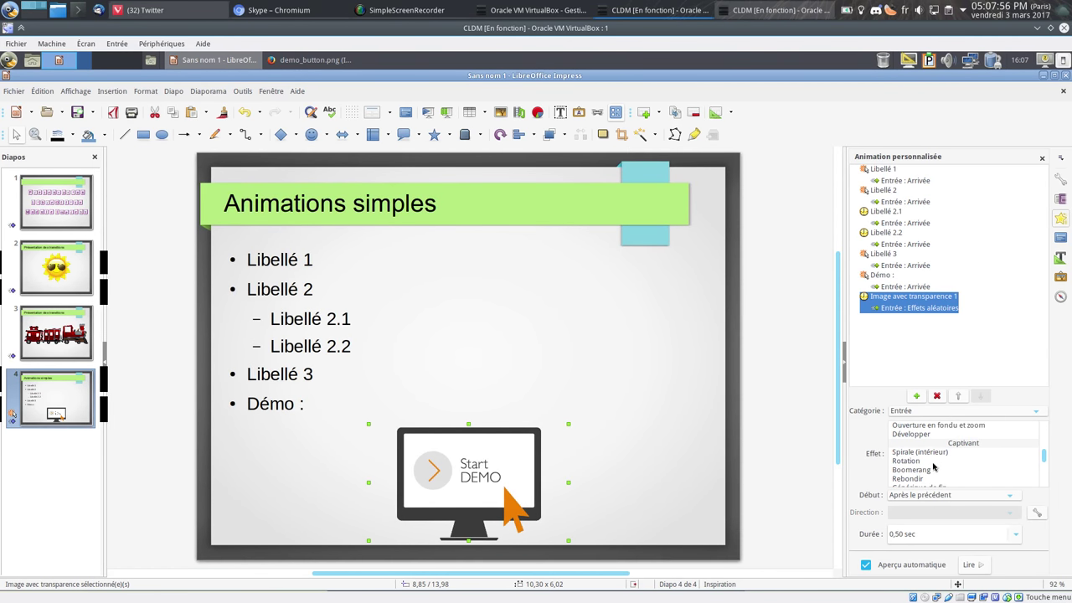
left_click(931, 453)
scroll(937, 466, "down", 1)
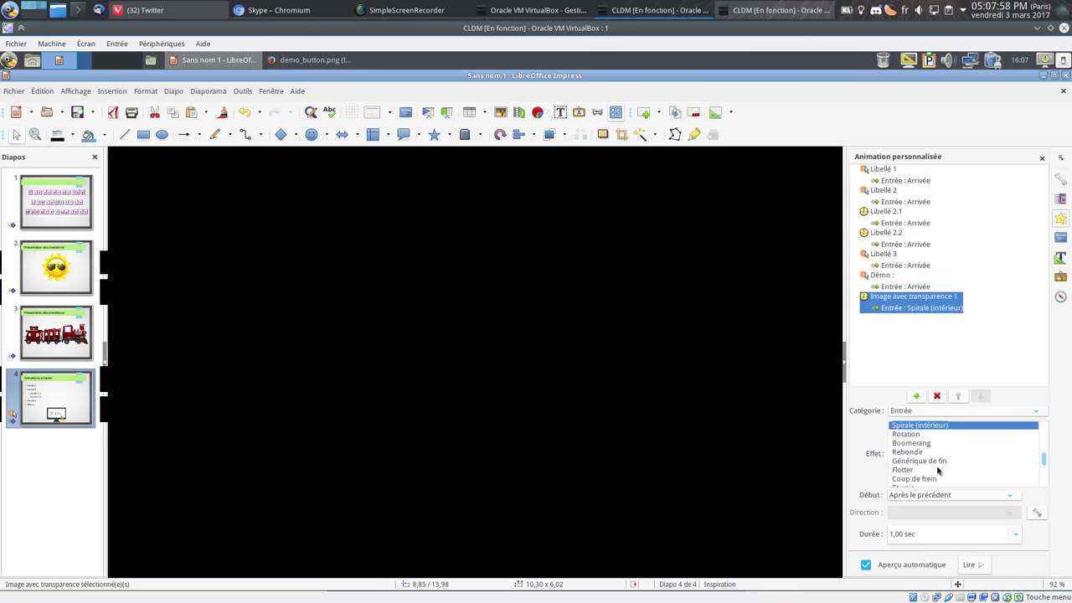
scroll(938, 471, "down", 1)
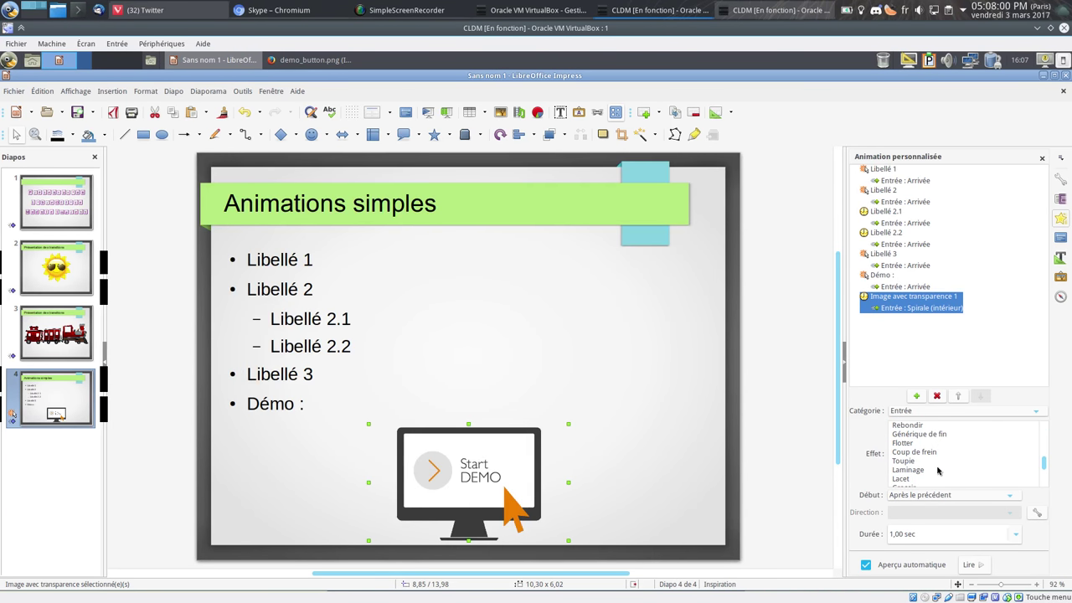
left_click(913, 472)
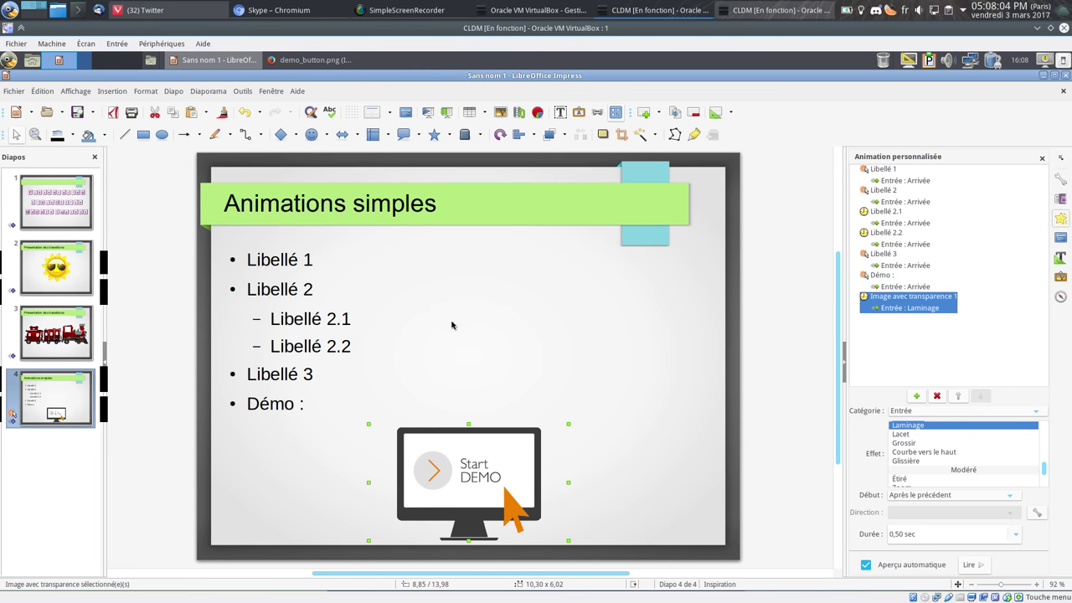
left_click(168, 343)
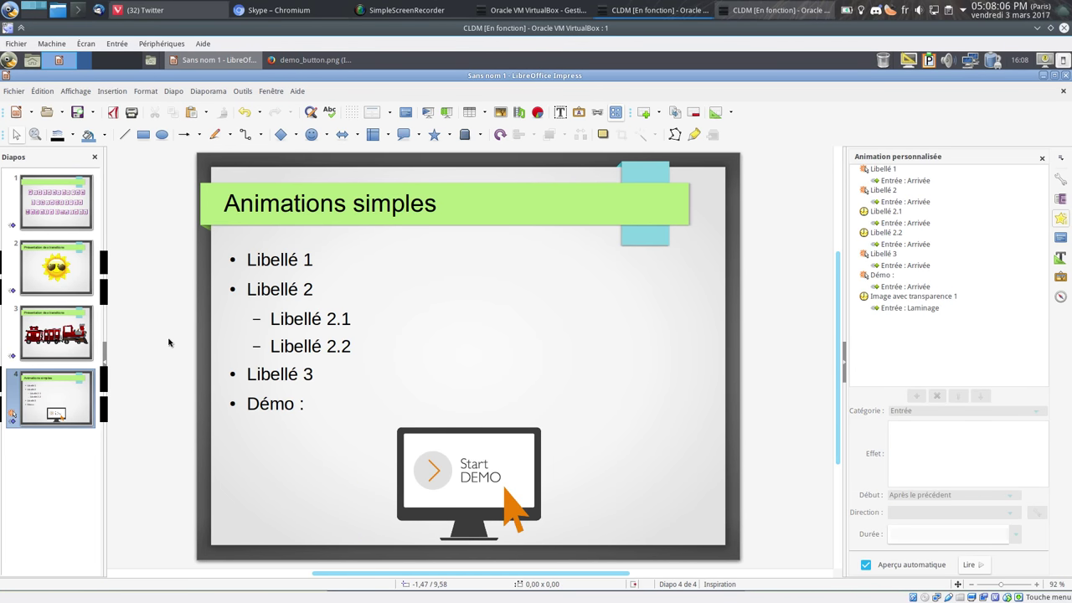
Play the slideshow through Libellé 1, 2, 2.1, 2.2, 3 and the Démo bullet with its monitor image.
key("F5")
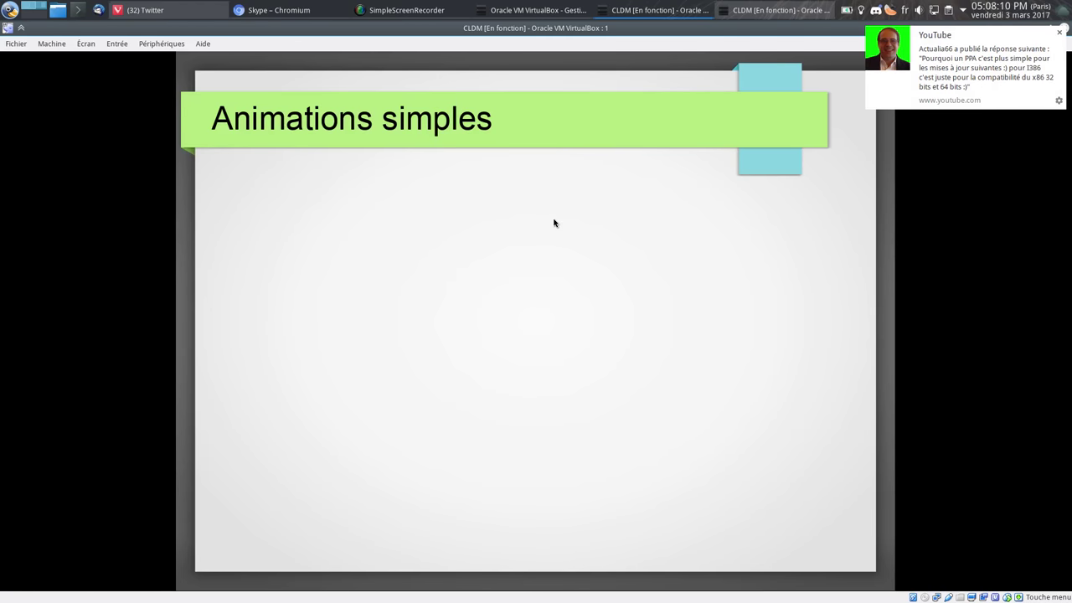
left_click(1058, 33)
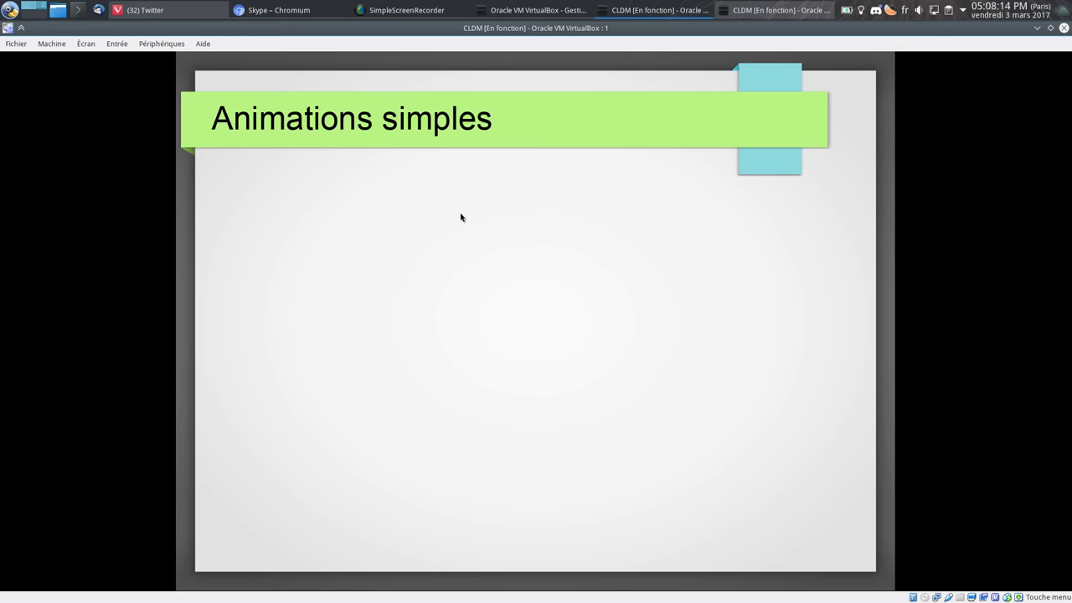
left_click(475, 257)
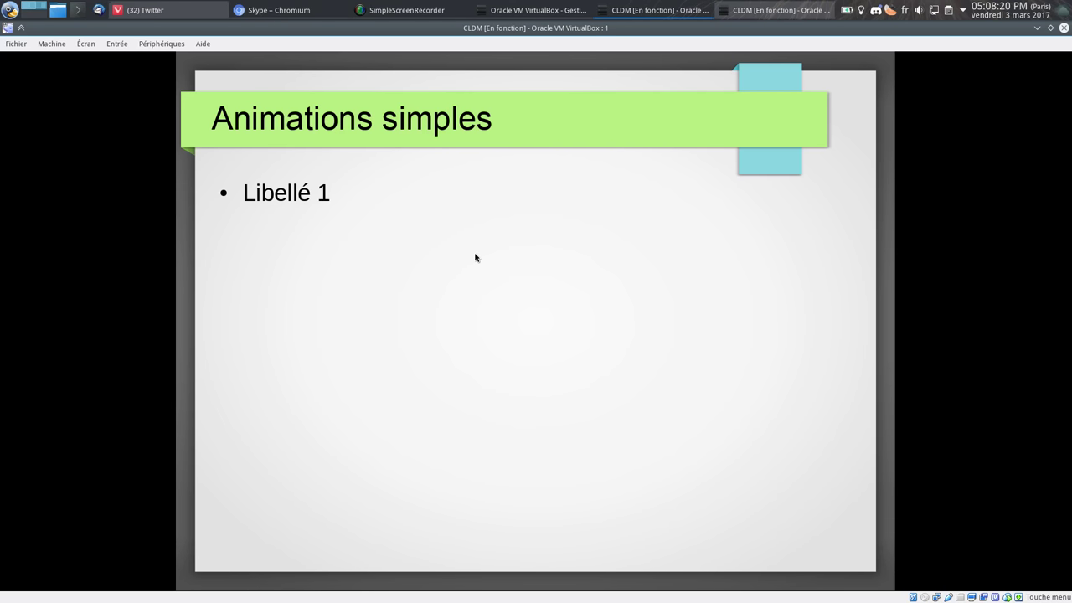
left_click(475, 258)
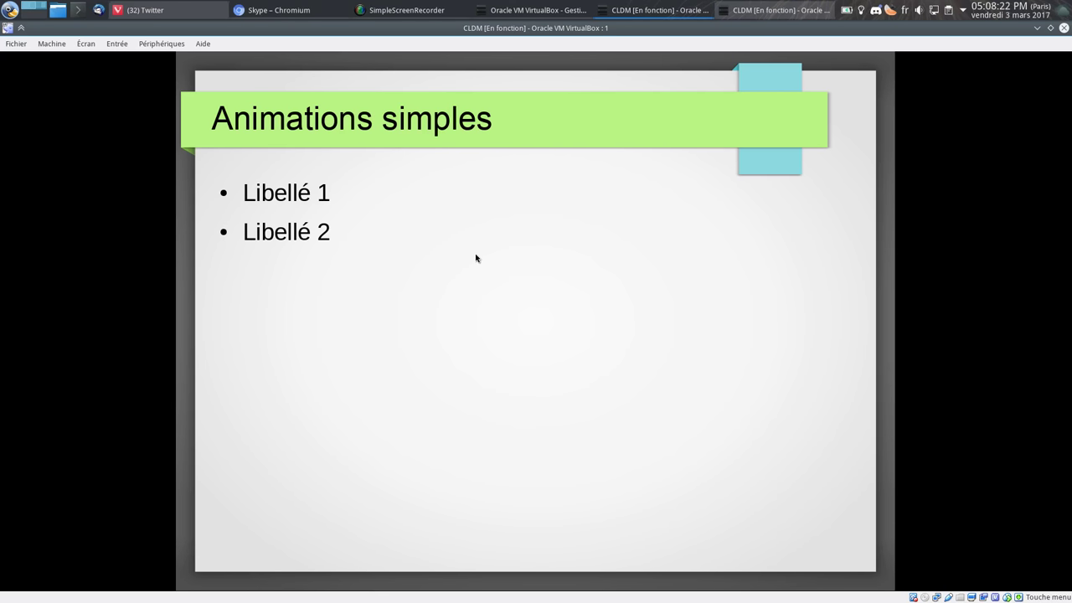
left_click(475, 257)
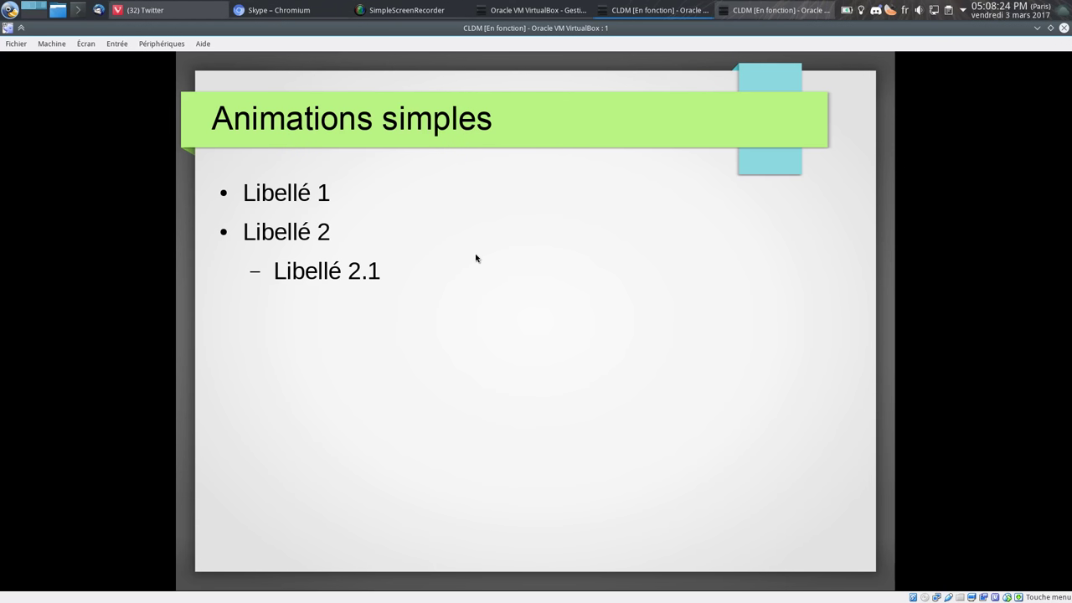
left_click(475, 257)
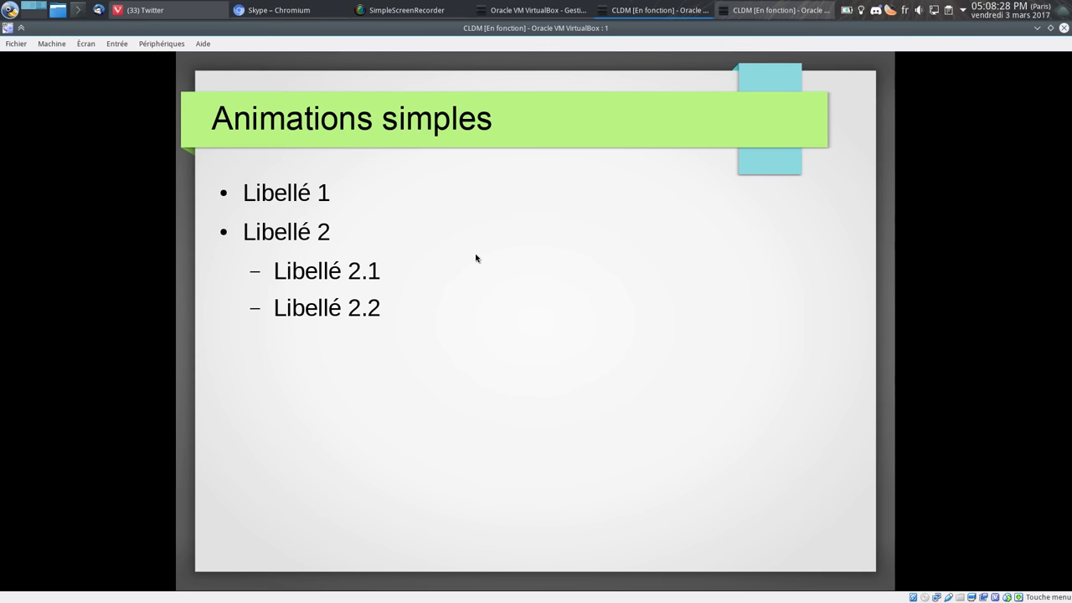
left_click(471, 277)
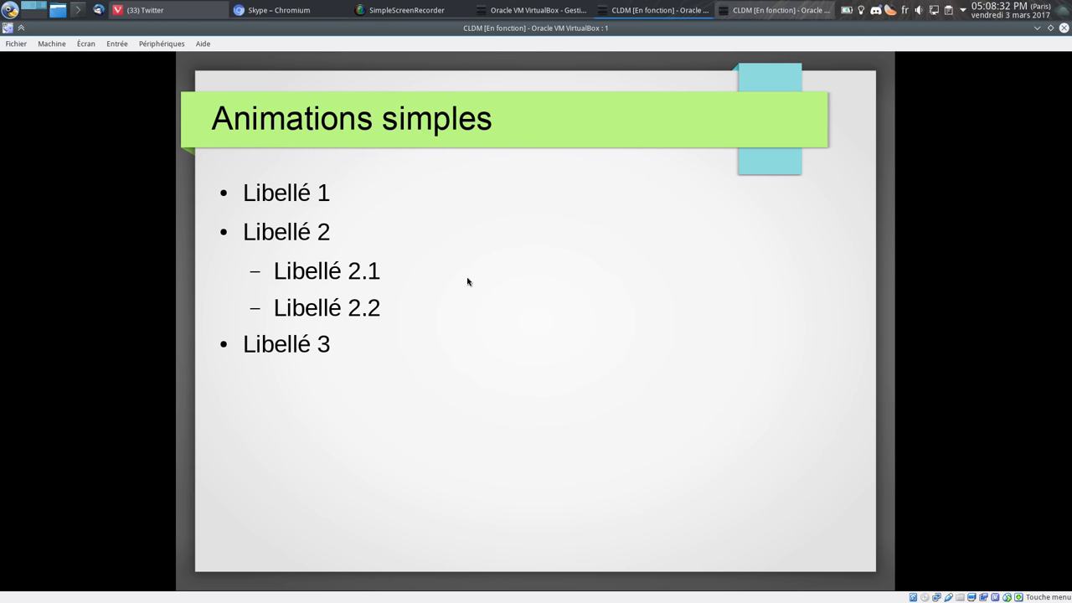
left_click(468, 282)
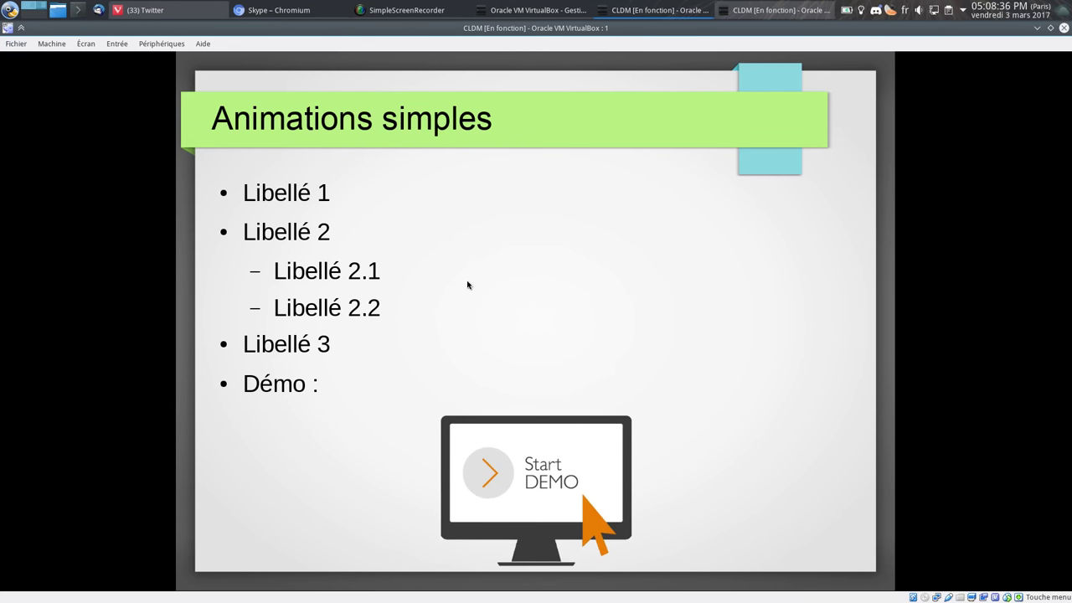
key("Escape")
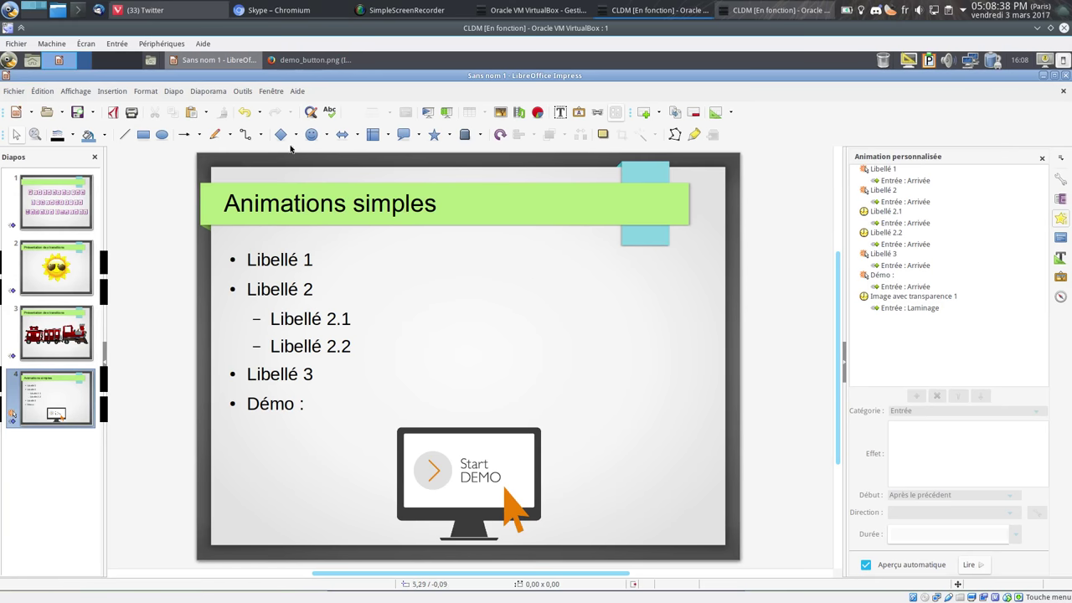
Save the presentation in Documents under the default name Sans nom 1.odp.
left_click(77, 112)
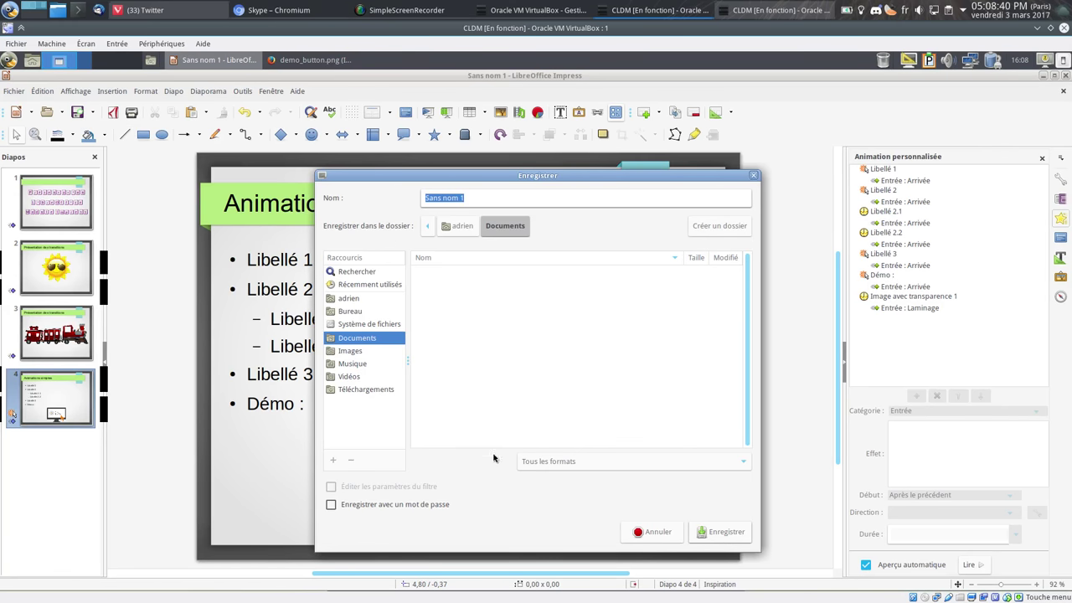
left_click(720, 531)
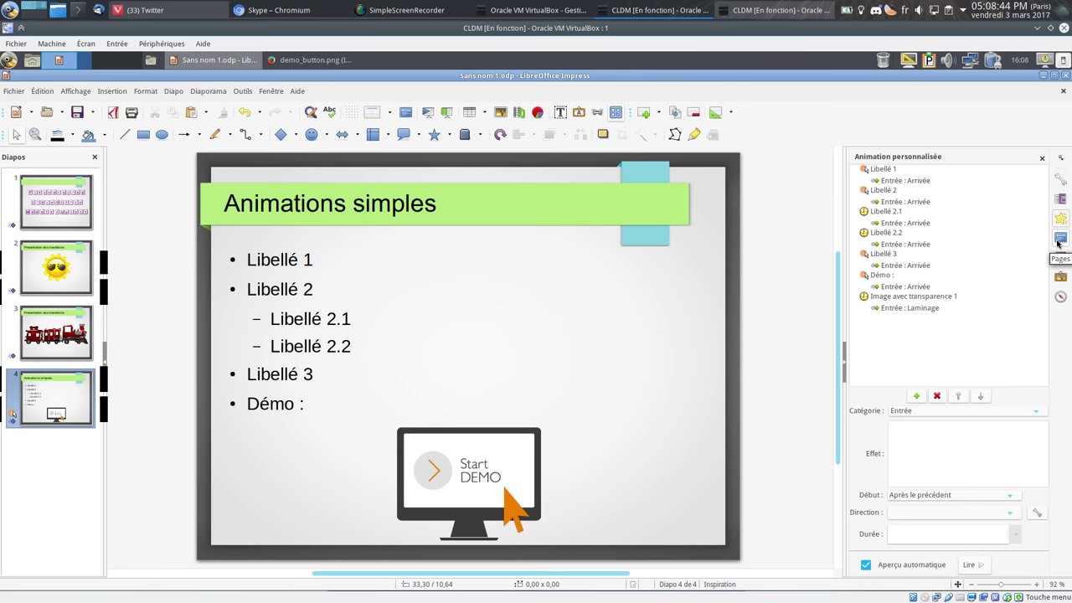
right_click(42, 449)
Add a fifth slide after slide 4 and give it the title-only layout.
left_click(81, 504)
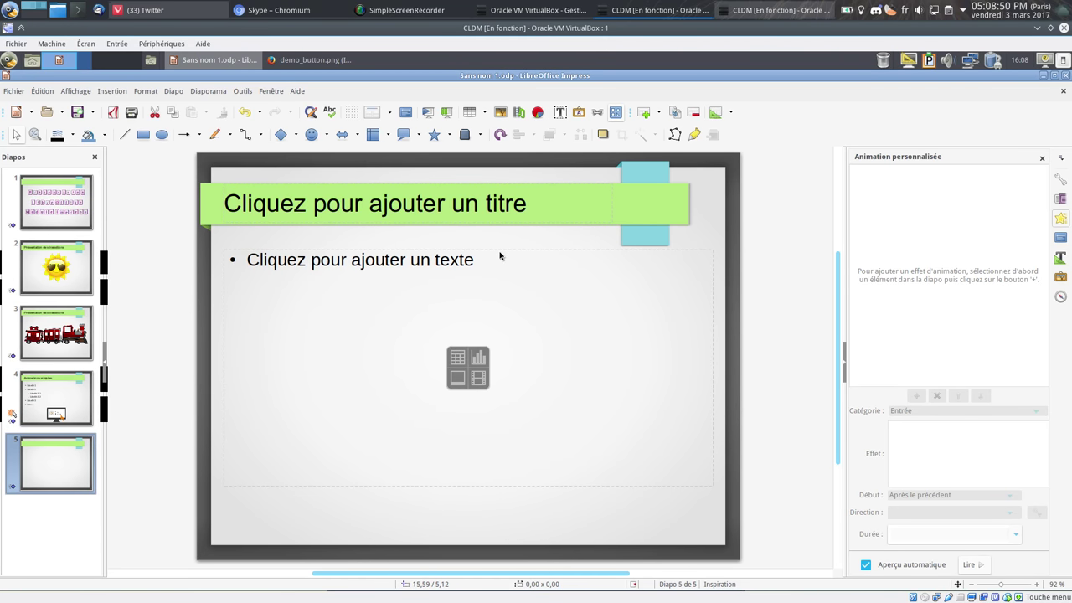
left_click(496, 248)
left_click(1060, 199)
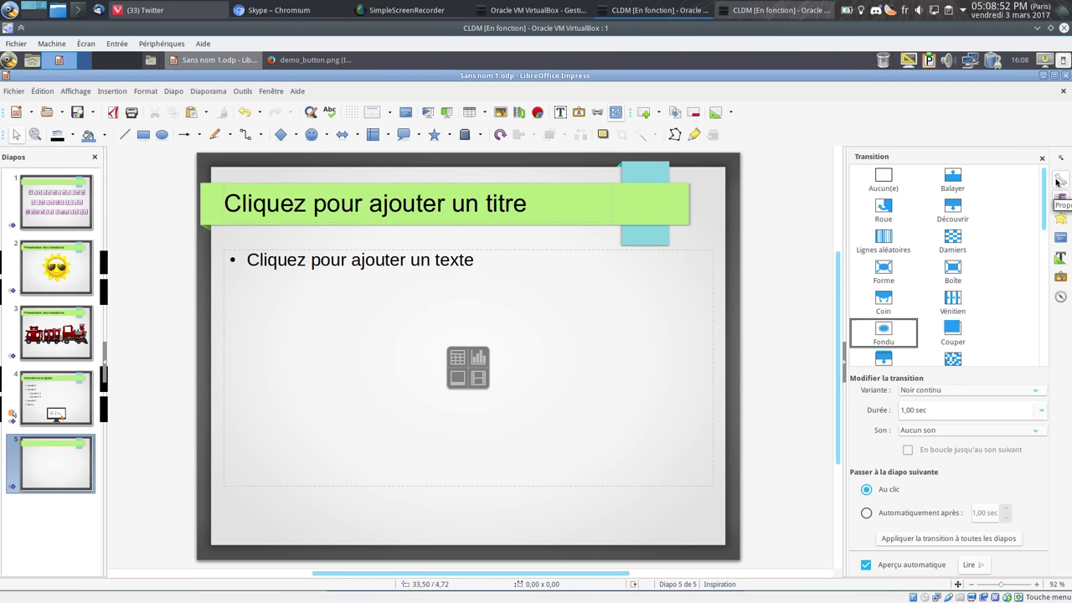
left_click(1060, 179)
left_click(873, 344)
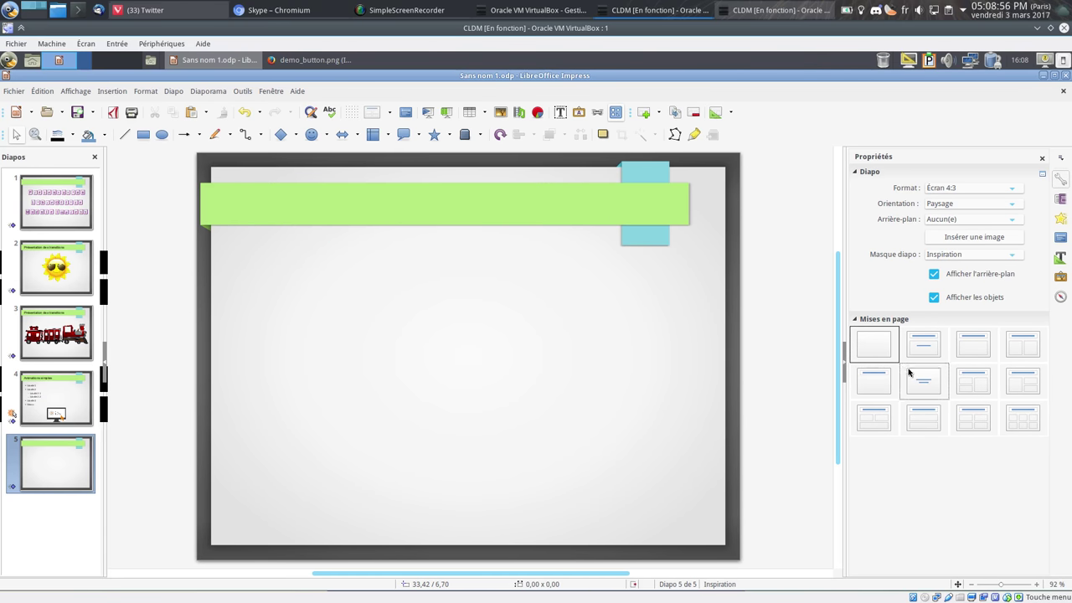
left_click(877, 379)
Title the new slide 'Carte de la ville'.
left_click(420, 201)
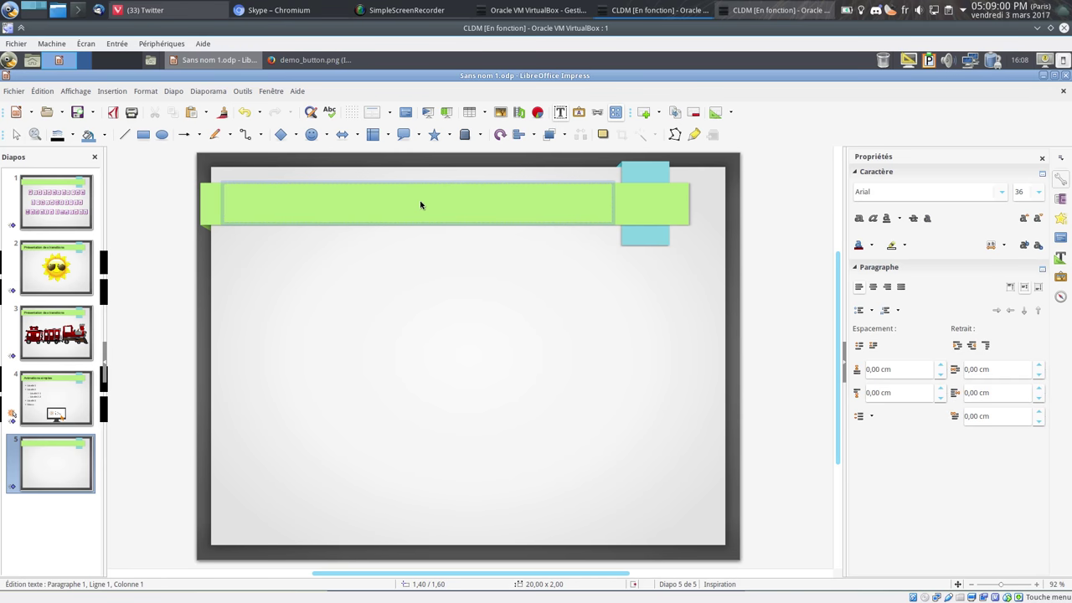
type("Carte de ")
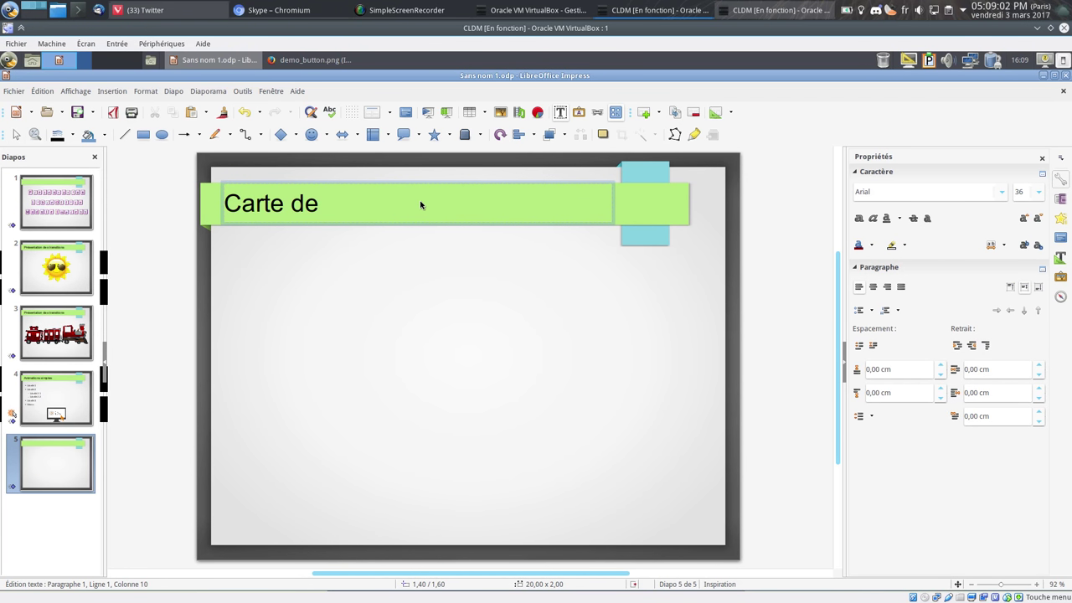
type("la ville")
left_click(437, 376)
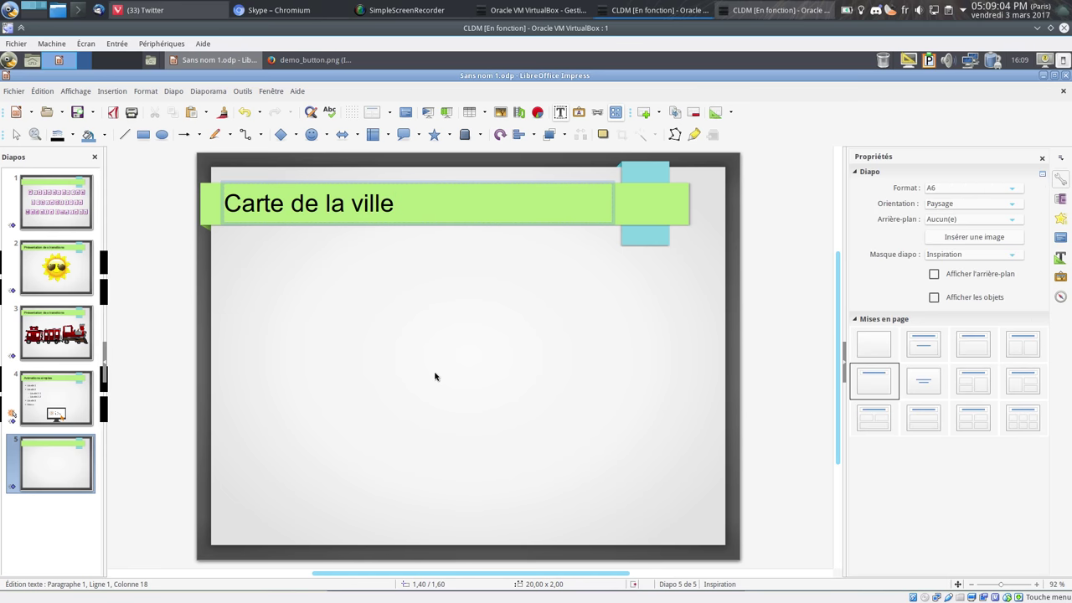
left_click(332, 60)
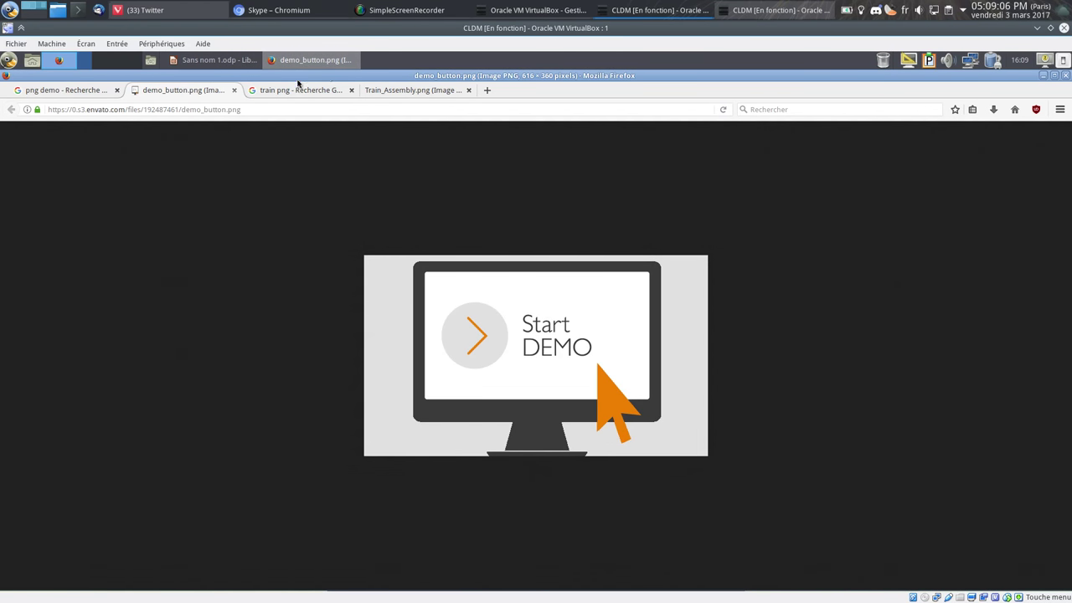
Open maps.google.com in Firefox.
left_click(292, 109)
type("m")
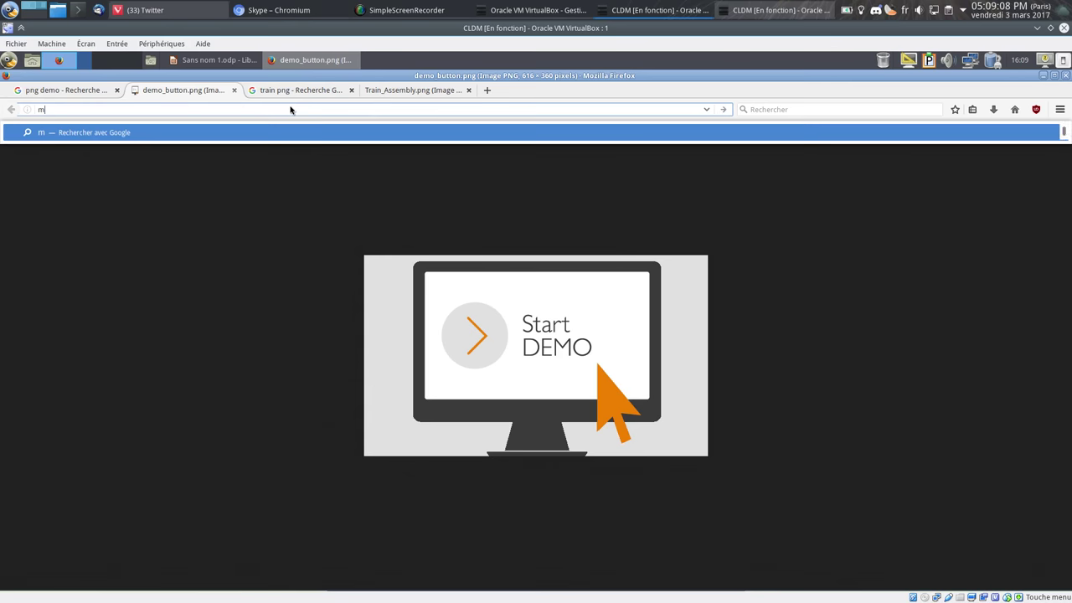
type("aps")
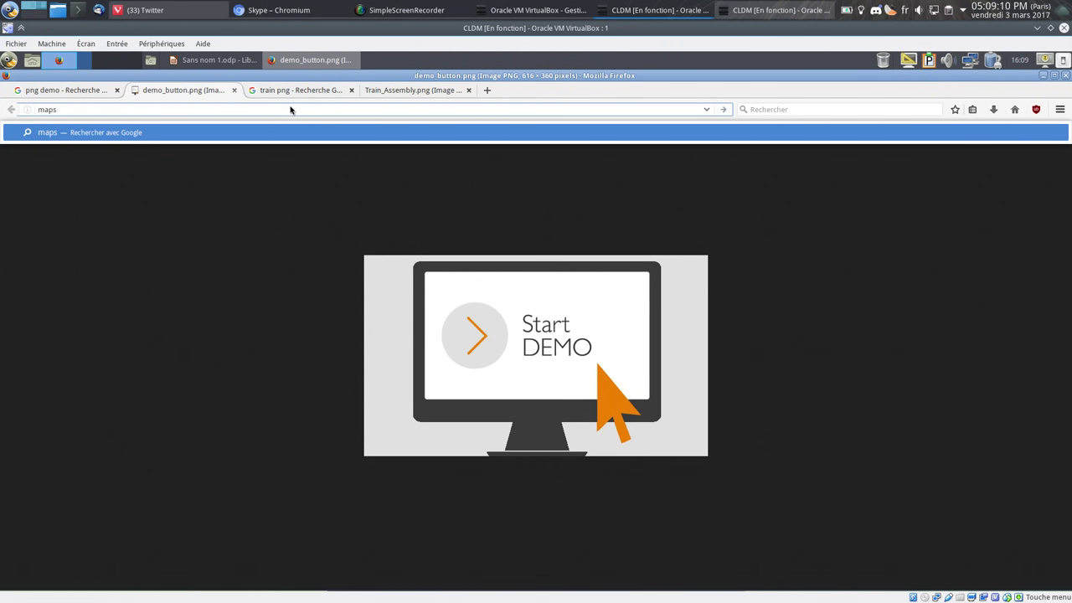
type(".google.com")
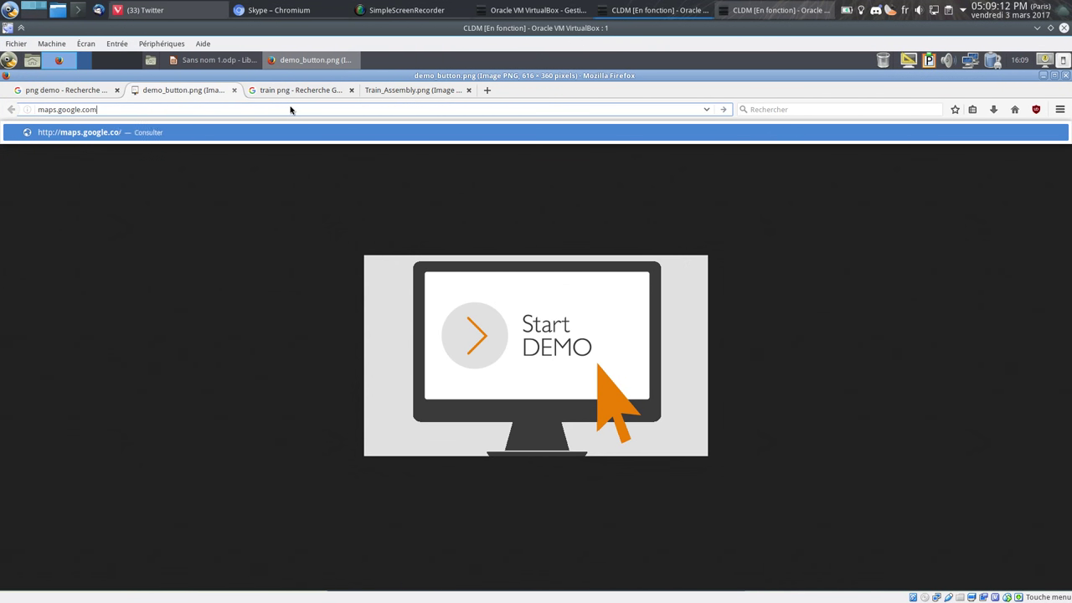
key("Return")
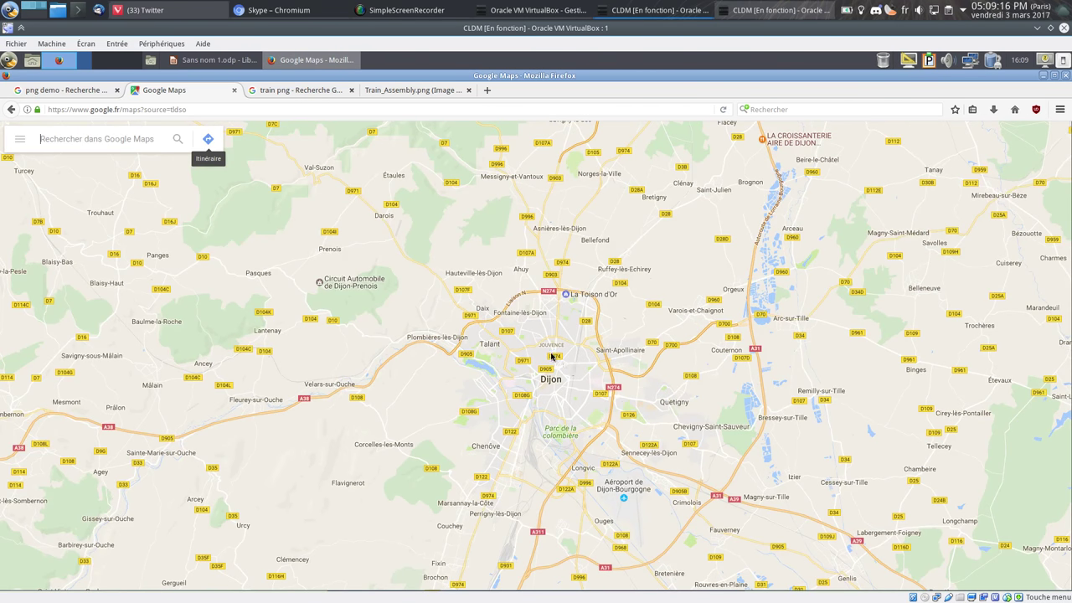
Zoom and pan the map to central Dijon around Jardin Darcy and Place de la République.
scroll(544, 328, "up", 3)
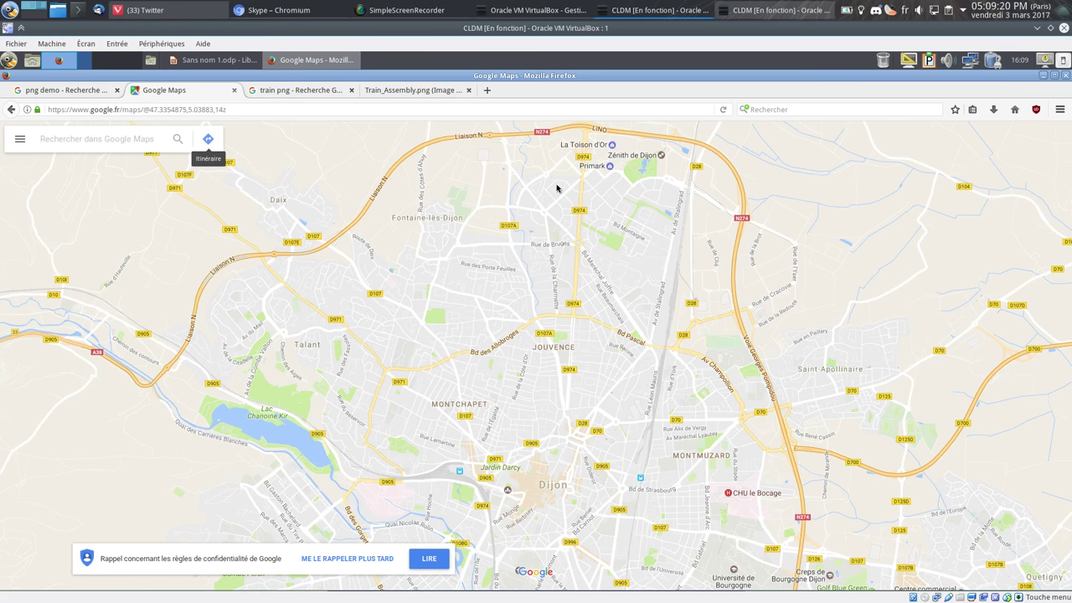
scroll(538, 208, "up", 2)
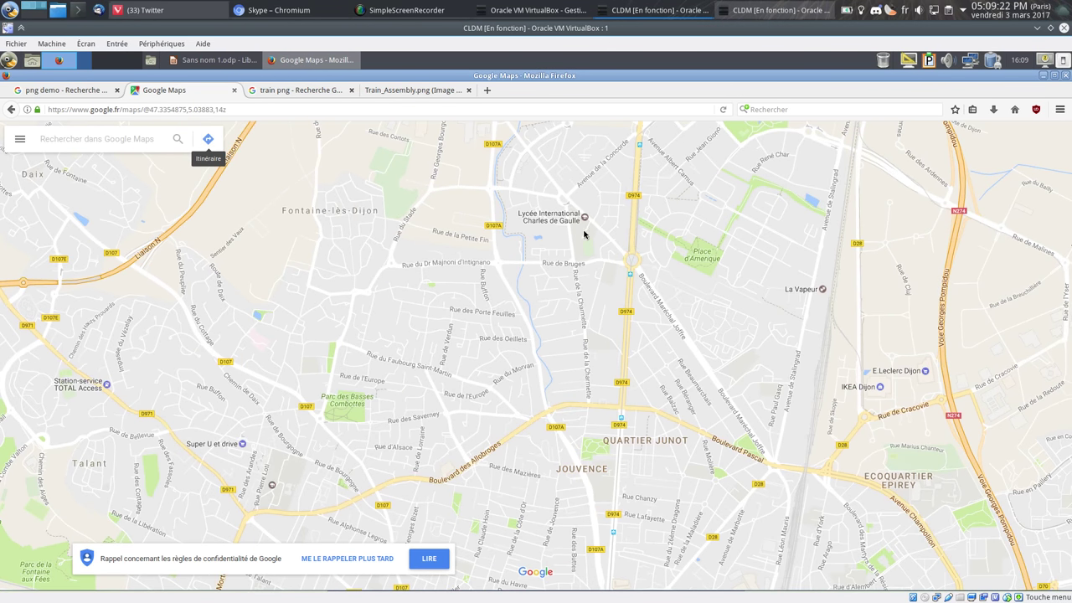
left_click_drag(637, 433, 600, 295)
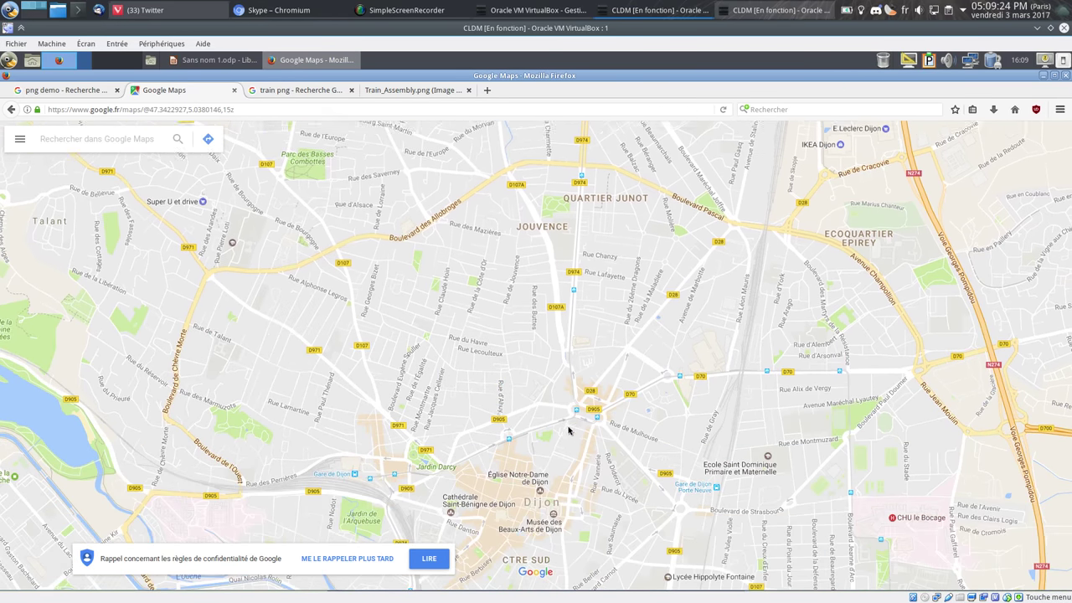
scroll(586, 372, "up", 2)
scroll(586, 372, "up", 1)
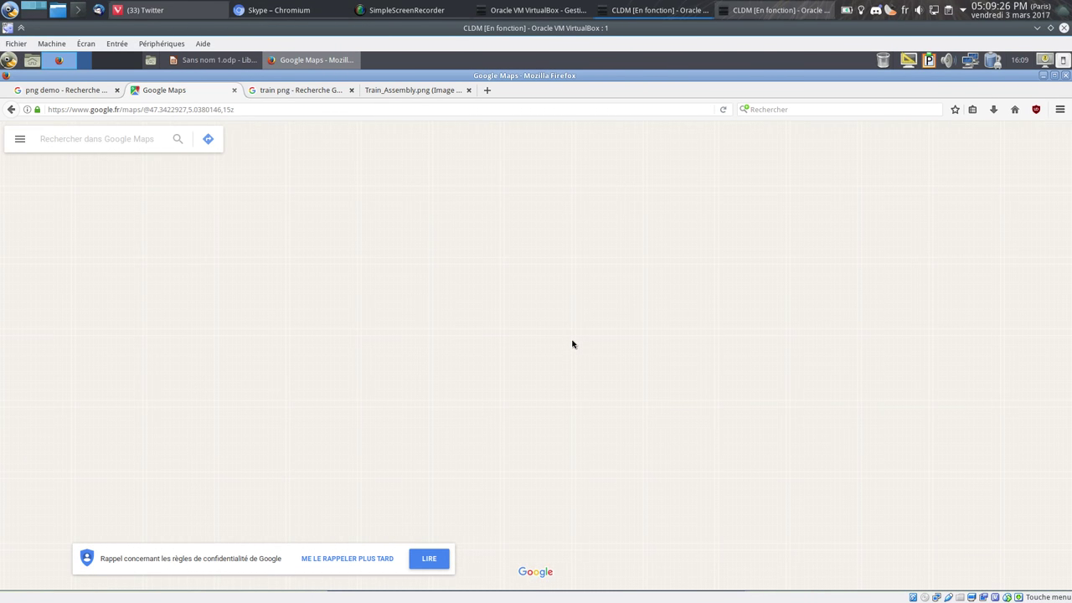
scroll(553, 290, "down", 2)
scroll(228, 324, "up", 1)
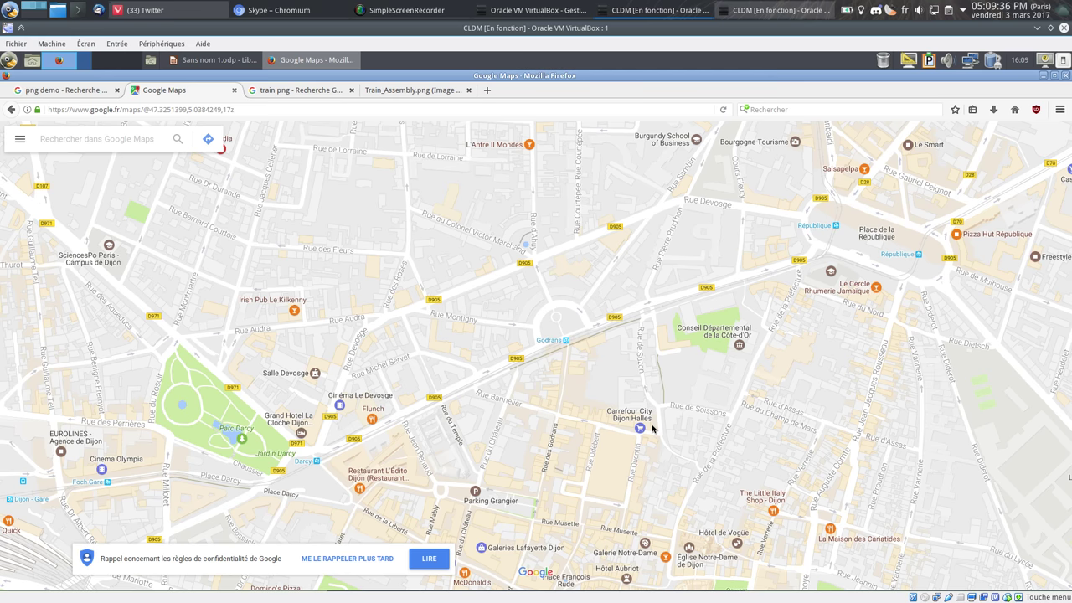
Pan the Dijon map west to show the station, Parc Darcy and Place Darcy, then open the Applications menu.
key("Left")
key("Down")
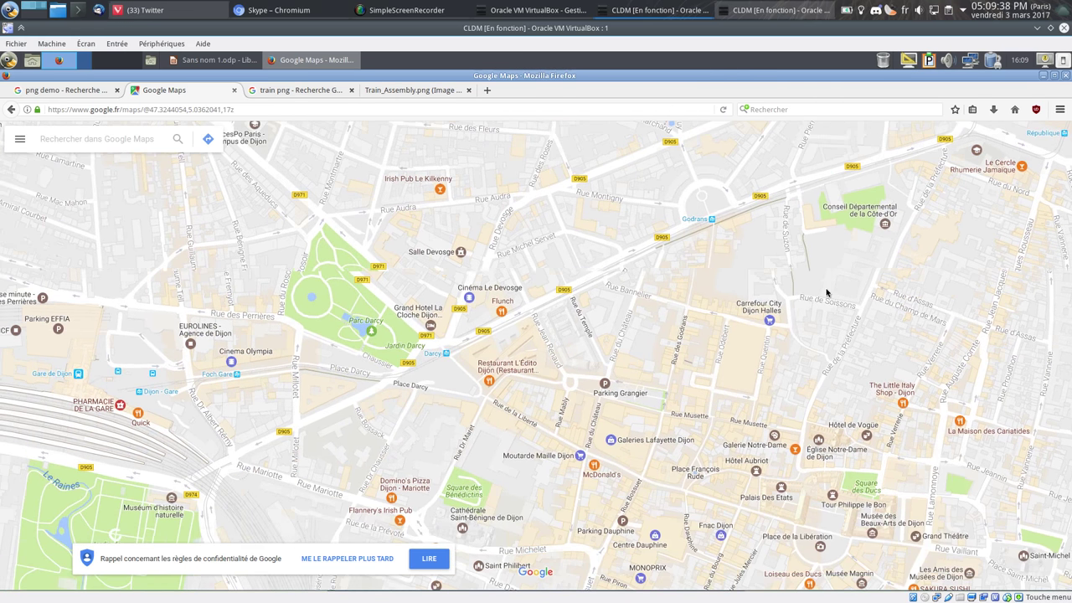
key("Left")
key("Up")
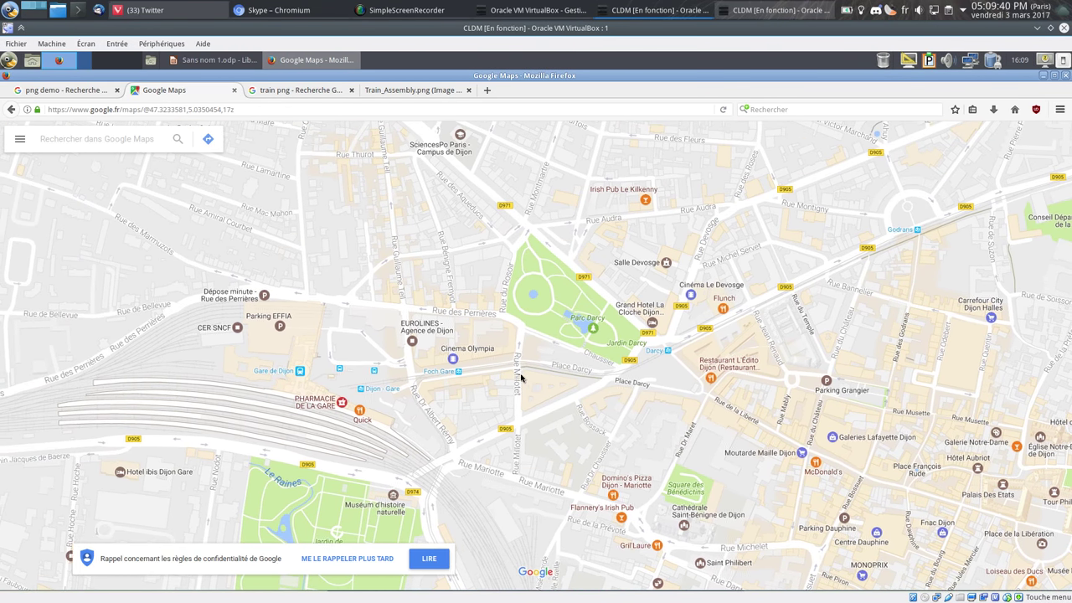
key("Left")
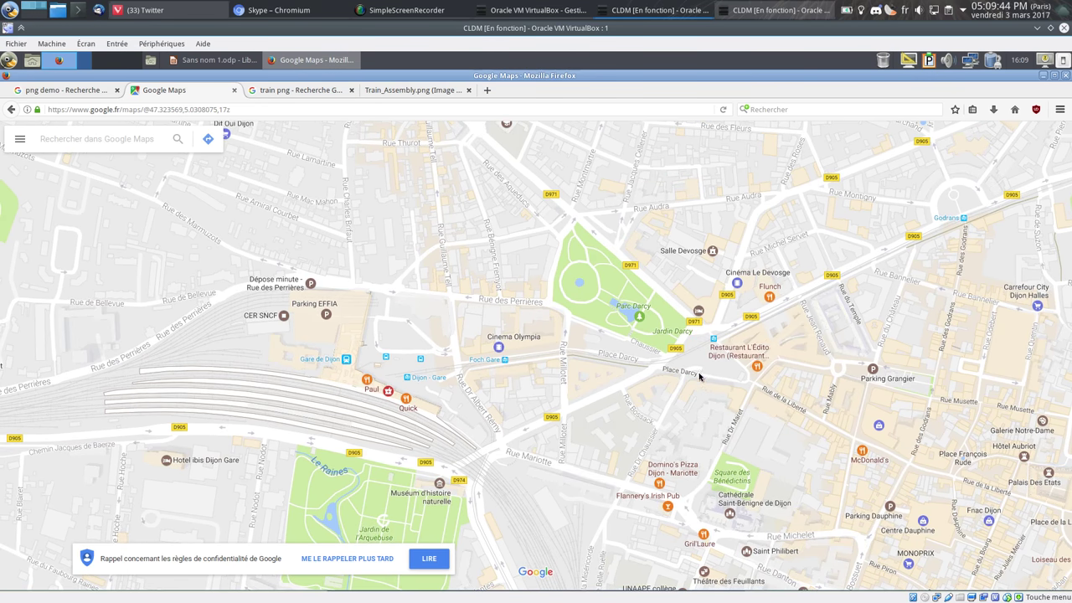
left_click(8, 60)
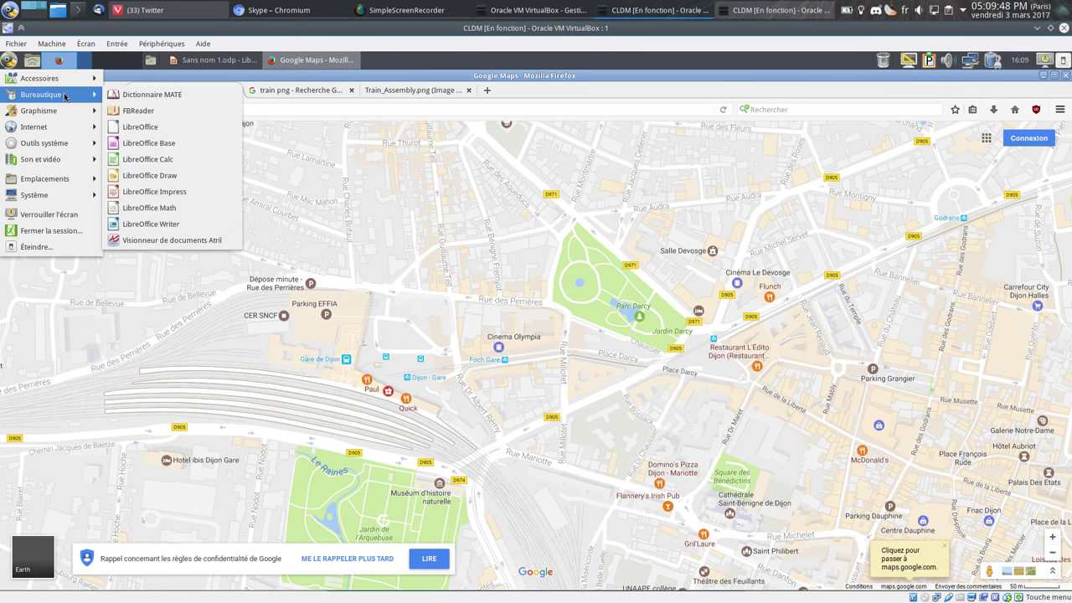
mouse_move(40, 78)
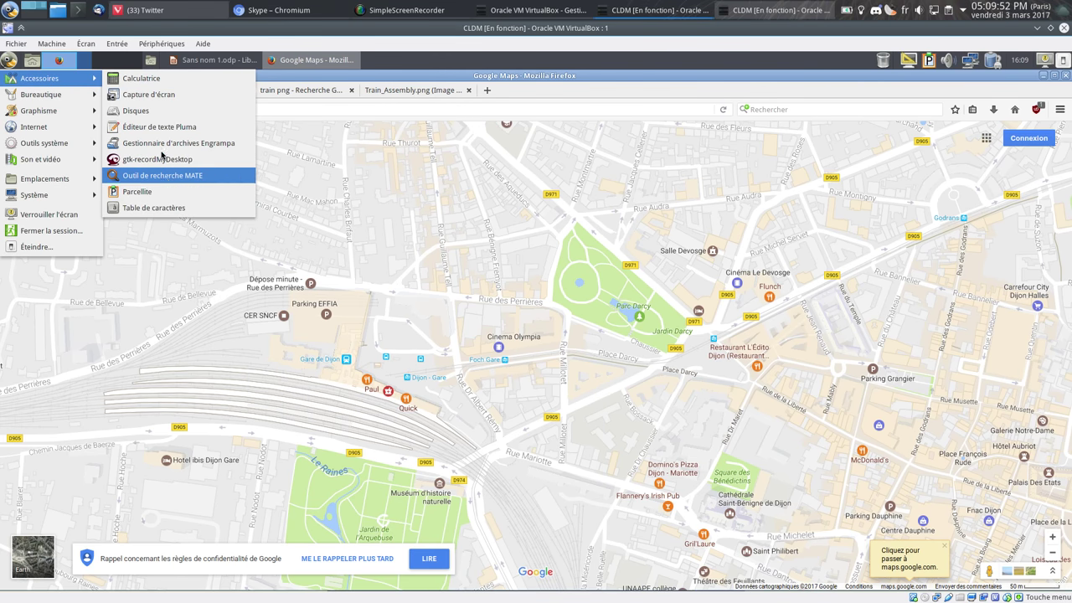
Capture a selected area of the Dijon map with Capture d'écran and copy it to the clipboard.
left_click(161, 98)
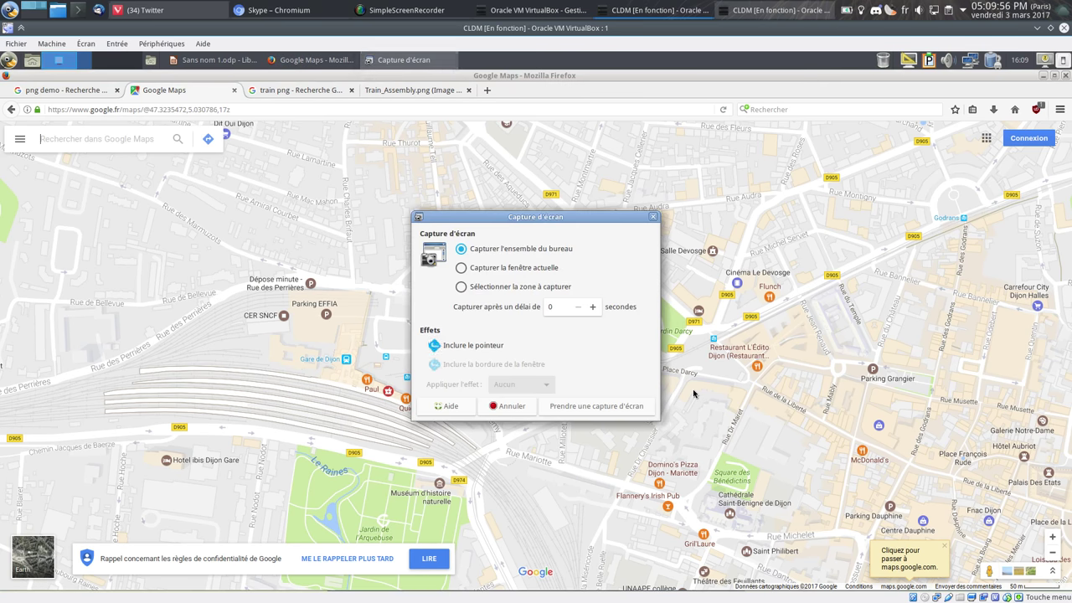
left_click(530, 286)
left_click(591, 408)
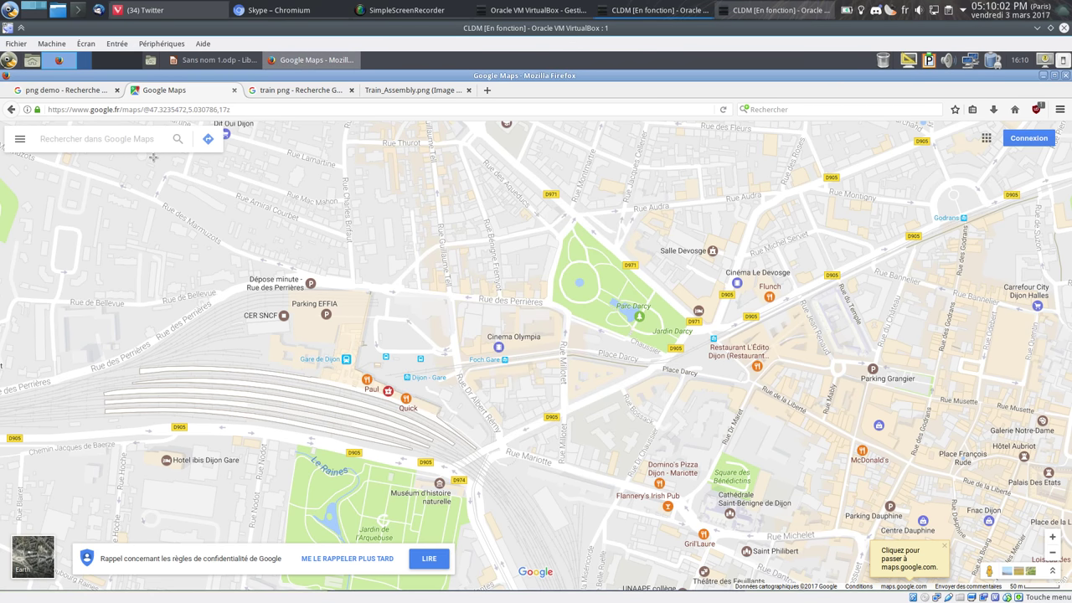
mouse_move(153, 157)
left_mouse_down()
mouse_move(937, 546)
mouse_move(986, 543)
left_mouse_up()
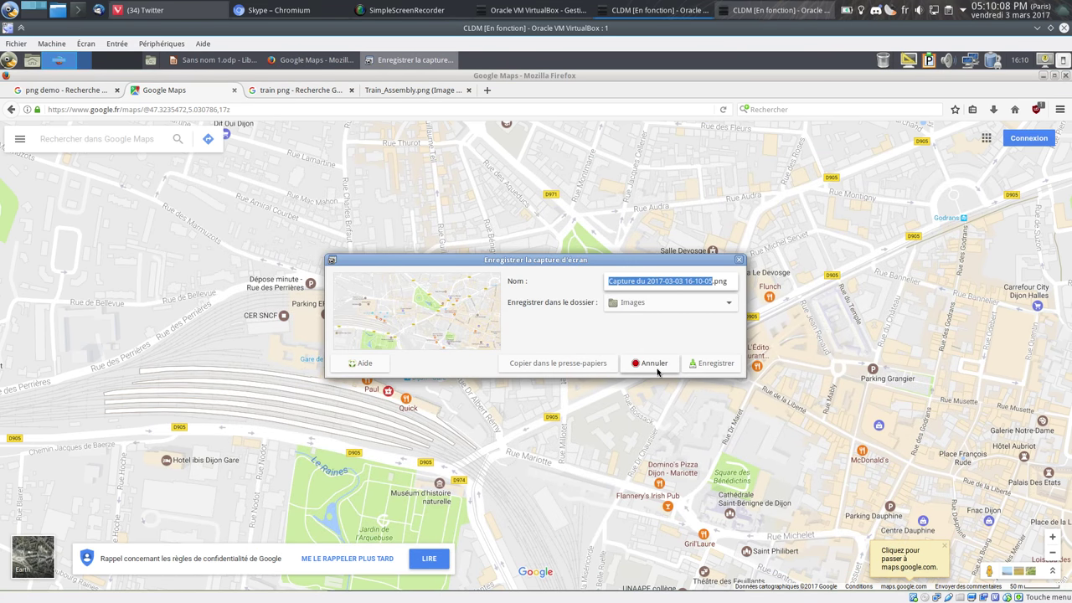
left_click(547, 366)
left_click(214, 59)
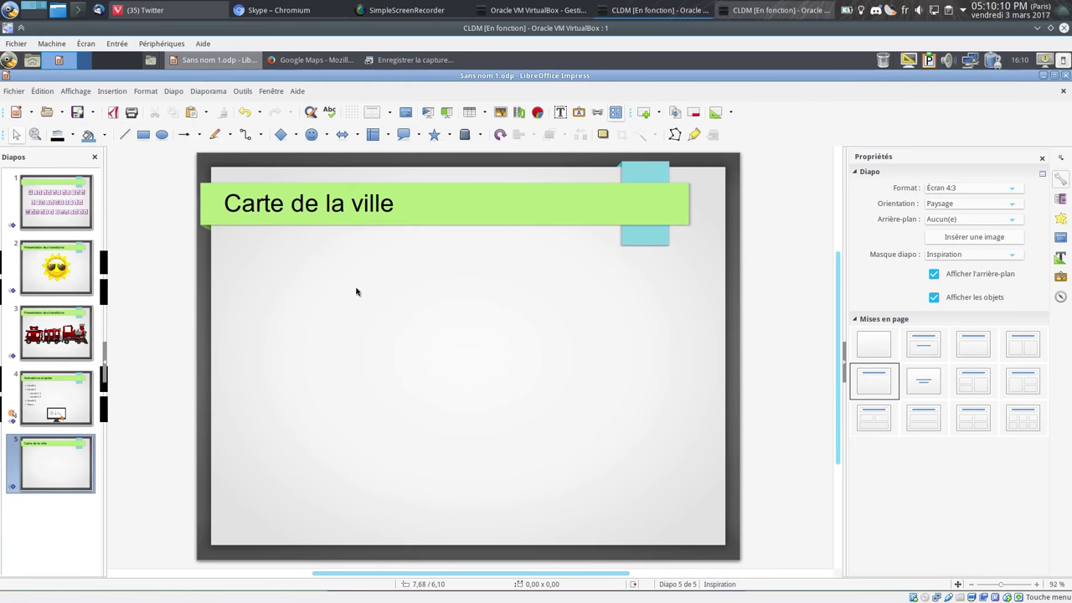
Paste the Dijon map screenshot onto slide 5 and resize it to span the slide below the title.
right_click(370, 305)
left_click(398, 340)
mouse_move(400, 339)
left_mouse_down()
mouse_move(376, 348)
mouse_move(407, 362)
left_mouse_up()
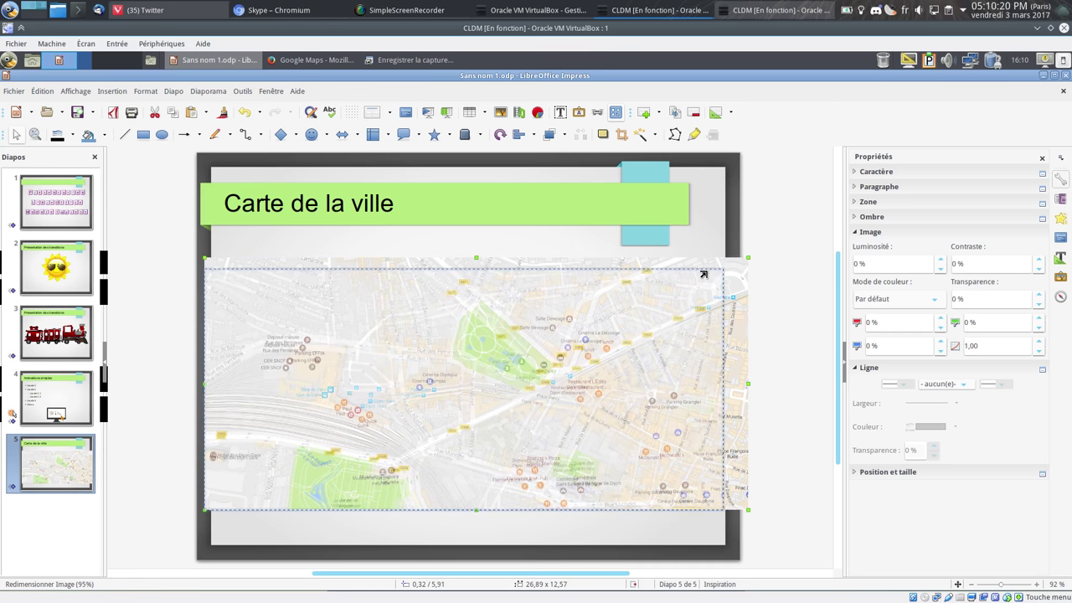
left_click_drag(744, 261, 718, 270)
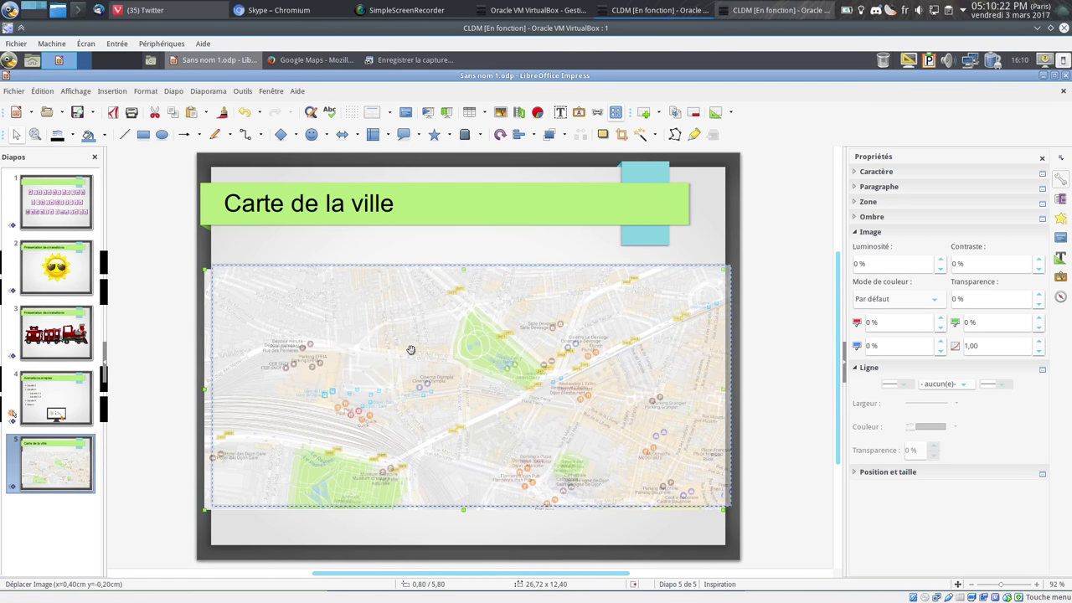
left_click_drag(409, 350, 416, 346)
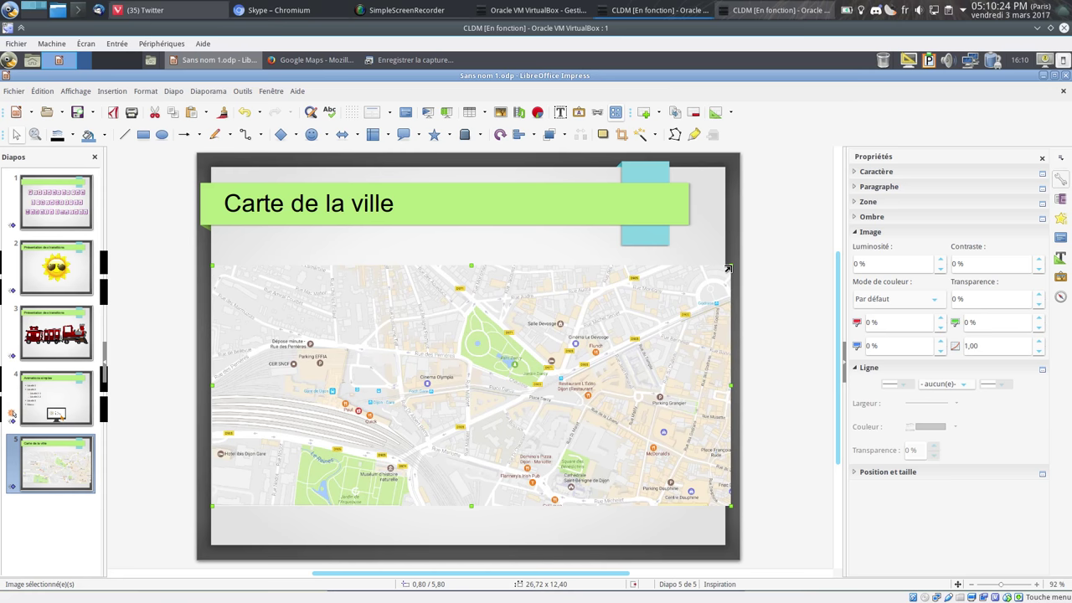
left_click_drag(720, 265, 716, 272)
scroll(357, 256, "up", 1, "ctrl")
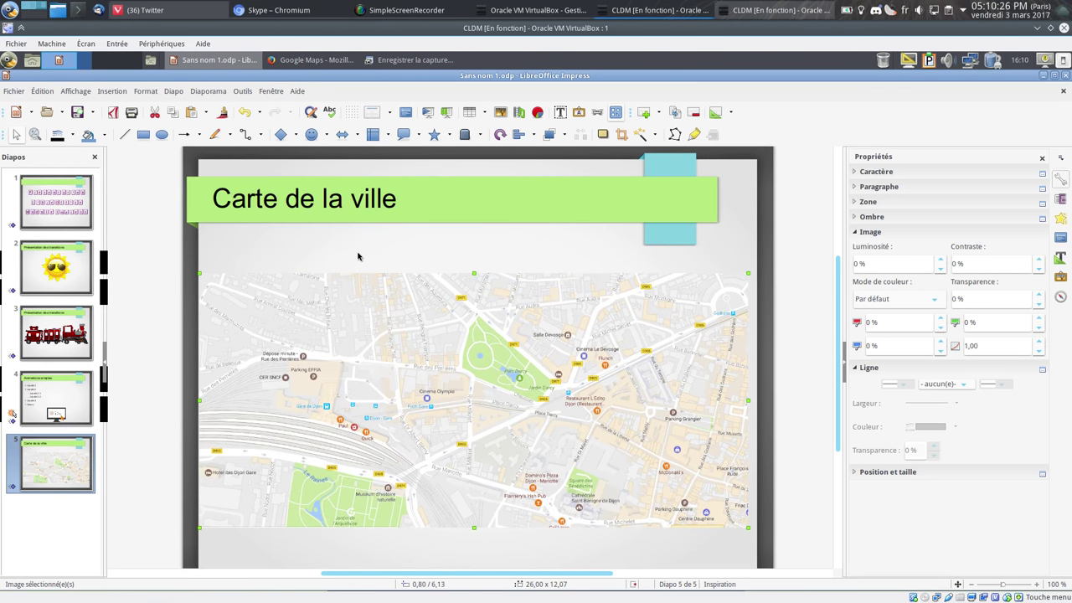
scroll(357, 256, "up", 1, "ctrl")
scroll(362, 252, "up", 1, "ctrl")
scroll(474, 259, "down", 3)
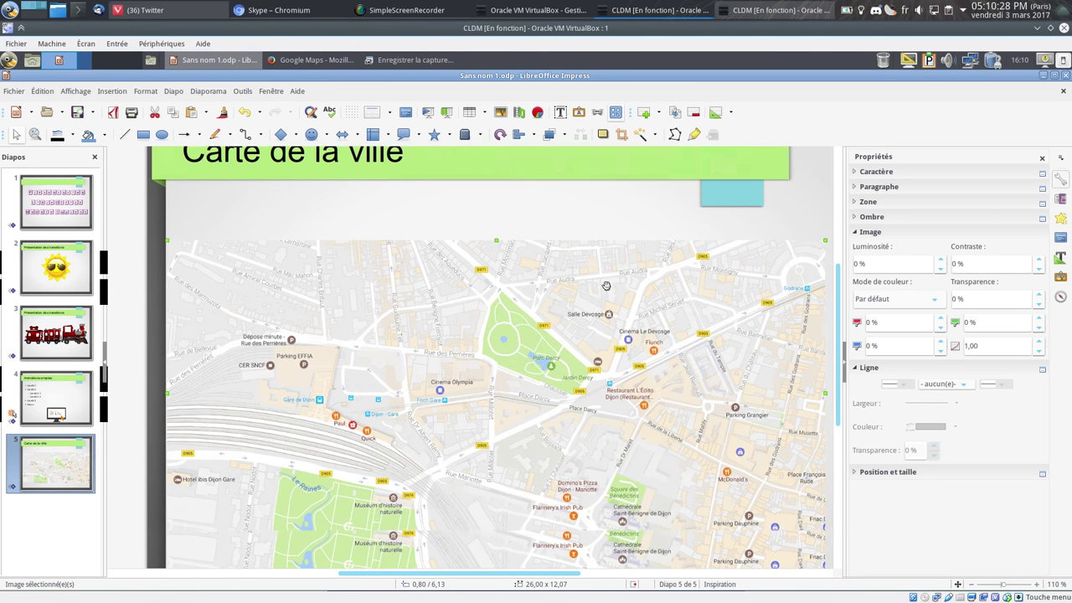
Drag the red car from the Galerie's transportation theme onto slide 5 and shrink it.
left_click(1060, 276)
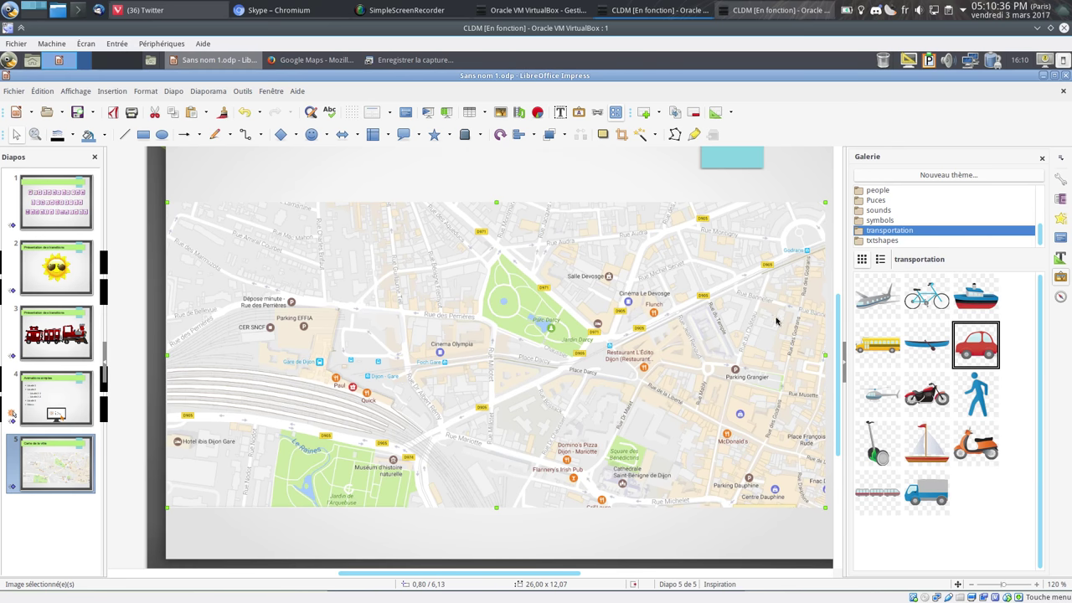
left_click_drag(986, 348, 670, 276)
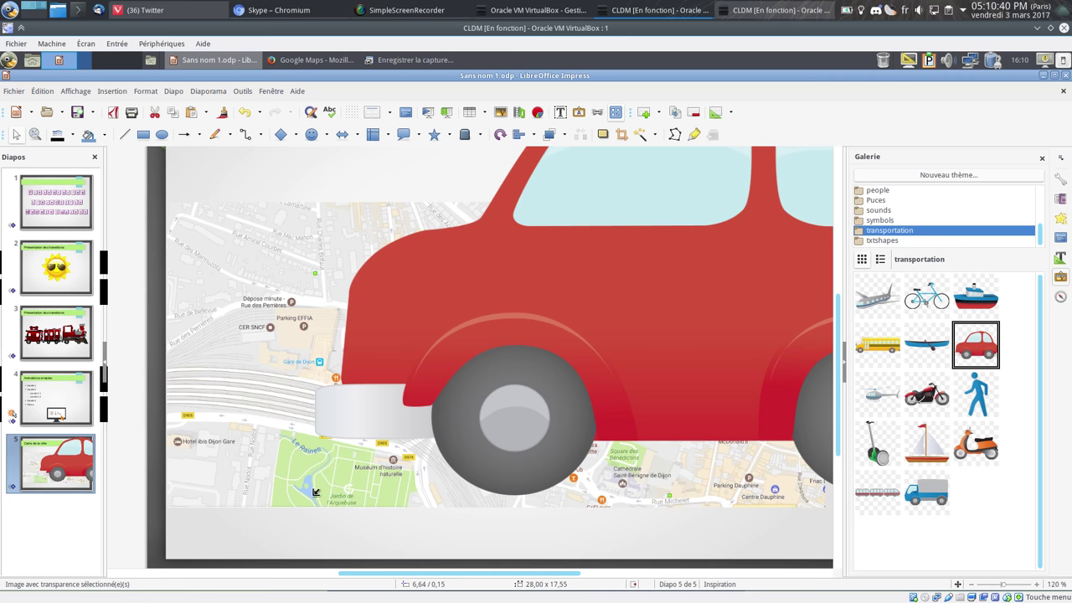
mouse_move(315, 492)
left_mouse_down()
mouse_move(729, 243)
mouse_move(644, 322)
mouse_move(451, 459)
mouse_move(697, 328)
left_mouse_up()
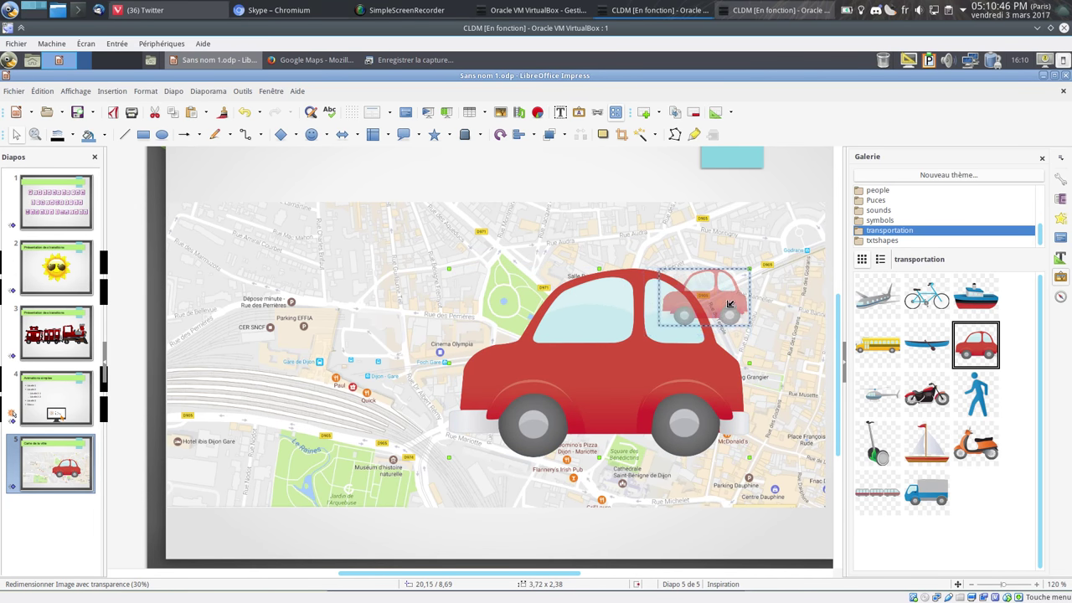
left_click_drag(697, 328, 716, 292)
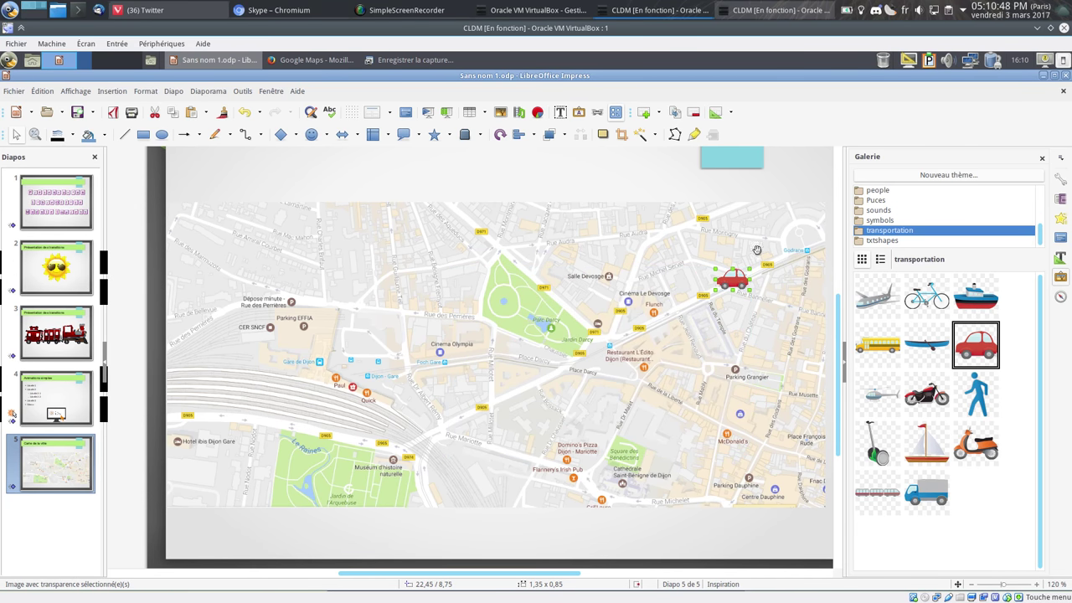
left_click_drag(490, 573, 540, 573)
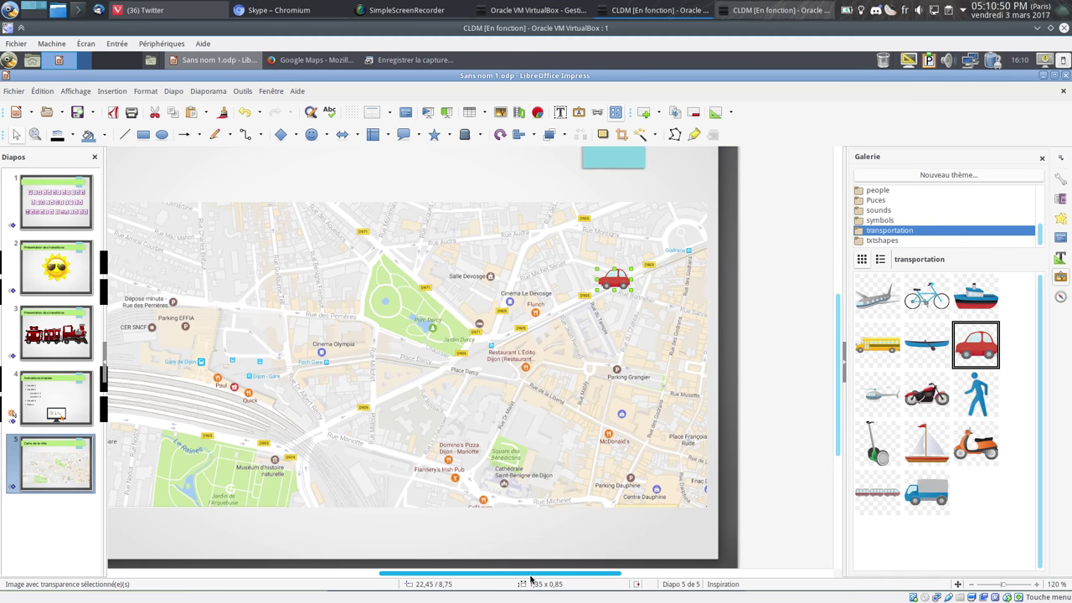
scroll(577, 344, "up", 1)
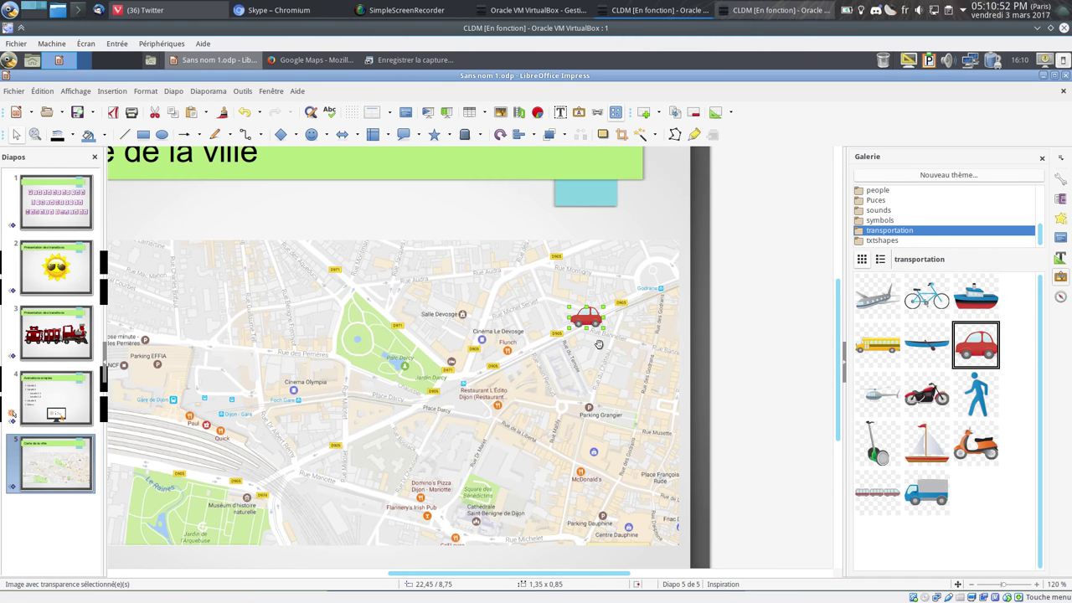
scroll(586, 346, "up", 1)
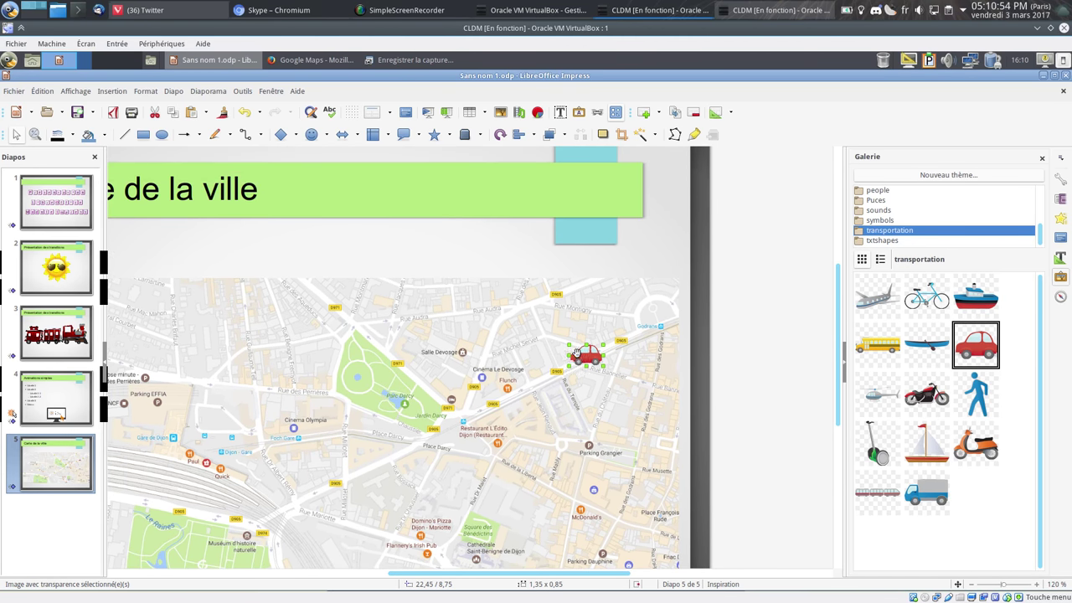
Make the car slightly smaller and place it just north of Parc Darcy on the map.
left_click_drag(570, 346, 584, 355)
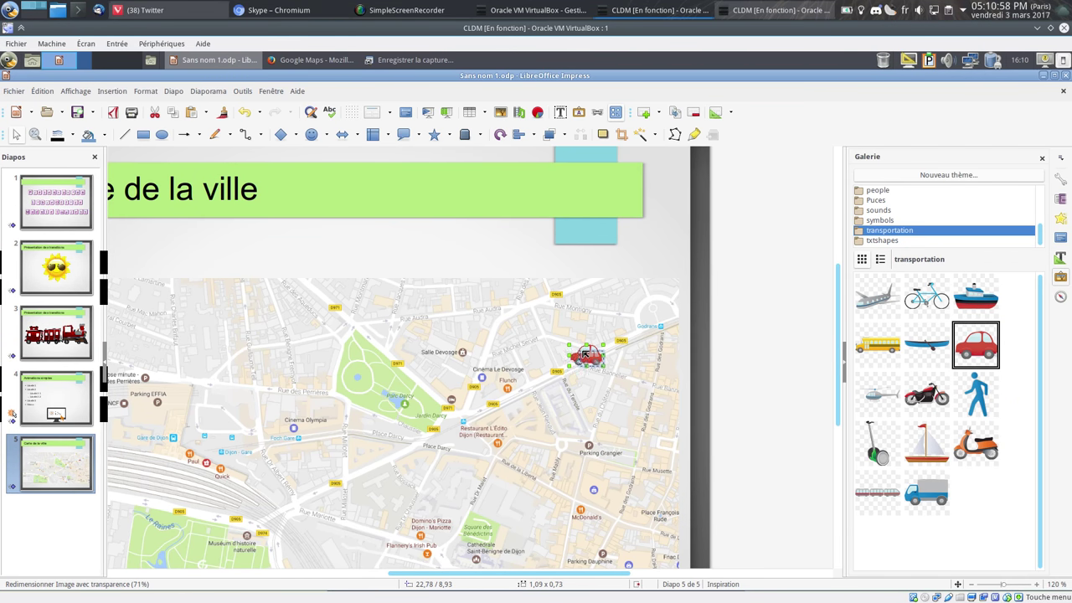
mouse_move(586, 355)
left_mouse_down()
mouse_move(558, 318)
mouse_move(474, 364)
mouse_move(394, 321)
mouse_move(402, 314)
left_mouse_up()
key("Escape")
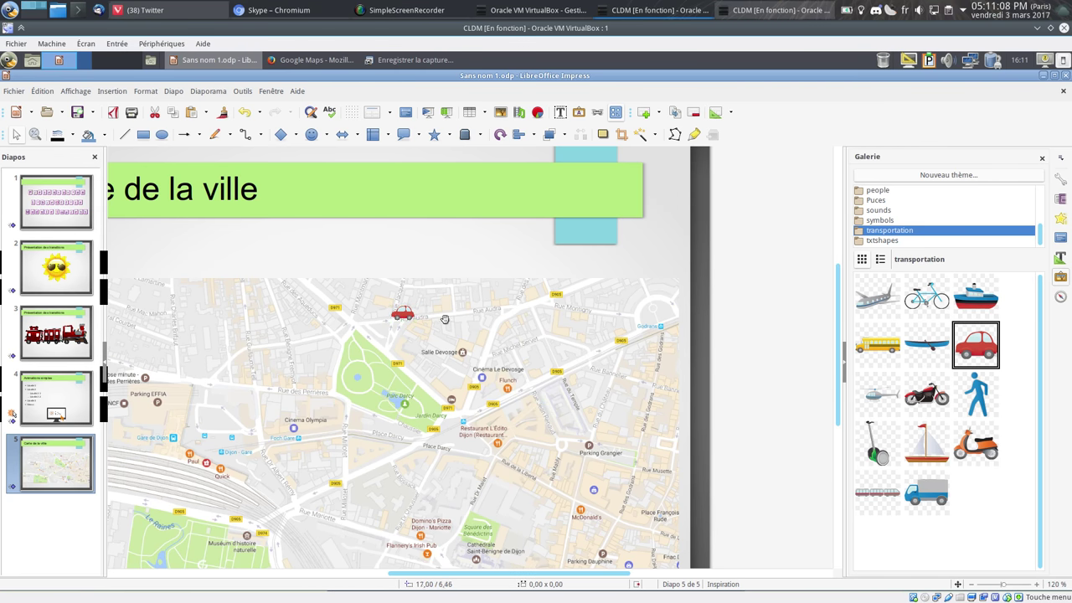
left_click_drag(585, 575, 533, 560)
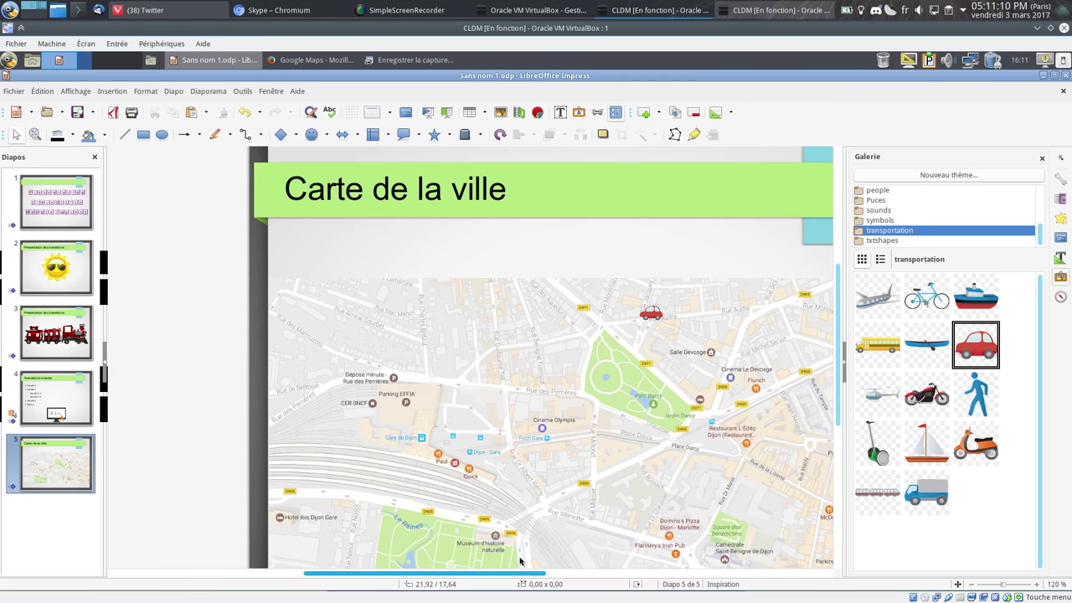
scroll(503, 502, "right", 1)
scroll(376, 503, "right", 1)
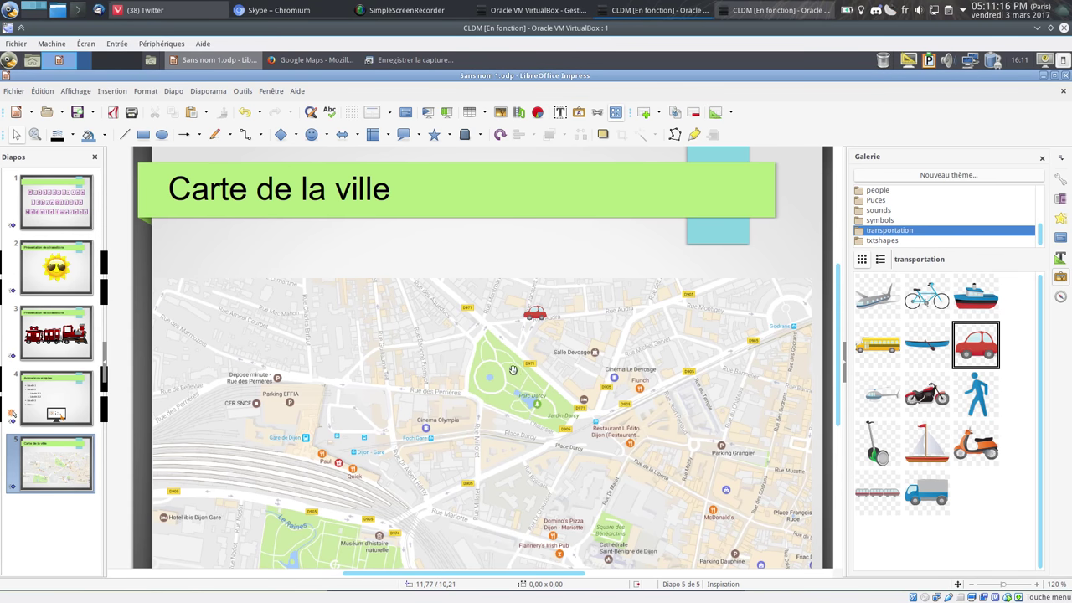
Give the red car an Entrée: Apparition animation in Animation personnalisée.
left_click(1061, 219)
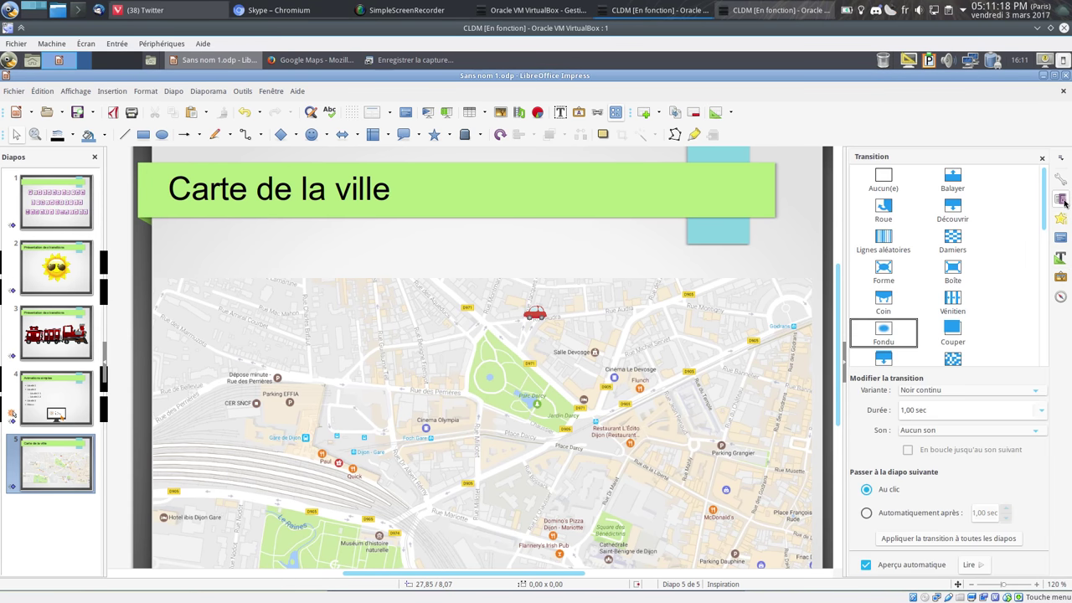
left_click(1062, 219)
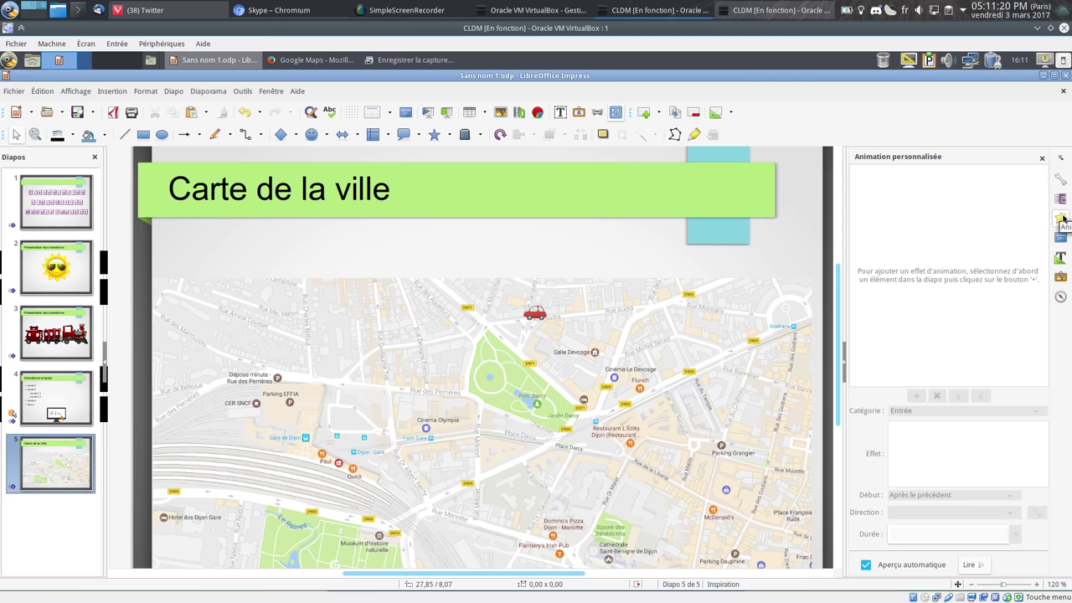
left_click(539, 313)
left_click(916, 395)
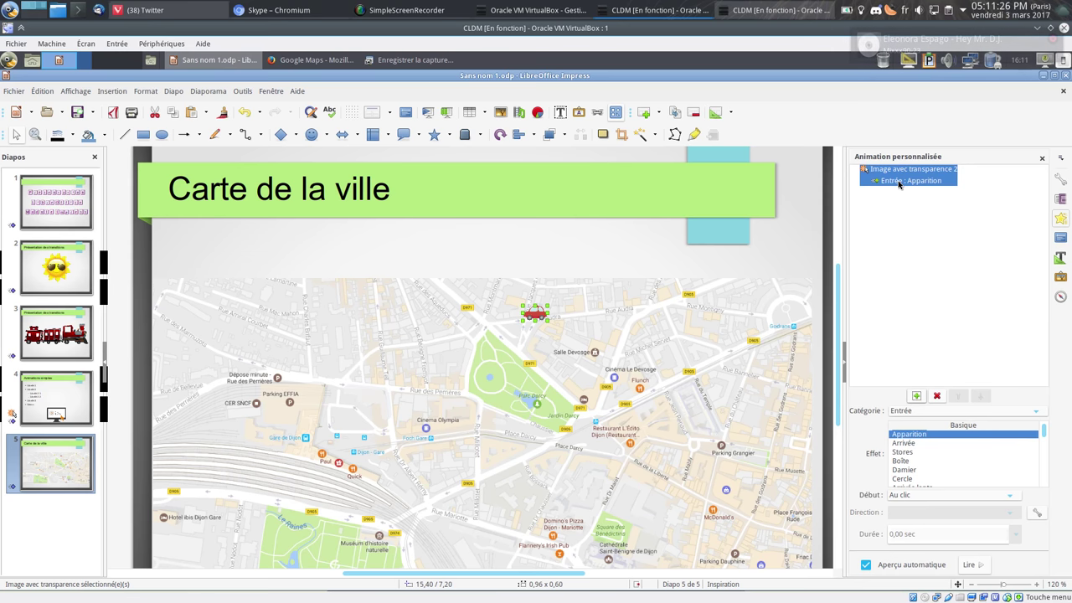
Append ' : Aller à la gare !' to the slide title 'Carte de la ville'.
left_click(507, 205)
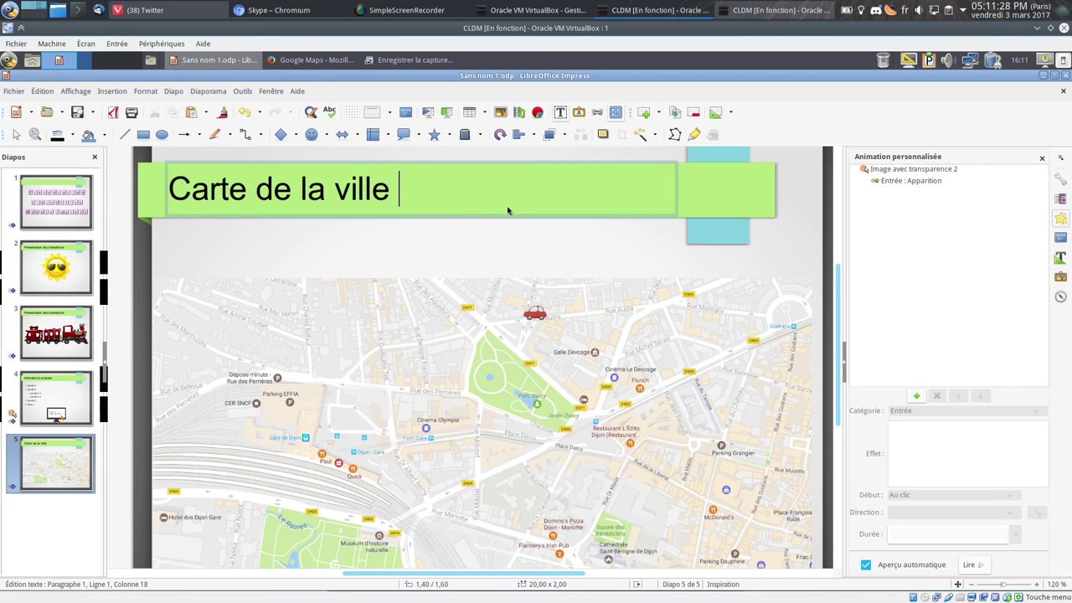
type(": Aller ")
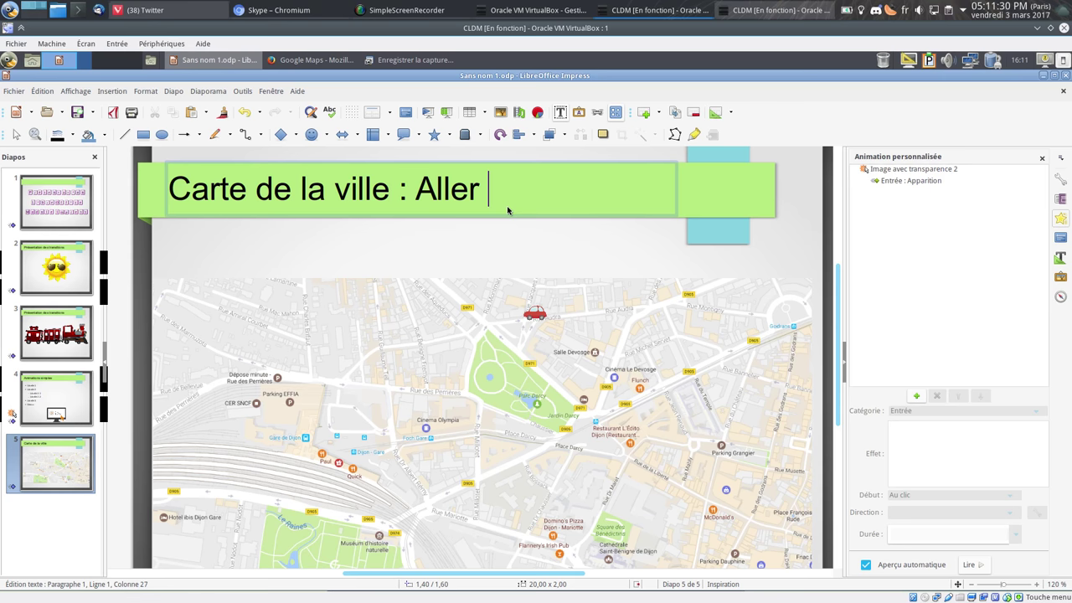
type("à")
type("l")
type("a gare !")
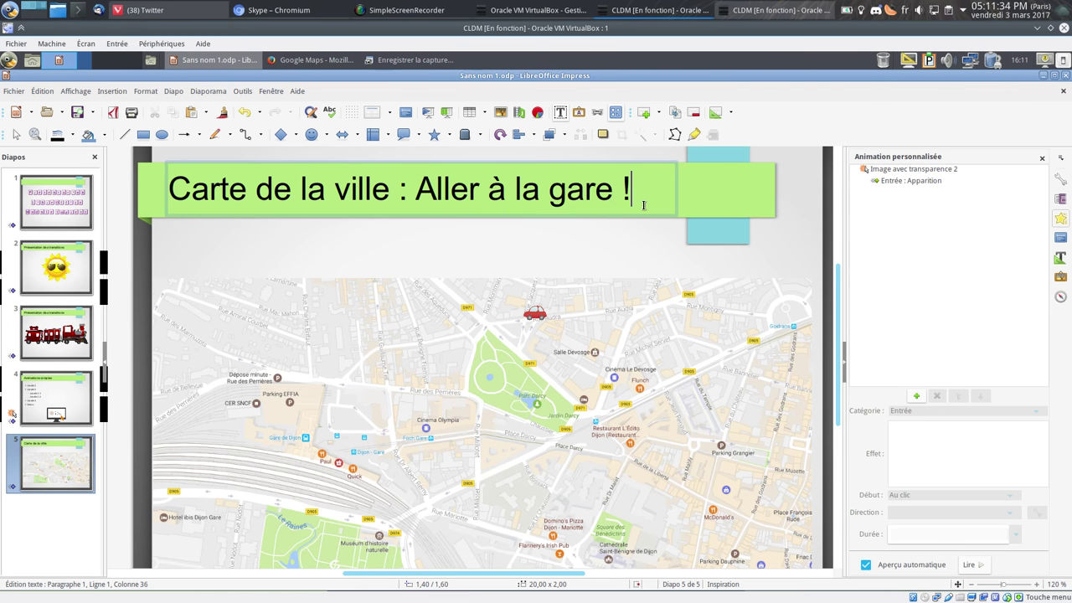
Select the car's effect and switch the effect Catégorie to Trajectoires.
left_click(912, 180)
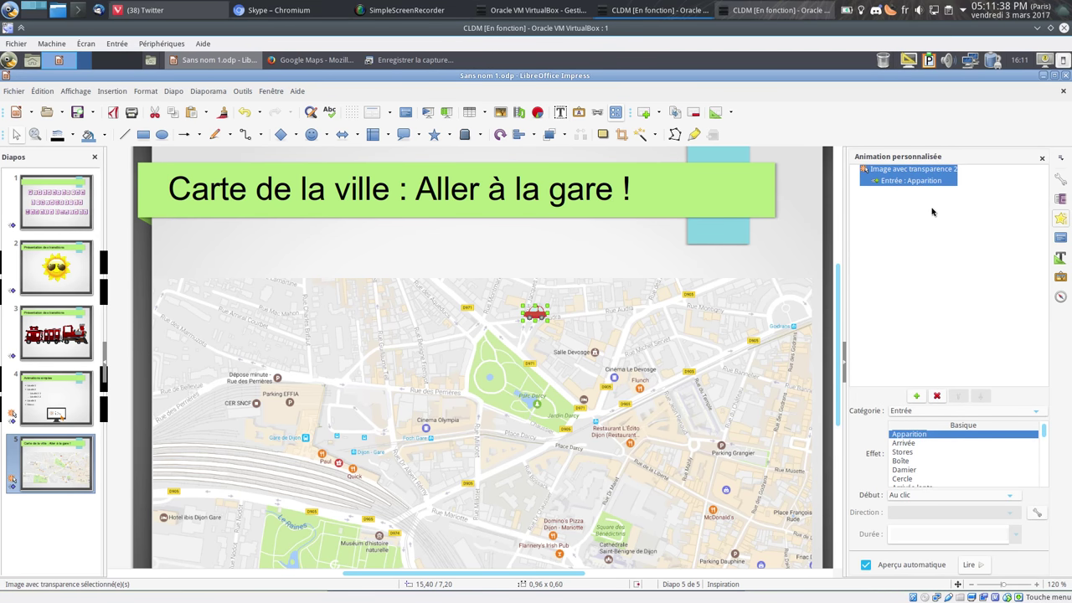
left_click(932, 412)
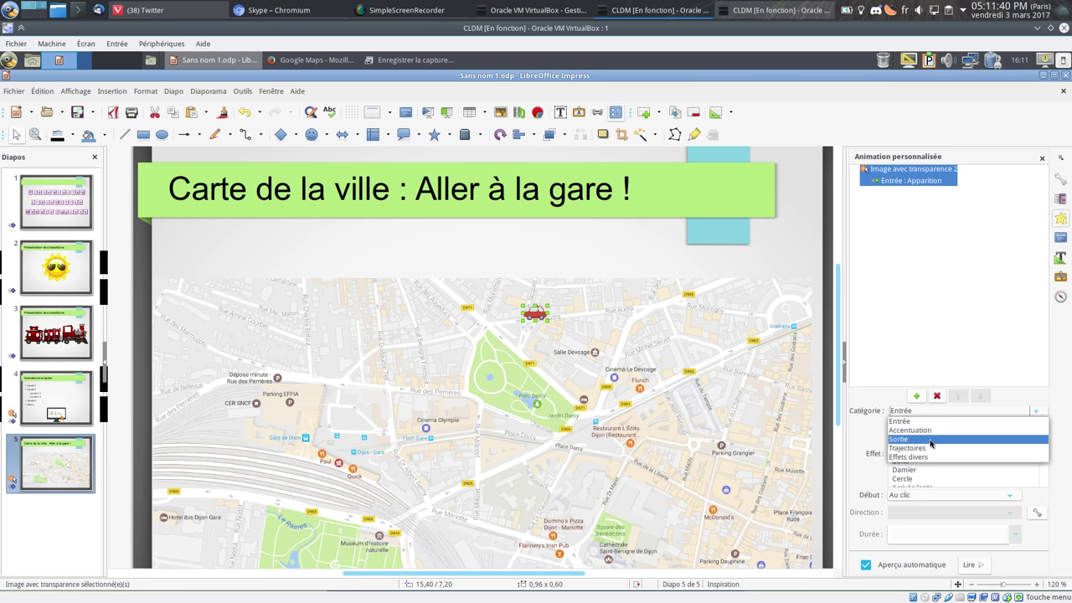
left_click(930, 452)
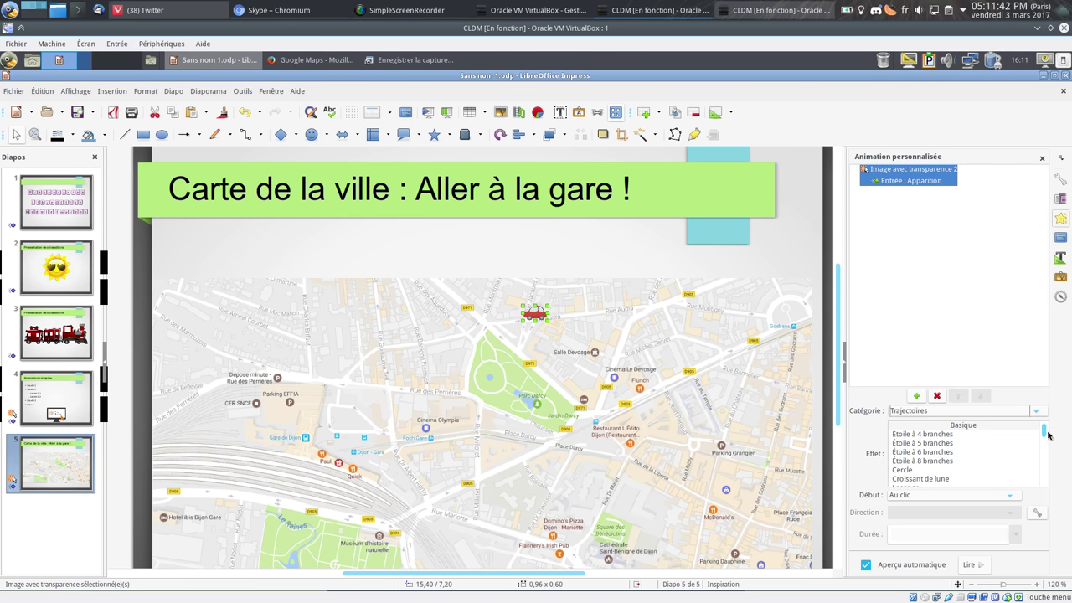
left_click_drag(1045, 434, 1045, 446)
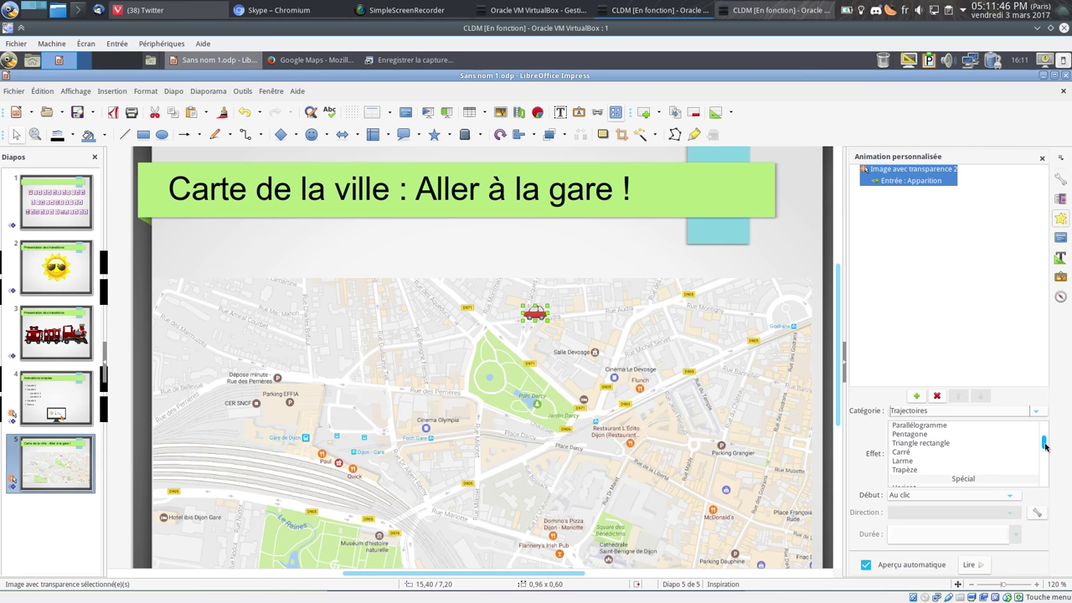
Scroll through the Trajectoires motion-path effects available in the Effet list.
scroll(919, 452, "down", 1)
scroll(921, 454, "down", 1)
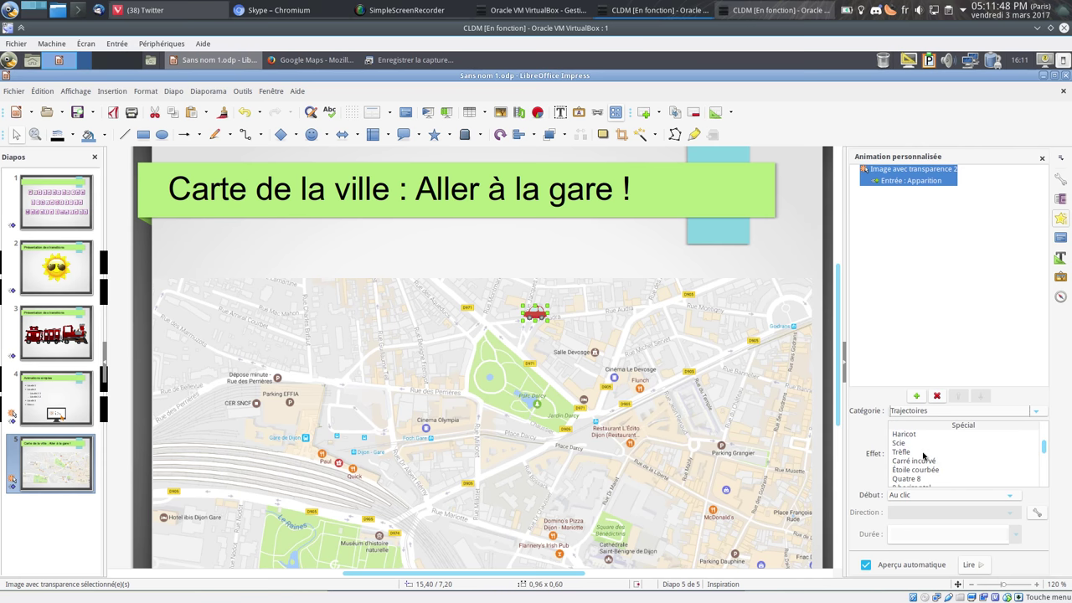
scroll(923, 455, "down", 1)
scroll(924, 456, "down", 1)
scroll(922, 457, "up", 2)
scroll(924, 456, "up", 2)
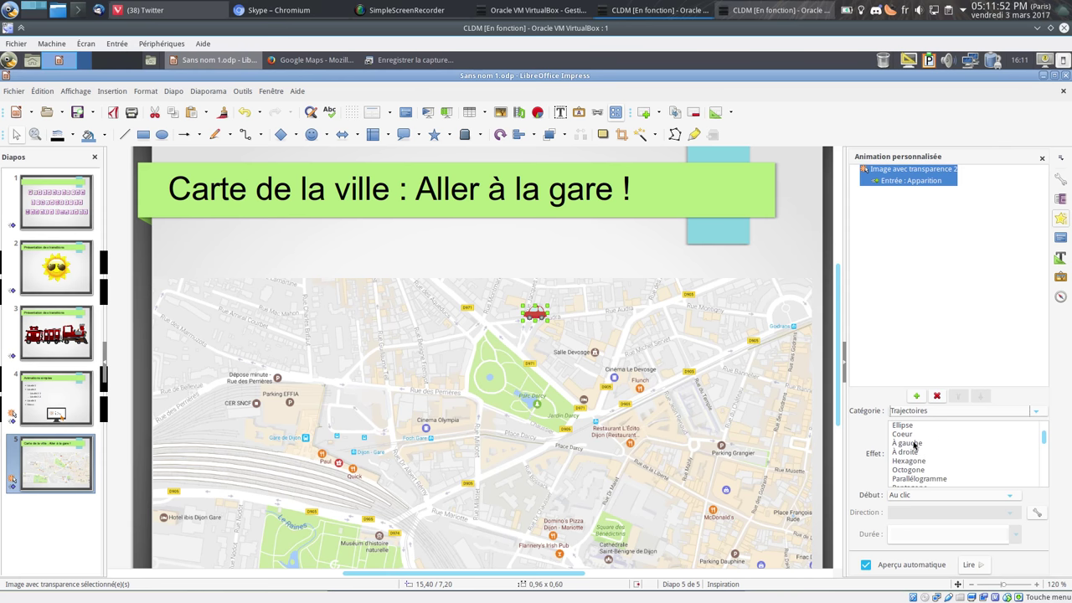
scroll(914, 445, "up", 2)
scroll(914, 445, "down", 1)
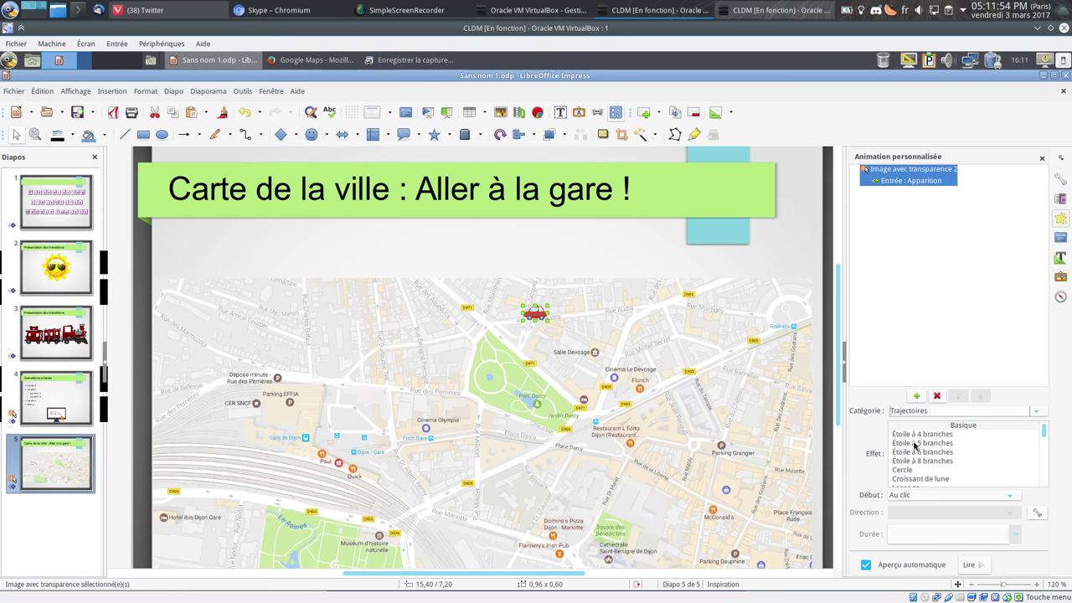
scroll(915, 447, "down", 1)
scroll(917, 448, "down", 1)
scroll(921, 448, "down", 1)
scroll(927, 450, "down", 2)
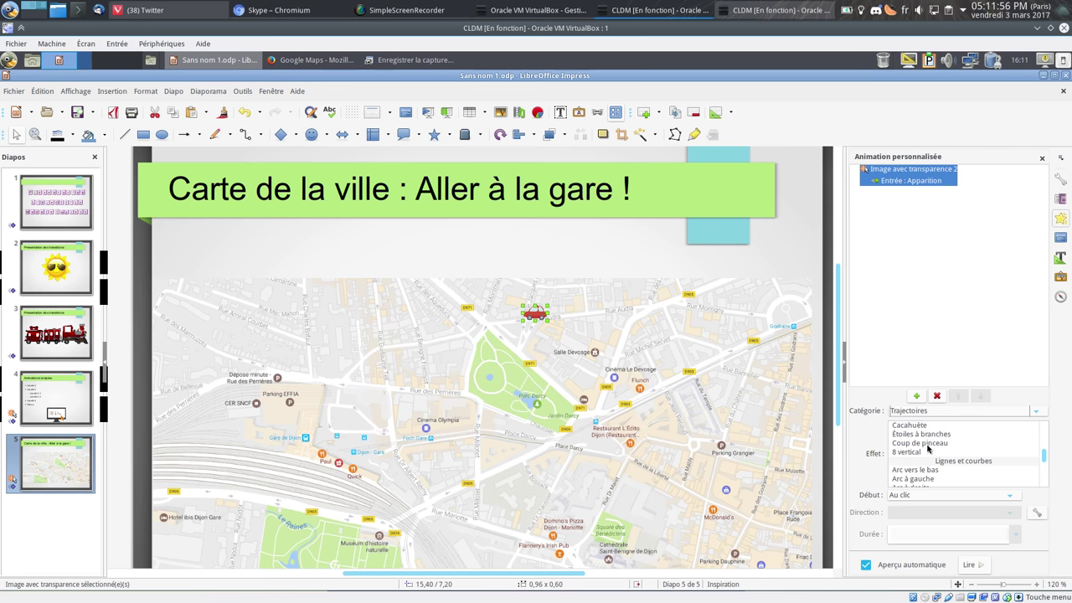
scroll(927, 449, "down", 1)
scroll(926, 450, "down", 1)
scroll(938, 460, "down", 1)
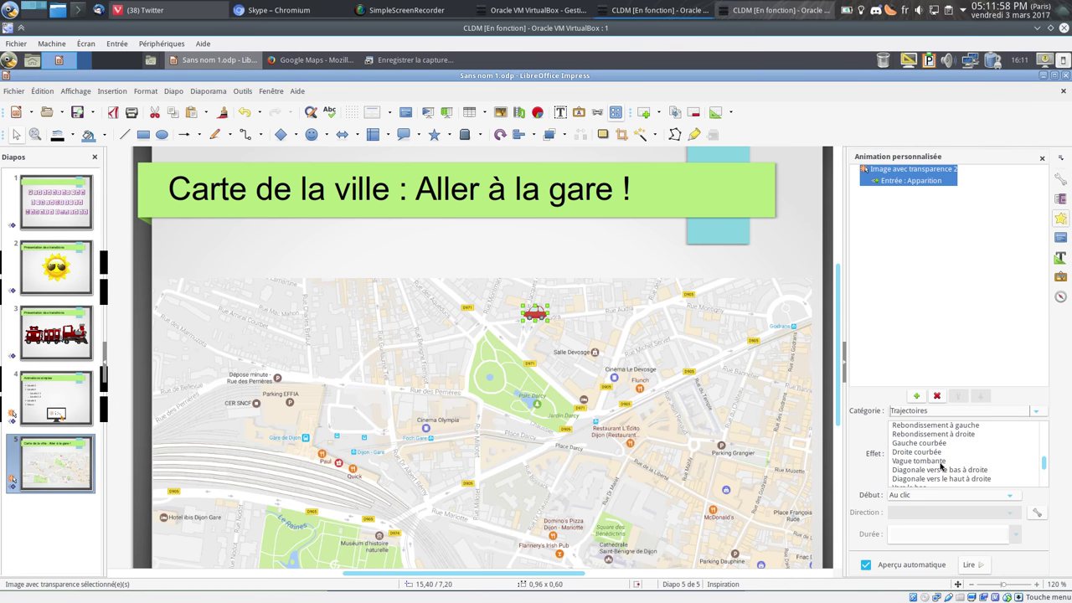
scroll(946, 466, "down", 2)
scroll(934, 467, "up", 1)
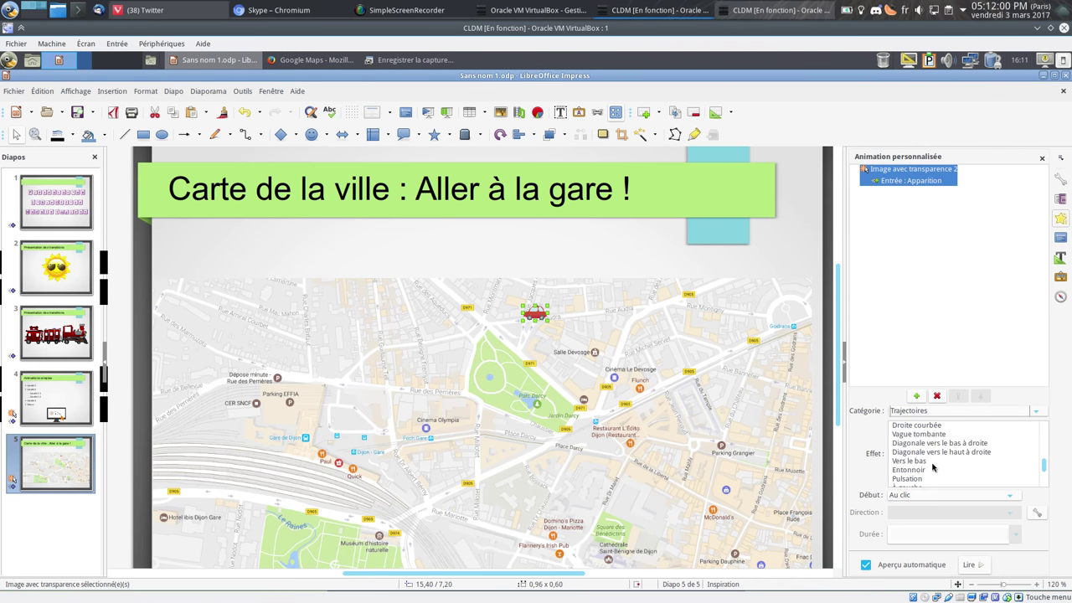
scroll(934, 467, "up", 1)
scroll(934, 467, "up", 1)
scroll(933, 466, "up", 1)
scroll(933, 466, "down", 2)
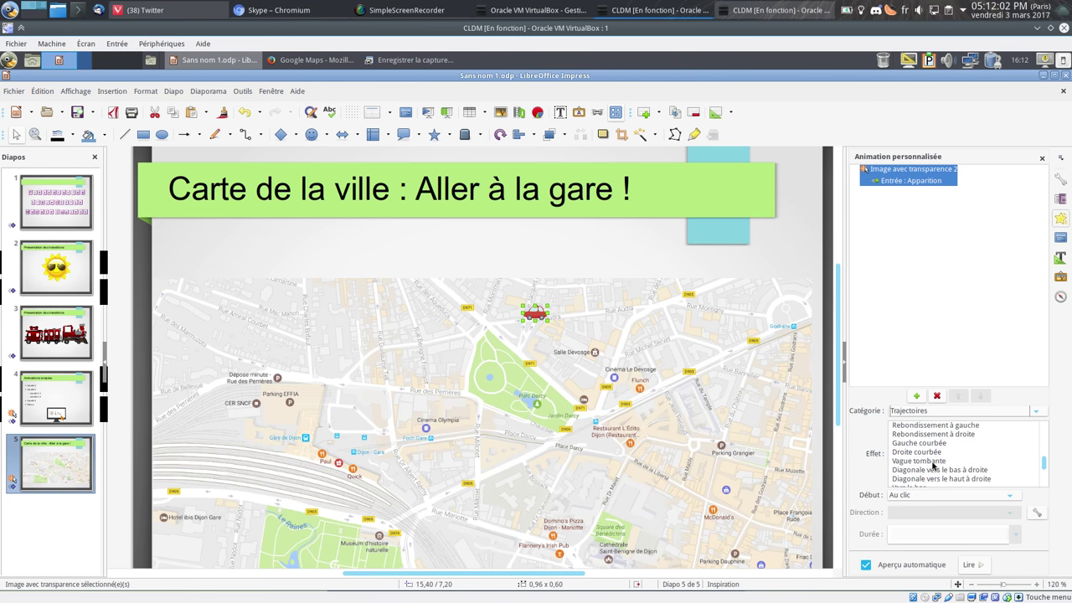
scroll(931, 459, "down", 1)
scroll(930, 457, "down", 1)
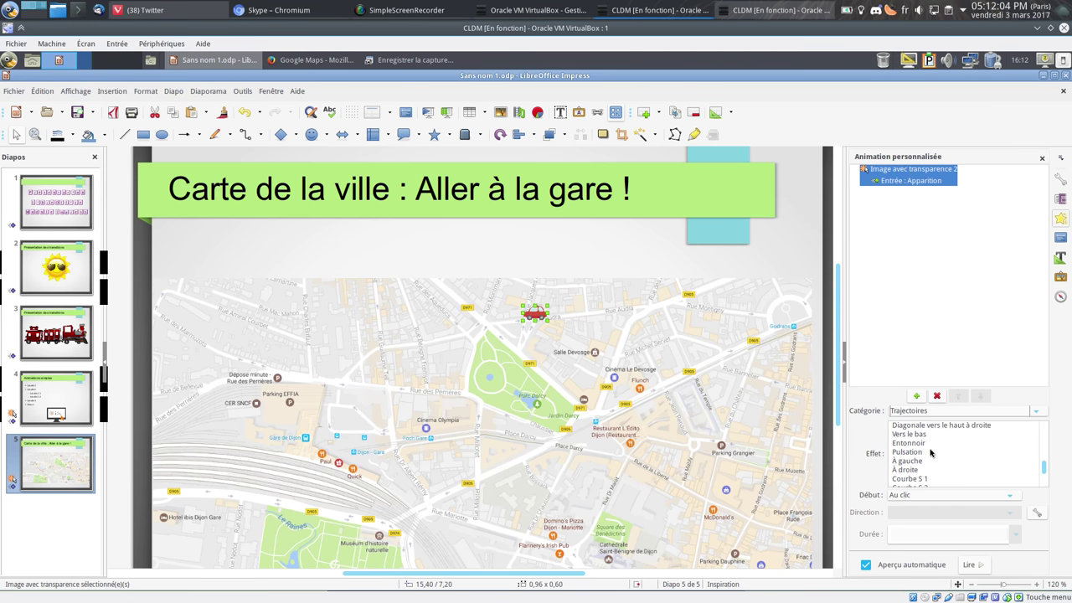
Replace the car's Apparition with the À gauche motion path and zoom in to inspect the path.
left_click(920, 462)
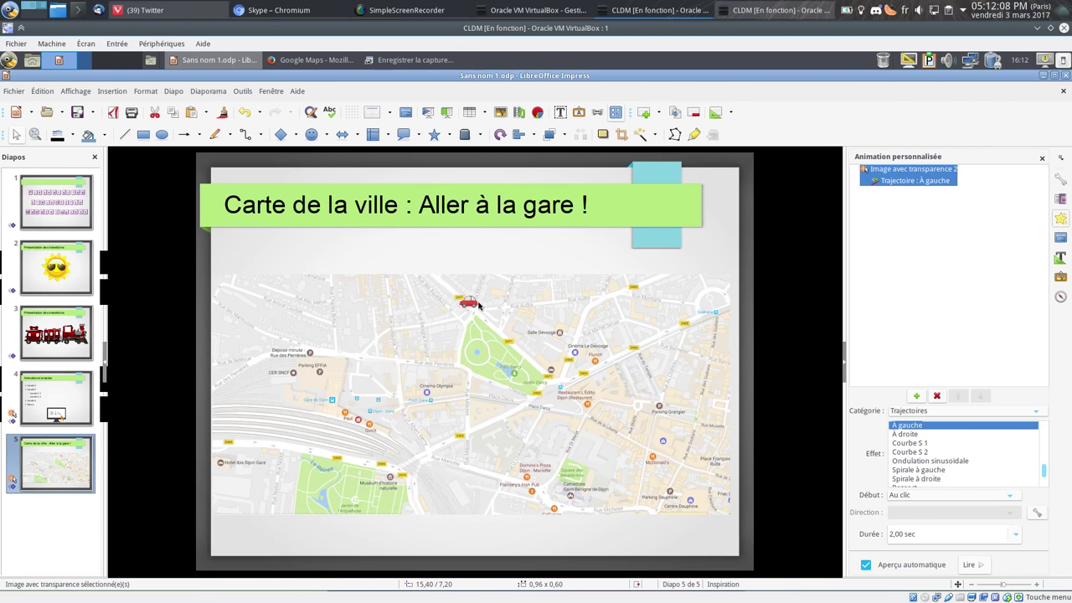
scroll(402, 306, "up", 1)
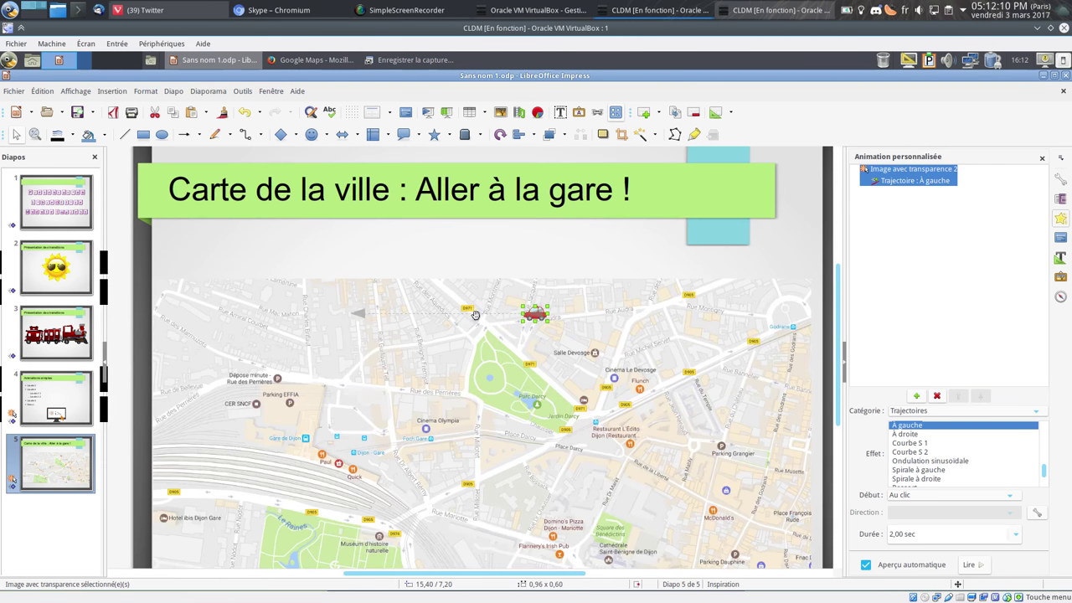
scroll(491, 310, "up", 1)
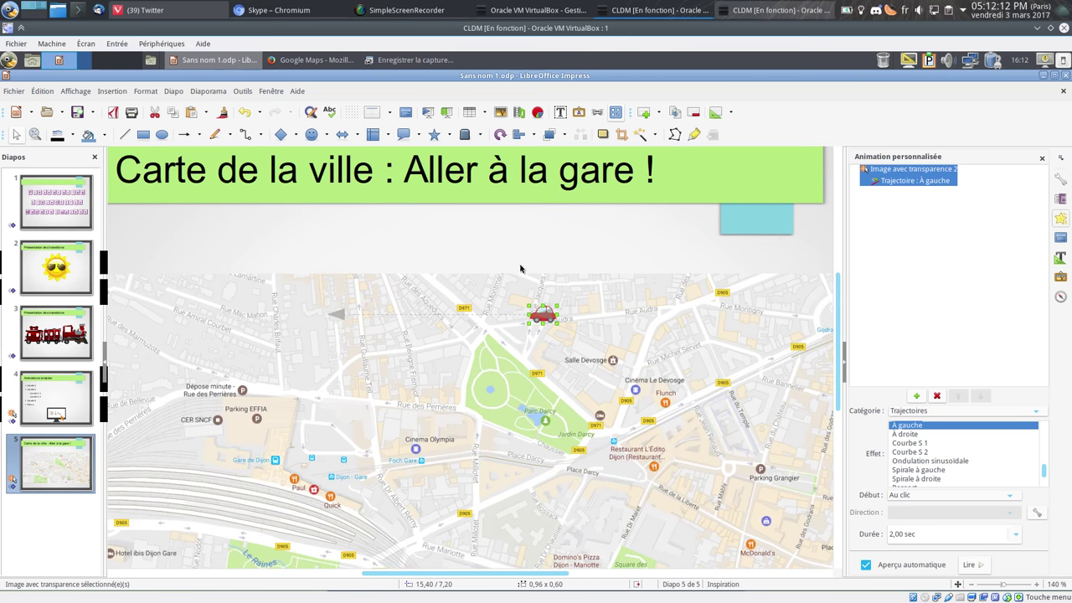
scroll(507, 245, "up", 1)
scroll(507, 245, "up", 1)
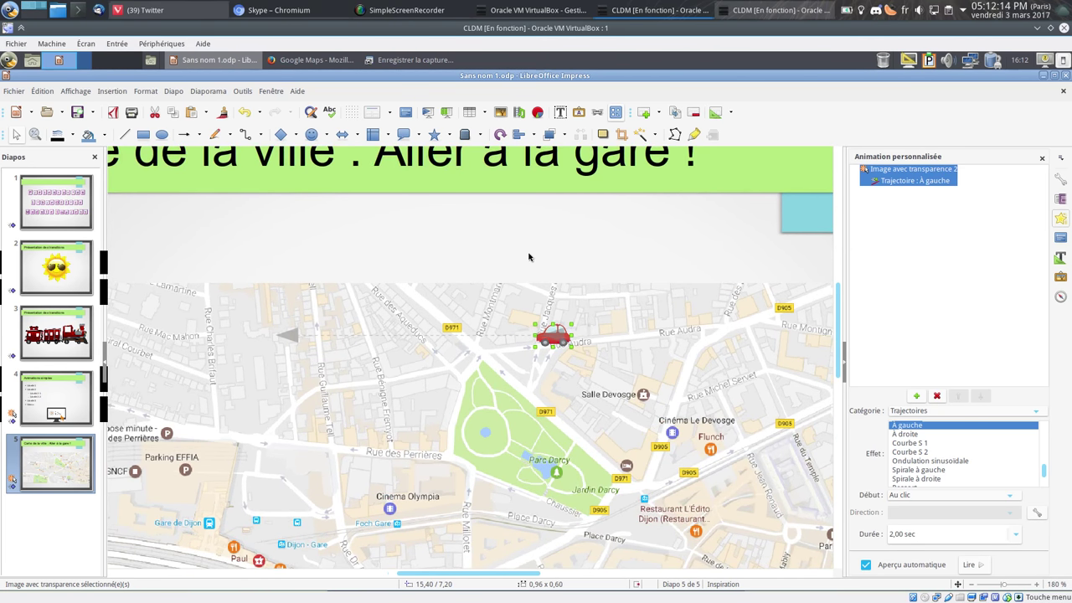
scroll(528, 257, "up", 1)
left_click(236, 354)
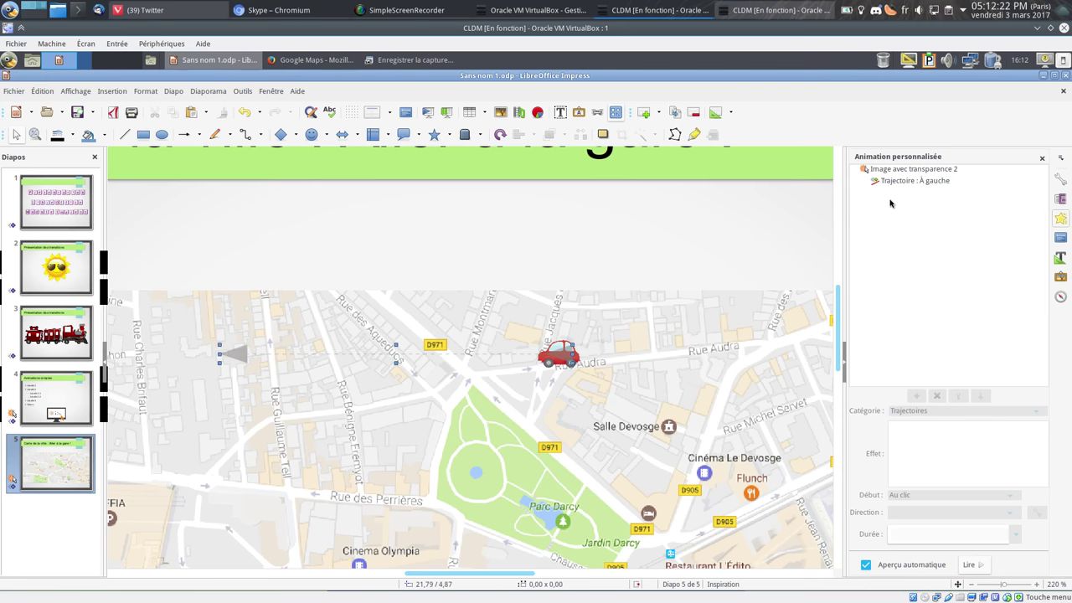
left_click(912, 181)
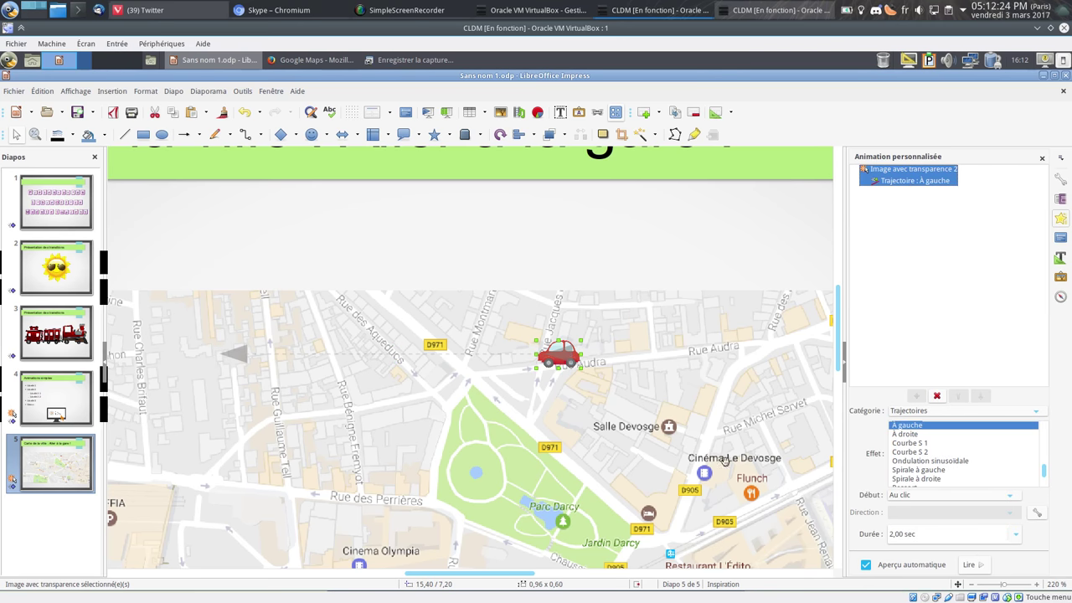
scroll(961, 472, "down", 1)
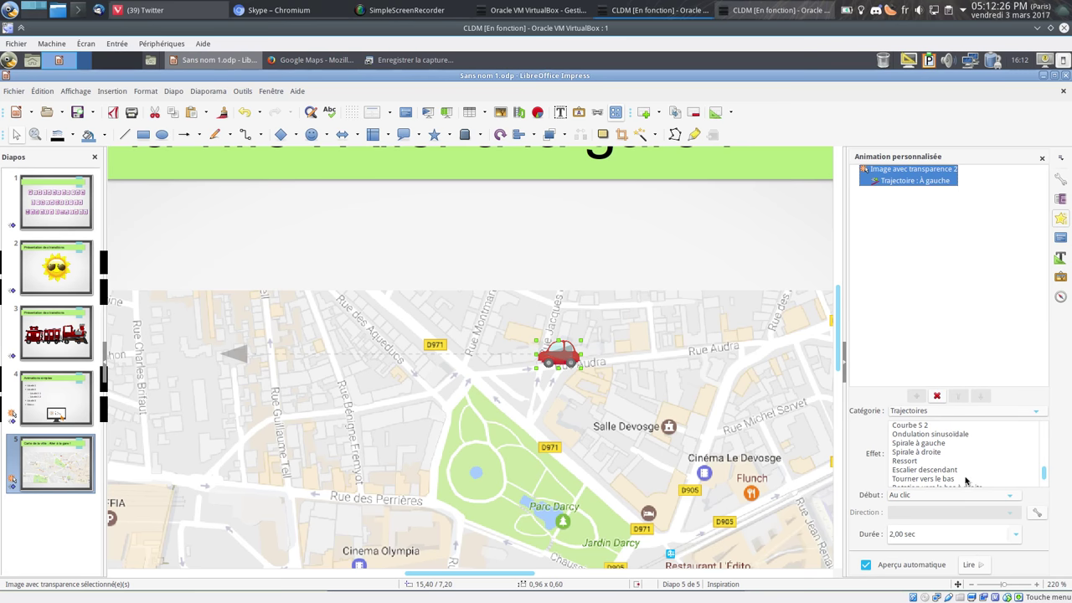
scroll(964, 480, "down", 2)
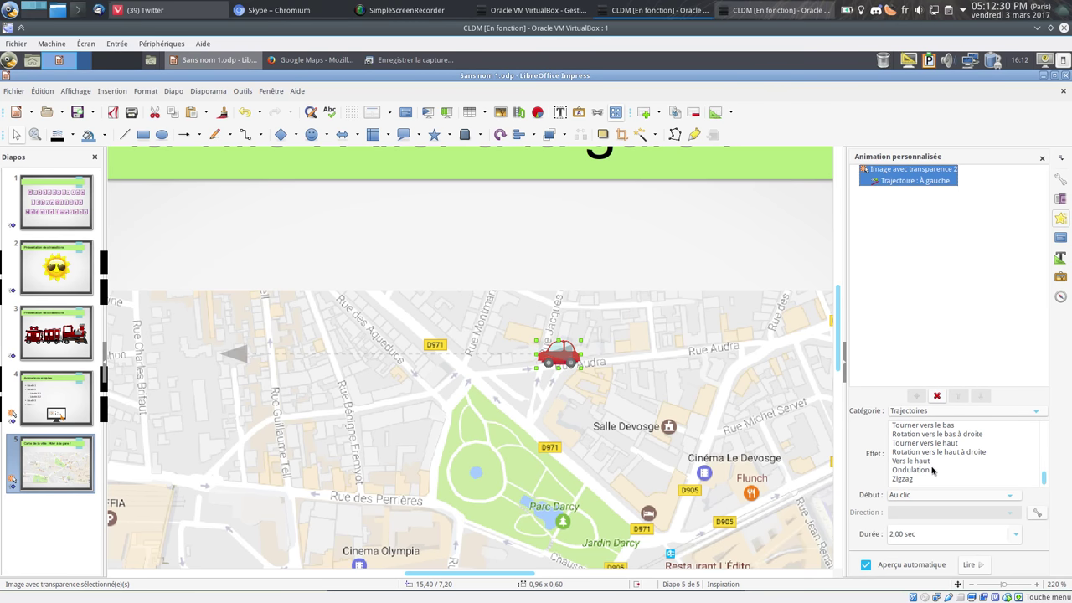
Shorten the car's leftward path to end at the crossroads just west of the car, then preview it.
left_click(219, 365)
left_click_drag(221, 361, 469, 379)
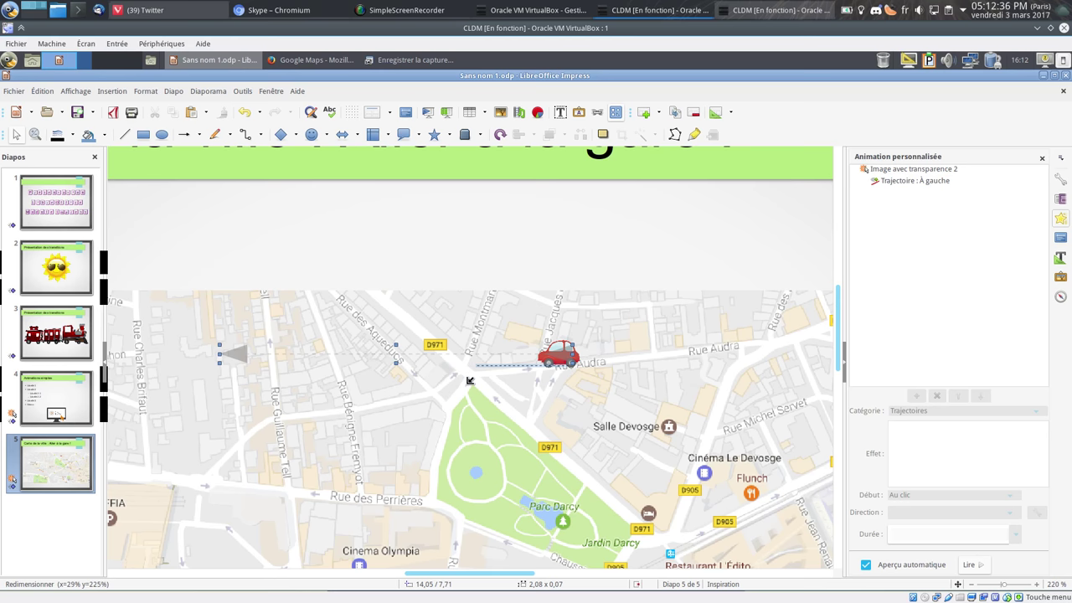
left_click_drag(470, 381, 469, 379)
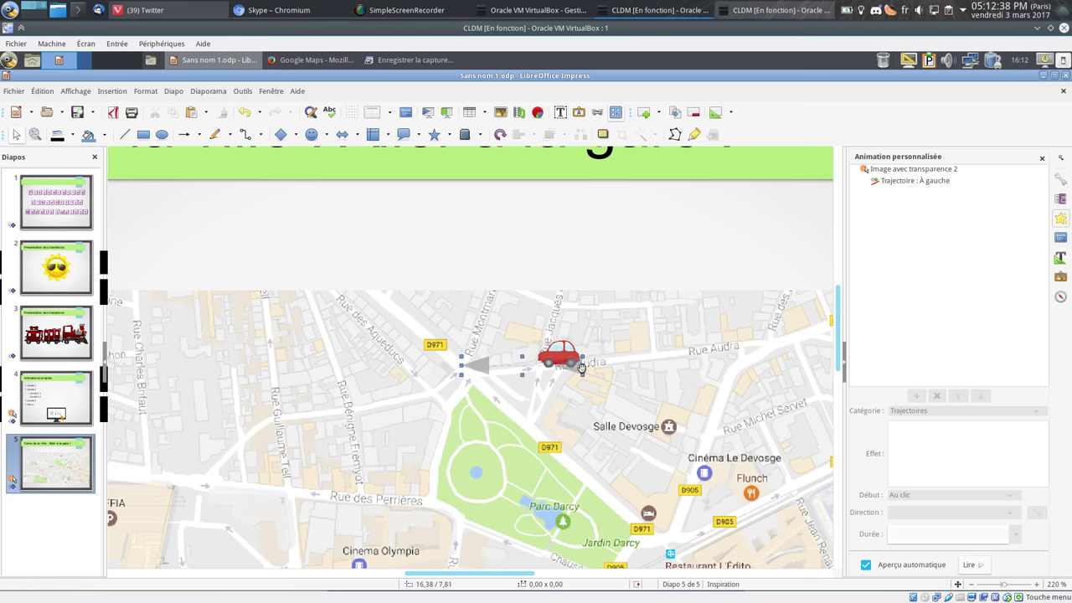
left_click_drag(582, 365, 567, 365)
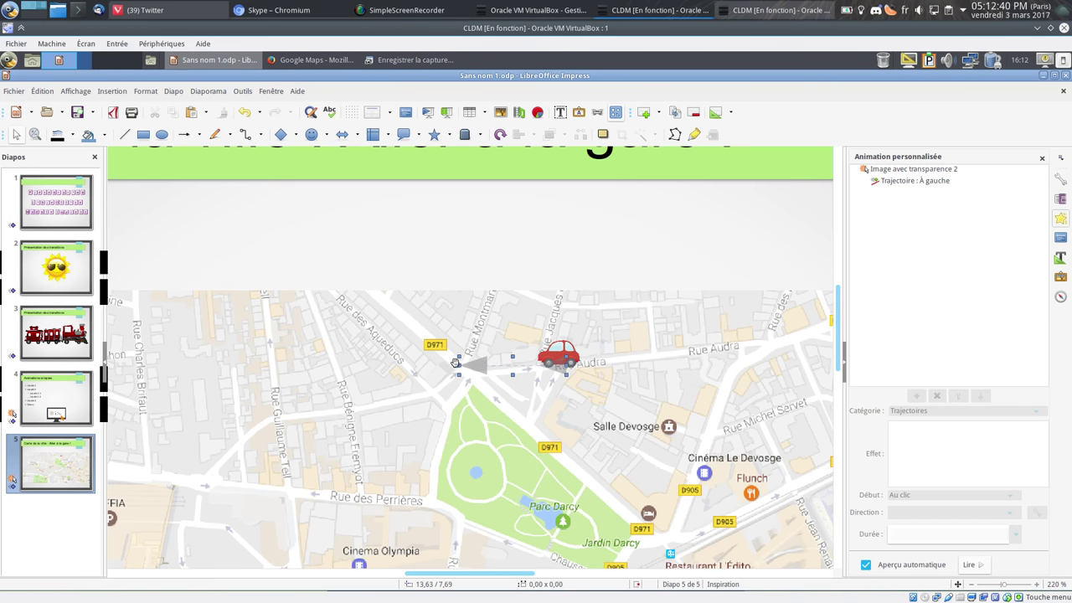
left_click(980, 566)
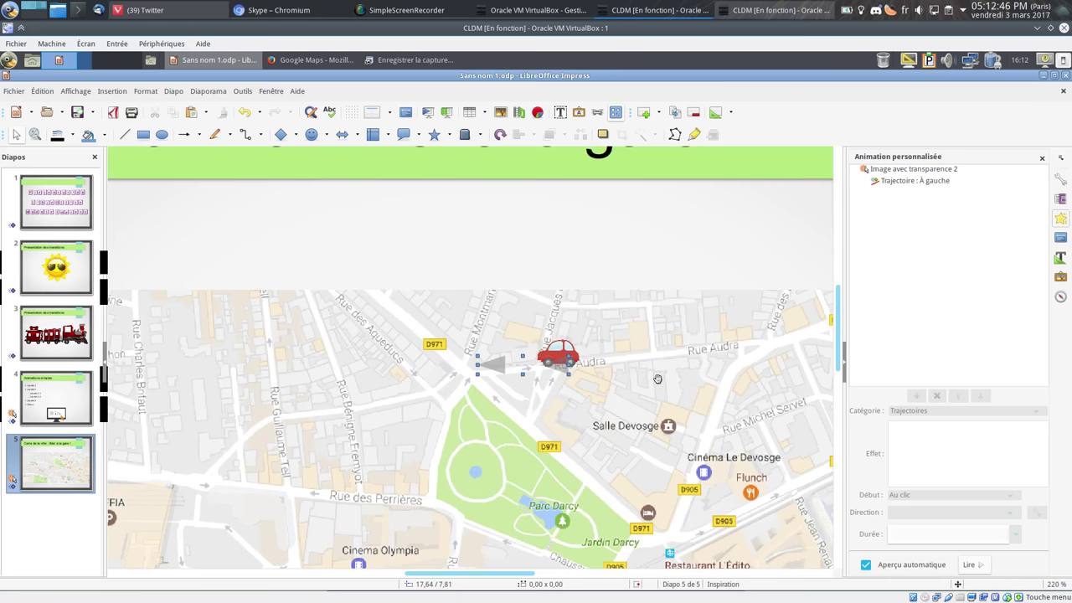
left_click(924, 181)
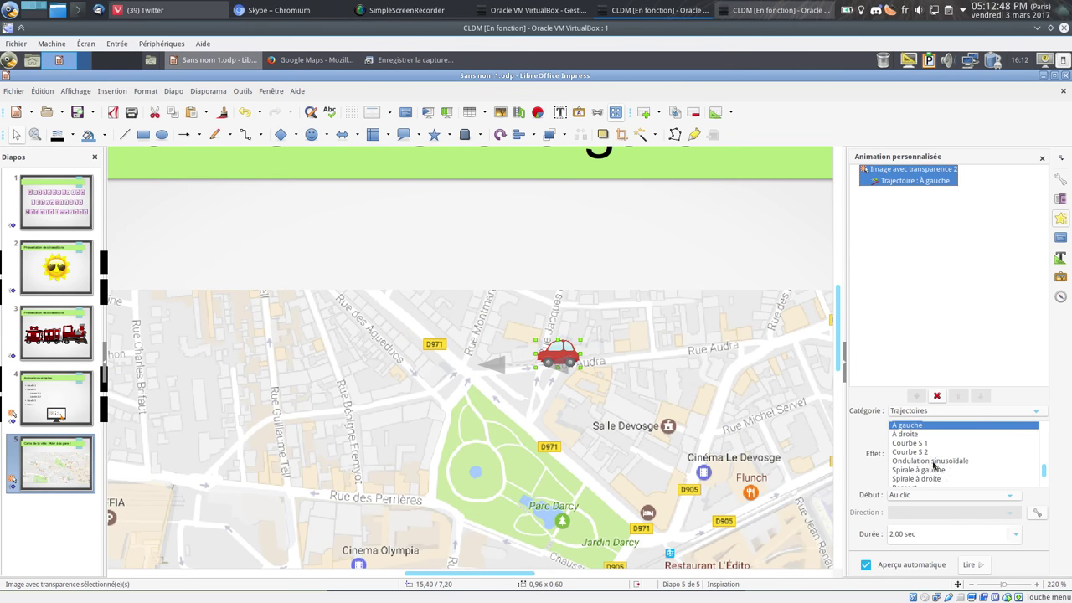
Change the car's motion path to Ondulation sinusoïdale.
left_click(930, 461)
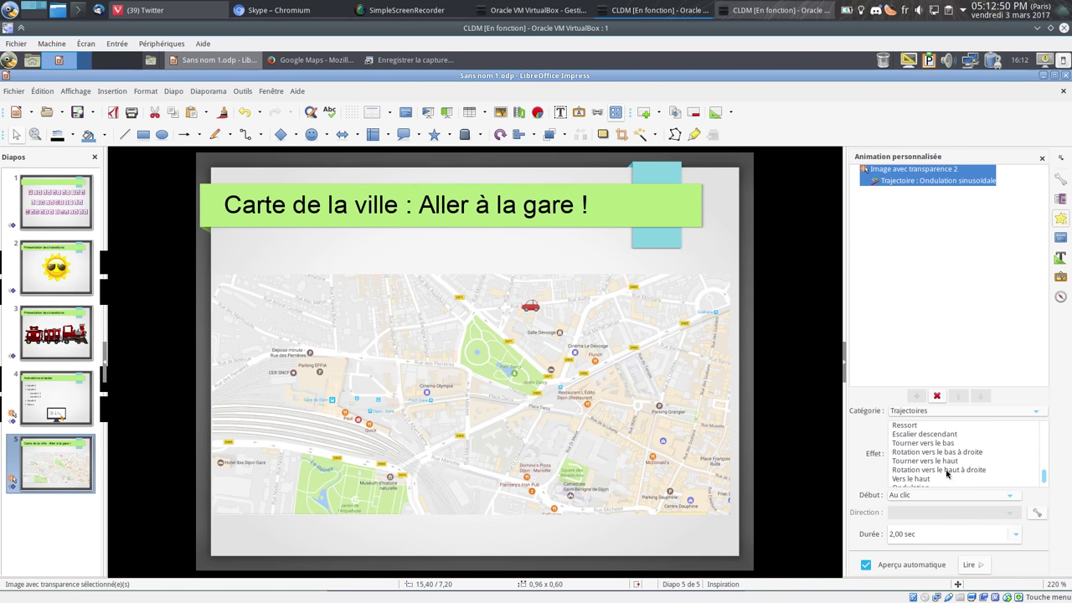
scroll(944, 460, "down", 1)
scroll(932, 463, "up", 3)
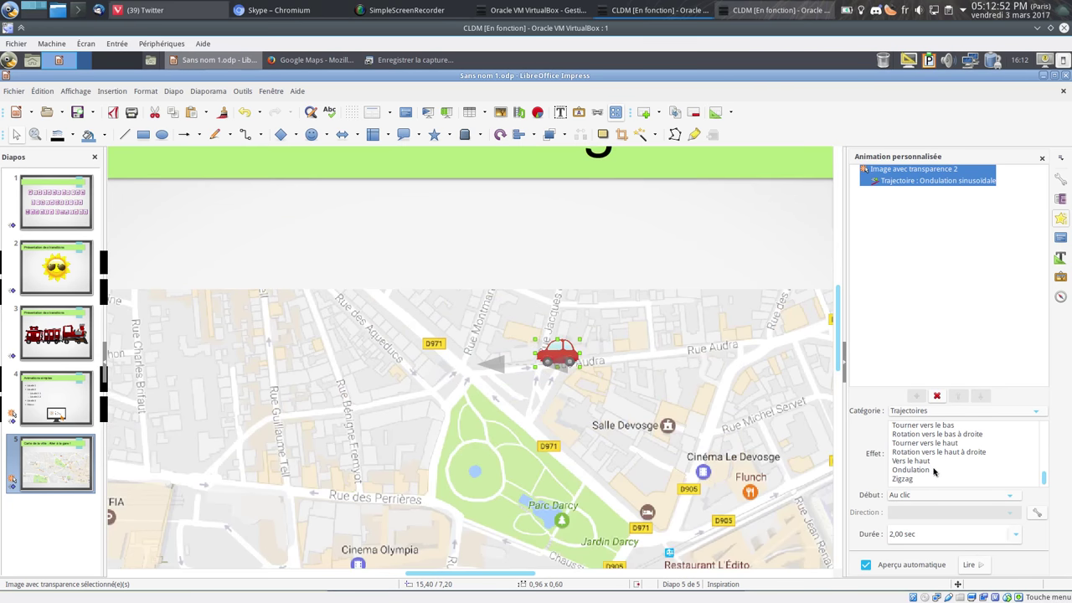
scroll(933, 467, "up", 3)
scroll(934, 472, "up", 1)
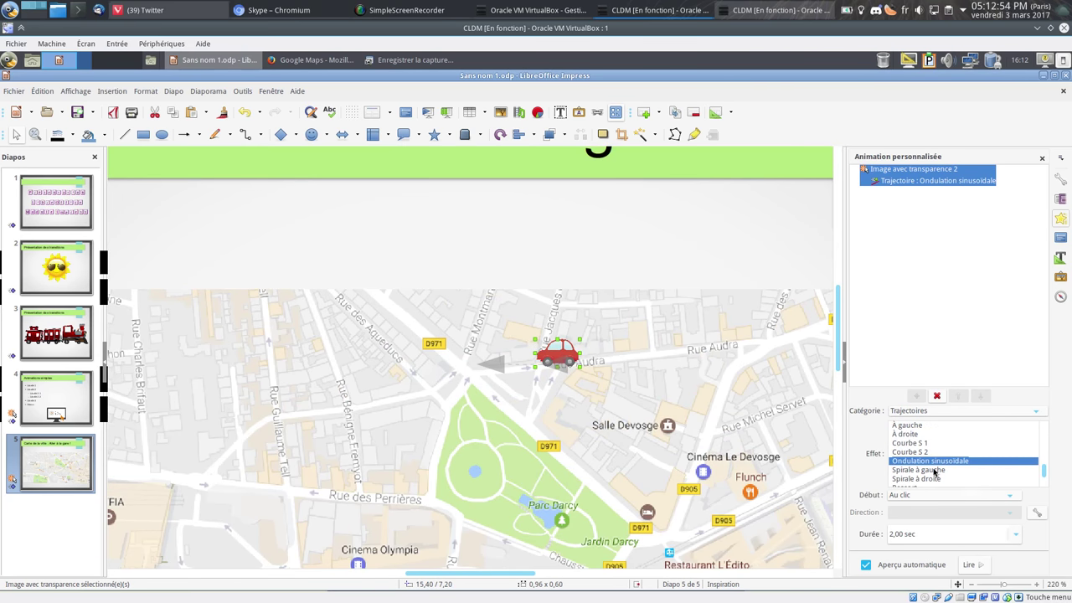
scroll(933, 470, "up", 1)
scroll(932, 468, "up", 1)
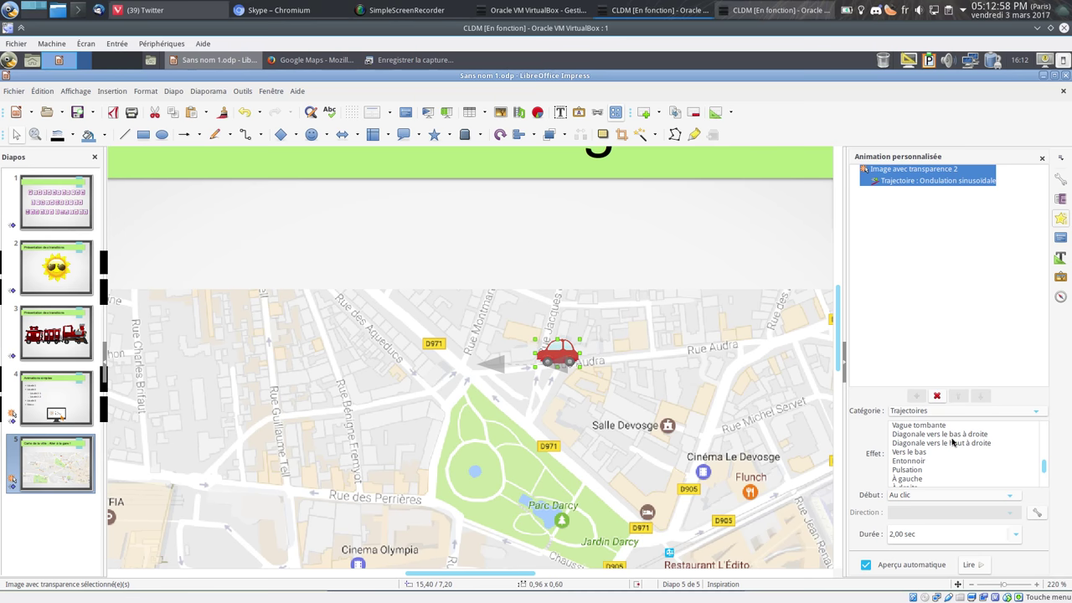
Zoom in, move the car slightly lower on Rue Audra, and select the grey arrow beside it.
scroll(952, 448, "up", 1)
scroll(951, 445, "up", 1)
scroll(951, 443, "up", 1)
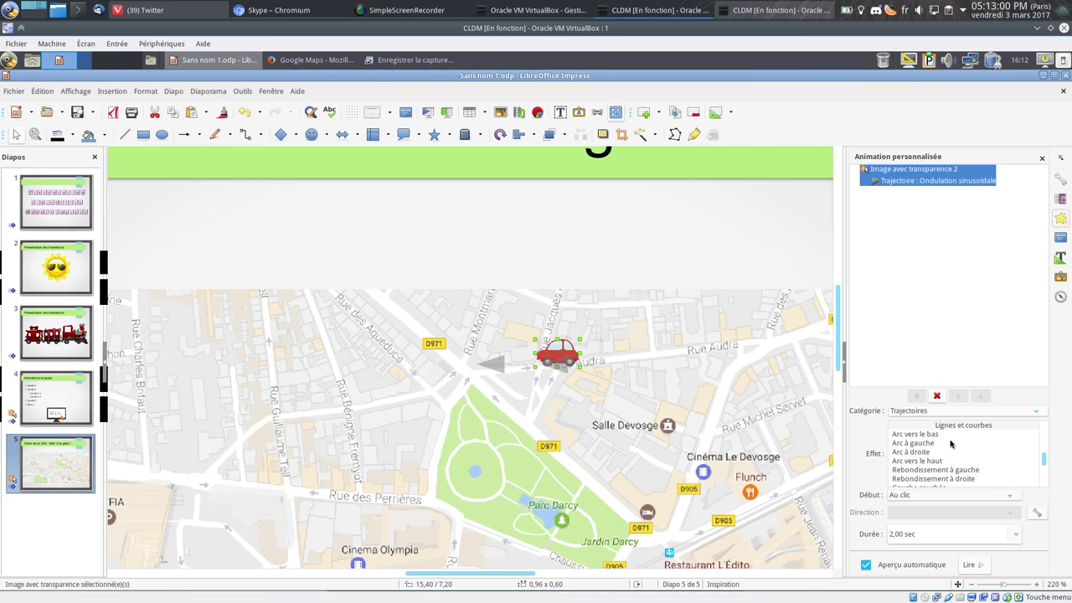
scroll(965, 470, "up", 2)
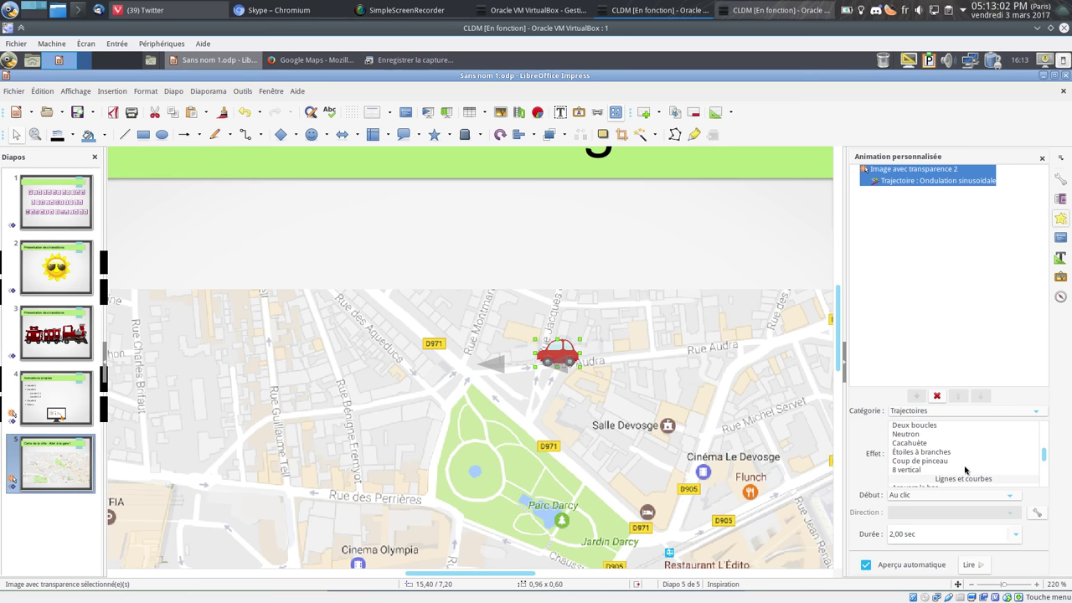
scroll(964, 470, "up", 1)
scroll(964, 470, "up", 1)
scroll(965, 470, "up", 1)
scroll(965, 469, "up", 2)
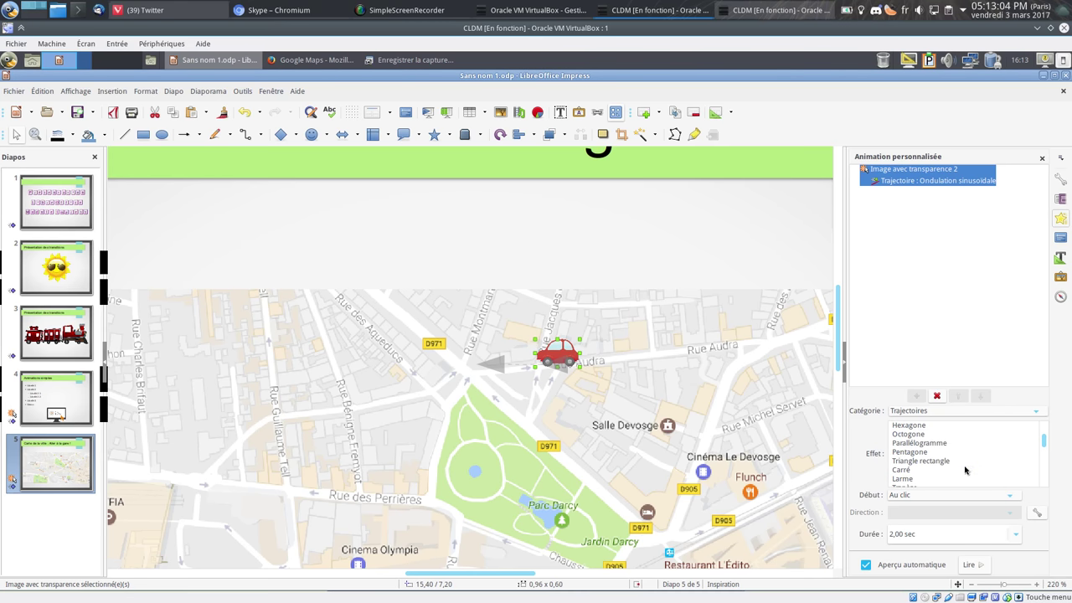
scroll(964, 469, "up", 1)
scroll(965, 469, "down", 3)
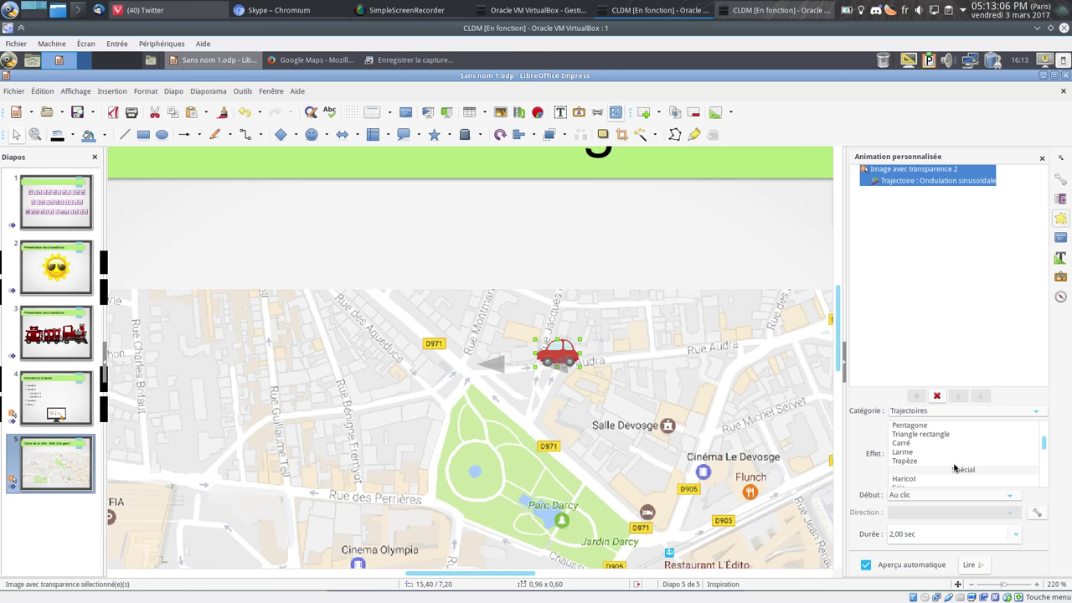
left_click_drag(565, 351, 566, 360)
left_click(503, 377)
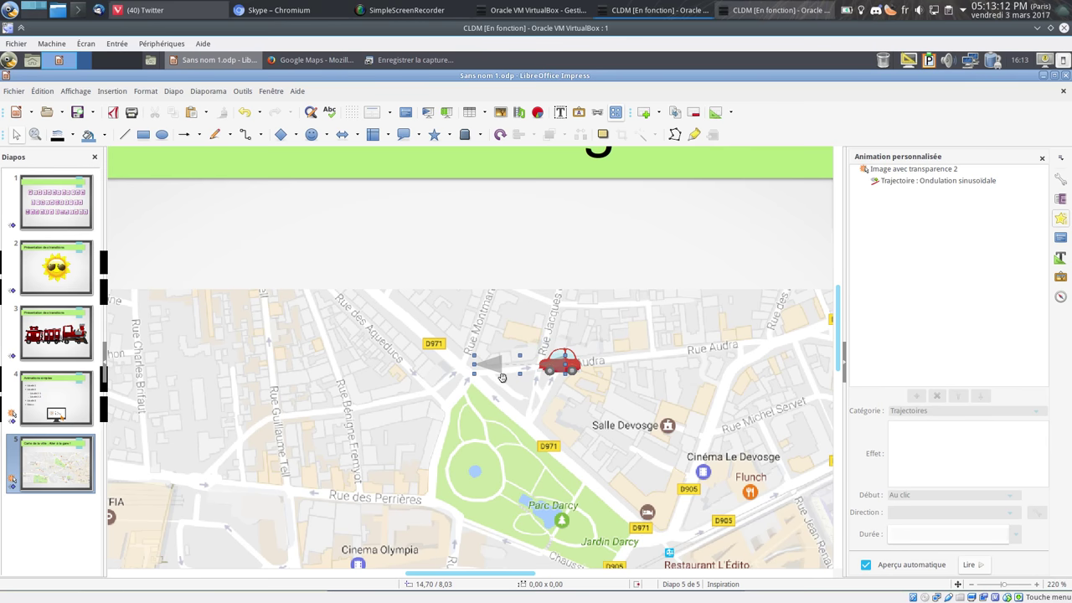
Nudge the grey arrow left, then add a second car animation: Diagonale vers le bas à droite motion path.
key("Left")
left_click(569, 374)
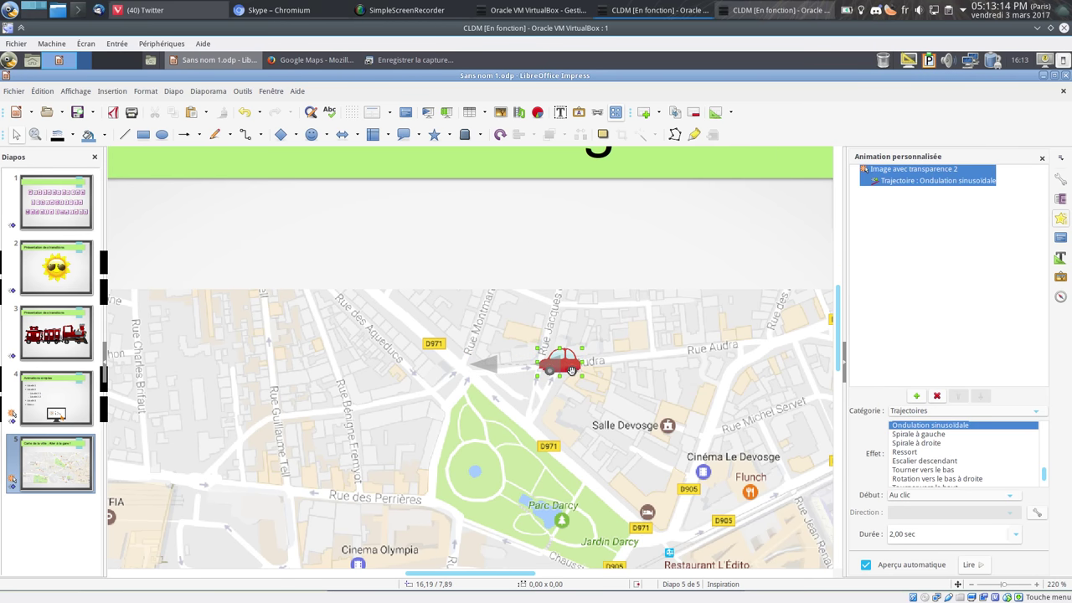
left_click(916, 396)
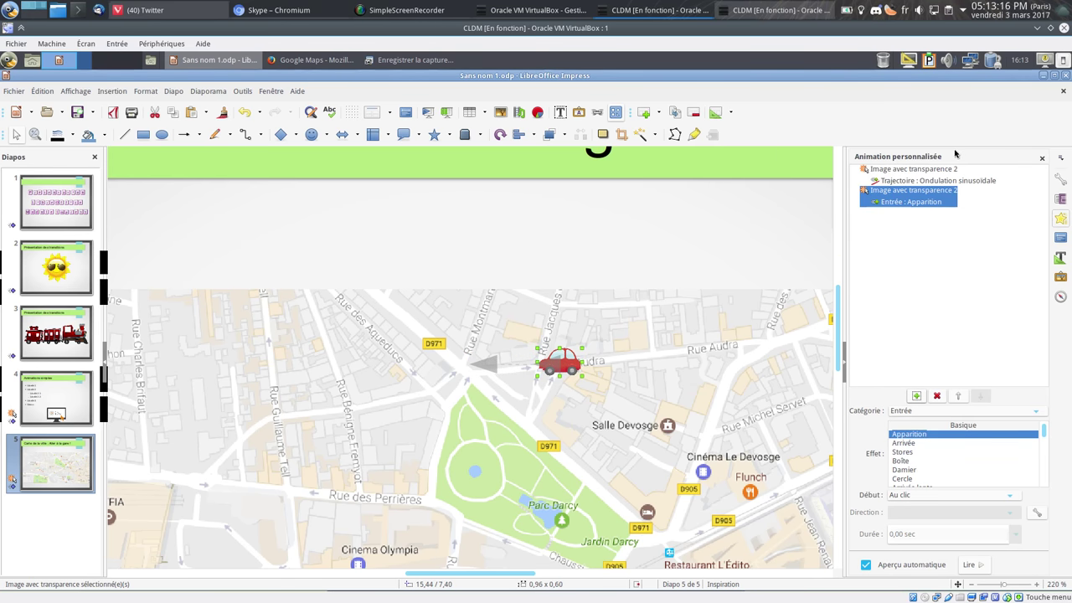
left_click(926, 411)
left_click(921, 455)
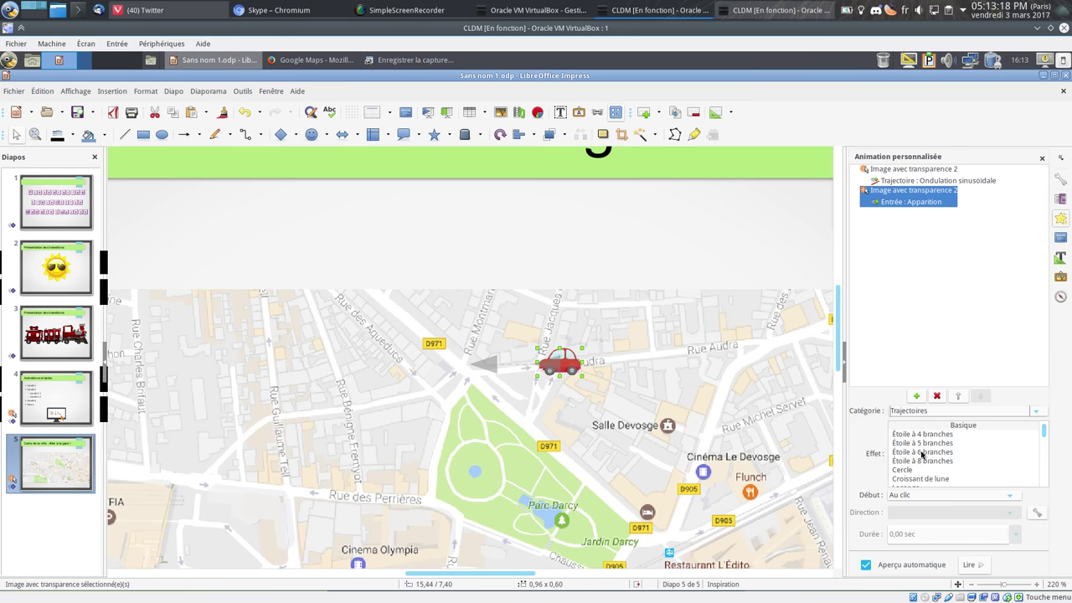
left_click_drag(1045, 430, 1047, 469)
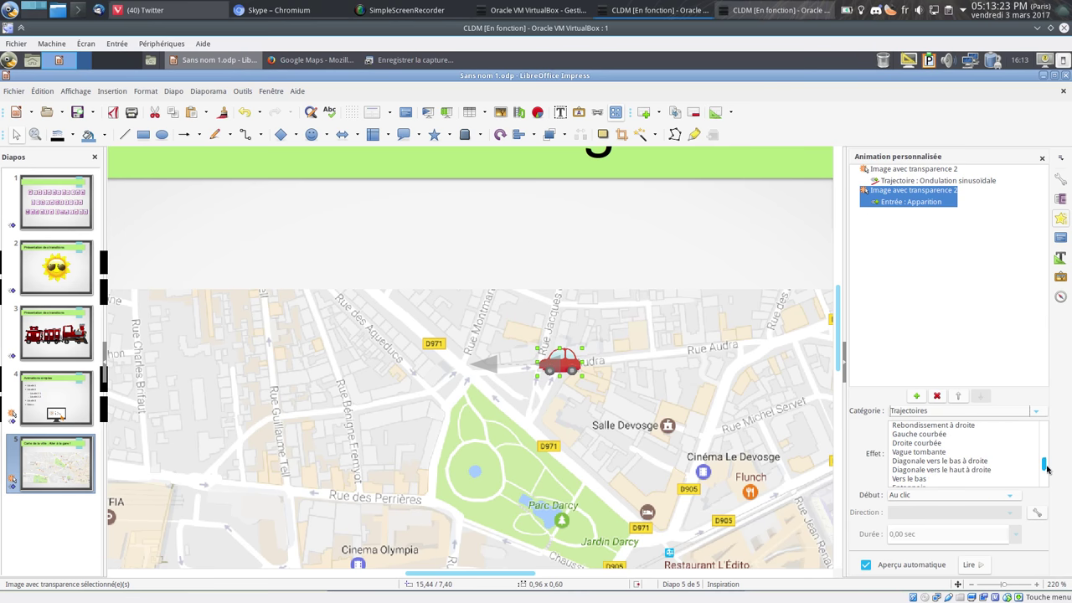
left_click(984, 462)
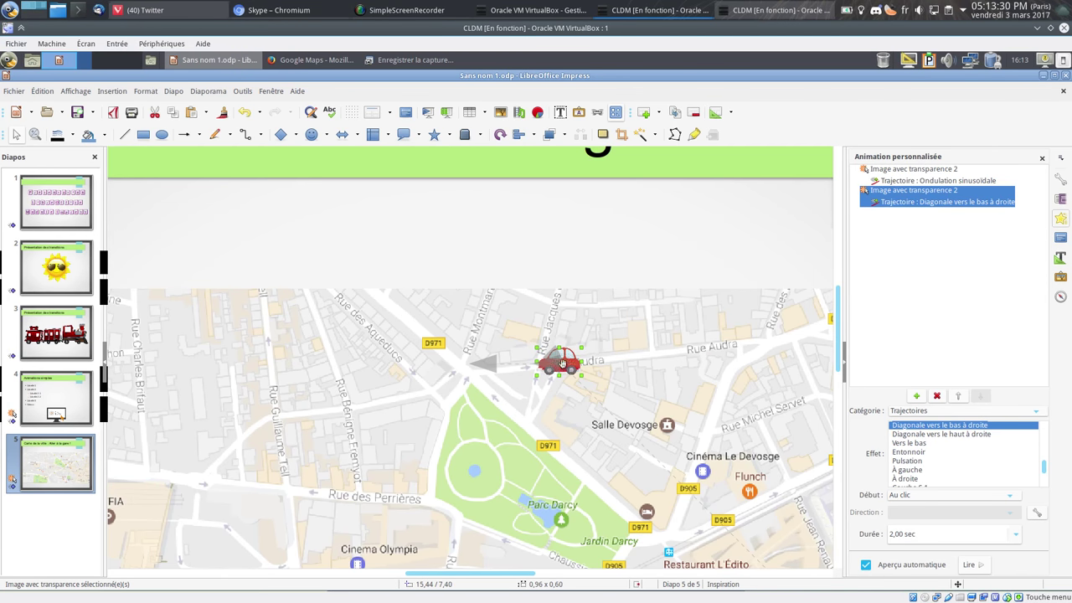
left_click(560, 363)
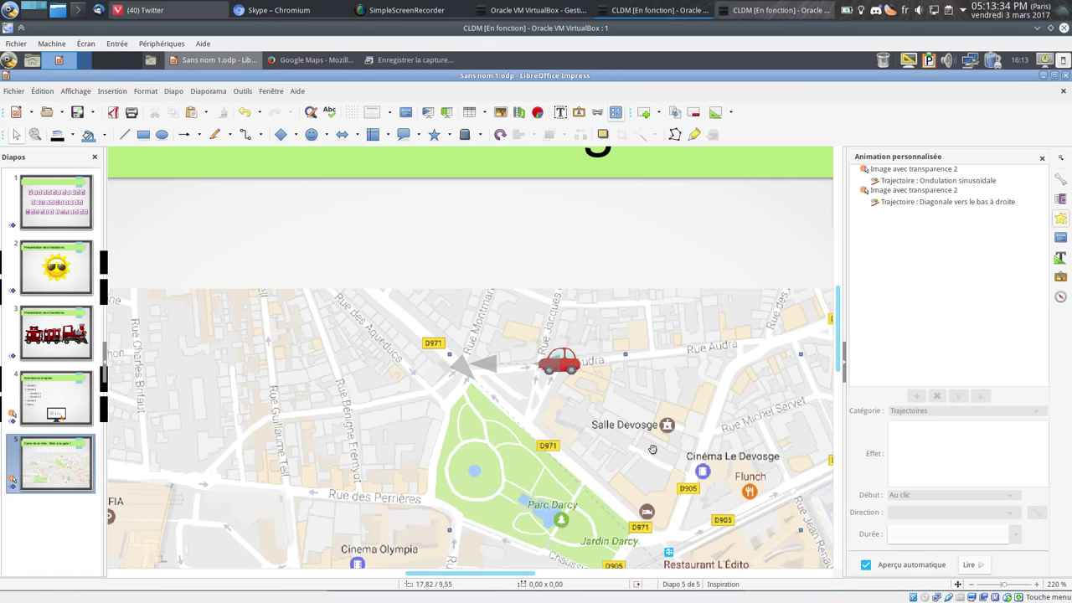
Zoom out, pull the diagonal path's end down along Jardin Darcy and its start to the park's top.
scroll(720, 443, "down", 1, "ctrl")
scroll(737, 469, "down", 1, "ctrl")
scroll(753, 490, "down", 2, "ctrl")
scroll(757, 496, "down", 2)
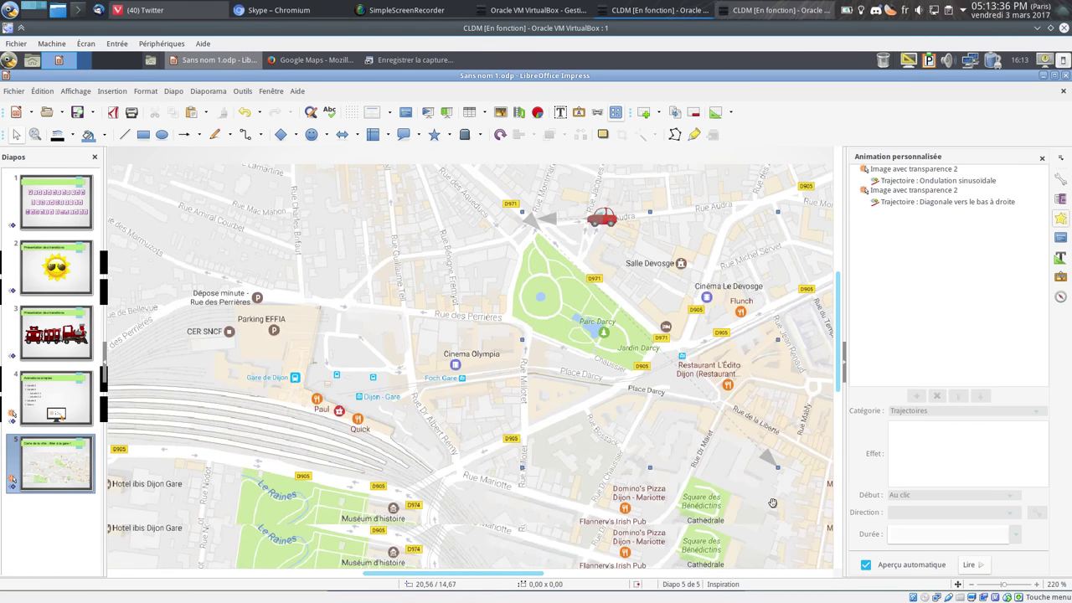
left_click_drag(777, 466, 671, 344)
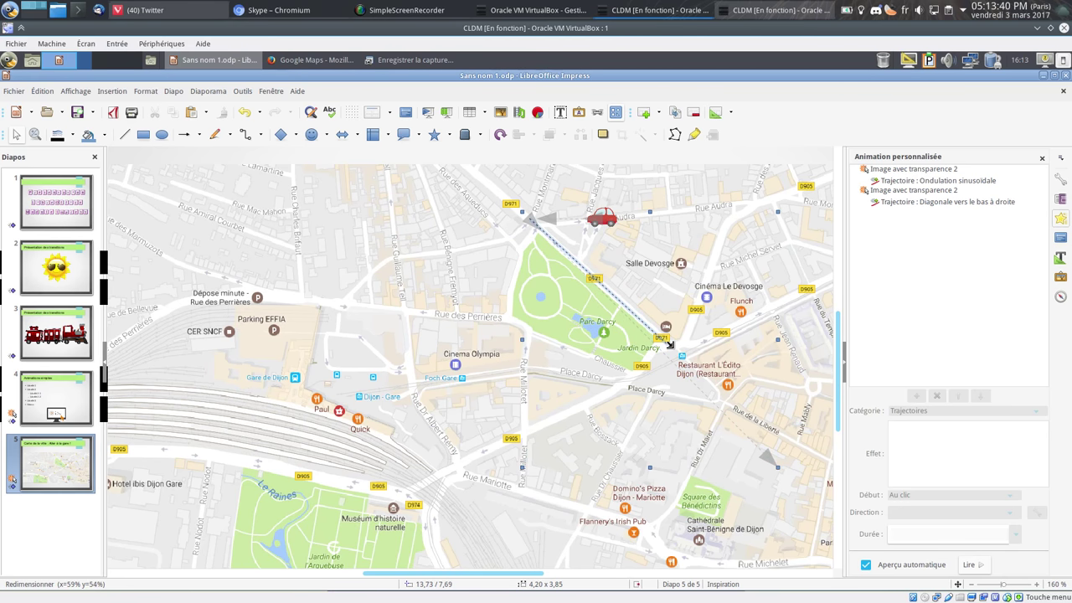
left_click_drag(667, 342, 667, 342)
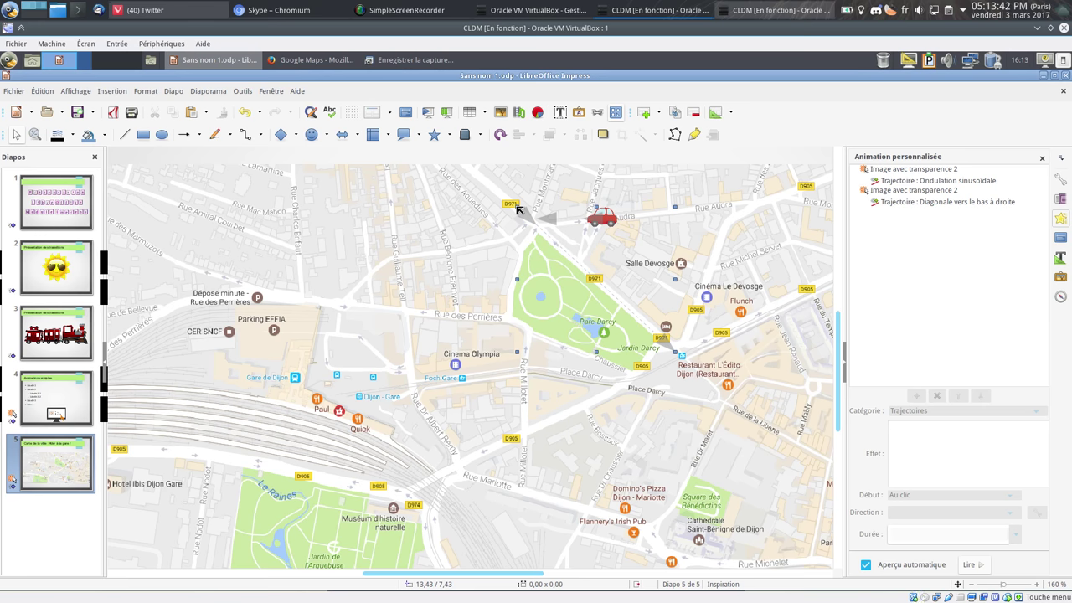
mouse_move(519, 211)
left_mouse_down()
mouse_move(549, 229)
mouse_move(531, 223)
mouse_move(548, 219)
mouse_move(524, 215)
left_mouse_up()
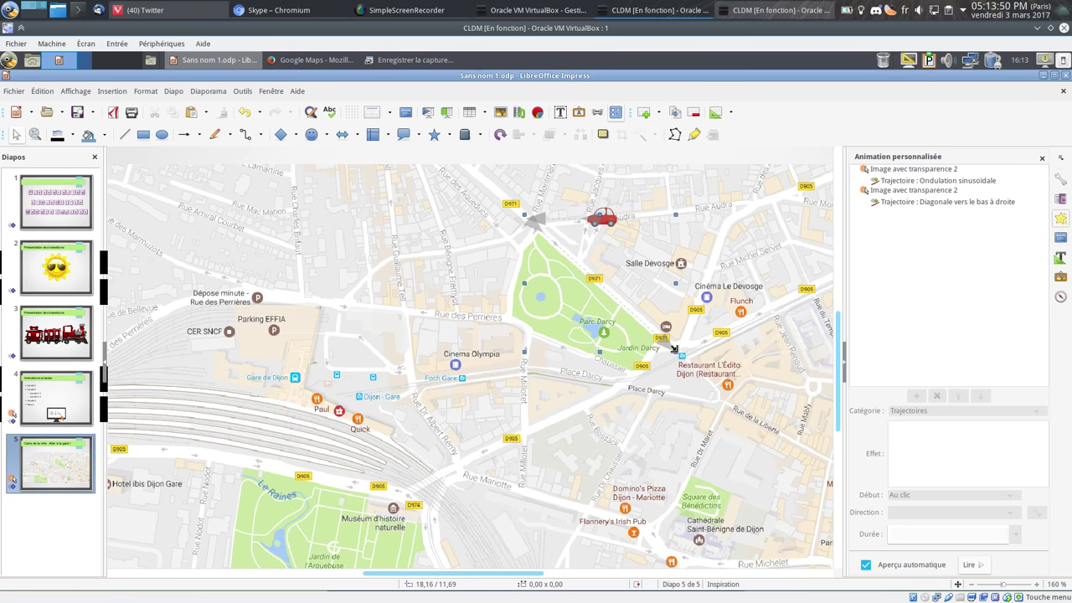
Set the car's diagonal path animation to Démarrer après le précédent.
left_click(922, 195)
right_click(922, 195)
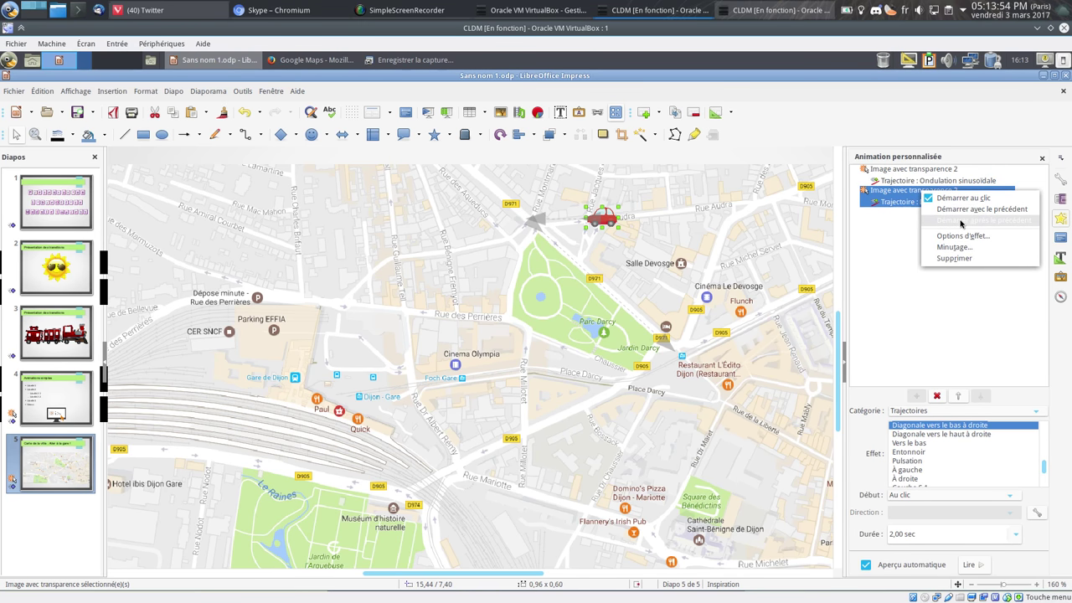
left_click(961, 221)
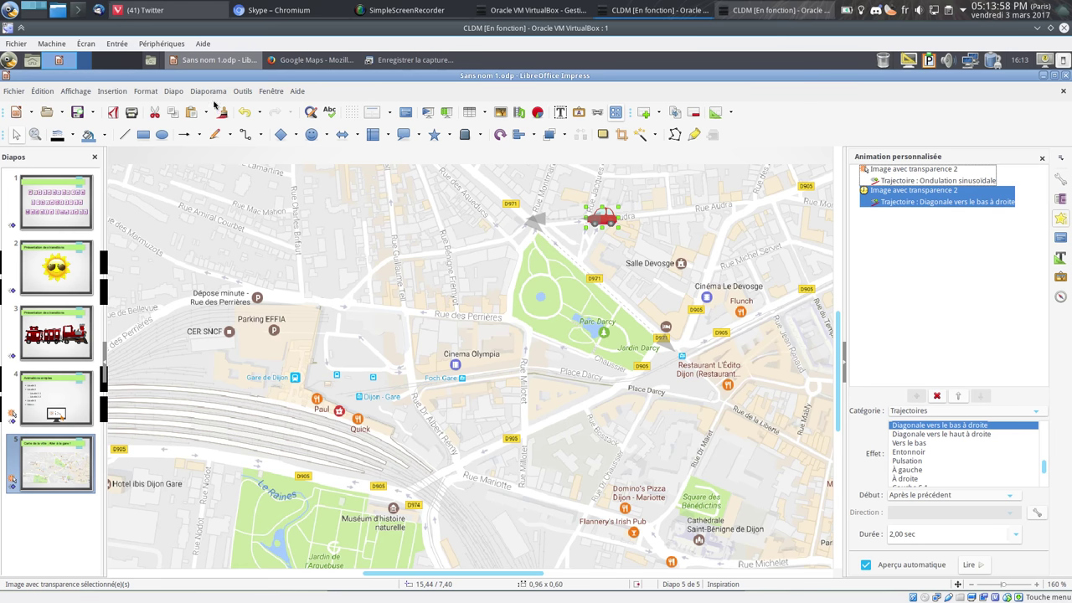
Save the presentation and start the slideshow from the current slide.
left_click(77, 112)
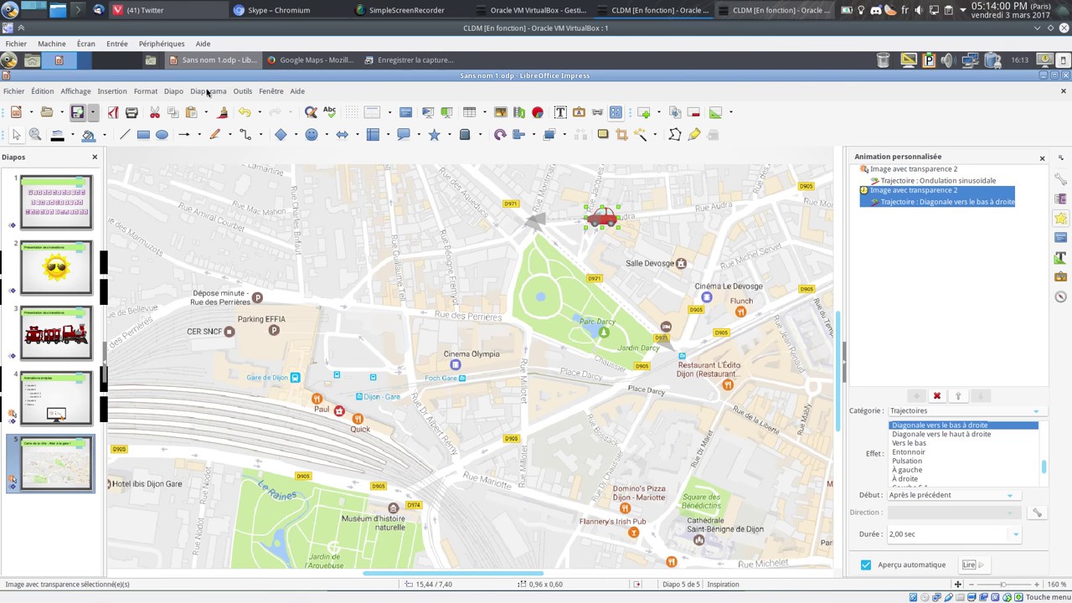
left_click(208, 91)
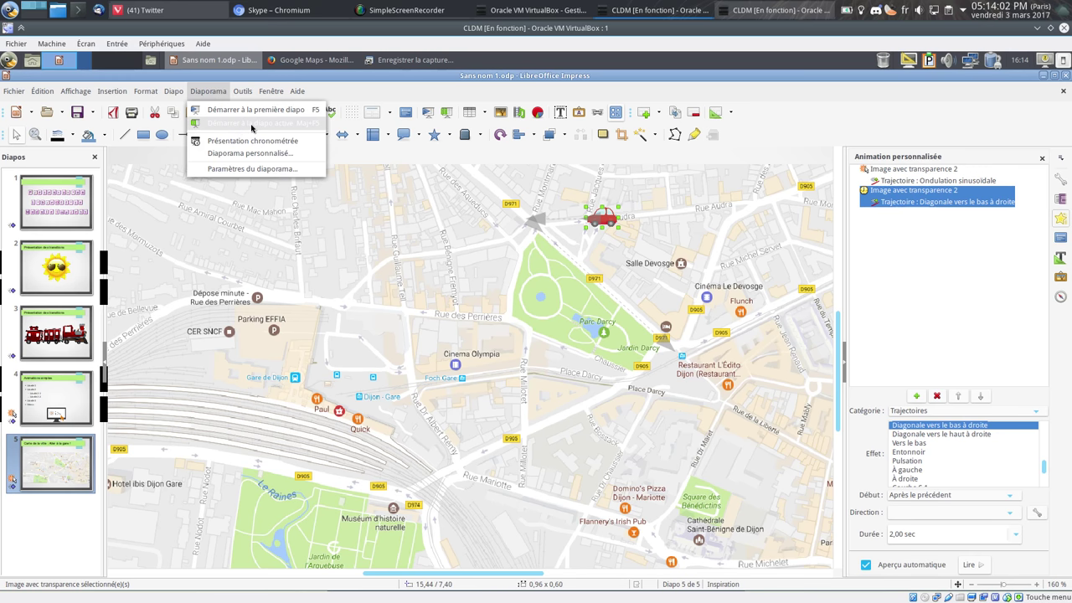
left_click(251, 125)
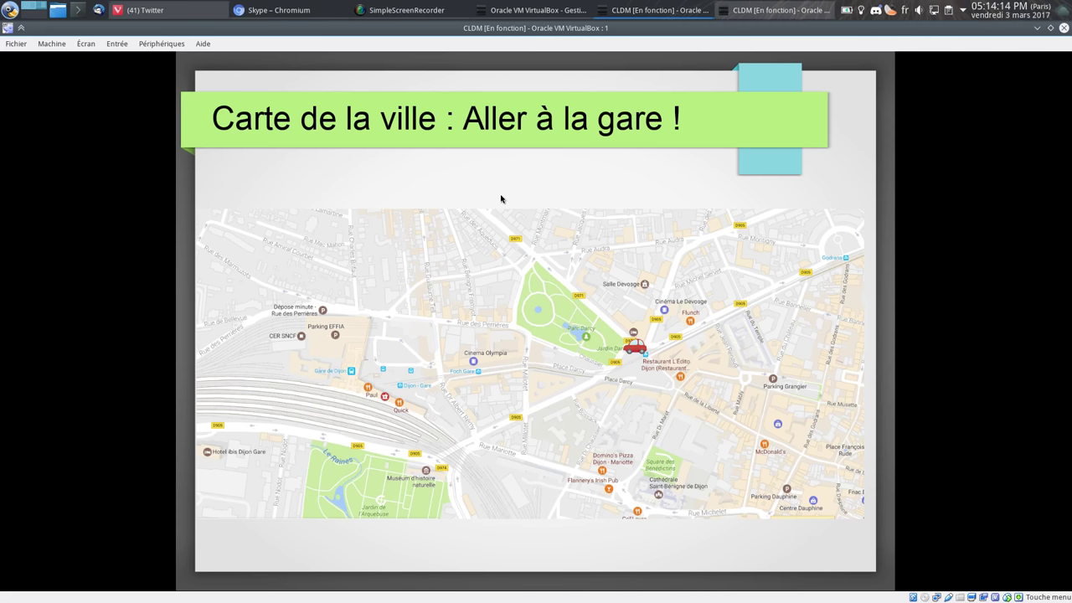
key("Escape")
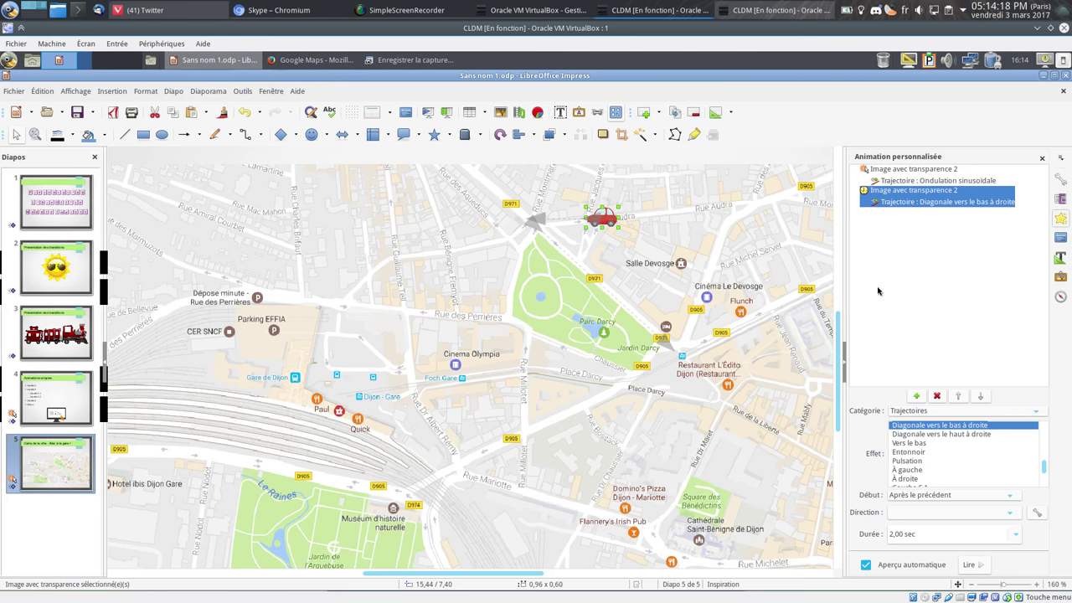
Add a third animation to the car, set to start after the previous one.
left_click(916, 396)
right_click(921, 224)
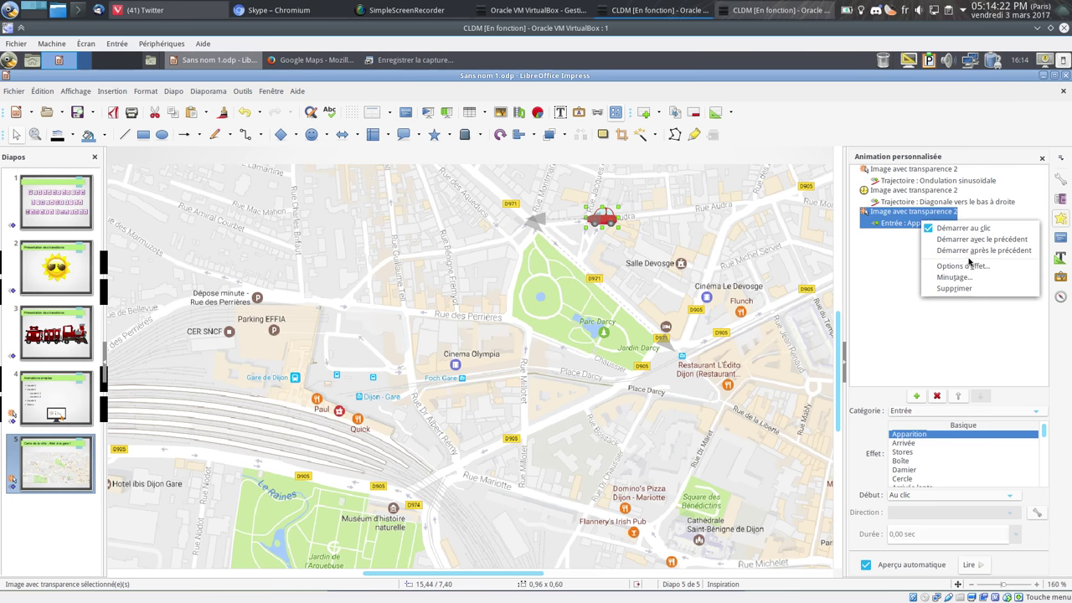
left_click(996, 250)
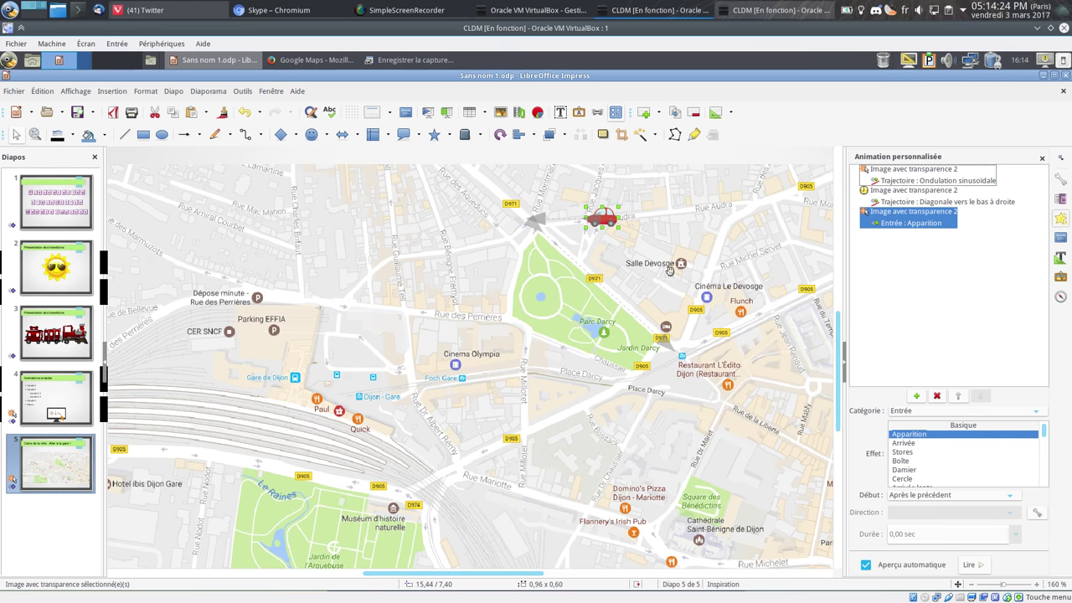
Change its effect to the Trajectoires path 'Diagonale vers le bas à droite'.
left_click(954, 410)
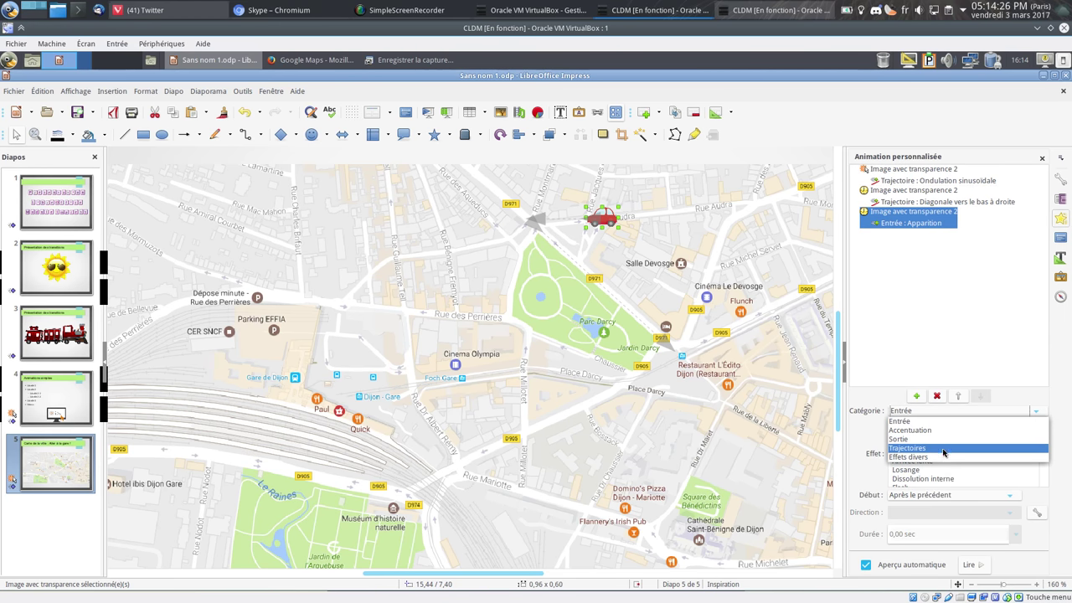
left_click(945, 452)
scroll(942, 472, "down", 1)
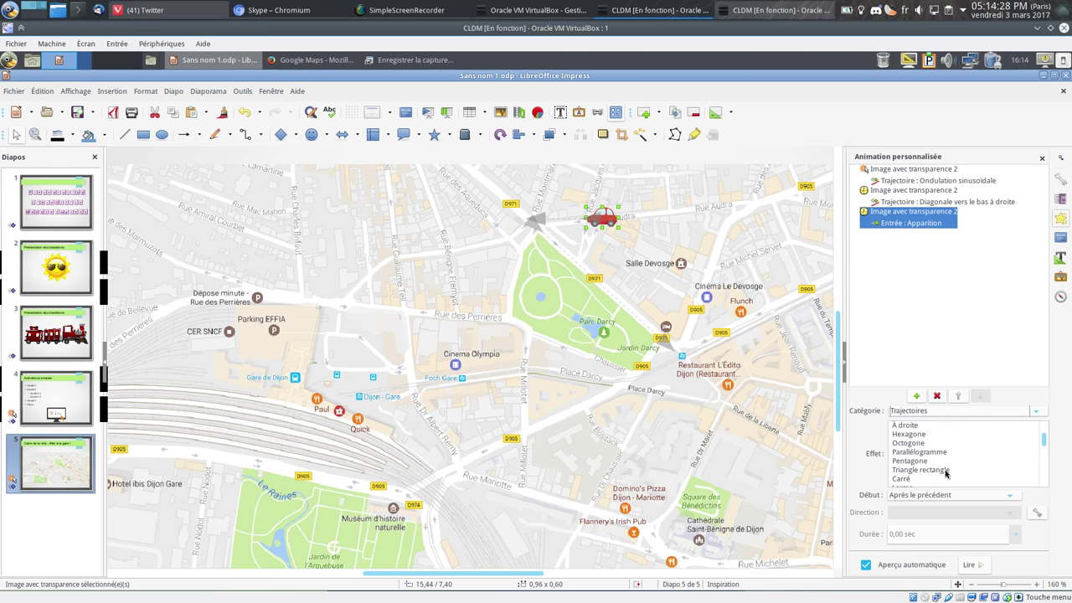
scroll(946, 473, "down", 2)
scroll(951, 475, "down", 1)
scroll(952, 476, "down", 1)
scroll(953, 476, "down", 2)
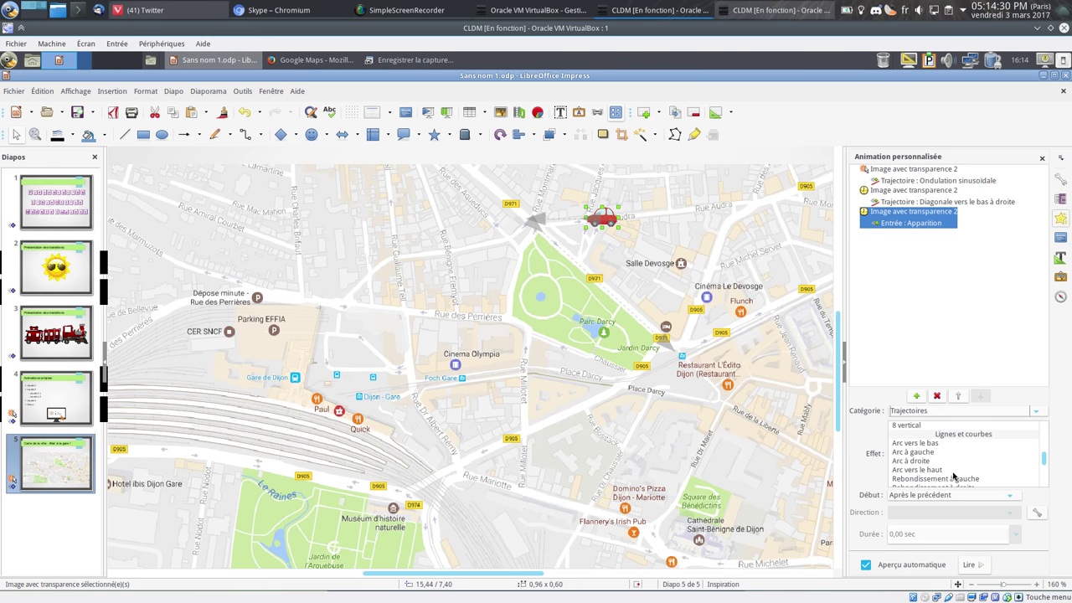
scroll(955, 476, "down", 2)
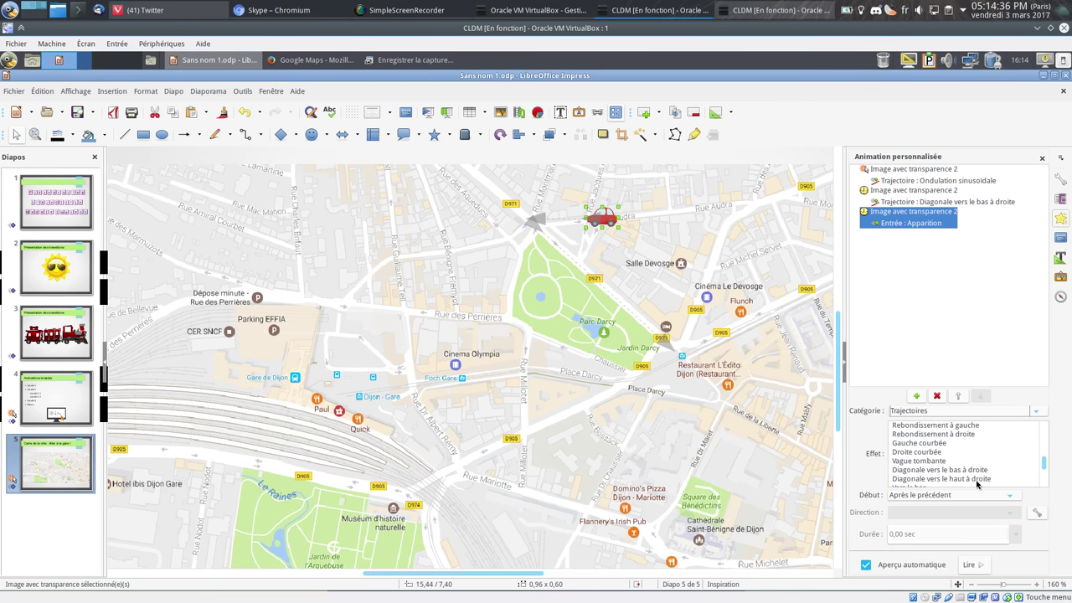
scroll(976, 483, "down", 1)
scroll(977, 484, "down", 1)
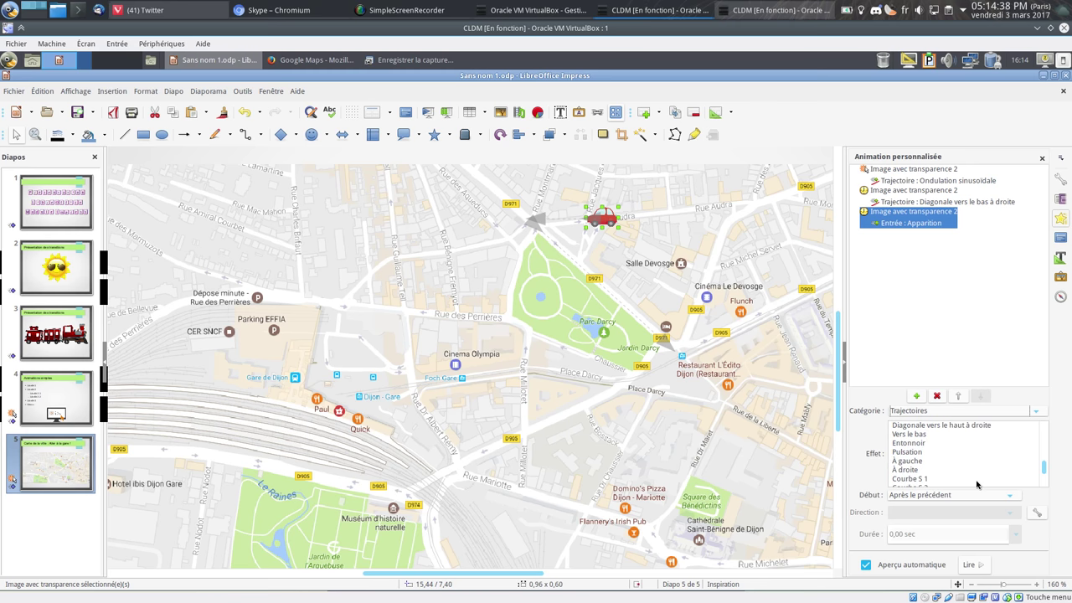
scroll(976, 483, "down", 1)
scroll(977, 483, "down", 1)
scroll(976, 483, "down", 1)
scroll(977, 483, "down", 1)
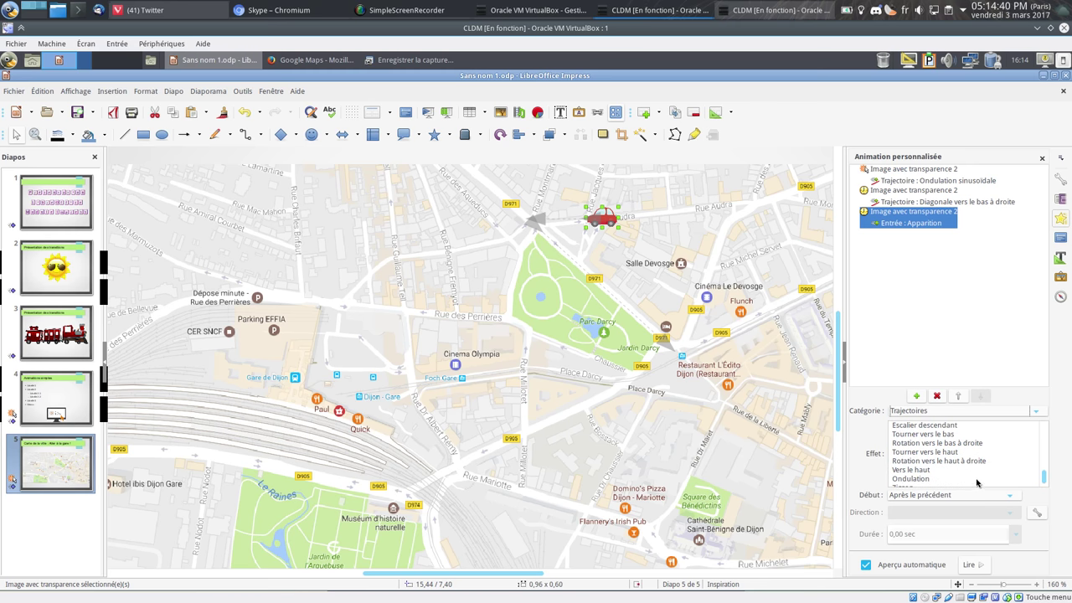
scroll(976, 475, "up", 1)
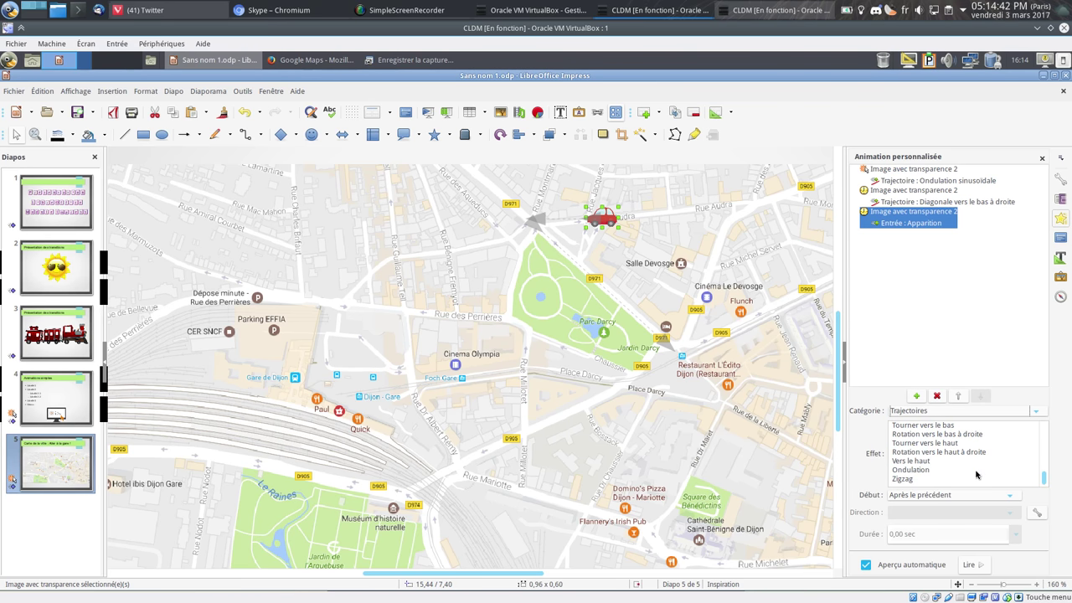
scroll(976, 475, "up", 1)
scroll(977, 475, "up", 2)
scroll(979, 474, "up", 2)
scroll(978, 474, "up", 1)
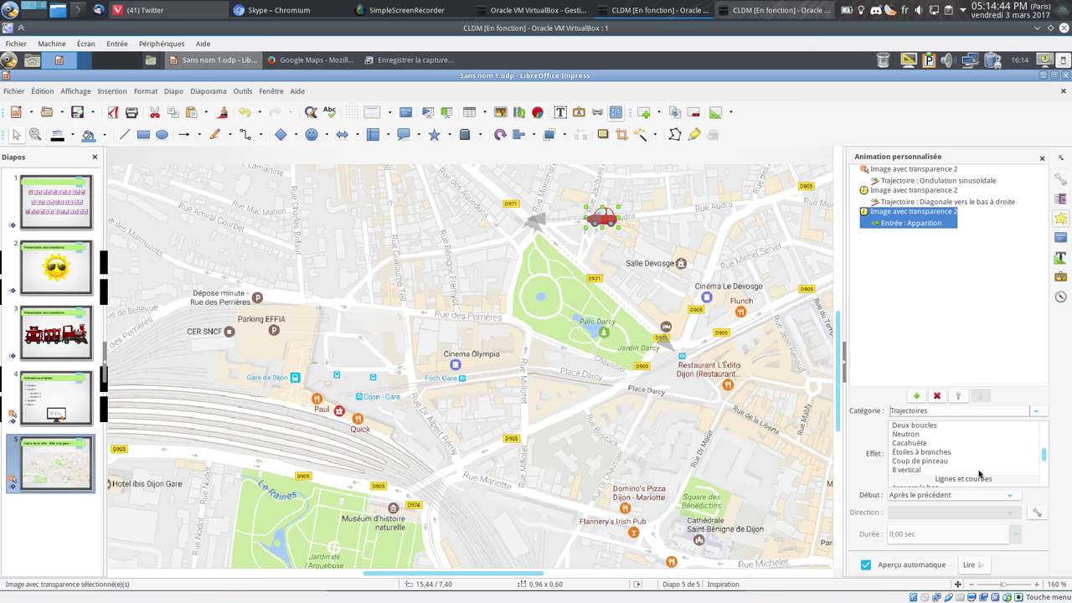
scroll(979, 474, "up", 1)
scroll(980, 474, "up", 1)
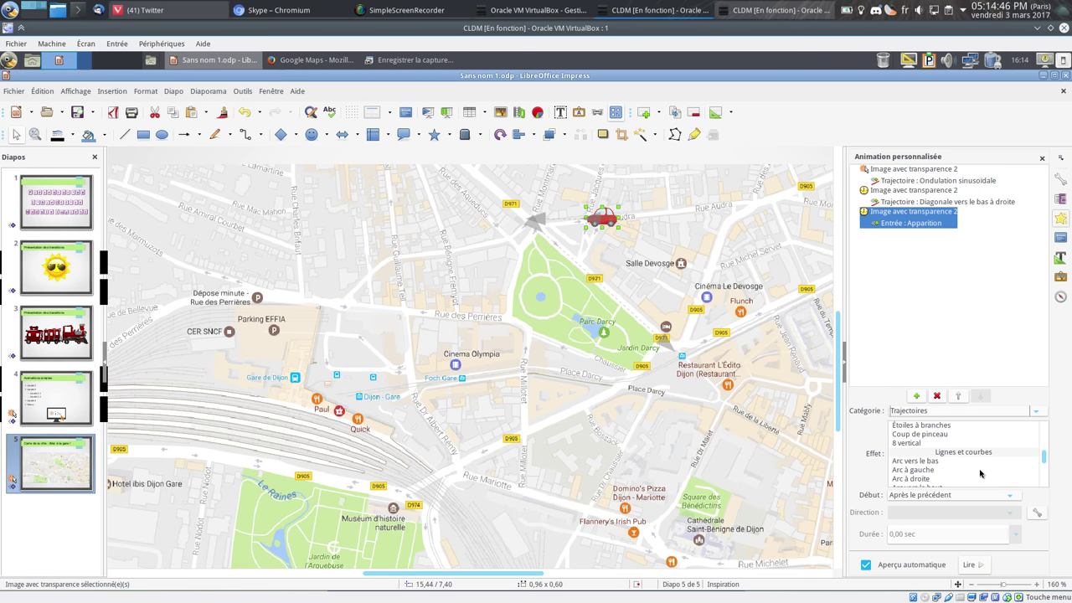
scroll(979, 474, "down", 1)
scroll(970, 478, "down", 1)
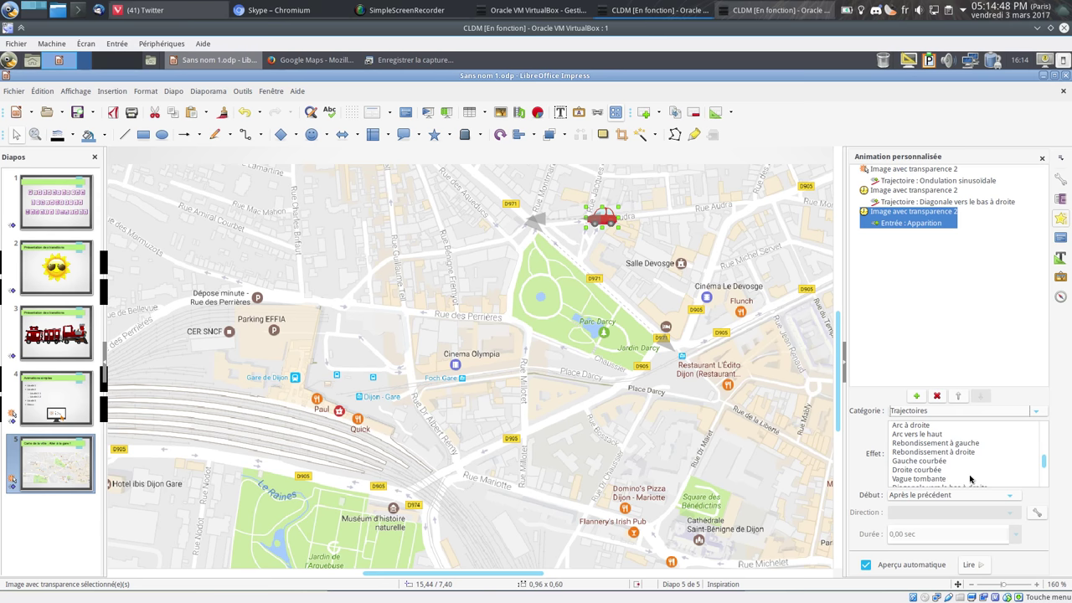
scroll(940, 480, "up", 1)
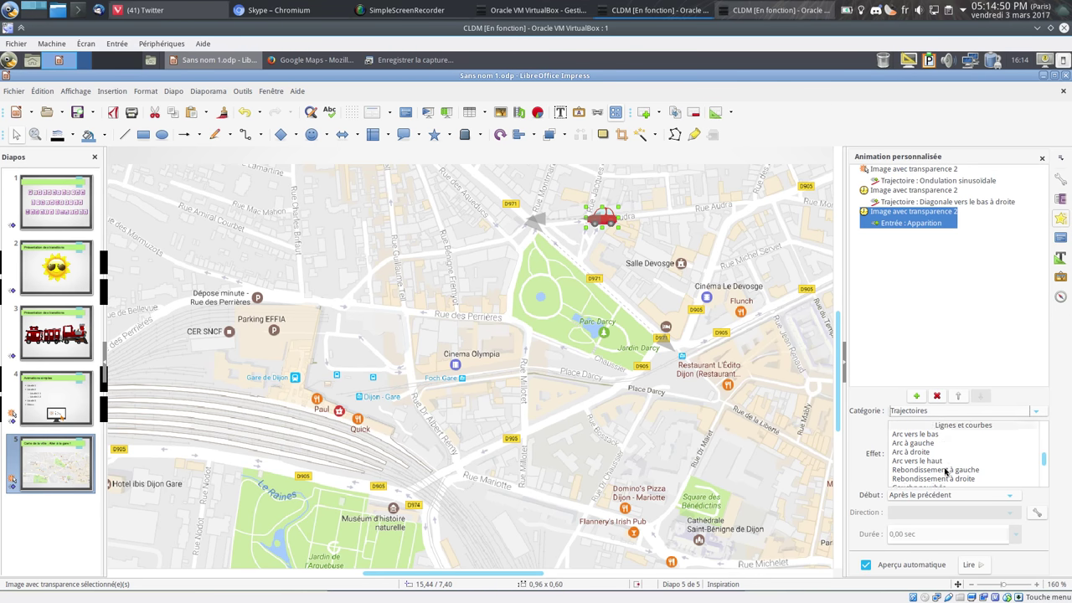
scroll(944, 472, "up", 2)
scroll(935, 467, "up", 1)
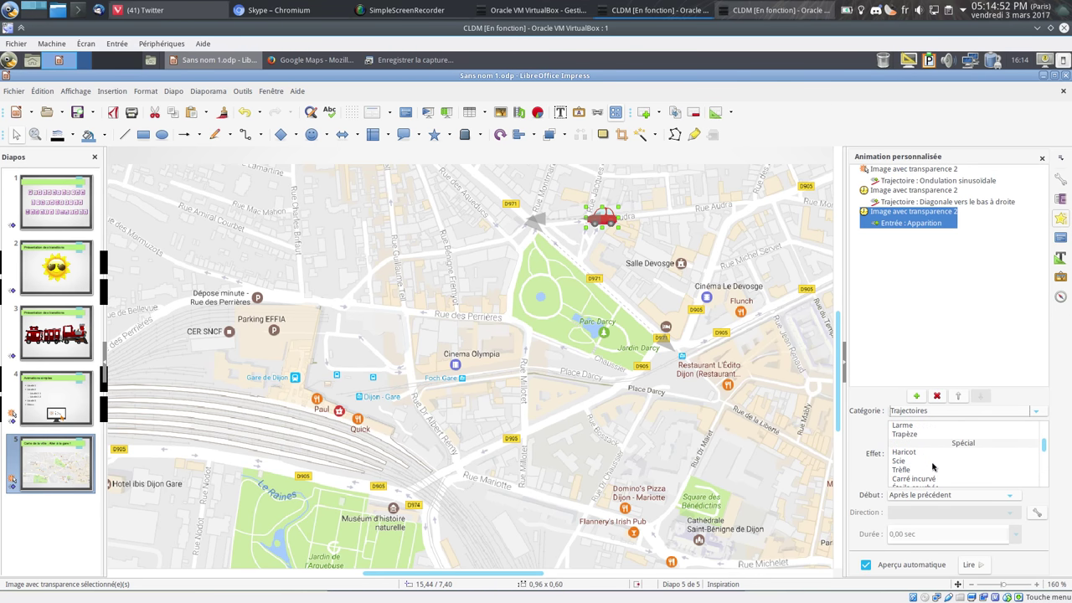
scroll(936, 467, "up", 2)
scroll(935, 467, "up", 1)
scroll(934, 466, "up", 2)
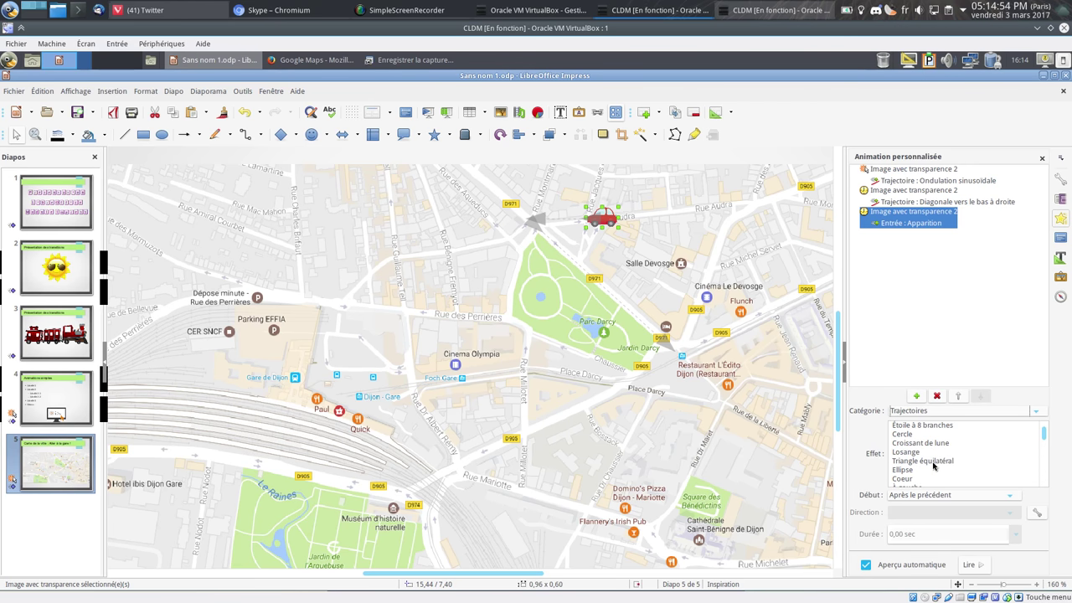
scroll(944, 461, "down", 3)
scroll(944, 461, "down", 4)
scroll(945, 461, "down", 4)
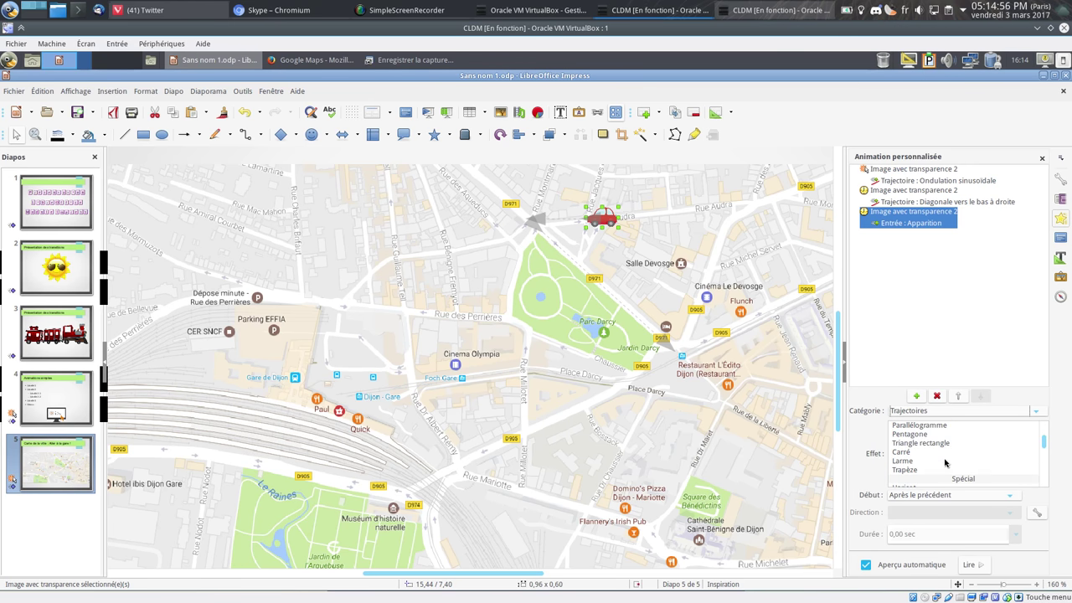
scroll(944, 461, "down", 4)
scroll(944, 461, "down", 2)
scroll(944, 462, "down", 2)
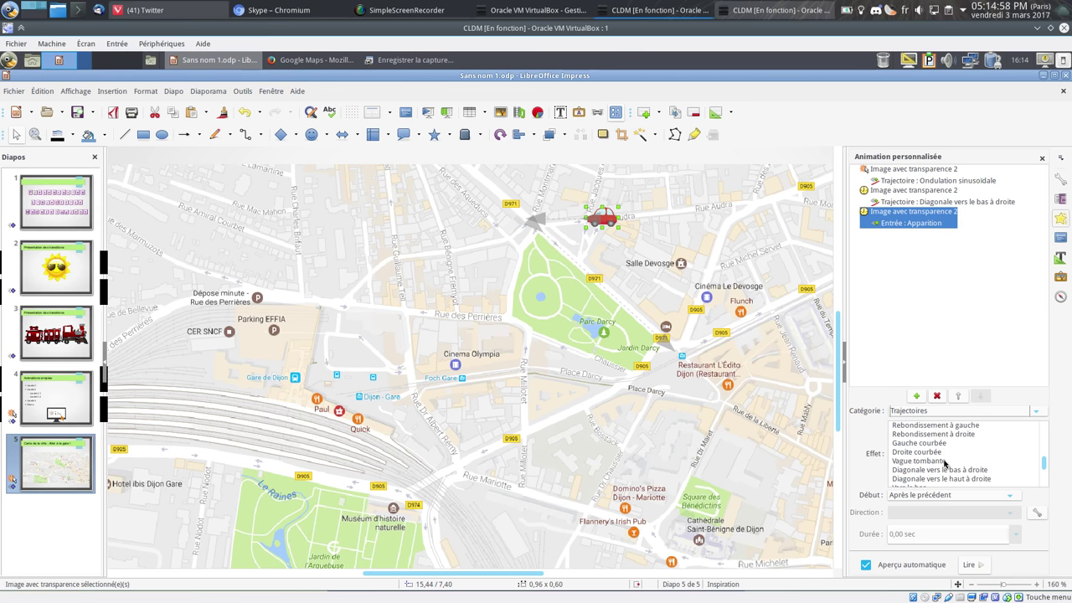
scroll(944, 461, "down", 3)
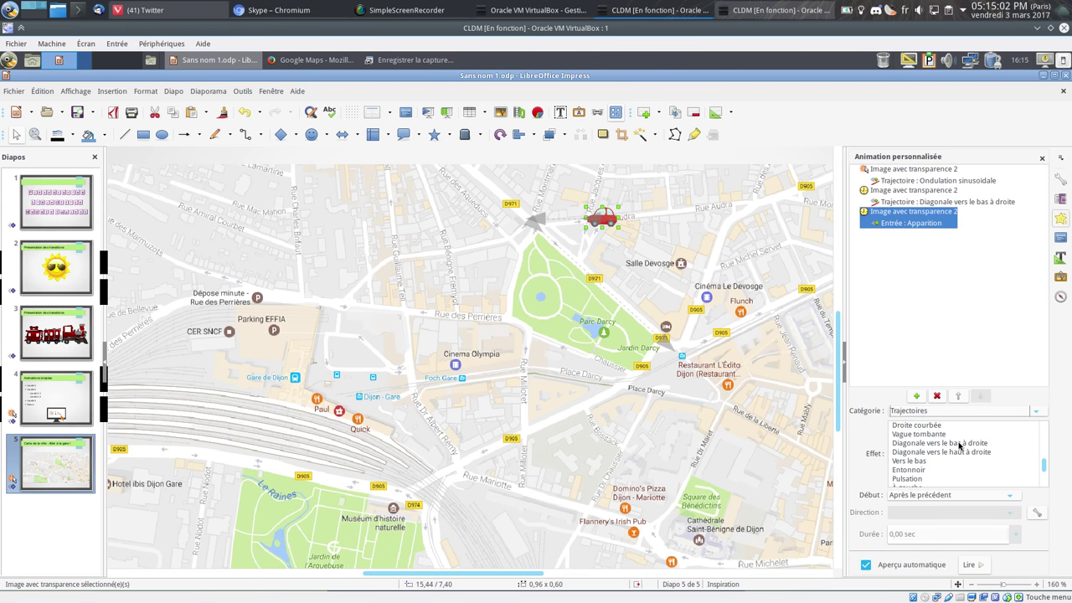
left_click(960, 444)
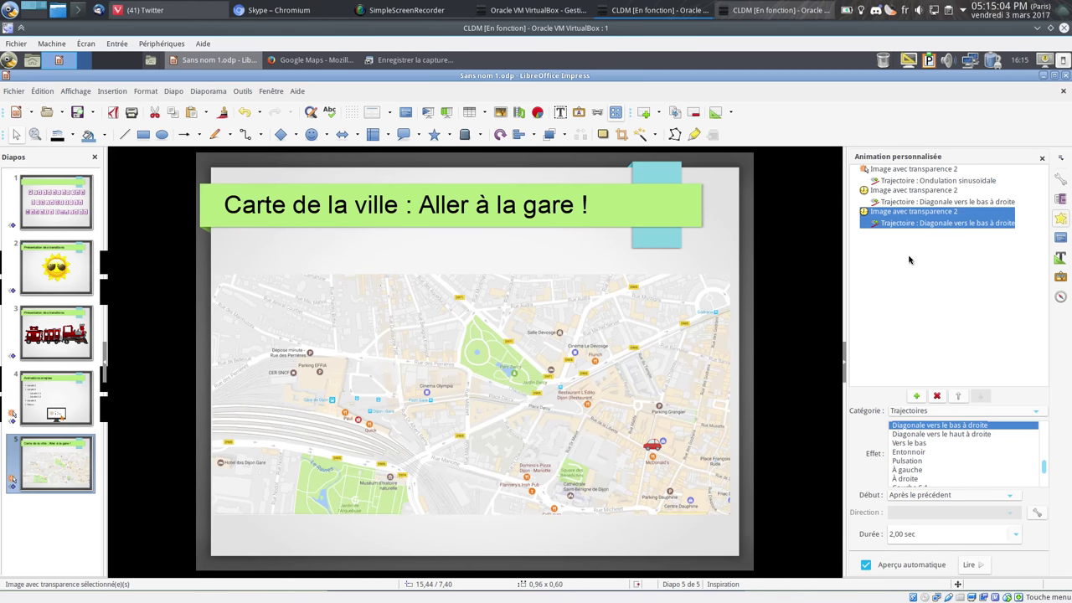
Move and resize the third diagonal path to run from Restaurant L'Édito south-west toward Rue Mariotte.
scroll(522, 358, "up", 3)
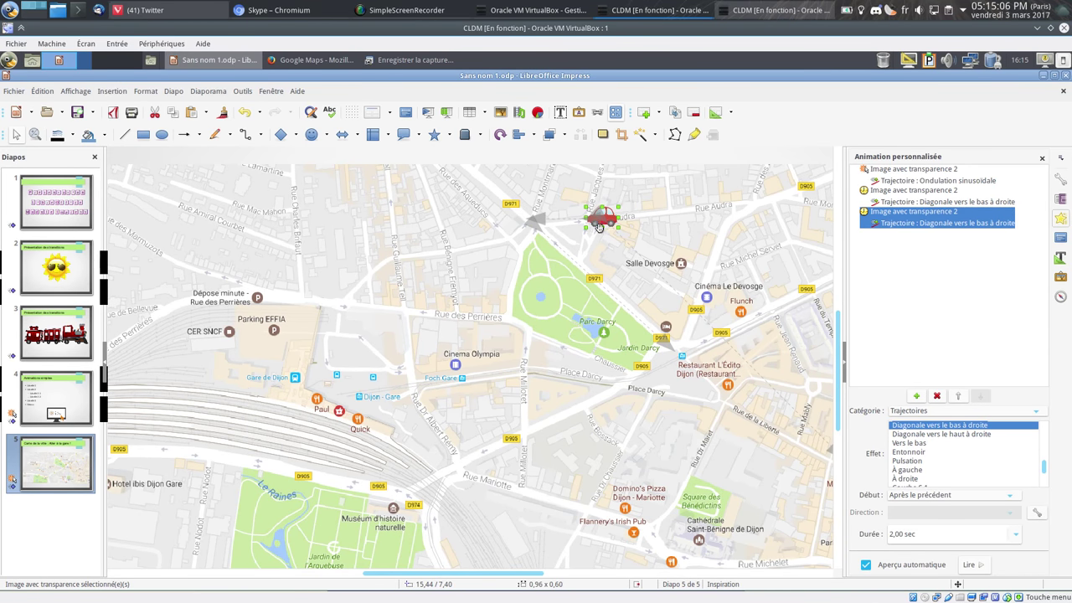
left_click(633, 253)
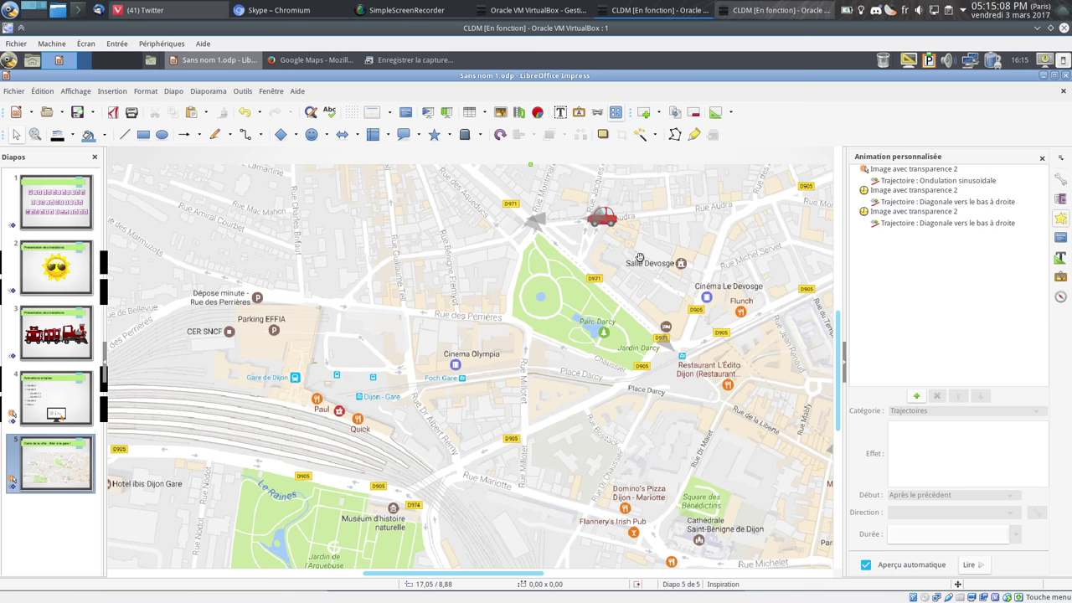
scroll(639, 256, "down", 1)
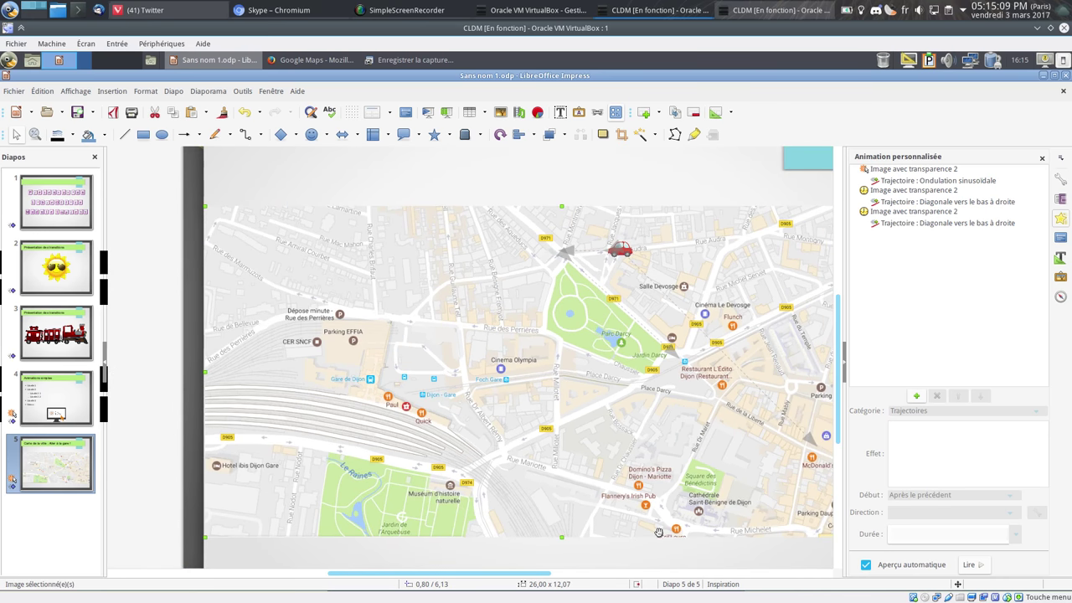
left_click(575, 576)
key("Escape")
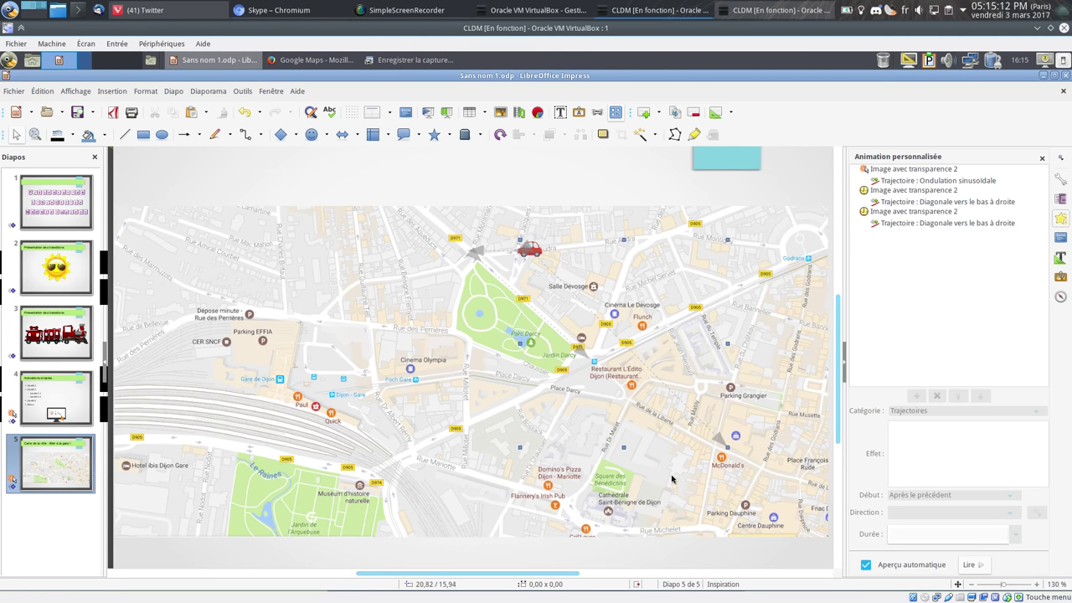
mouse_move(720, 446)
left_mouse_down()
mouse_move(768, 542)
mouse_move(704, 479)
left_mouse_up()
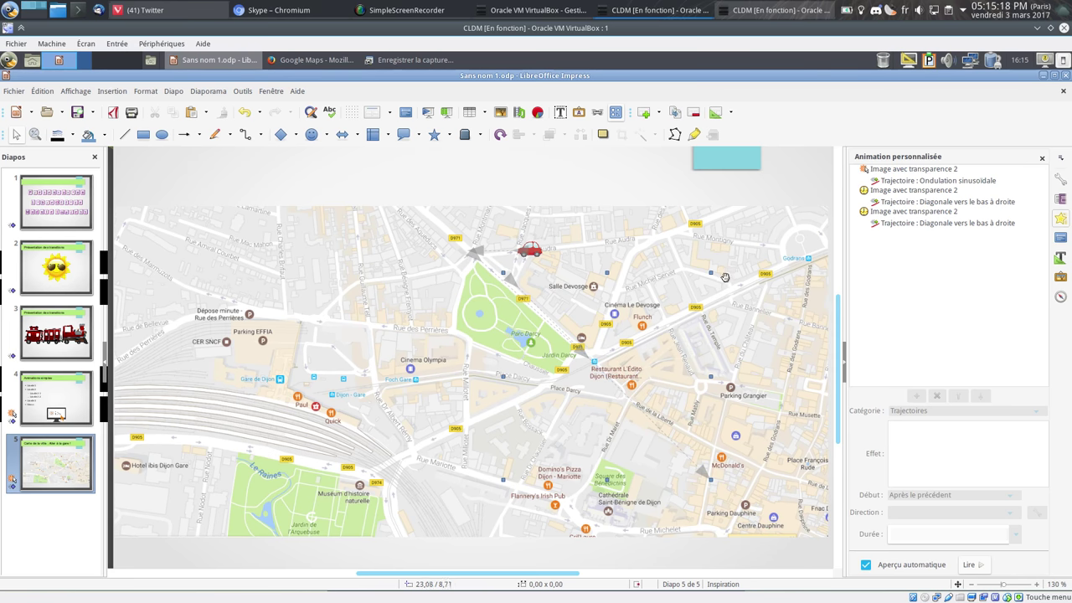
mouse_move(703, 277)
left_mouse_down()
mouse_move(566, 357)
mouse_move(411, 371)
left_mouse_up()
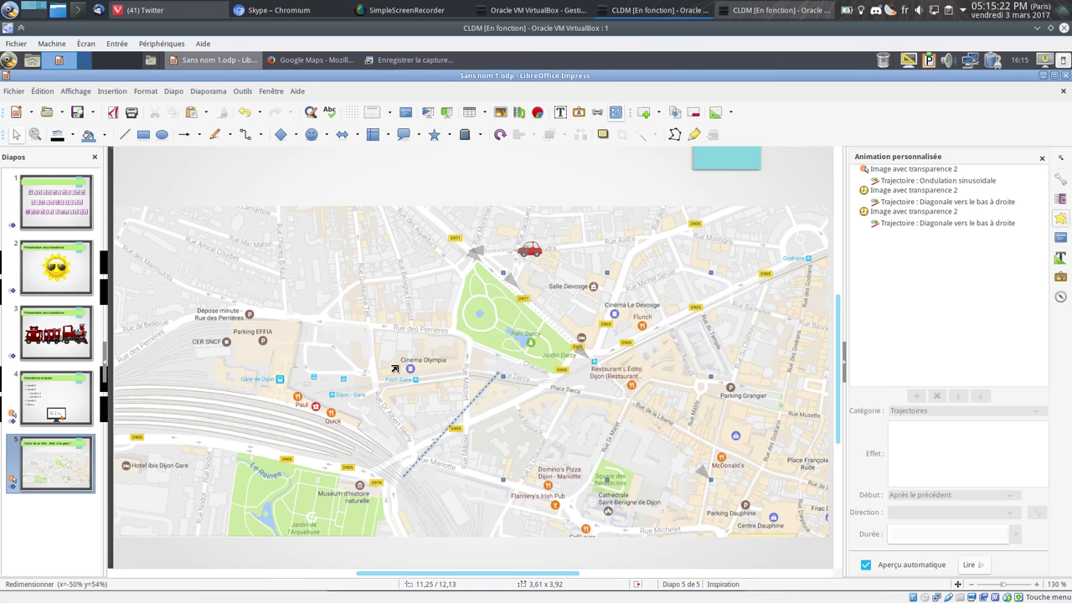
mouse_move(398, 481)
left_mouse_down()
mouse_move(340, 448)
mouse_move(439, 425)
mouse_move(430, 437)
mouse_move(413, 441)
mouse_move(477, 406)
left_mouse_up()
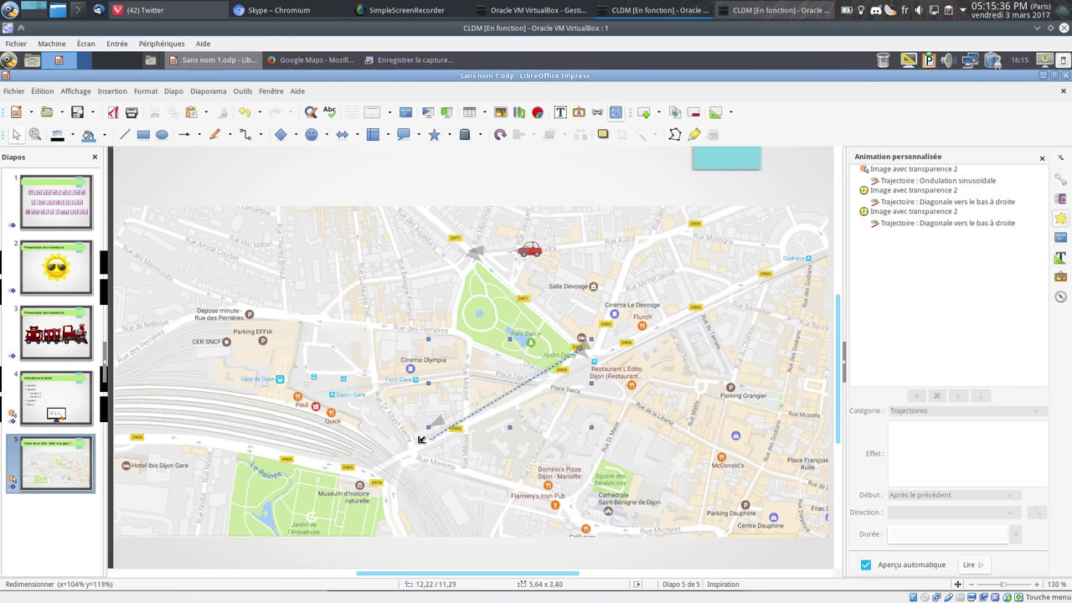
left_click_drag(478, 406, 411, 448)
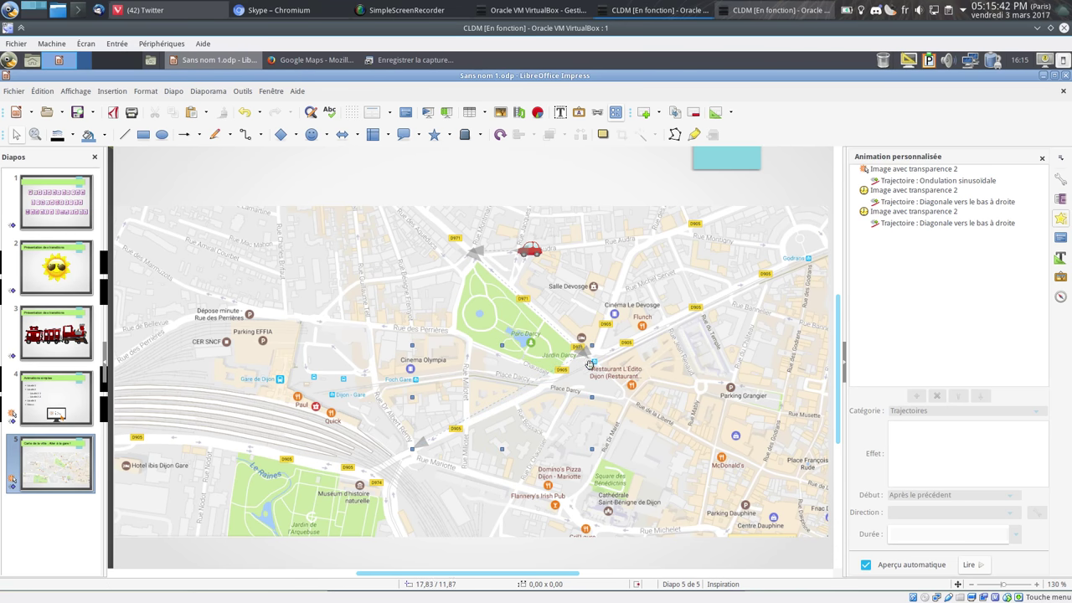
key("ctrl+a")
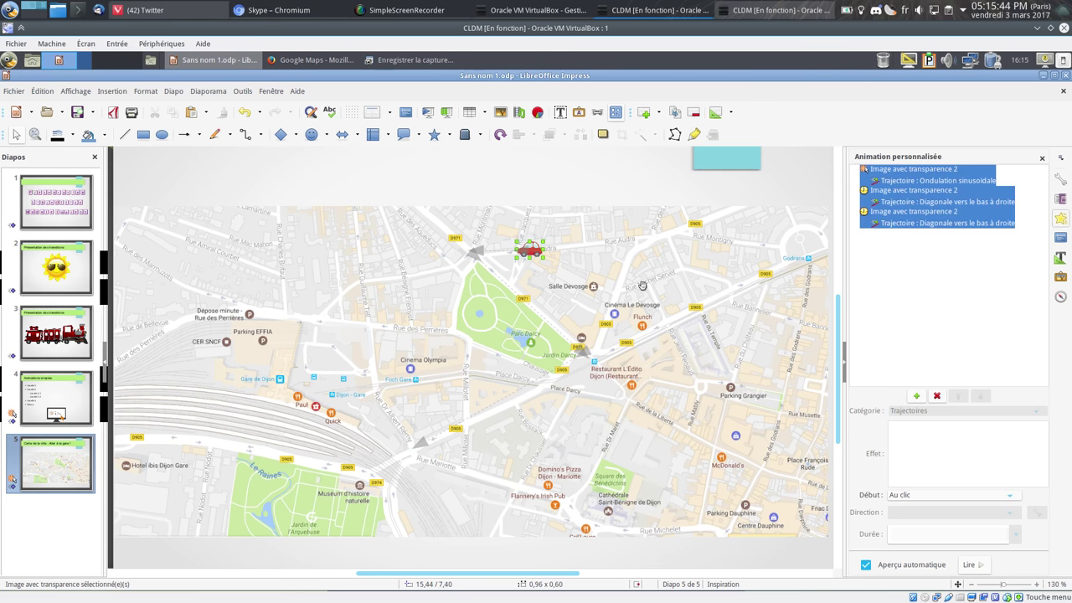
Add a fourth car animation: the Trajectoires path 'Rotation vers le haut à droite'.
left_click(917, 395)
left_click(935, 411)
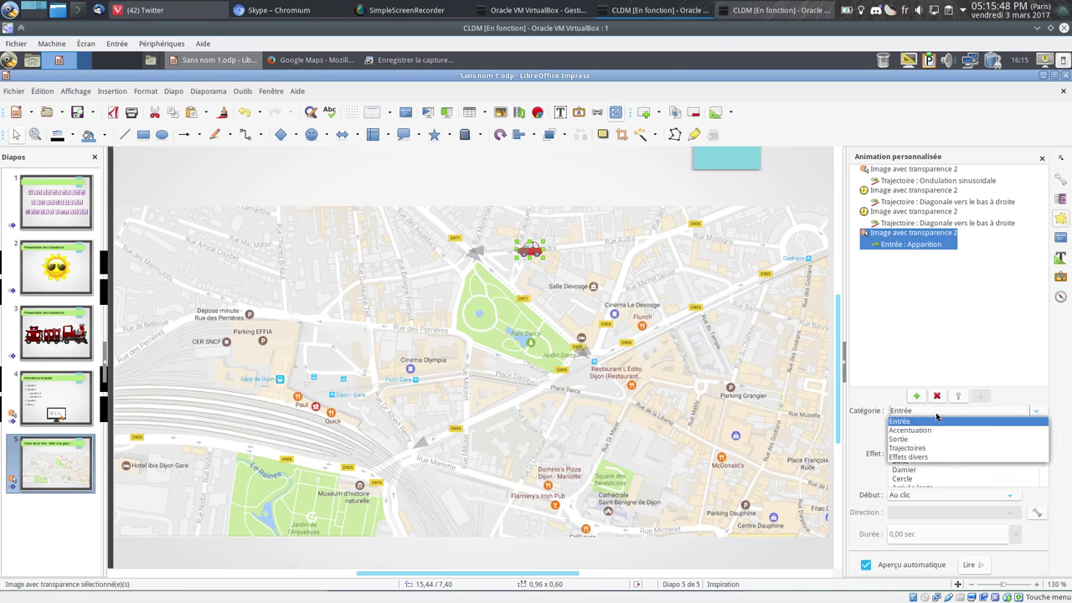
left_click(932, 450)
scroll(932, 474, "down", 3)
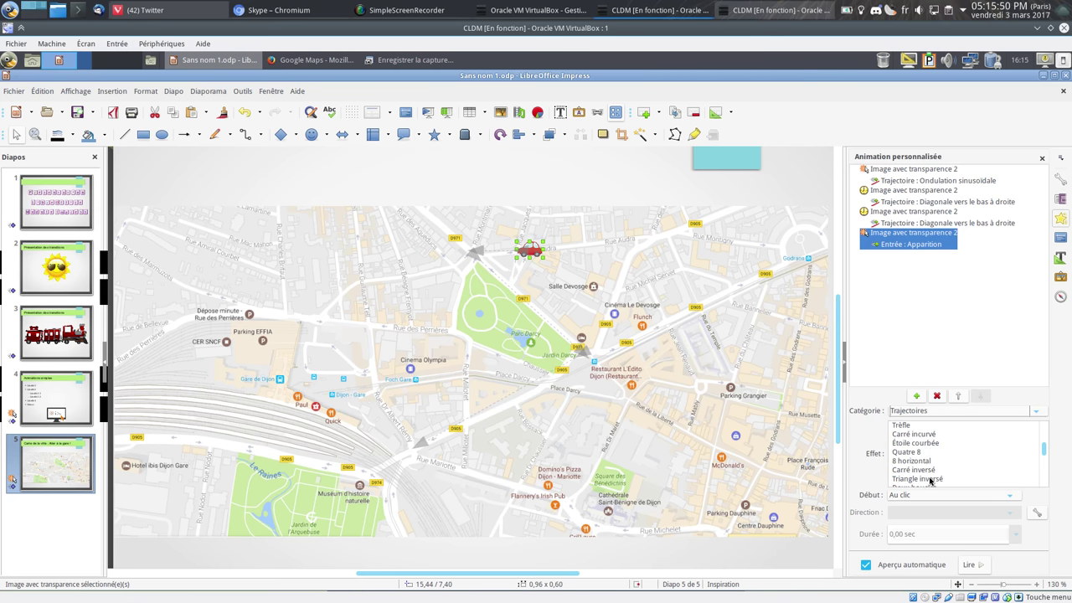
scroll(933, 477, "down", 3)
scroll(954, 478, "down", 2)
scroll(953, 462, "down", 2)
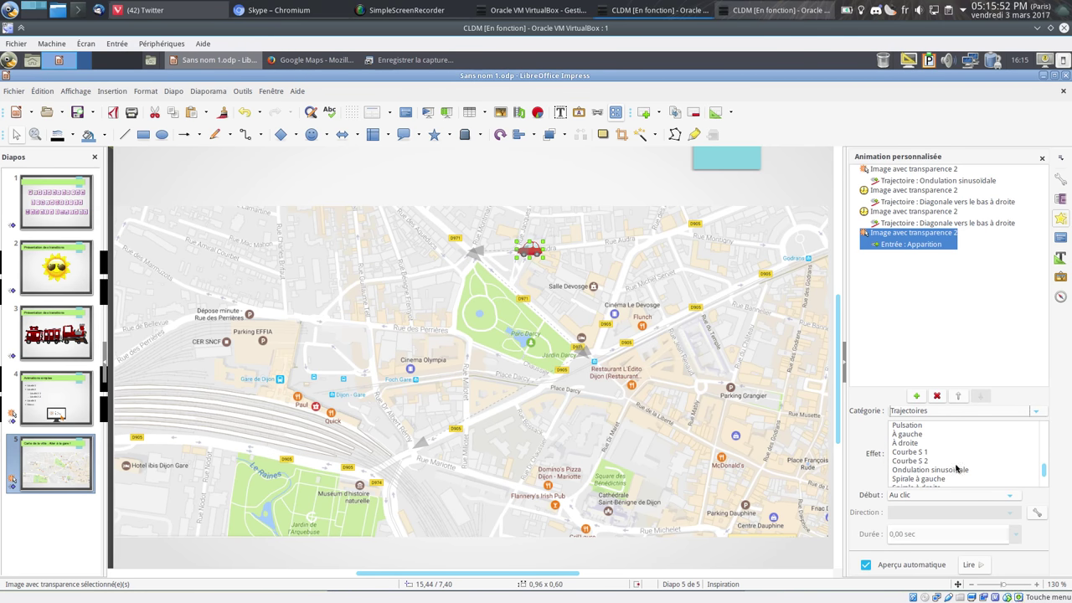
scroll(955, 469, "down", 3)
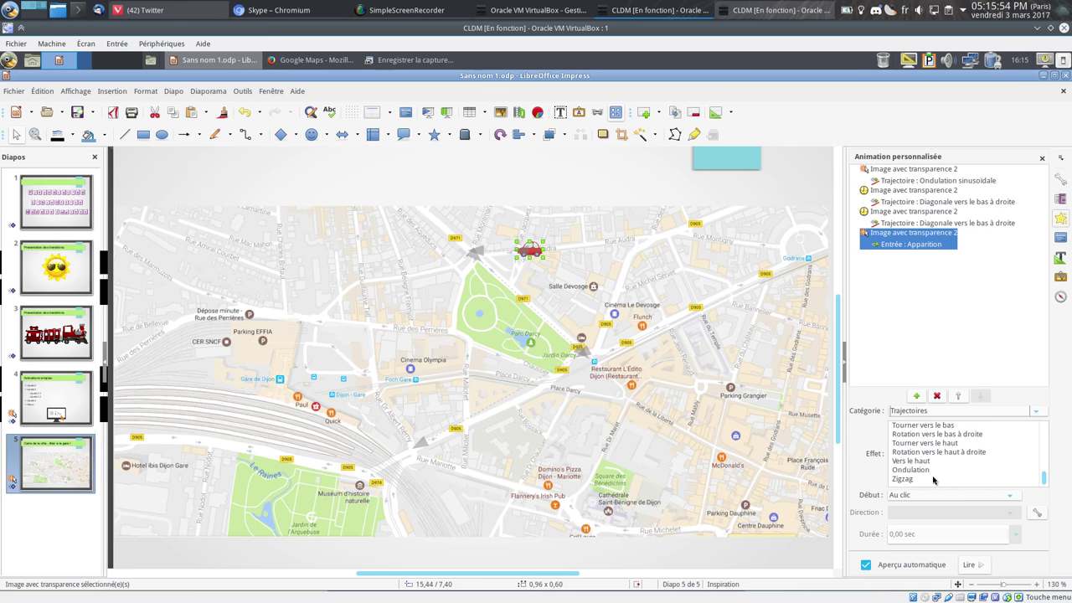
left_click(938, 452)
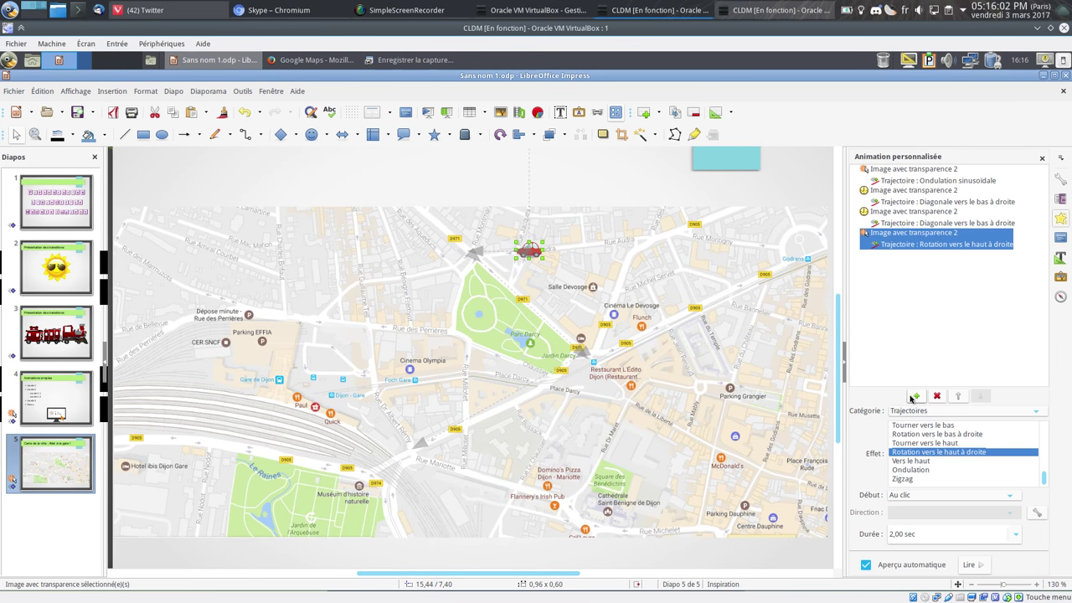
Move and resize the rotation path on the map toward Cinema Olympia.
left_click(529, 174)
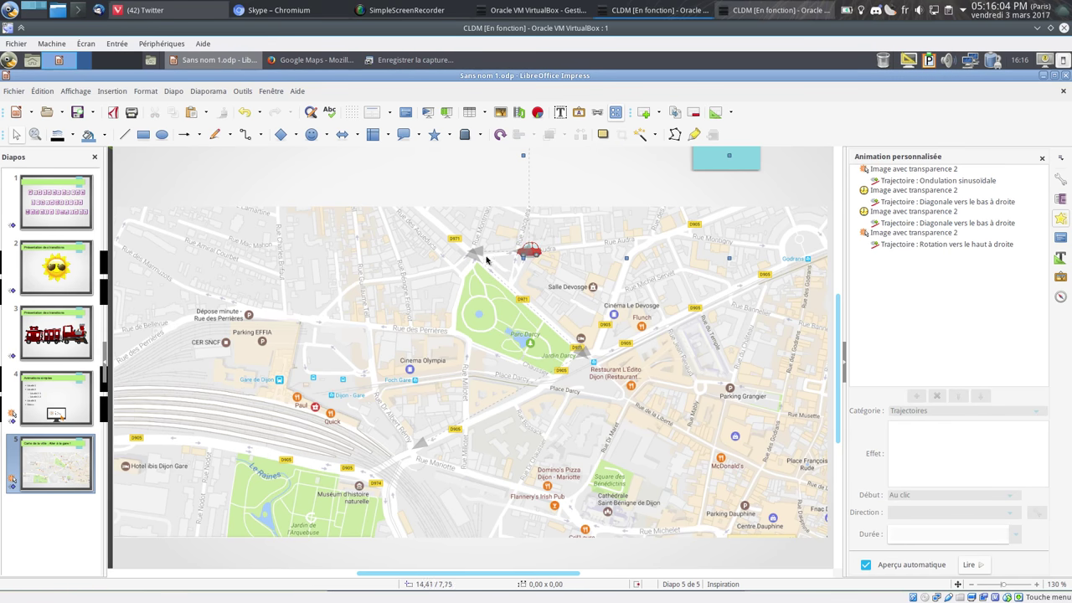
left_click_drag(528, 178, 413, 370)
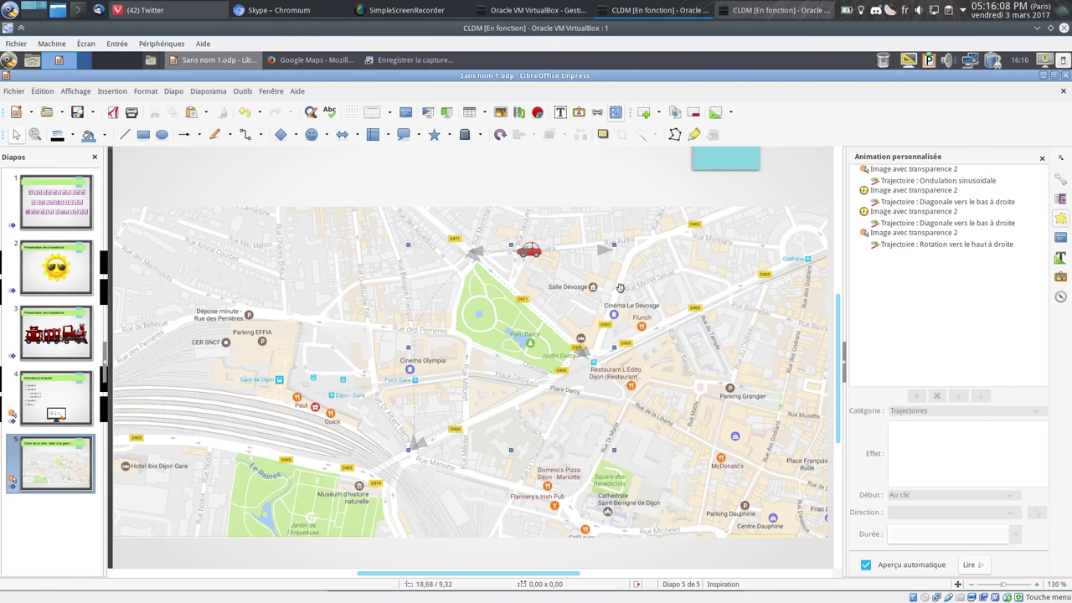
left_click_drag(615, 244, 307, 375)
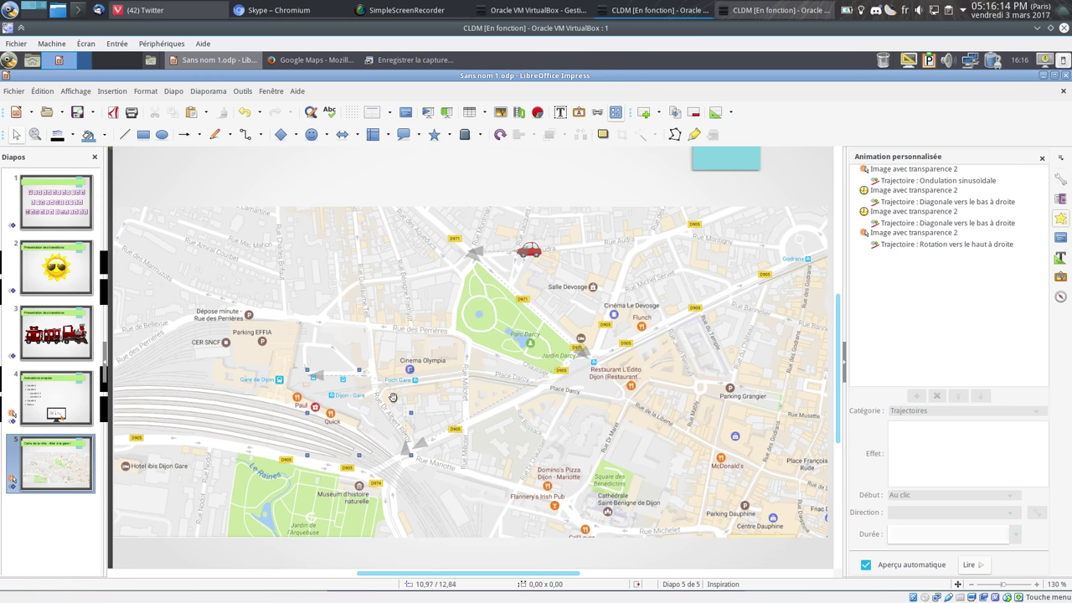
left_click_drag(408, 369, 420, 386)
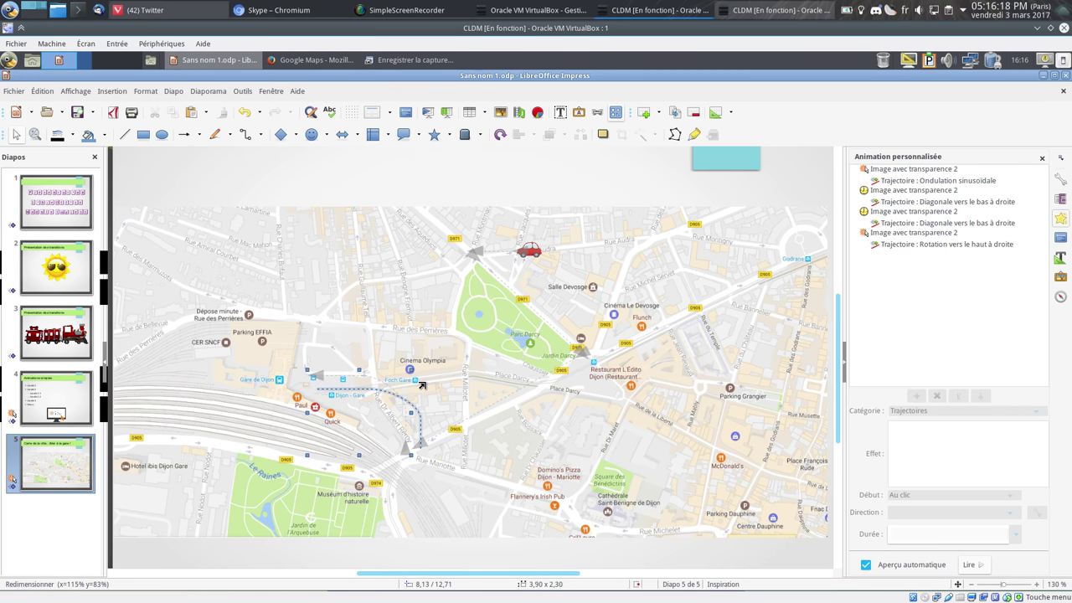
mouse_move(420, 385)
left_mouse_down()
mouse_move(417, 444)
mouse_move(468, 422)
left_mouse_up()
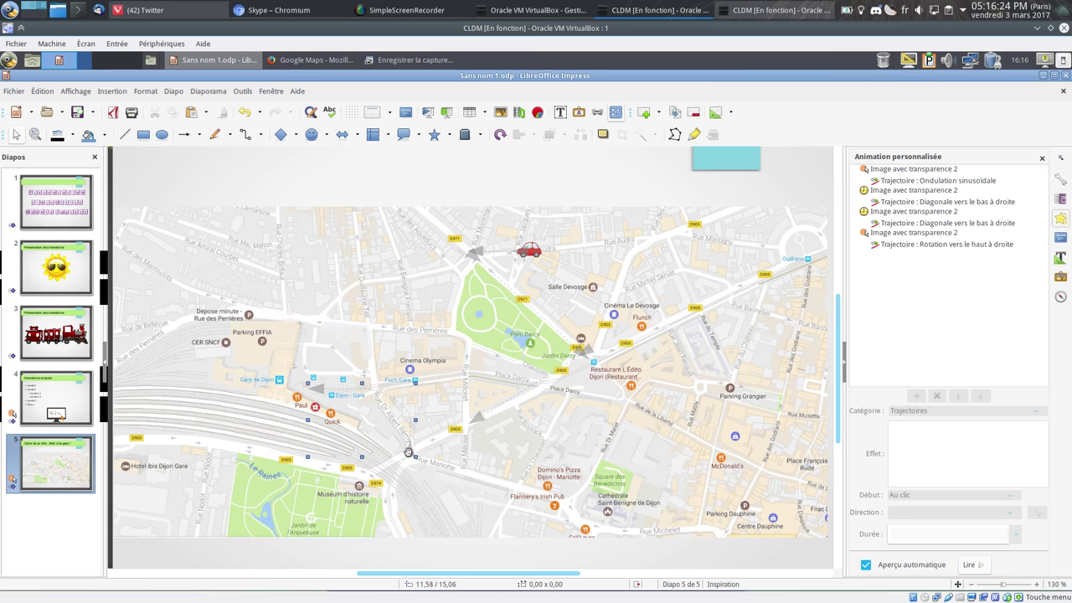
left_click_drag(408, 452, 483, 419)
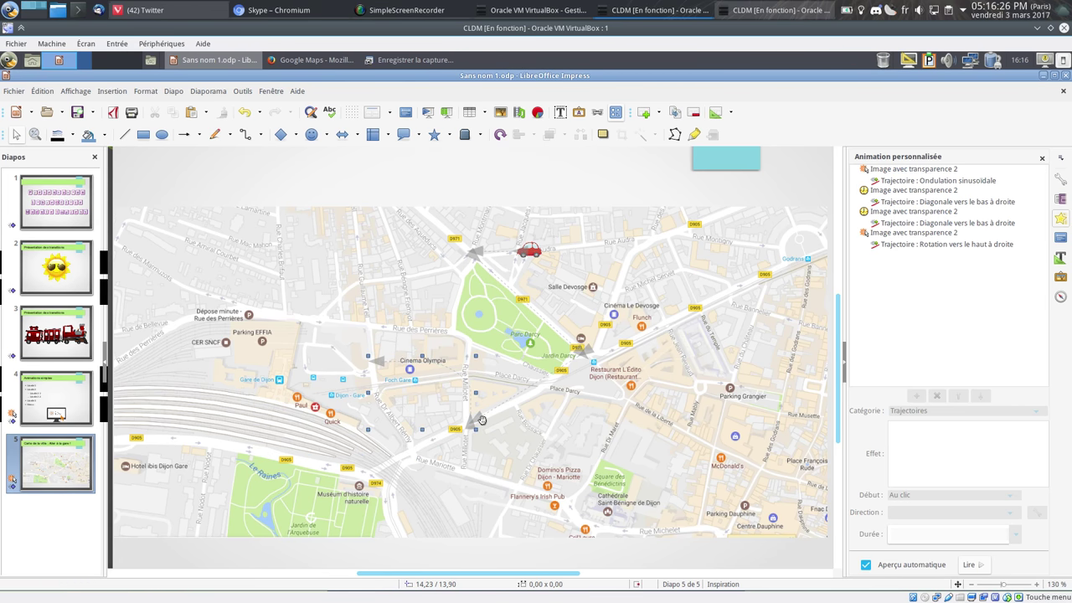
left_click_drag(470, 423, 454, 428)
mouse_move(368, 356)
left_mouse_down()
mouse_move(391, 372)
mouse_move(422, 372)
left_mouse_up()
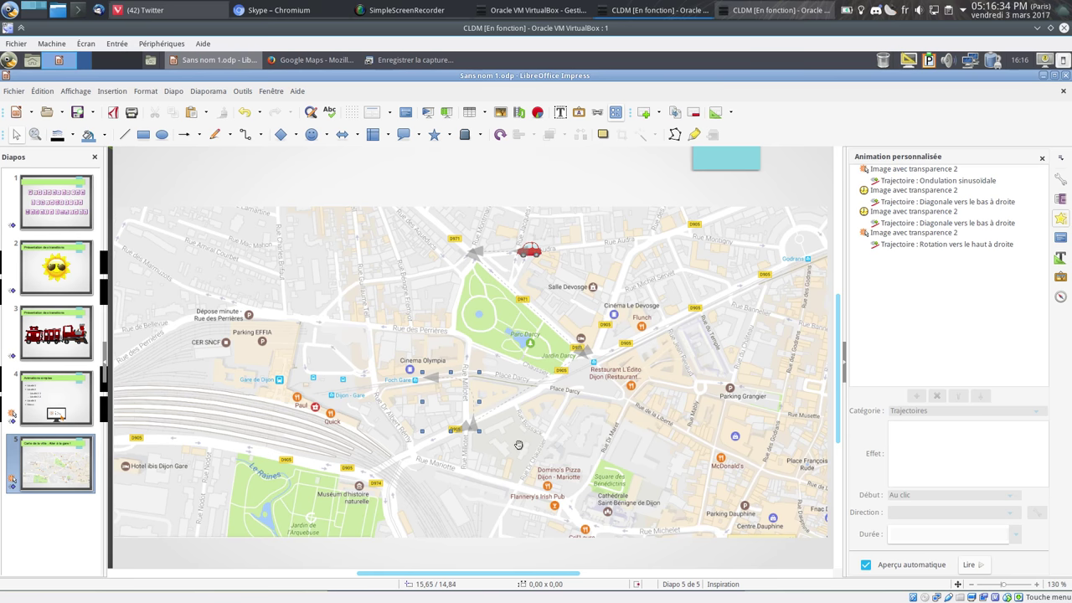
key("Left")
key("Left")
Set the rotation animation to Démarrer après le précédent.
right_click(912, 235)
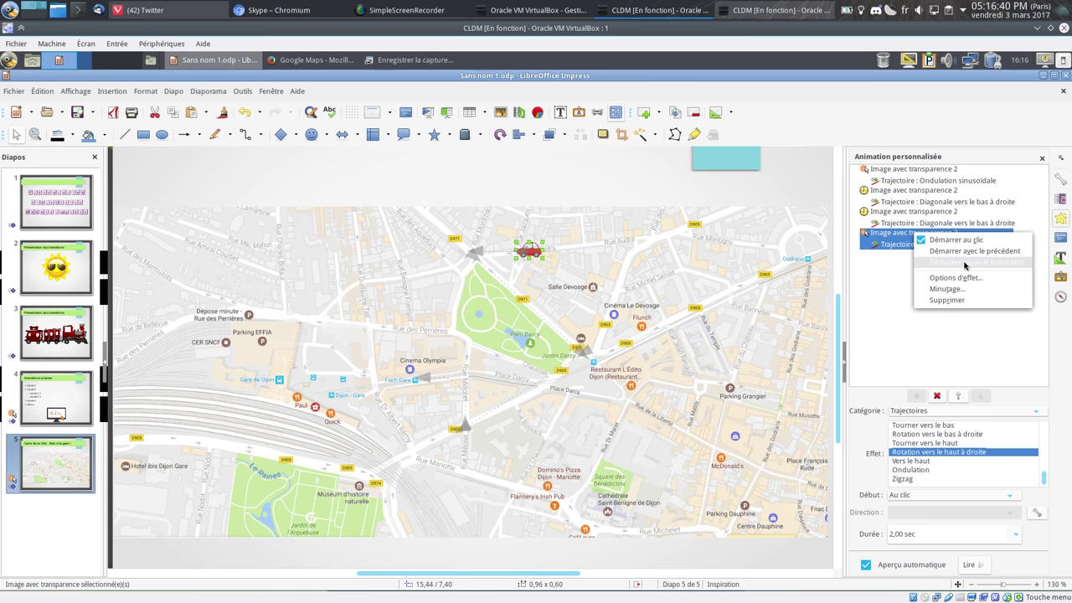
left_click(964, 261)
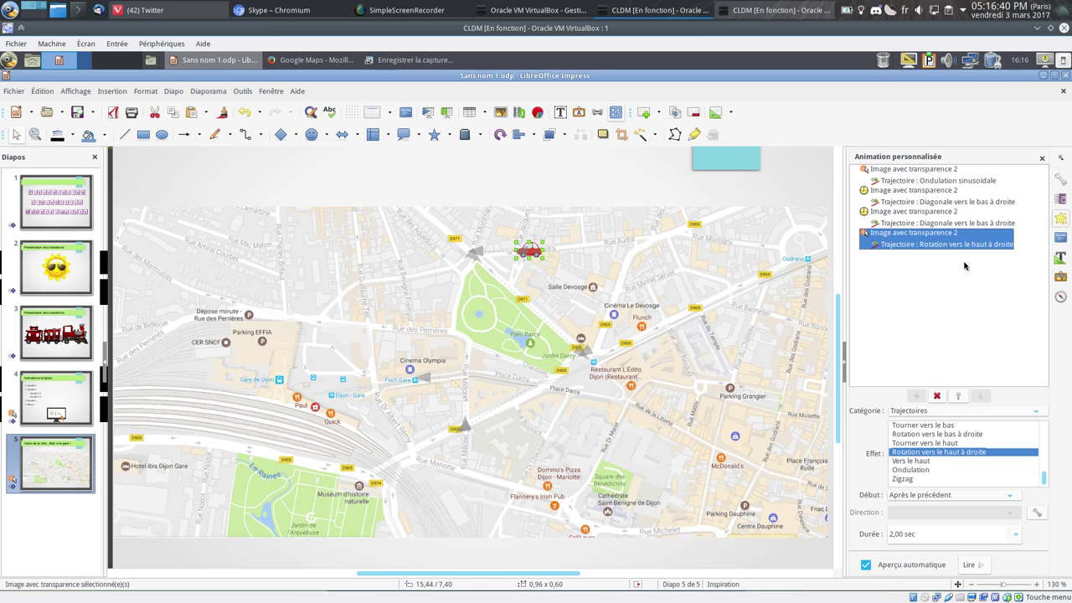
left_click(536, 251)
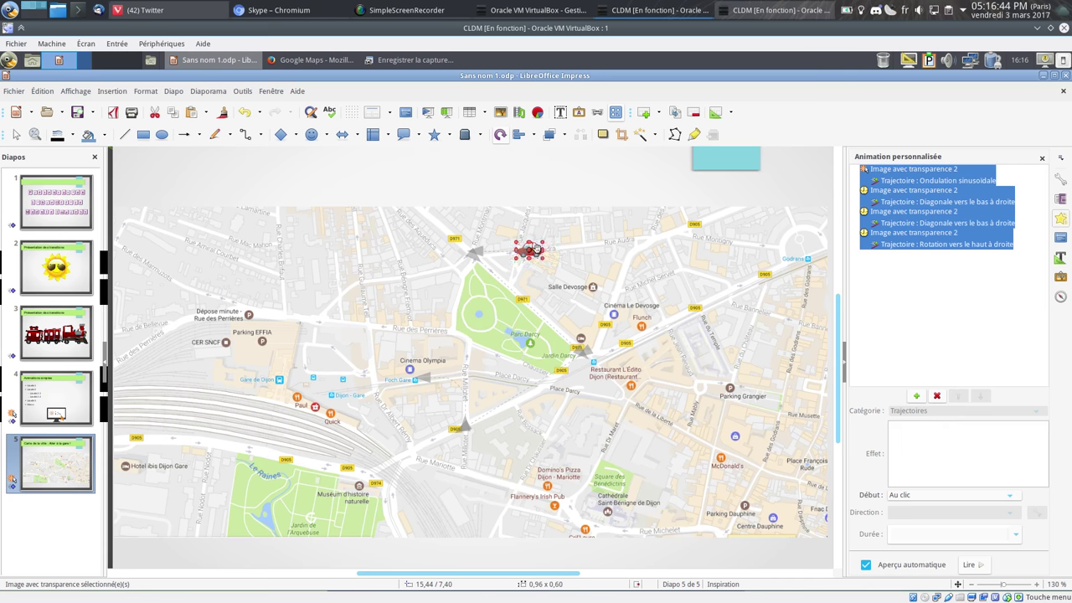
left_click(916, 395)
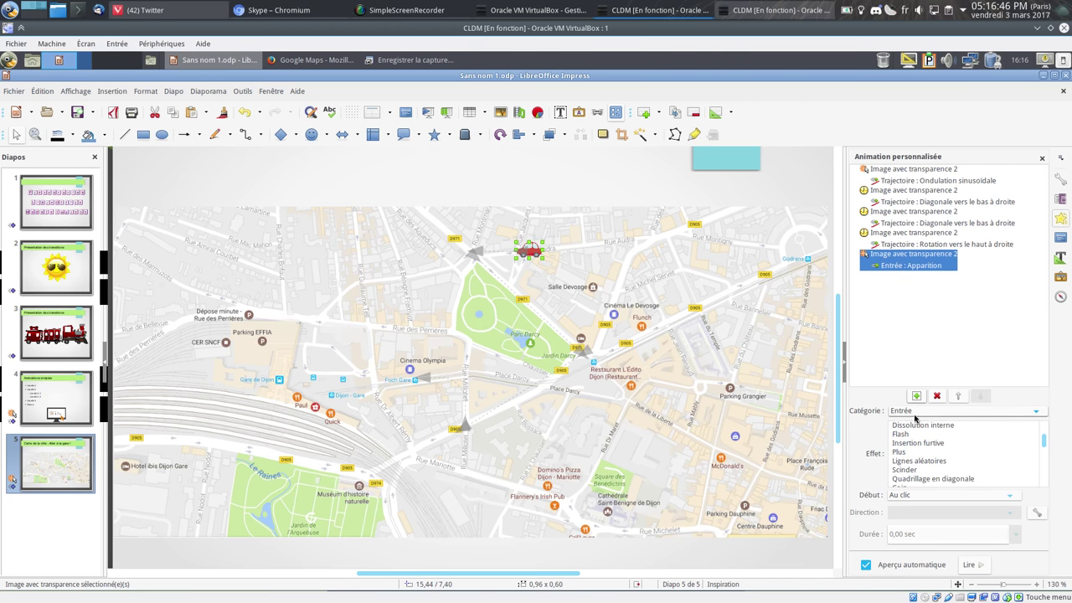
Make the fifth animation the À gauche motion path, moved down-left toward the station.
left_click(915, 412)
left_click(913, 447)
scroll(927, 460, "down", 2)
scroll(927, 478, "down", 2)
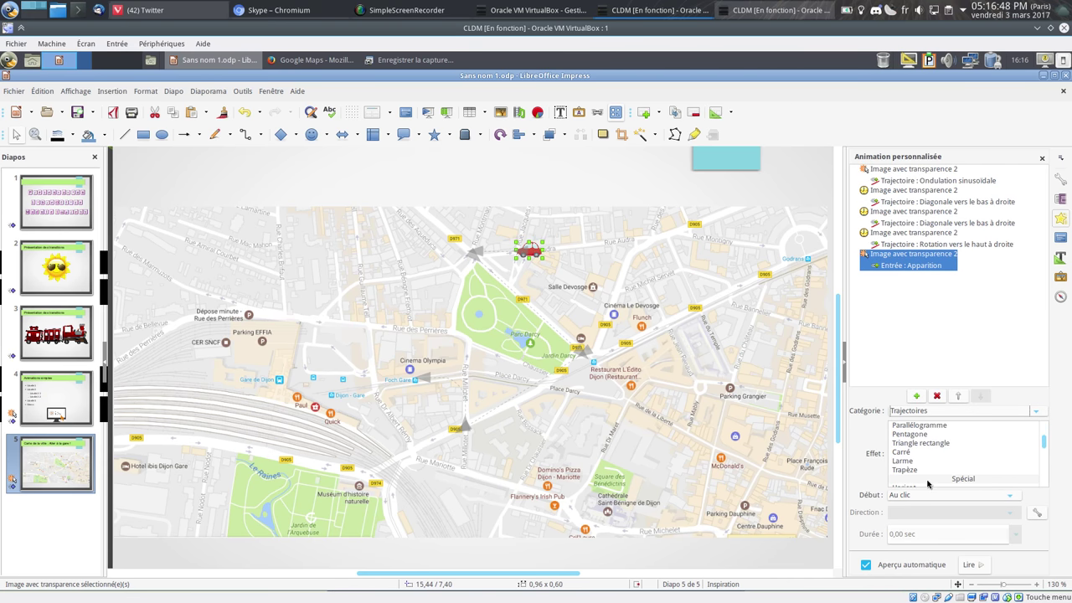
scroll(928, 478, "down", 2)
scroll(928, 478, "down", 3)
scroll(930, 476, "down", 2)
scroll(945, 467, "down", 3)
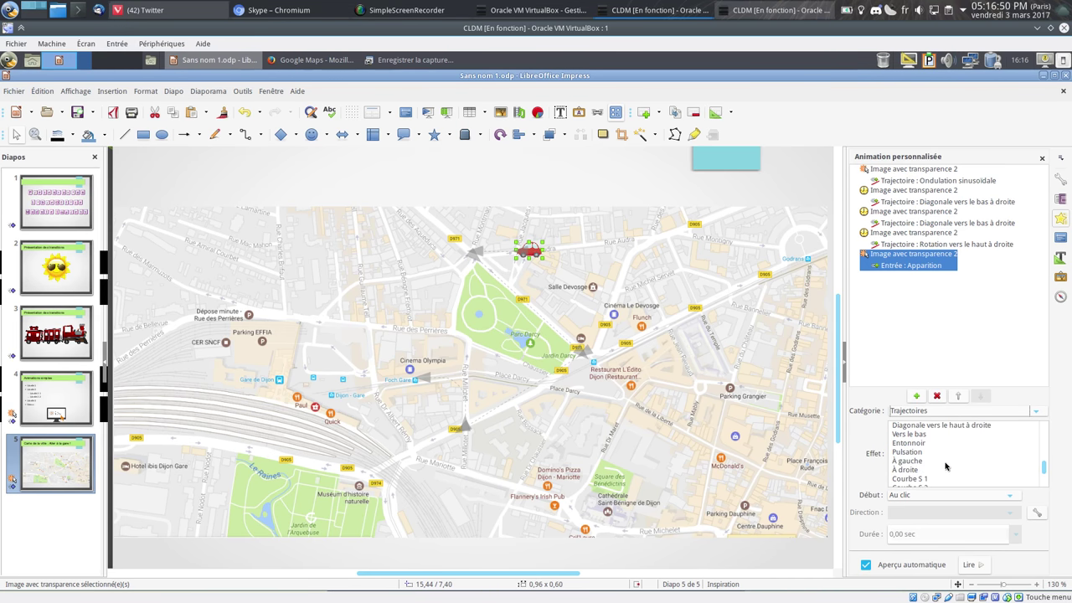
left_click(908, 461)
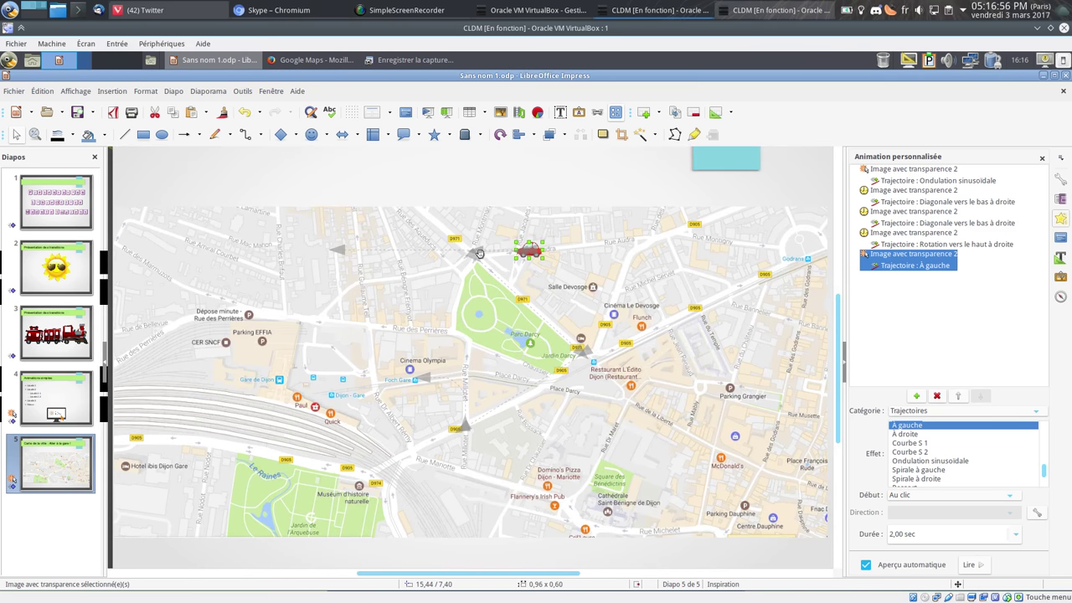
mouse_move(328, 248)
left_mouse_down()
mouse_move(241, 376)
mouse_move(231, 373)
mouse_move(319, 374)
left_mouse_up()
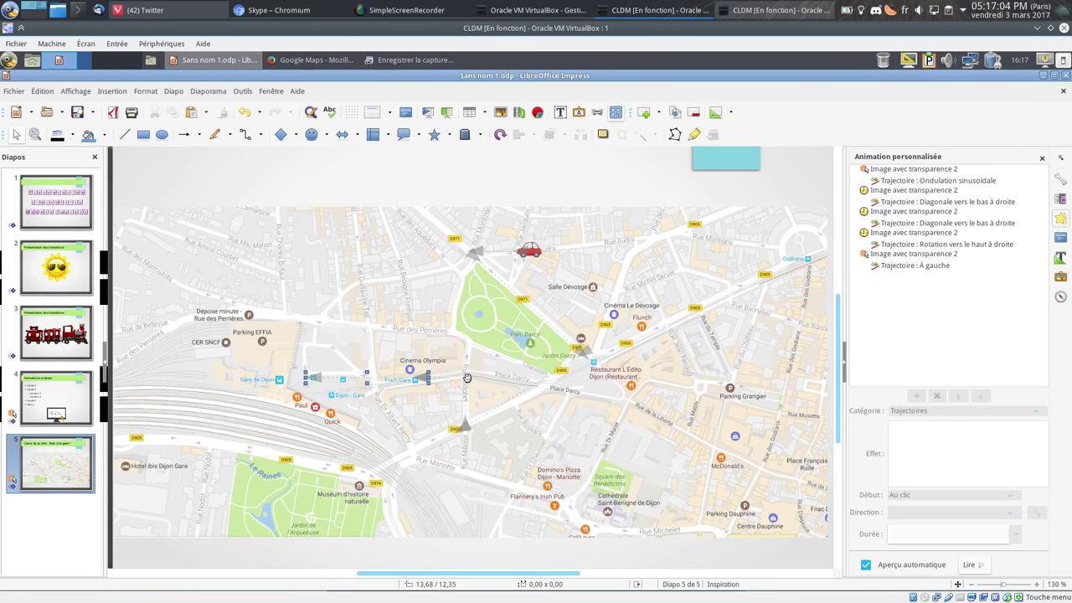
Set the À gauche path to start after the previous effect and save the presentation.
right_click(906, 266)
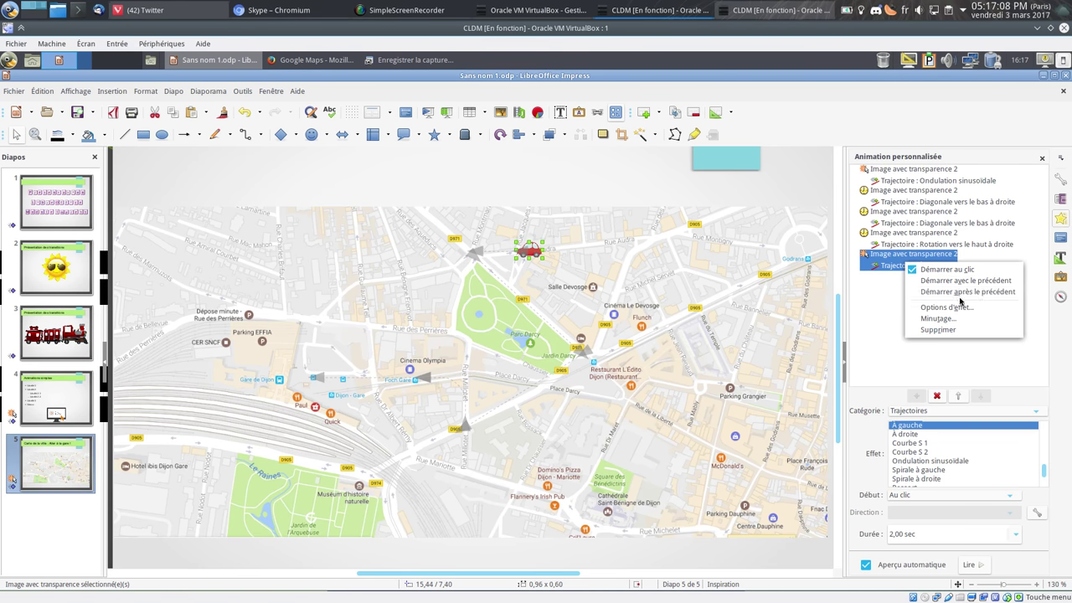
left_click(967, 292)
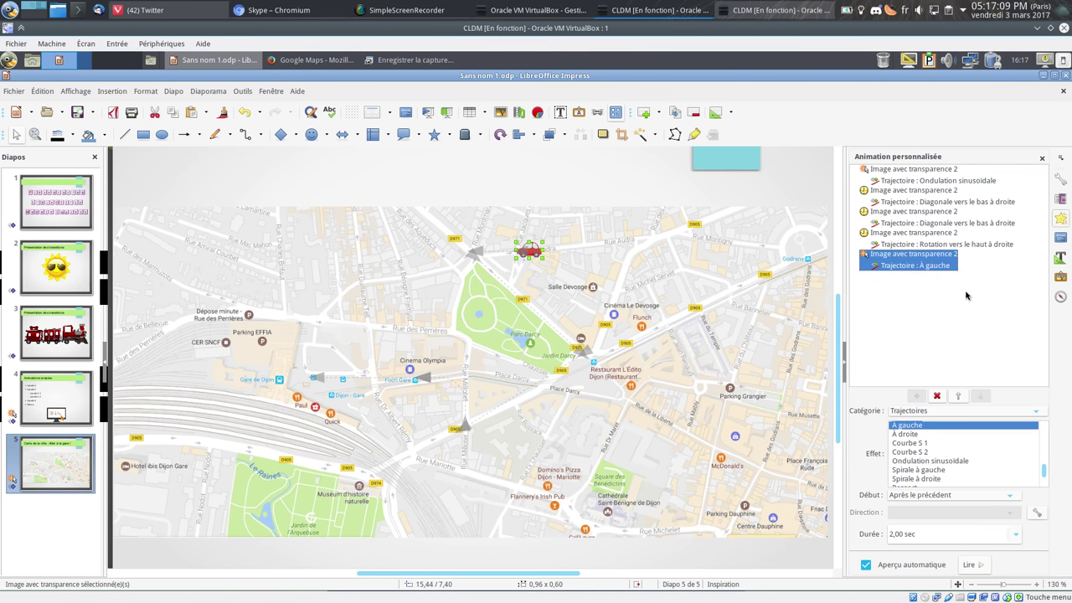
left_click(79, 113)
left_click(241, 178)
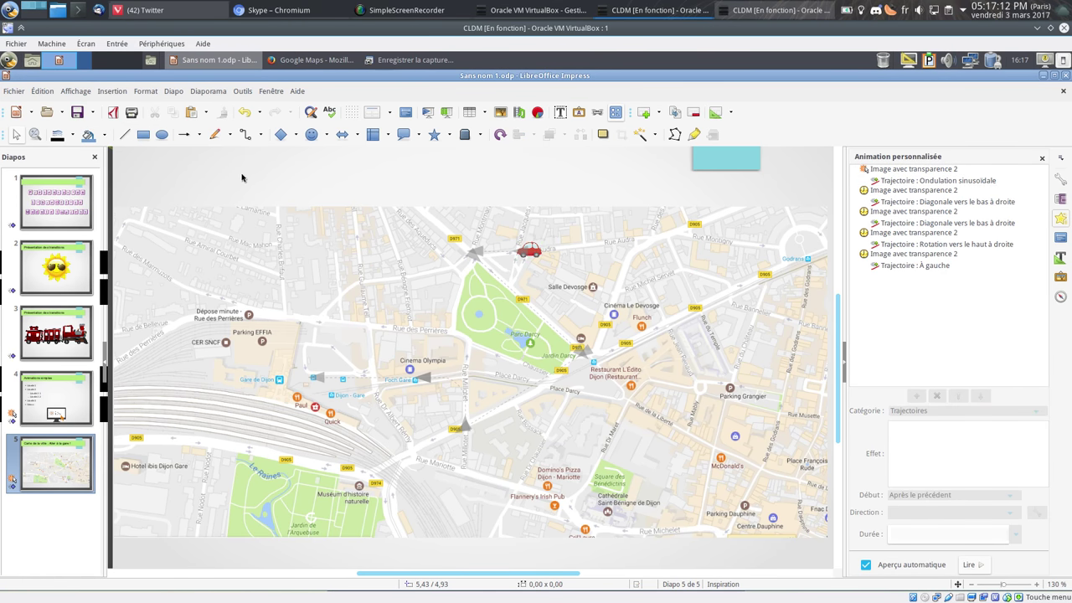
key("F5")
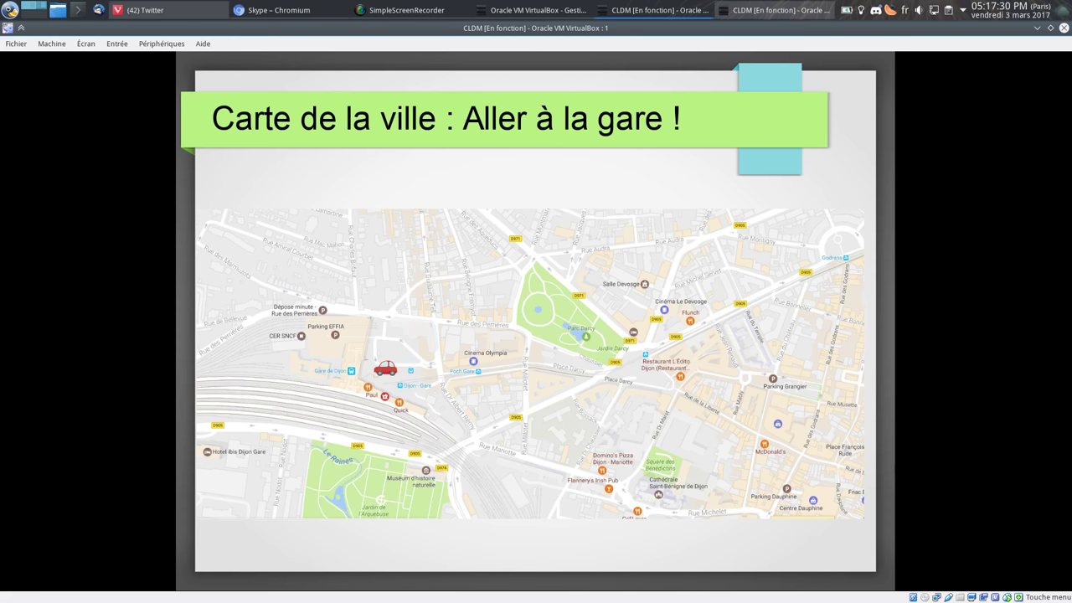
left_click(573, 178)
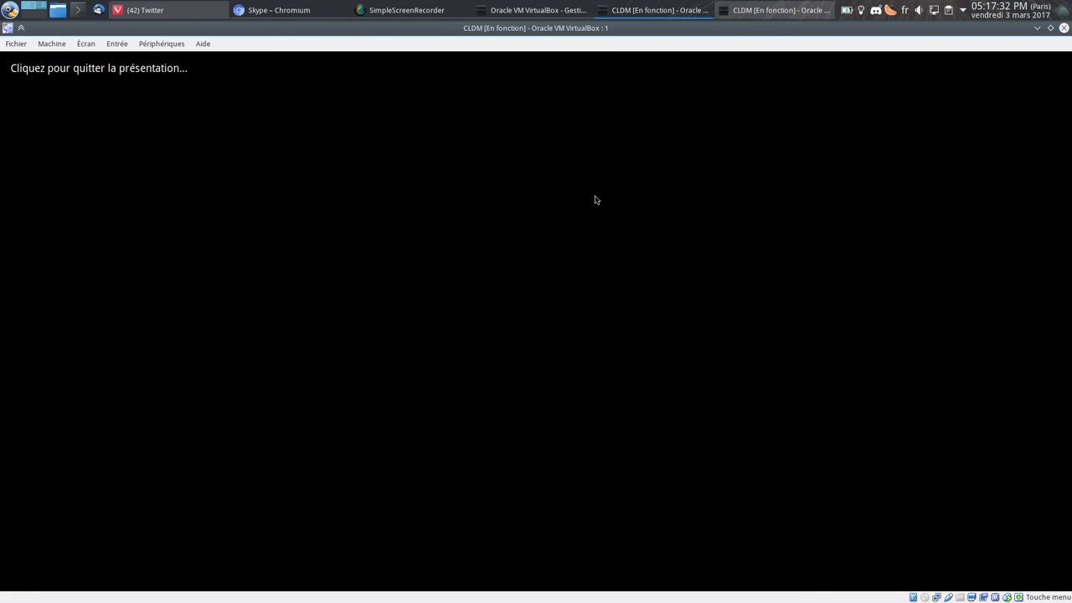
left_click(495, 194)
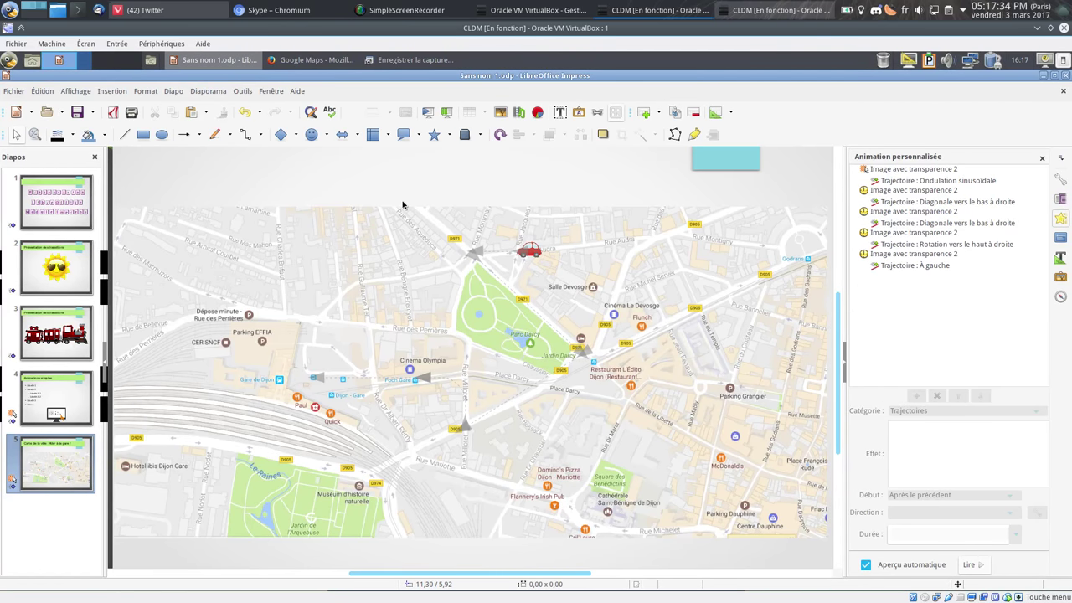
Draw a circle with the Ellipse tool over the Rue Mariotte junction below Place Darcy.
scroll(402, 203, "down", 2, "ctrl")
scroll(430, 206, "down", 2, "ctrl")
scroll(762, 272, "up", 1)
scroll(791, 273, "down", 1, "ctrl")
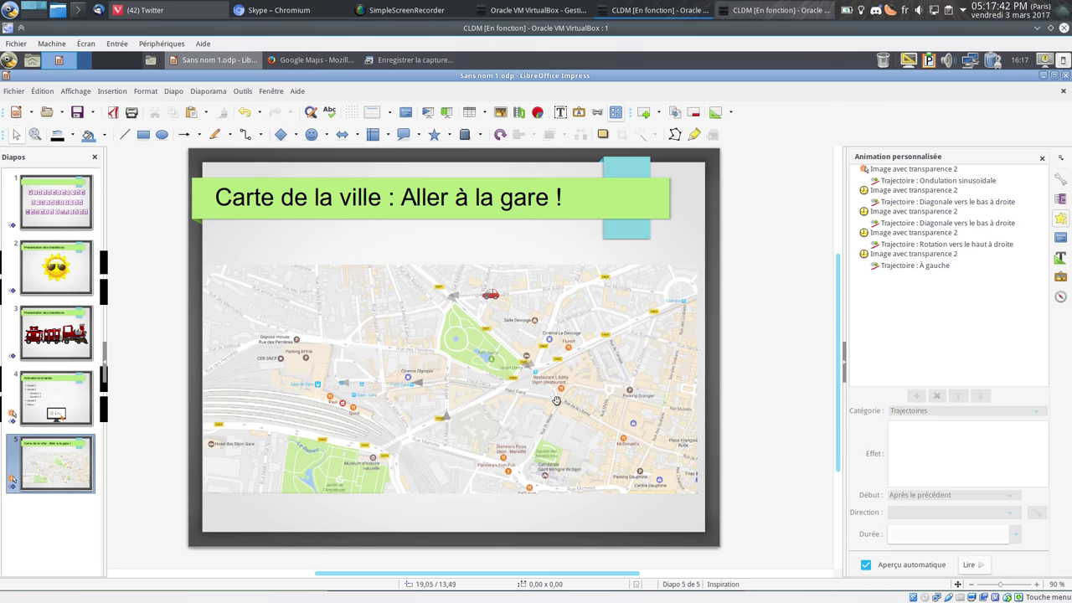
scroll(439, 399, "up", 1, "ctrl")
scroll(439, 399, "up", 1, "ctrl")
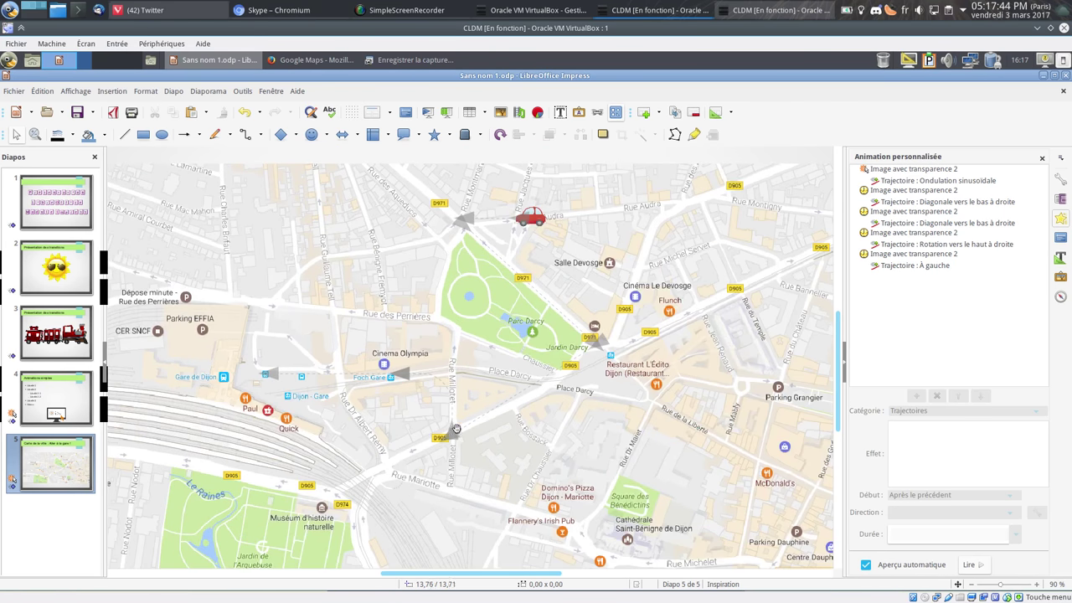
scroll(489, 362, "up", 1, "ctrl")
scroll(489, 362, "down", 1, "ctrl")
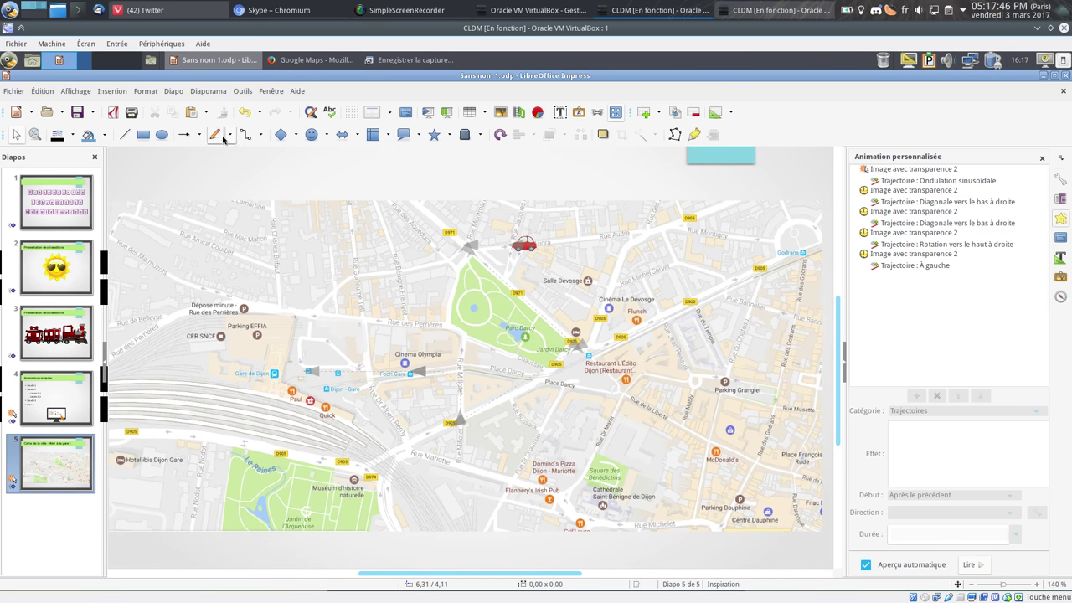
left_click(162, 134)
mouse_move(439, 388)
left_mouse_down()
mouse_move(496, 441)
mouse_move(460, 447)
mouse_move(473, 431)
left_mouse_up()
Set the circle's Remplissage to Aucun(e).
right_click(474, 432)
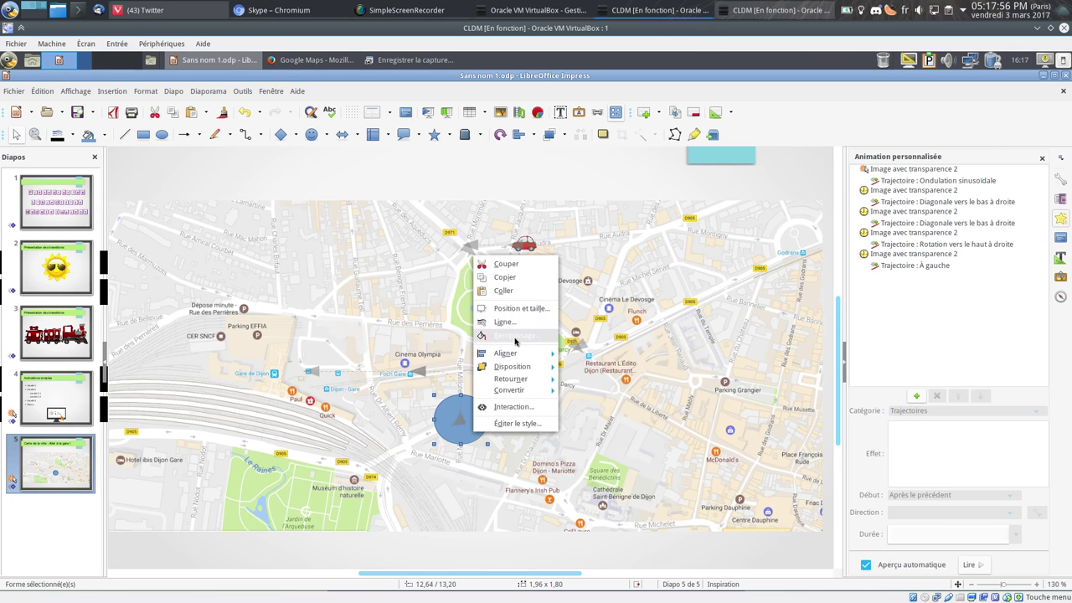
key("Escape")
left_click(416, 226)
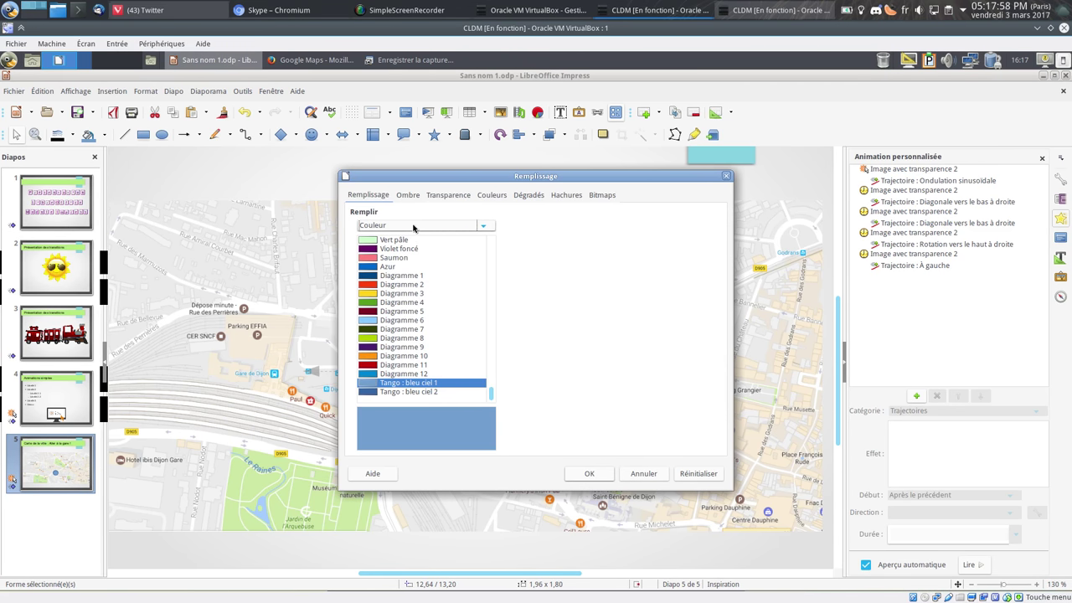
left_click(422, 237)
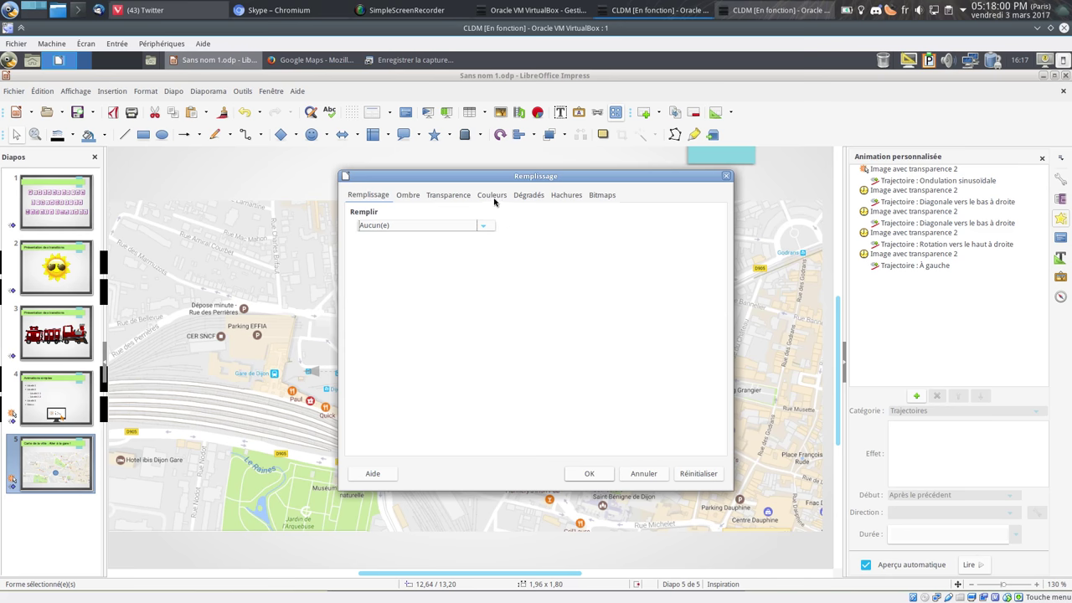
left_click(593, 477)
Increase the circle's Ligne Largeur for a thick blue outline.
right_click(479, 436)
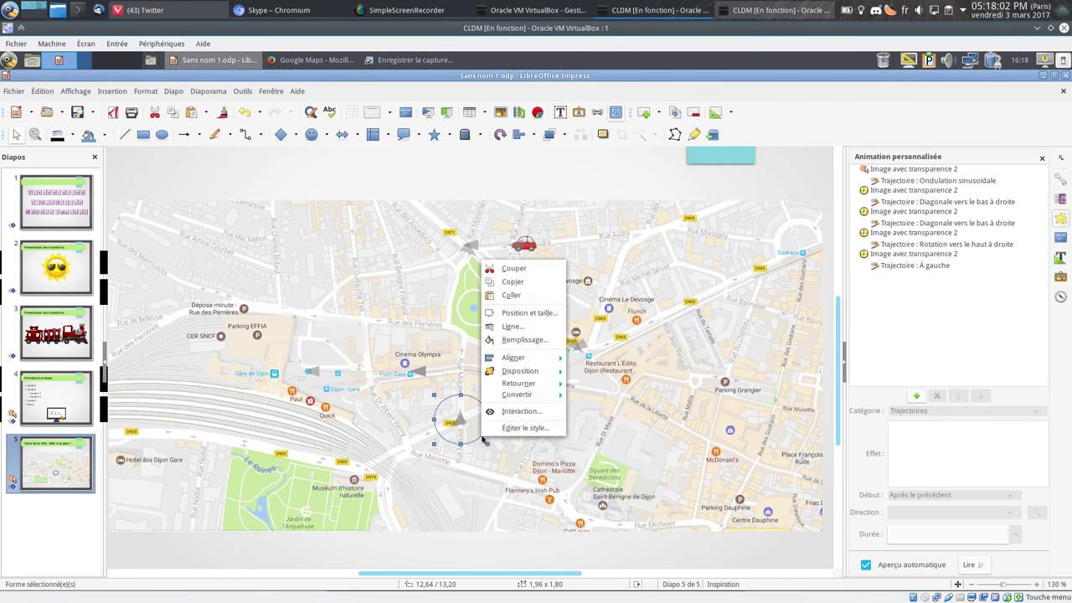
left_click(526, 327)
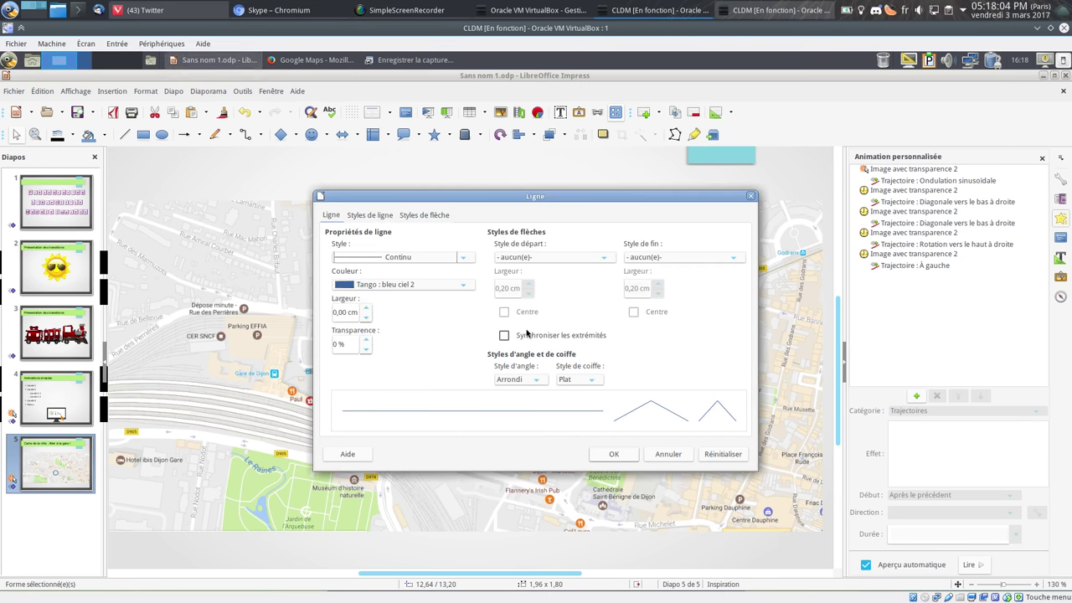
left_click(368, 310)
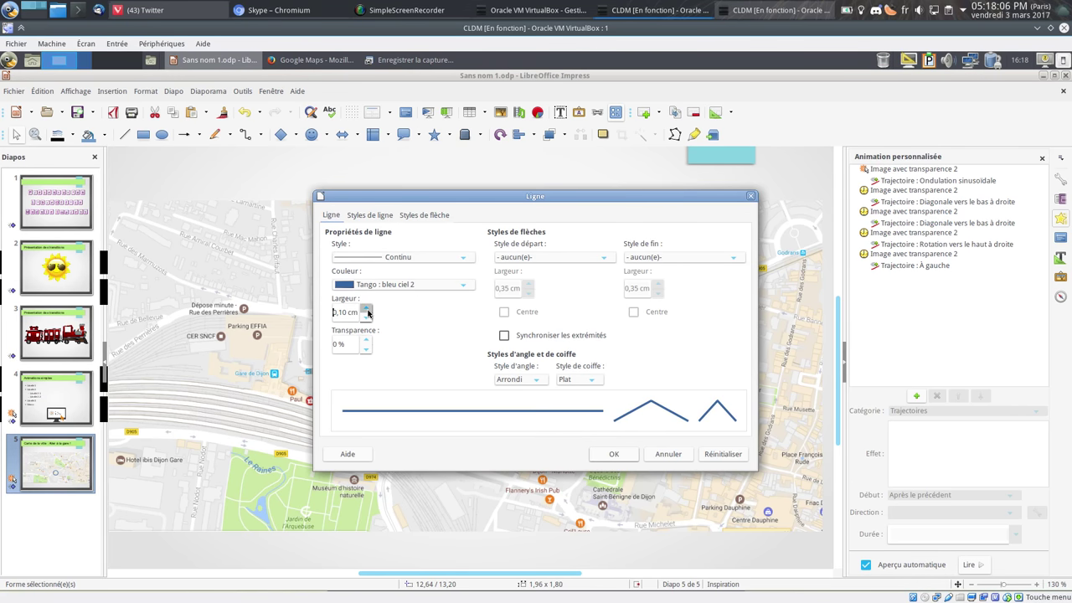
left_click(367, 310)
left_click(613, 454)
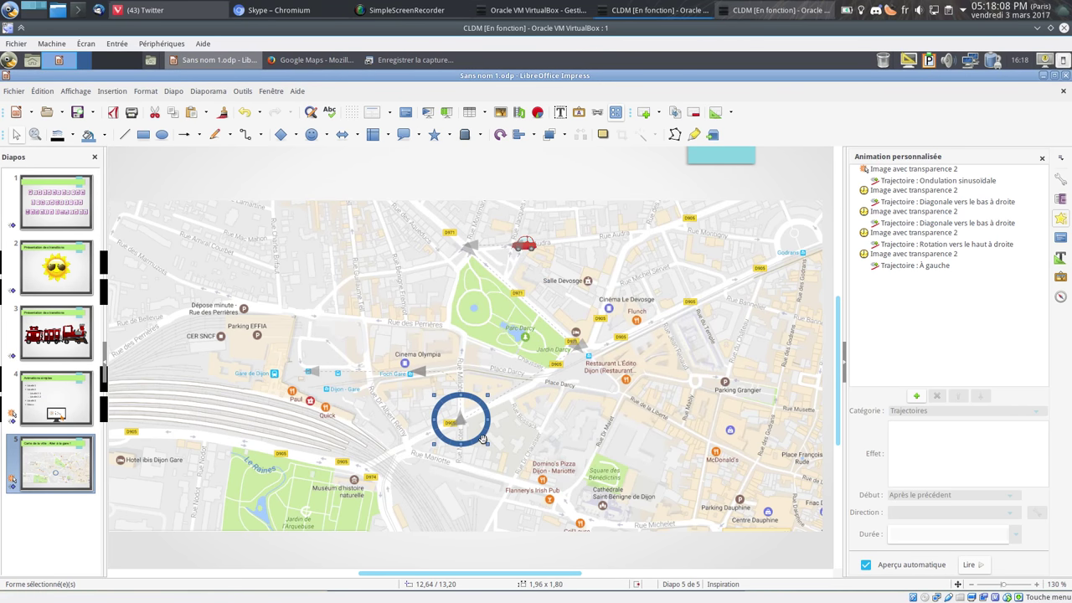
Nudge the ring into place over the Rue Mariotte junction.
left_click_drag(483, 432, 477, 437)
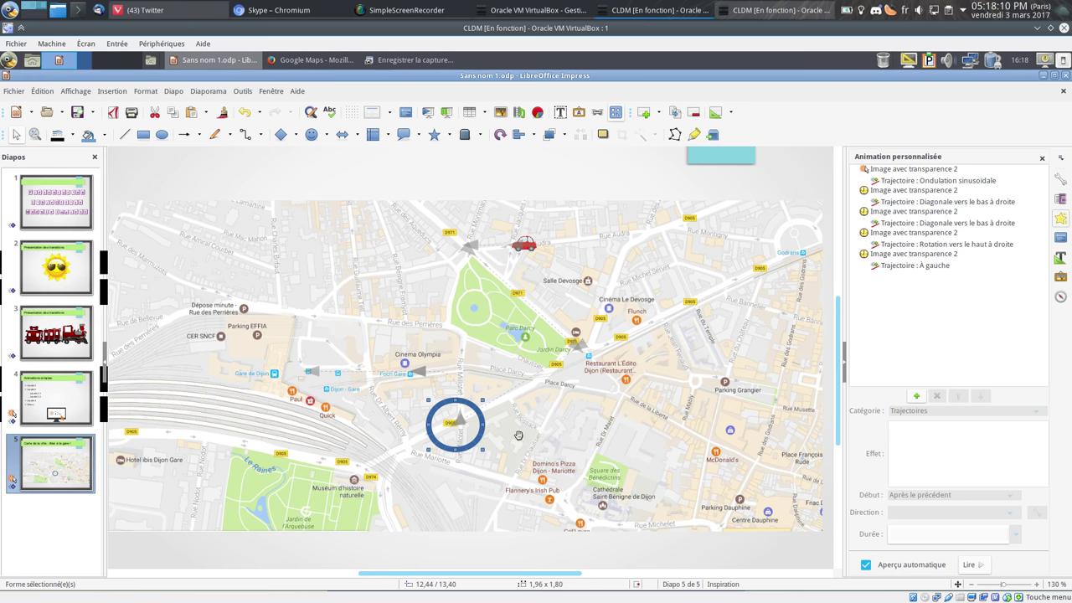
key("Up")
key("Right")
key("Right")
key("Up")
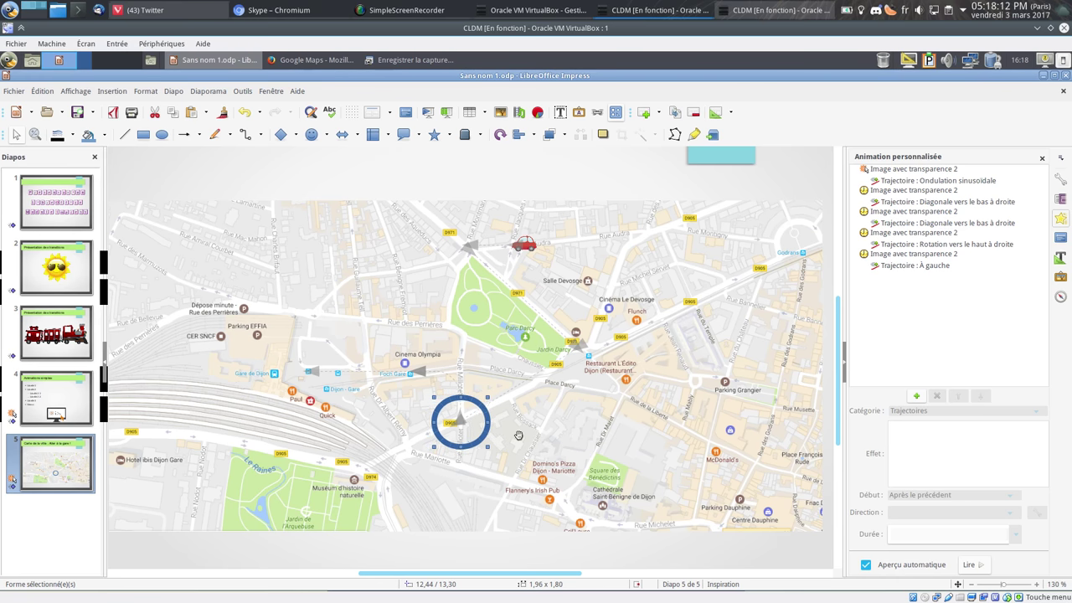
Give the ring an Ampoule de flash emphasis effect.
left_click(916, 396)
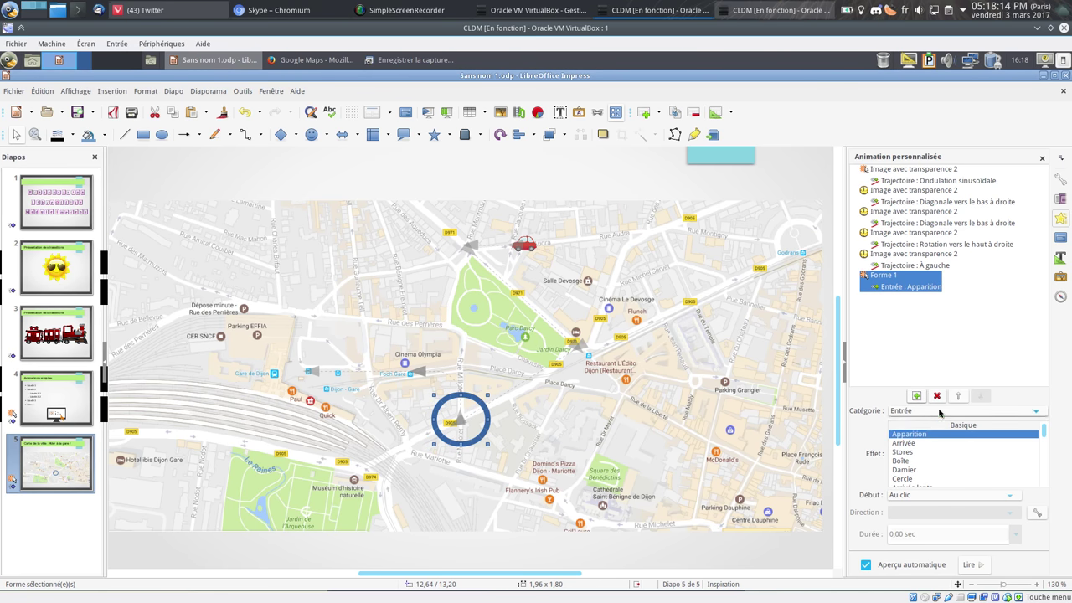
left_click(941, 411)
left_click(929, 424)
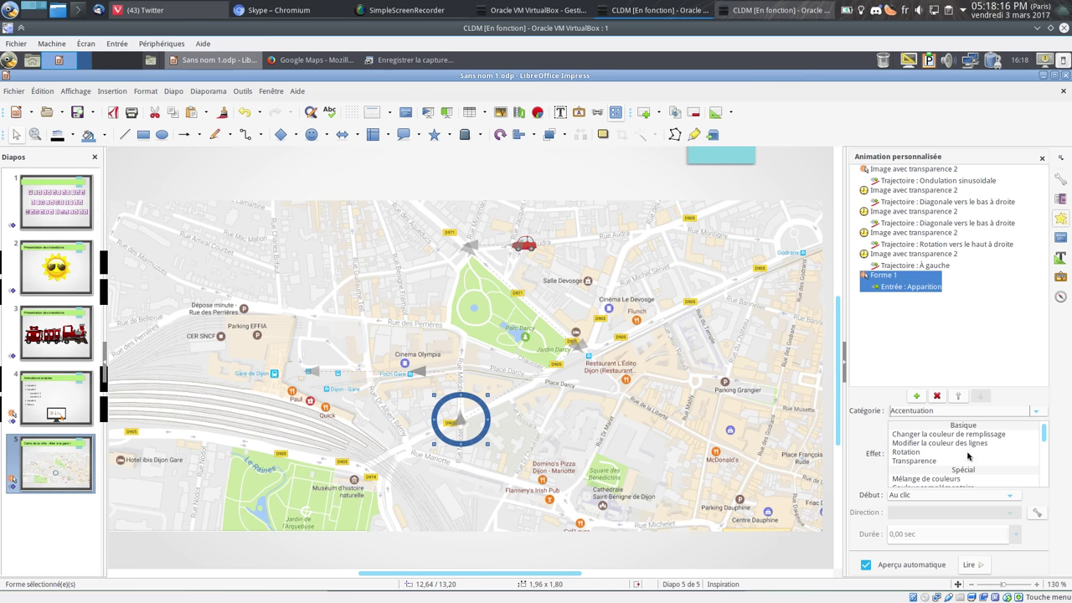
scroll(955, 464, "down", 2)
scroll(940, 471, "down", 2)
scroll(941, 471, "down", 2)
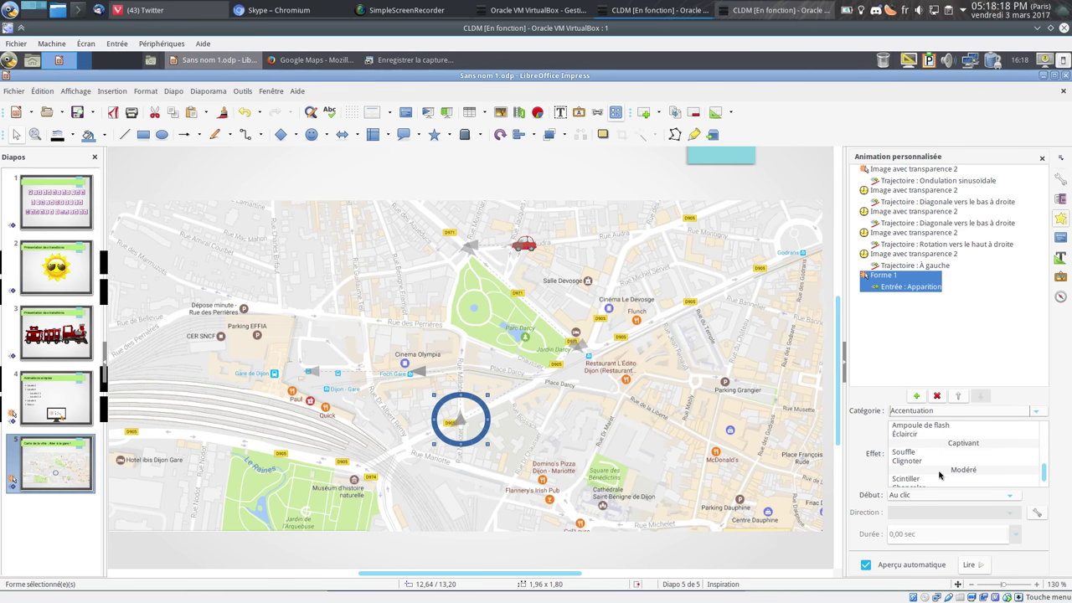
left_click(936, 427)
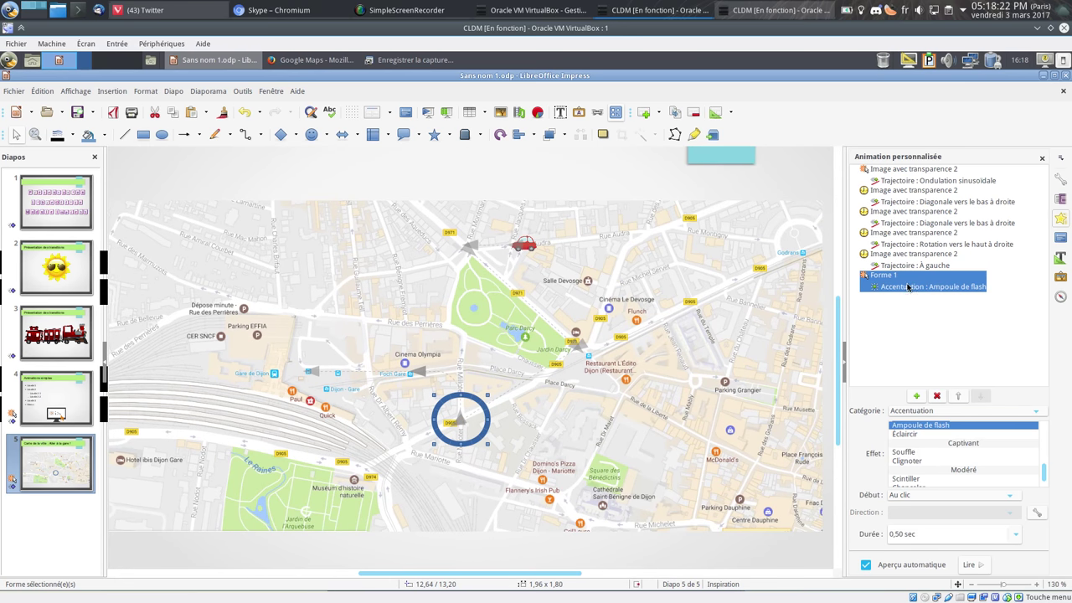
Move the flash effect earlier in the sequence and set it to start after the previous effect.
left_click(909, 224)
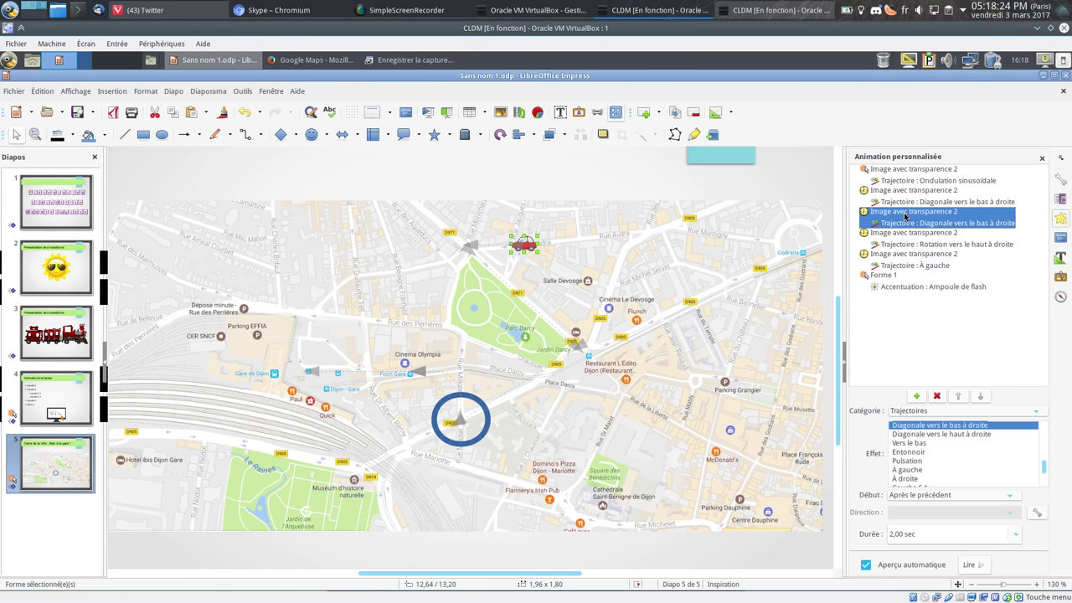
left_click(904, 285)
double_click(958, 396)
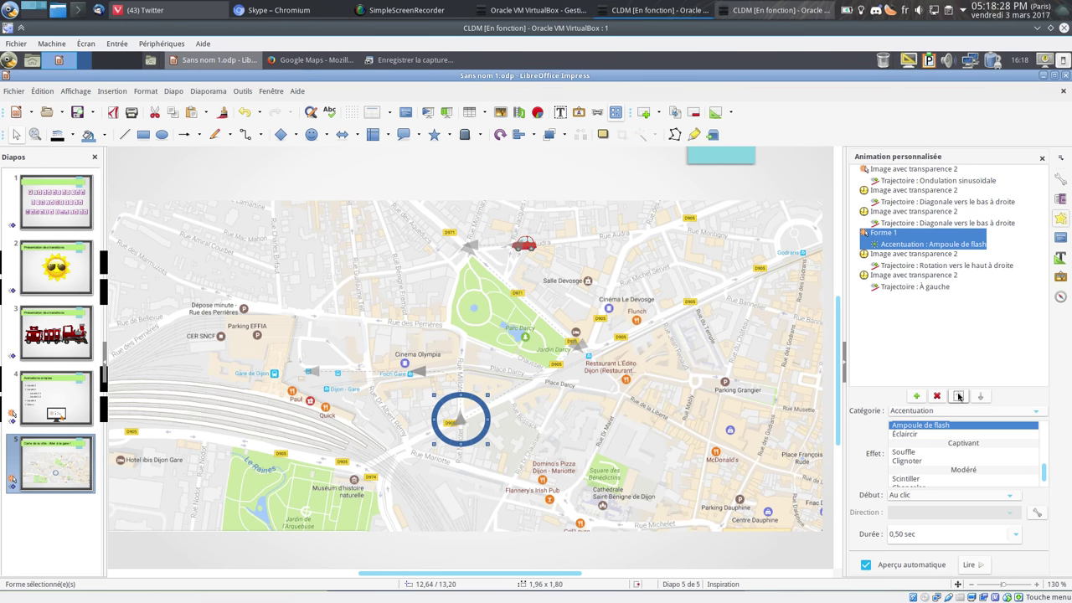
right_click(896, 244)
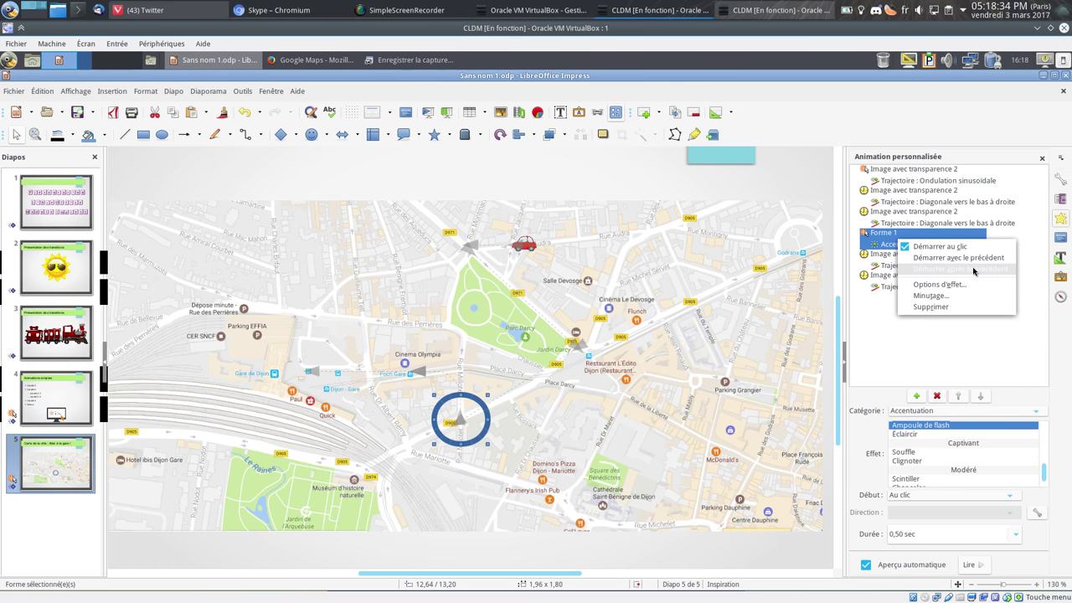
left_click(971, 269)
right_click(896, 240)
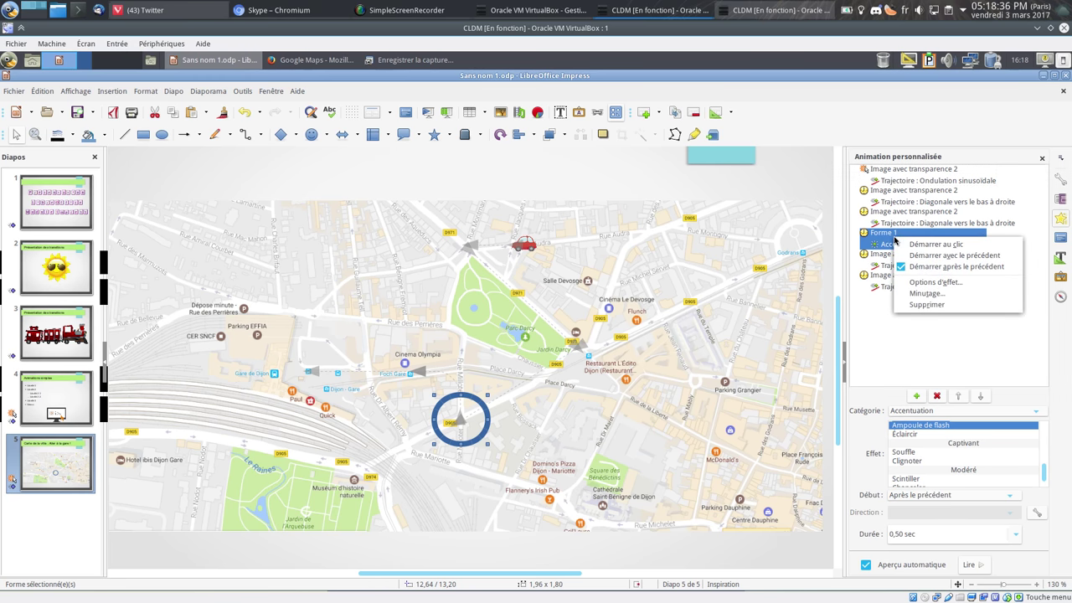
key("Escape")
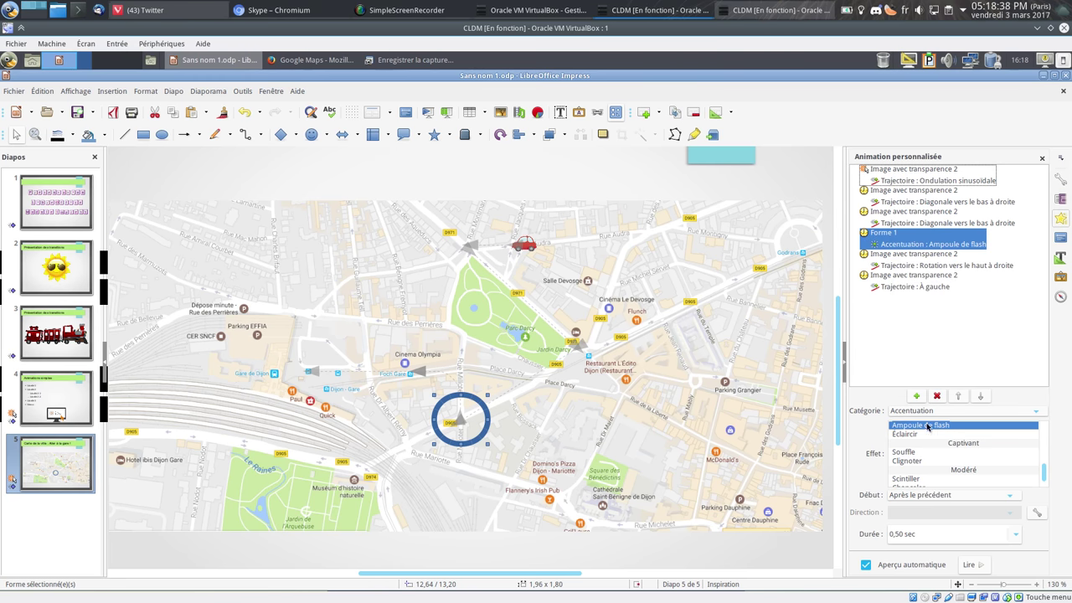
left_click(917, 397)
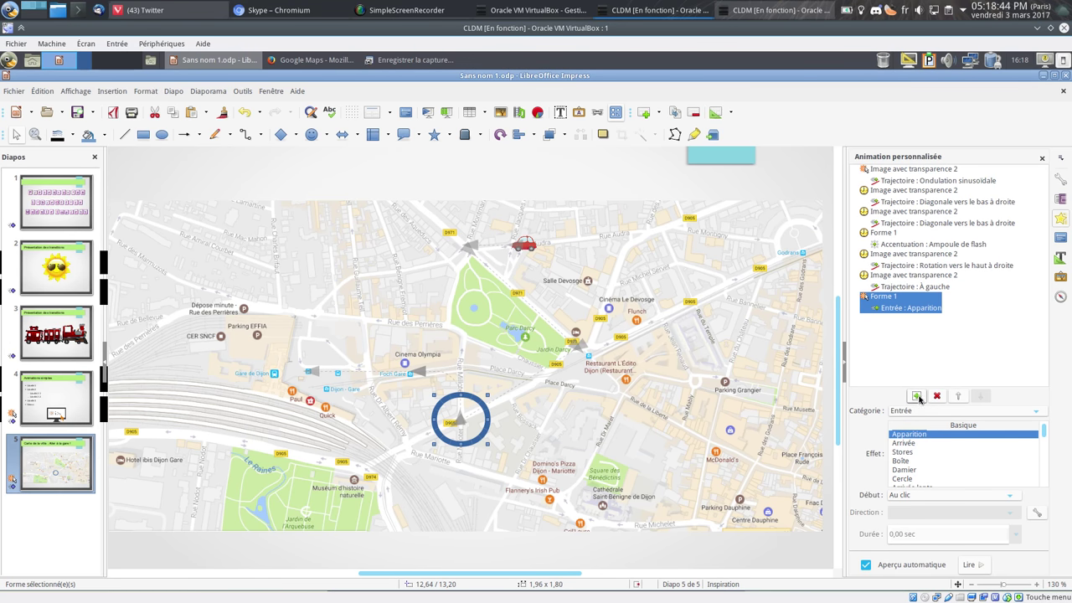
Move the circle's Apparition effect earlier and set it to start Après le précédent.
left_click(958, 397)
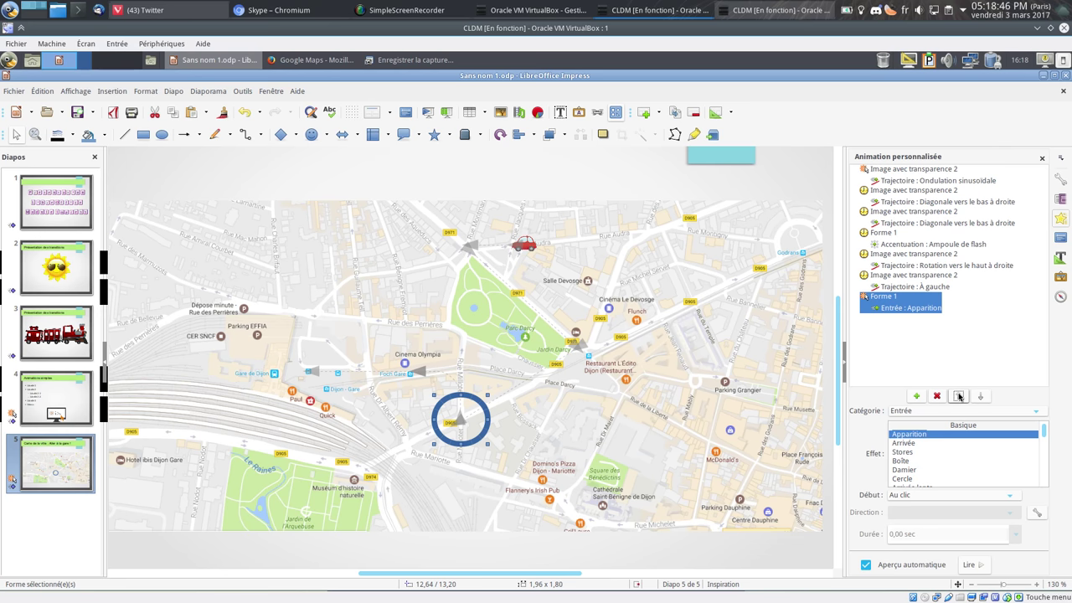
left_click(959, 397)
left_click(959, 397)
right_click(894, 241)
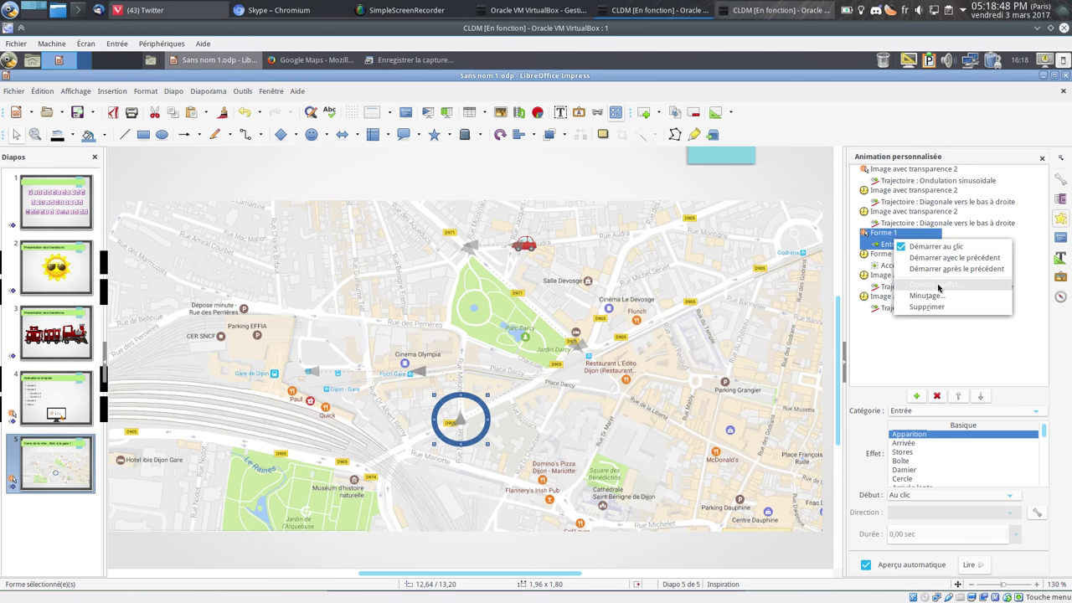
left_click(948, 259)
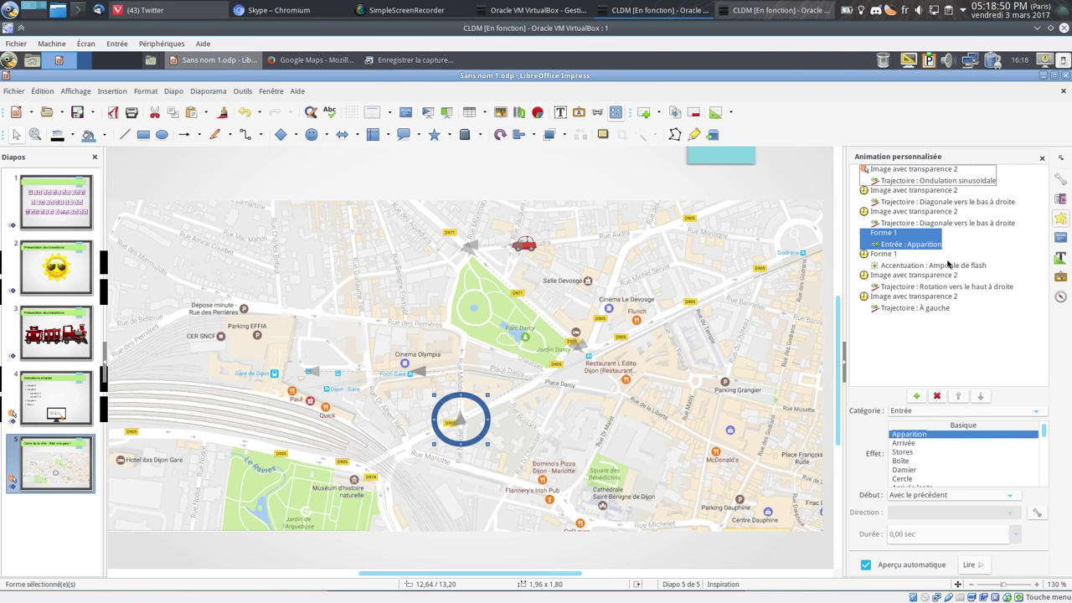
right_click(920, 242)
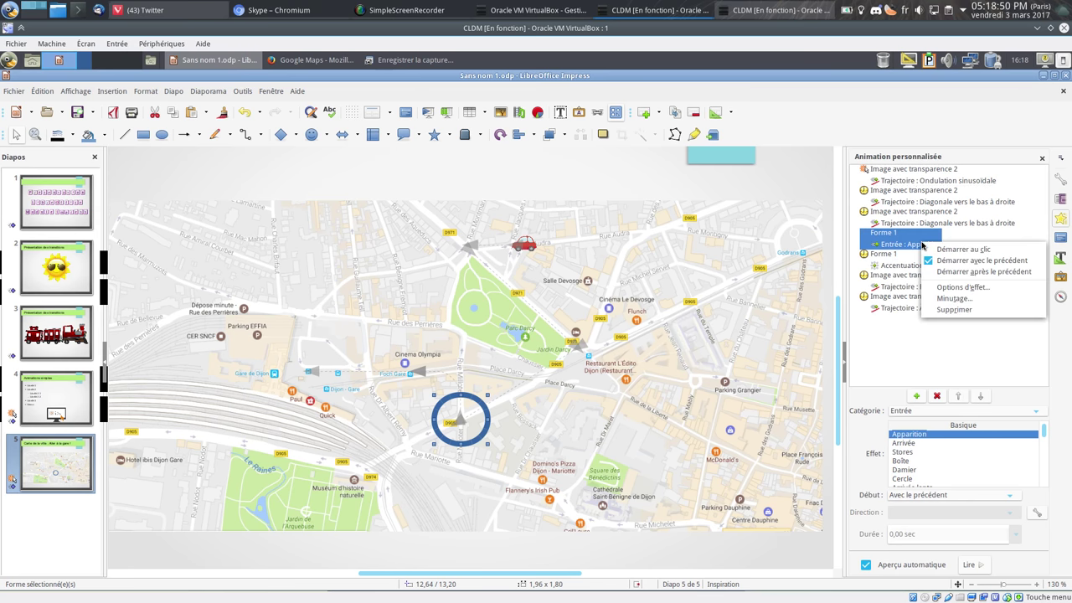
left_click(1007, 275)
Add a Dissoudre exit effect after the flash, starting Après le précédent.
left_click(895, 263)
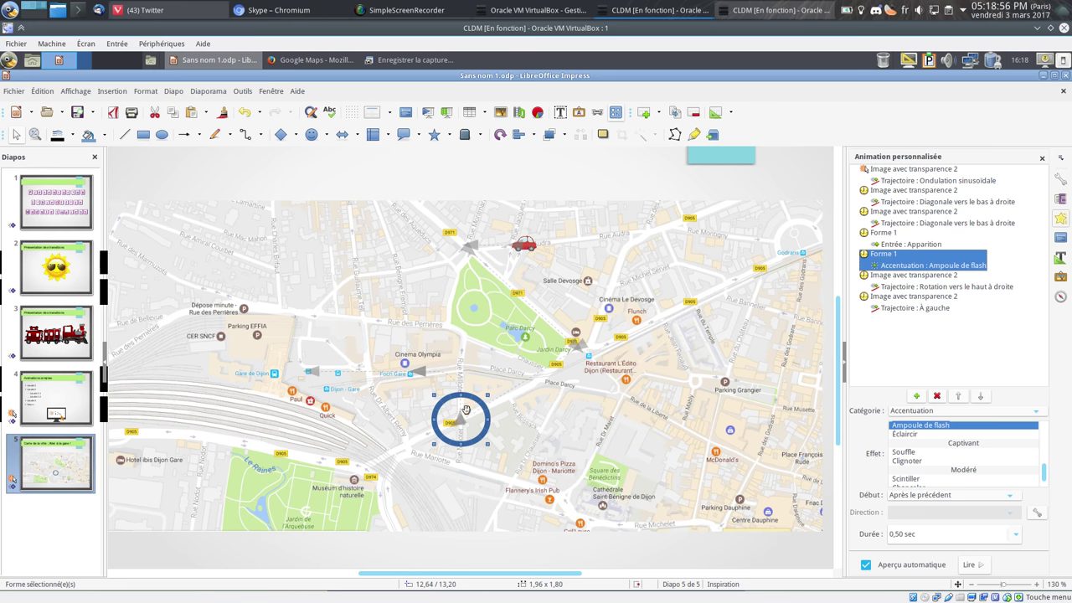
left_click(916, 395)
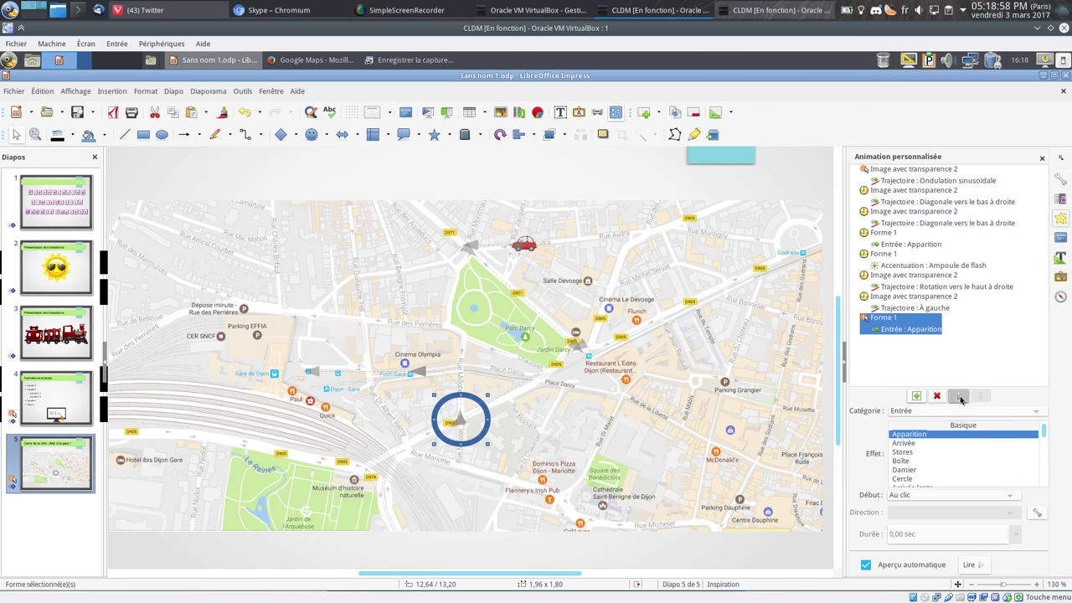
left_click(958, 396)
left_click(958, 396)
left_click(914, 410)
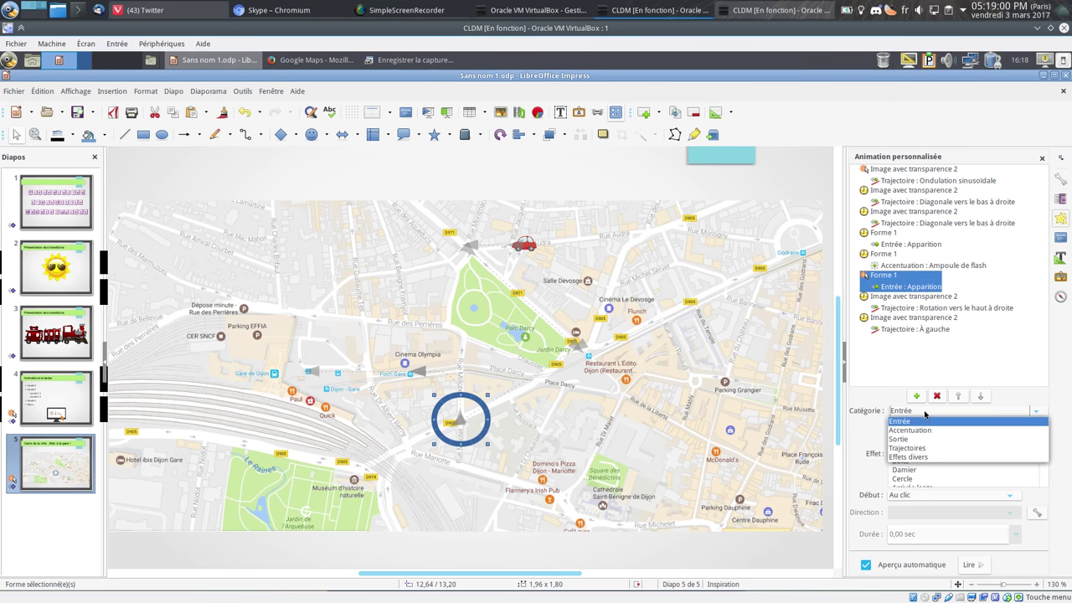
left_click(919, 442)
left_click(913, 437)
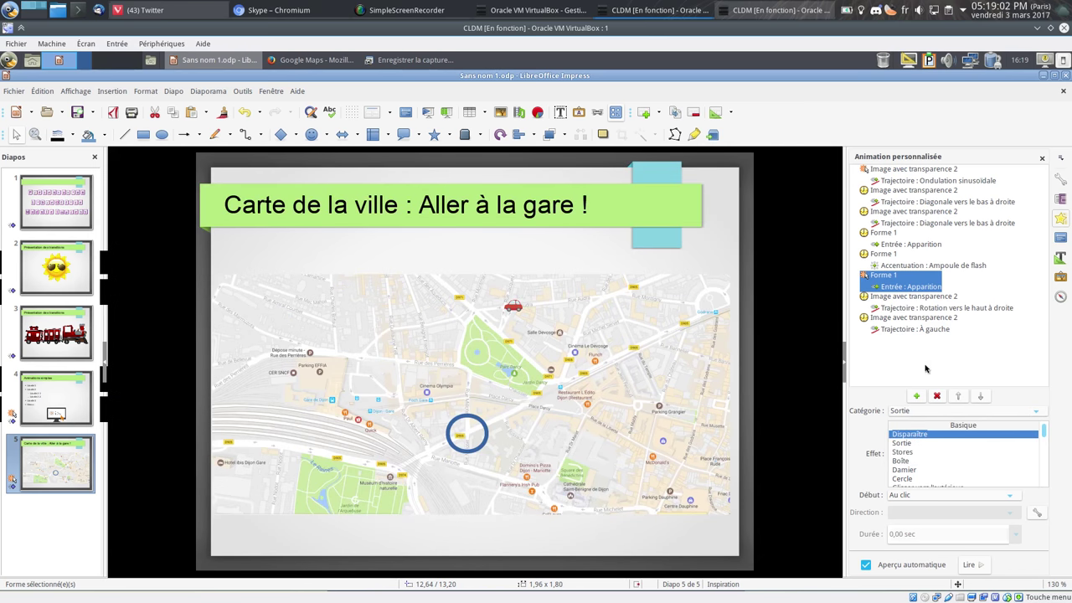
right_click(901, 284)
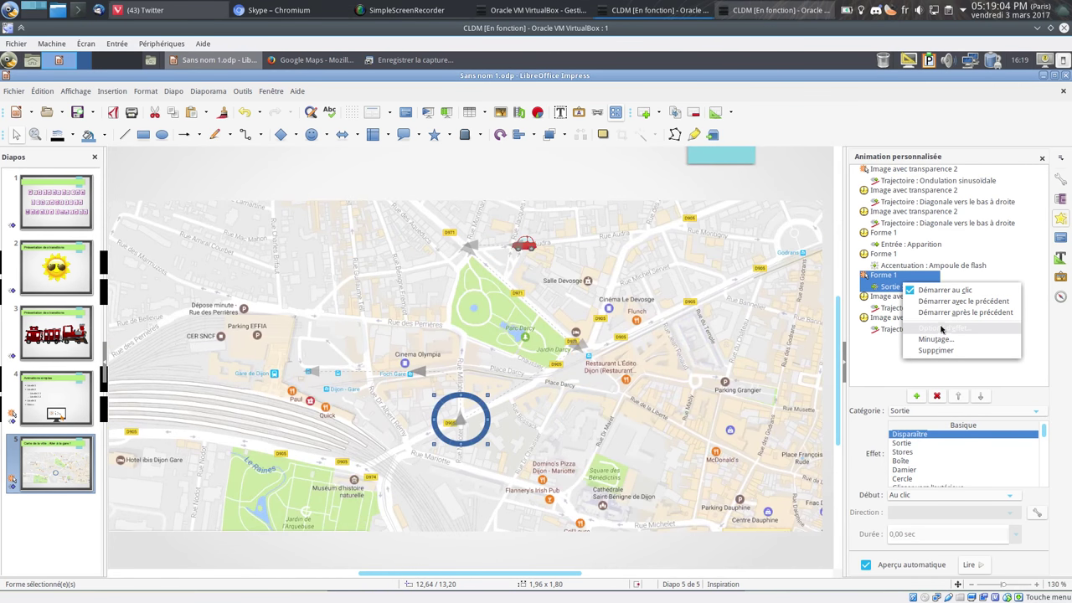
left_click(963, 311)
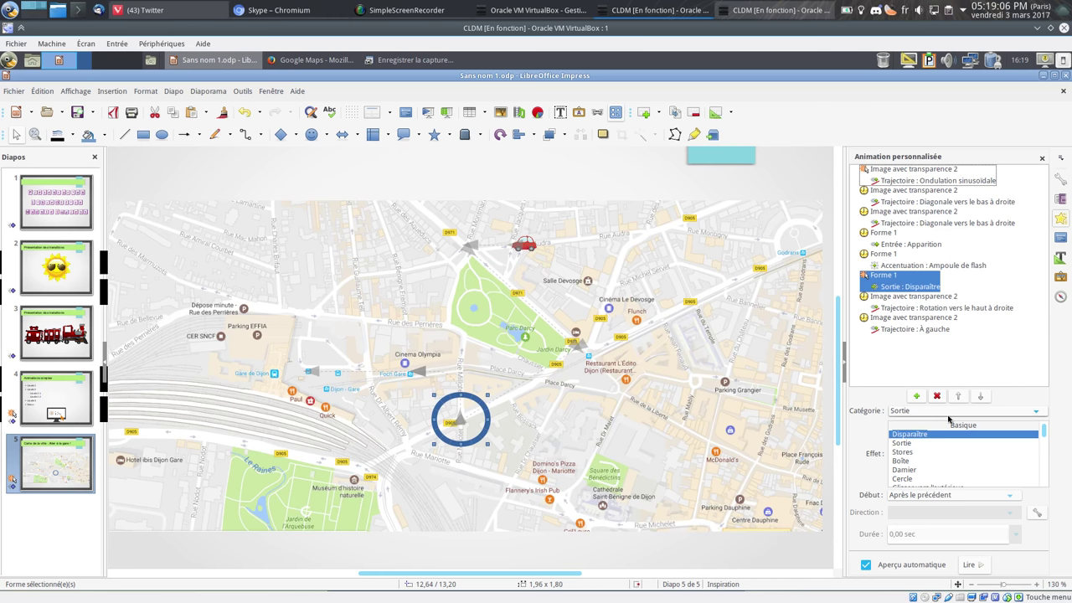
scroll(918, 465, "down", 1)
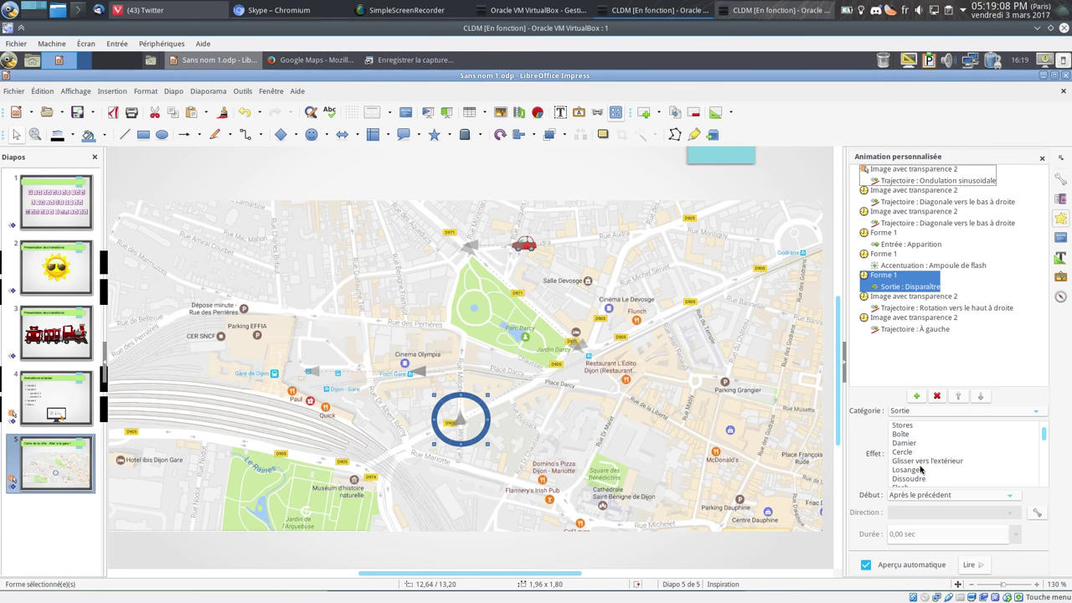
left_click(919, 478)
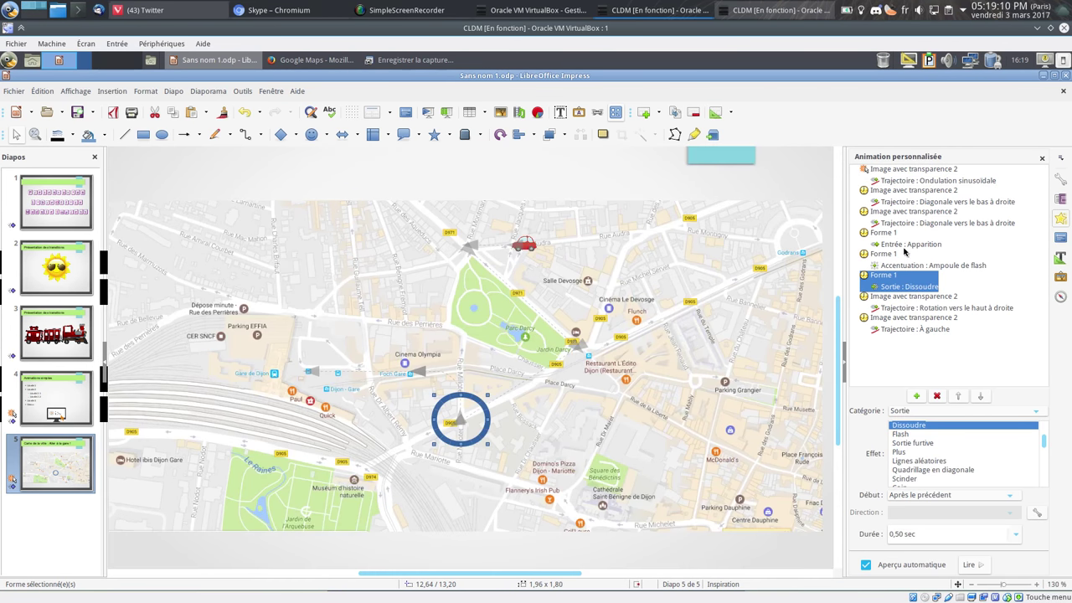
Change the circle's Apparition entrance effect to Damier.
left_click(906, 241)
scroll(921, 467, "down", 1)
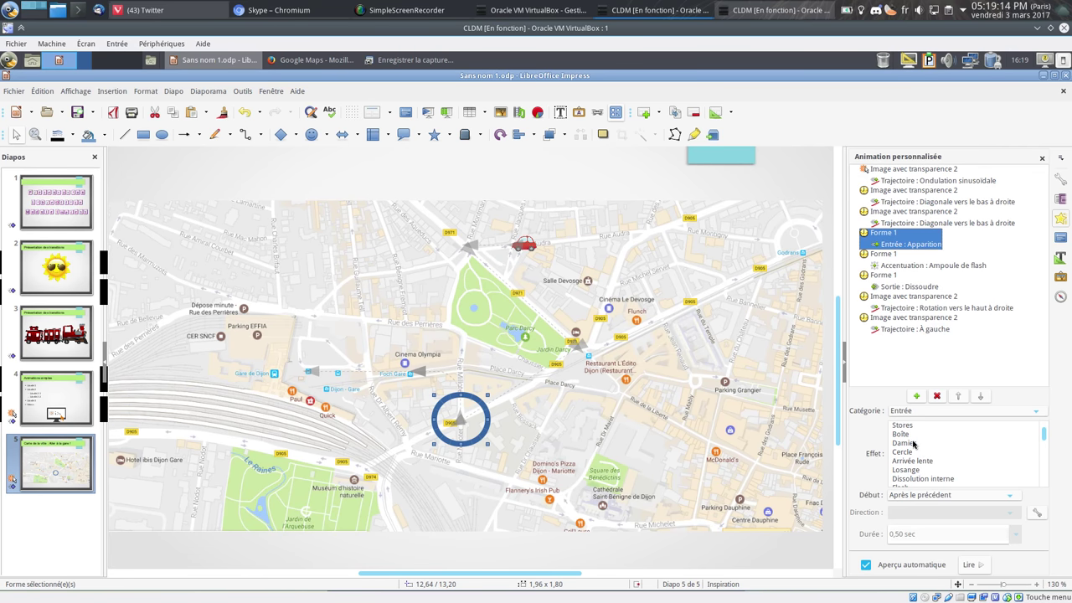
left_click(904, 442)
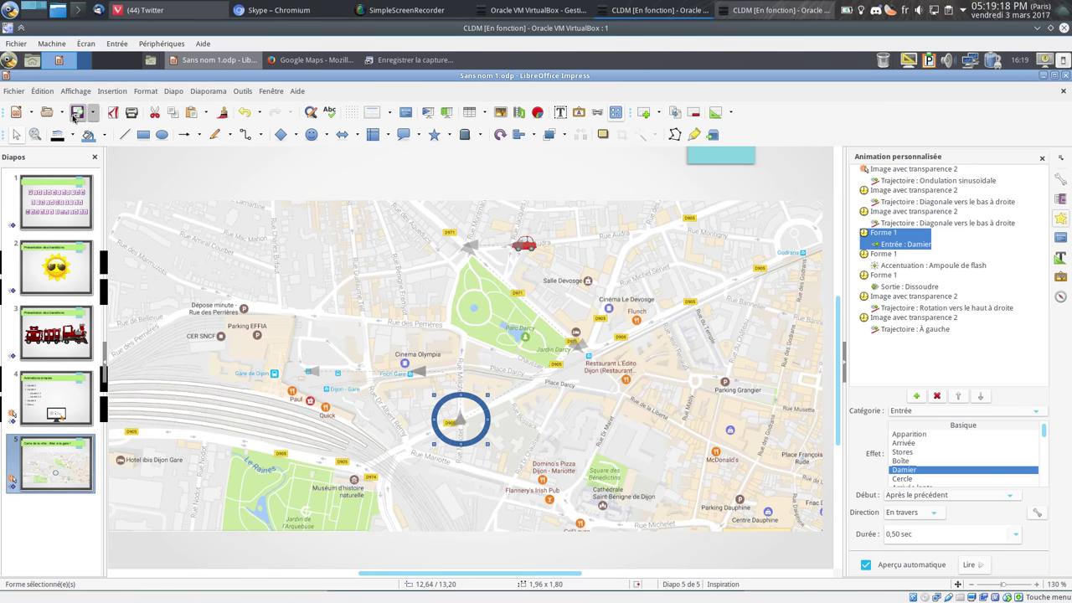
left_click(208, 90)
left_click(217, 124)
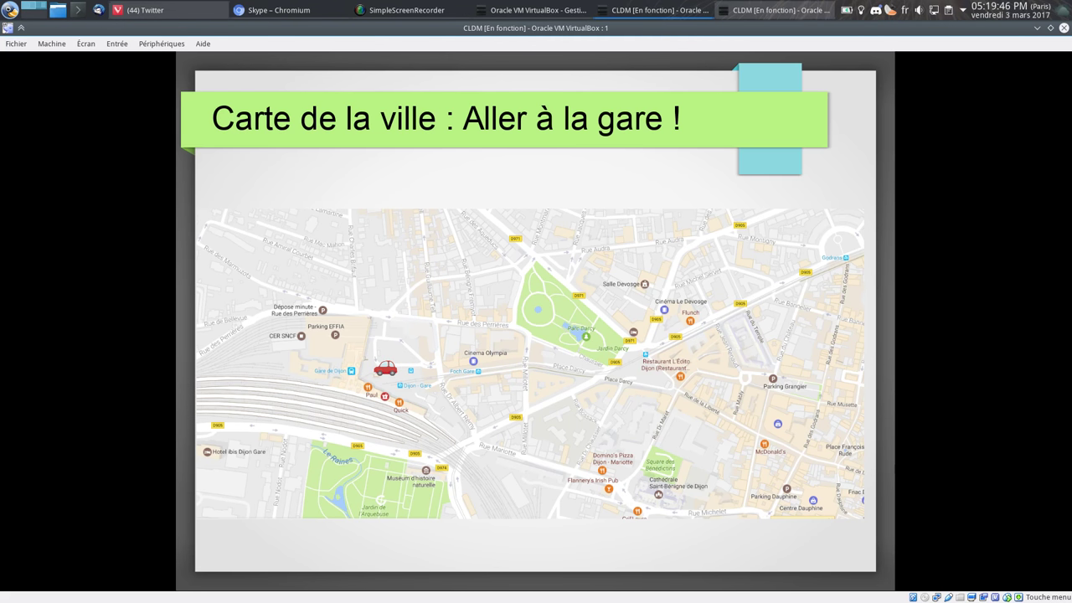
key("Escape")
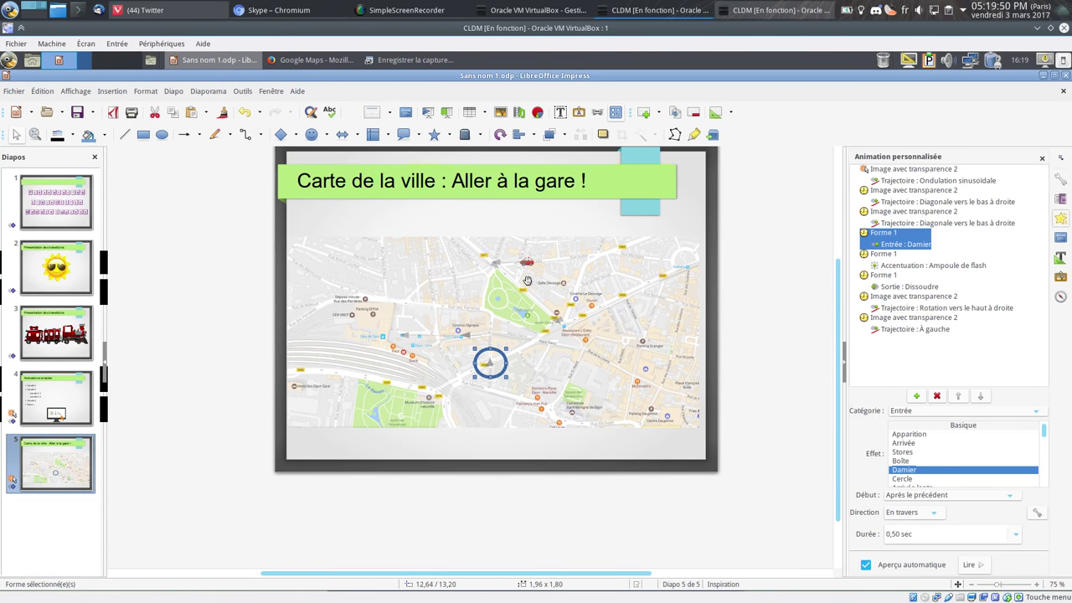
left_click(236, 242)
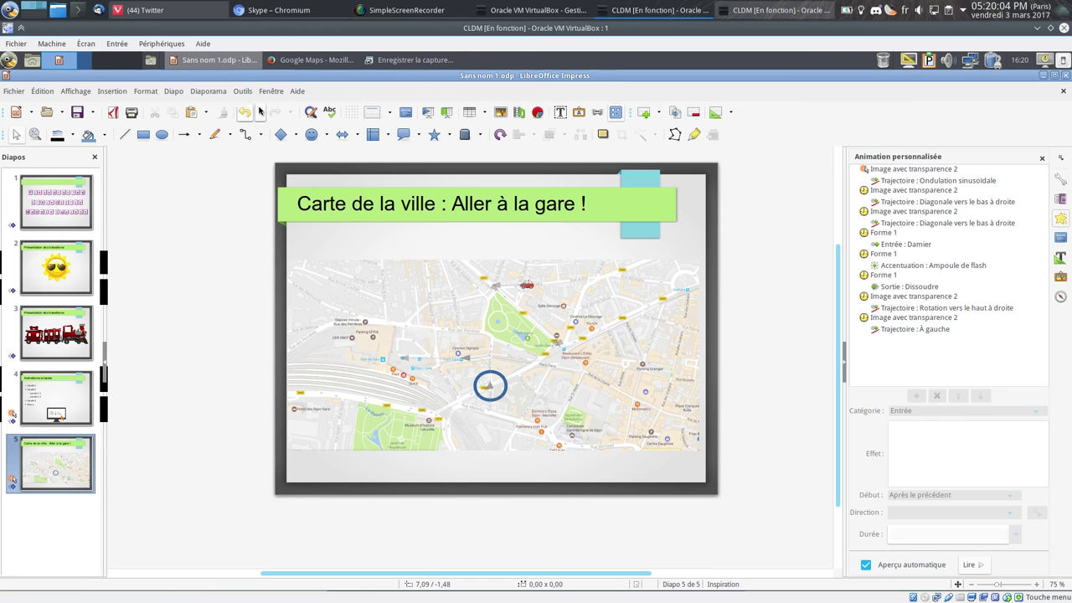
left_click(208, 91)
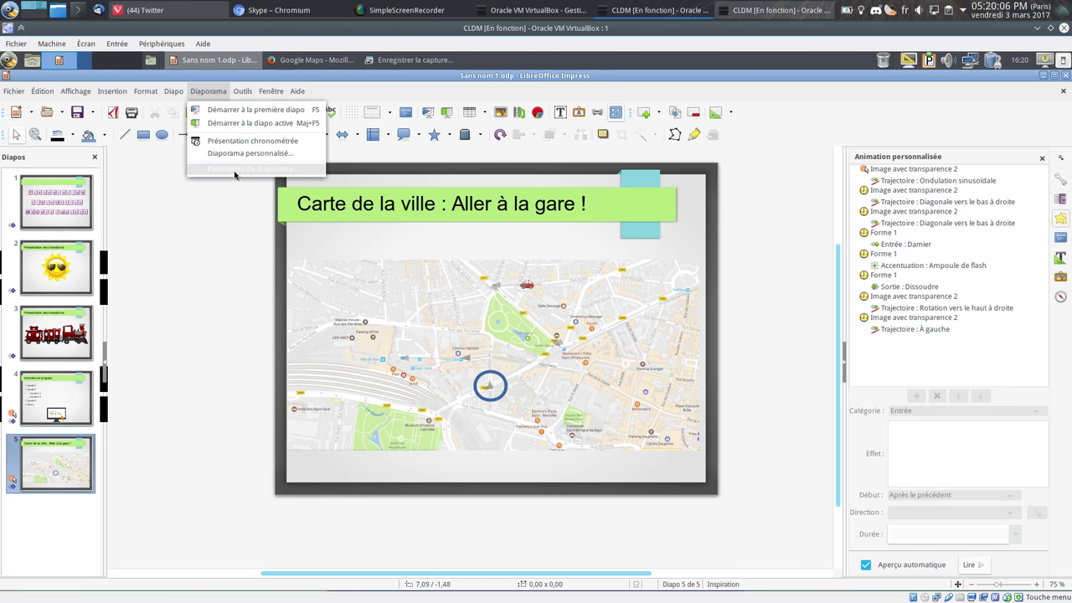
left_click(235, 170)
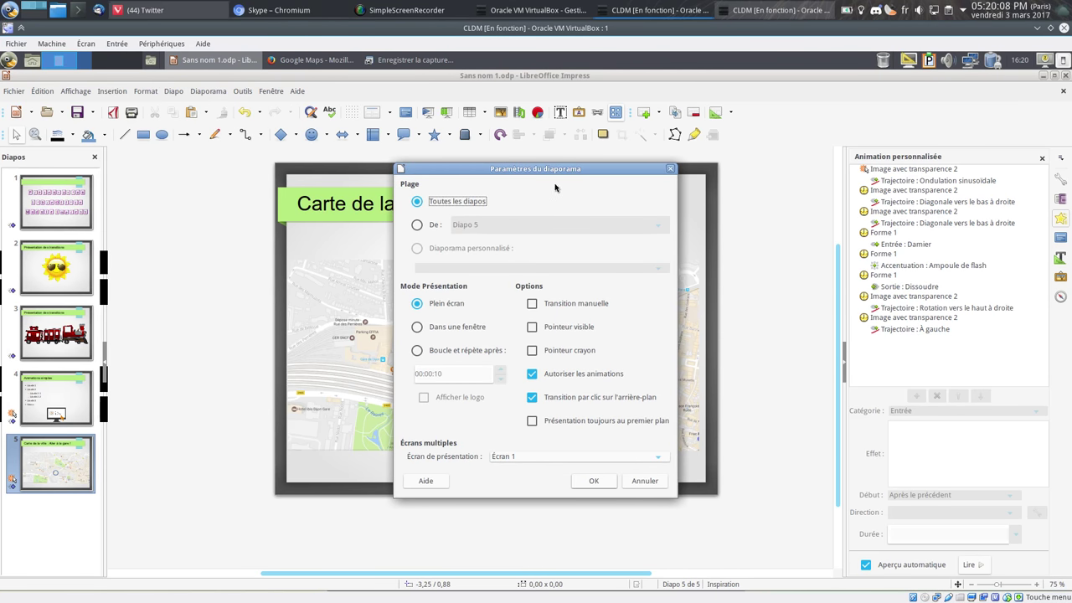
left_click_drag(554, 174, 483, 183)
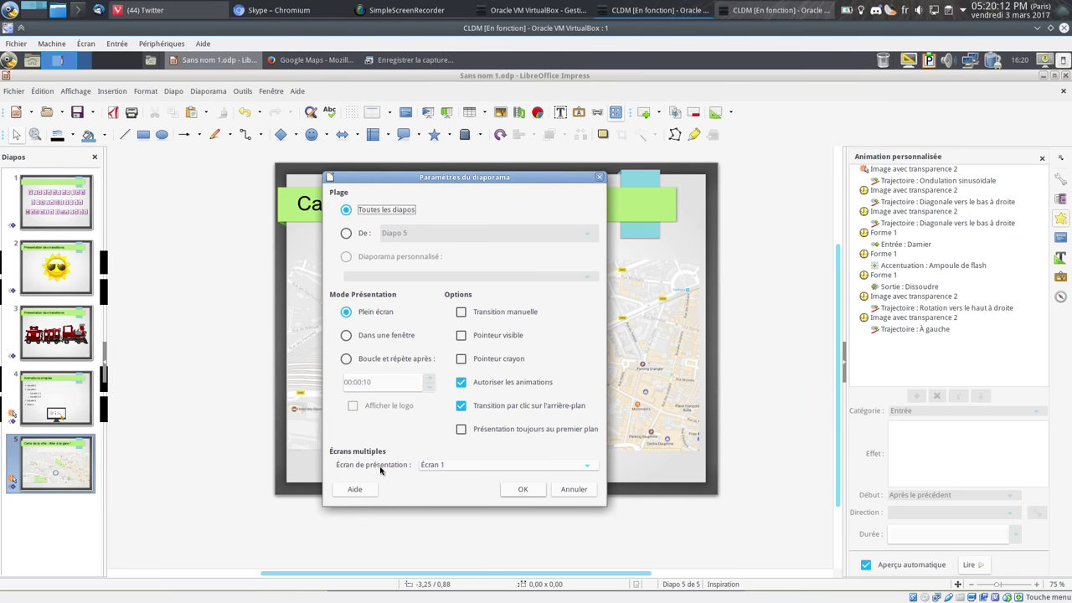
left_click(471, 467)
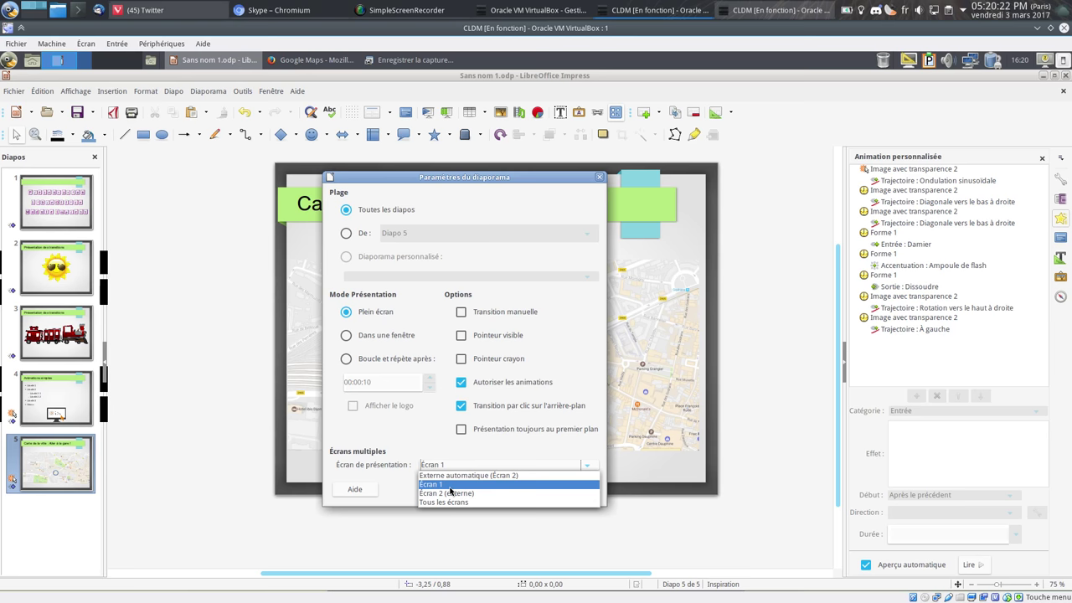
left_click(438, 485)
left_click(447, 465)
left_click(441, 486)
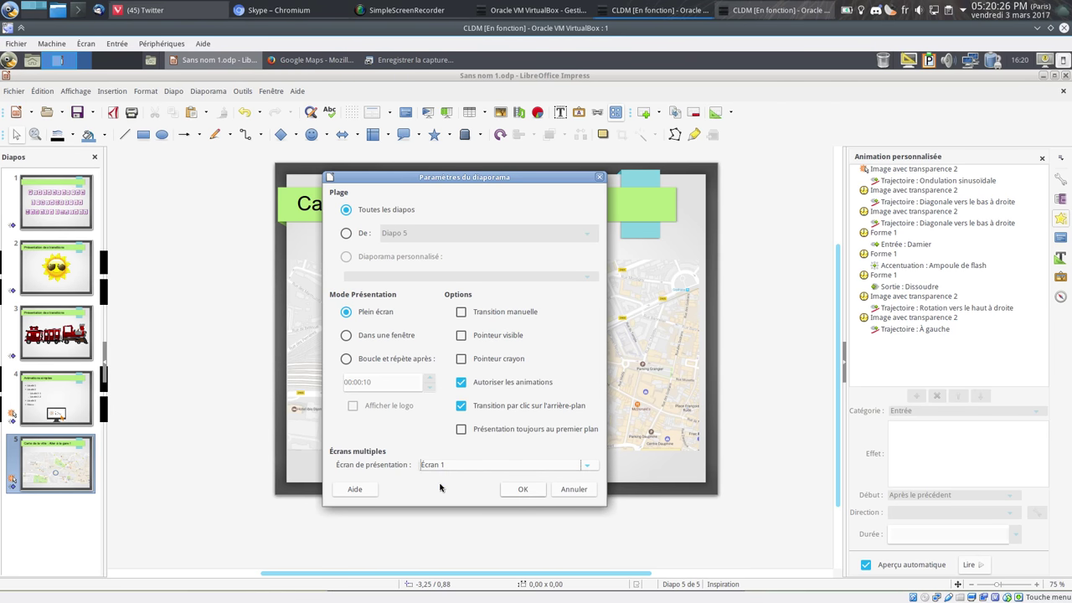
left_click(521, 490)
Run the slideshow from slide 1, reposition the presenter console, then end the show.
key("Home")
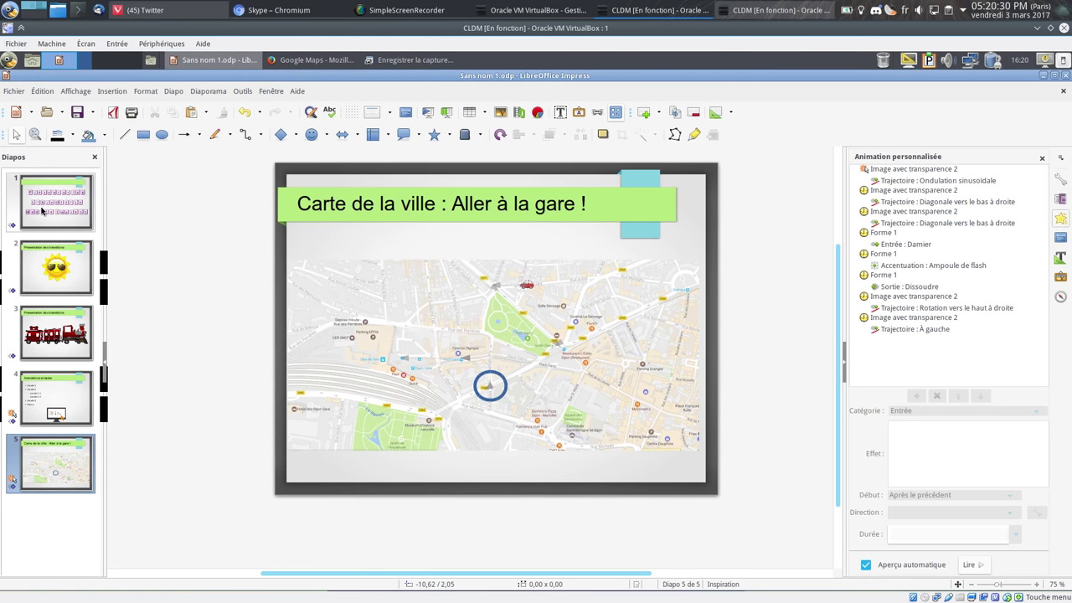
left_click(220, 94)
left_click(224, 112)
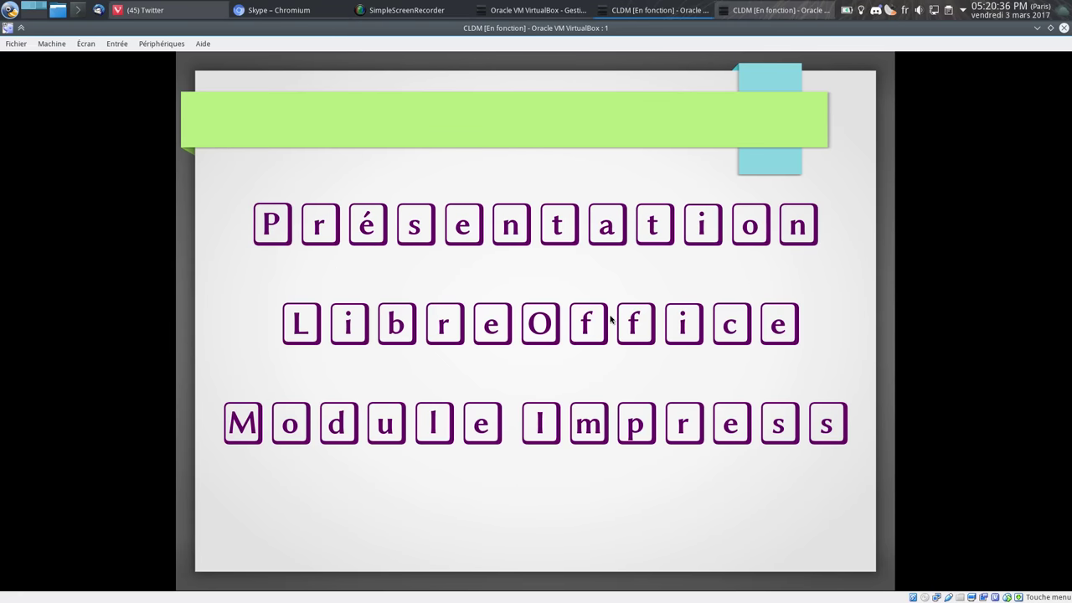
left_click(778, 10)
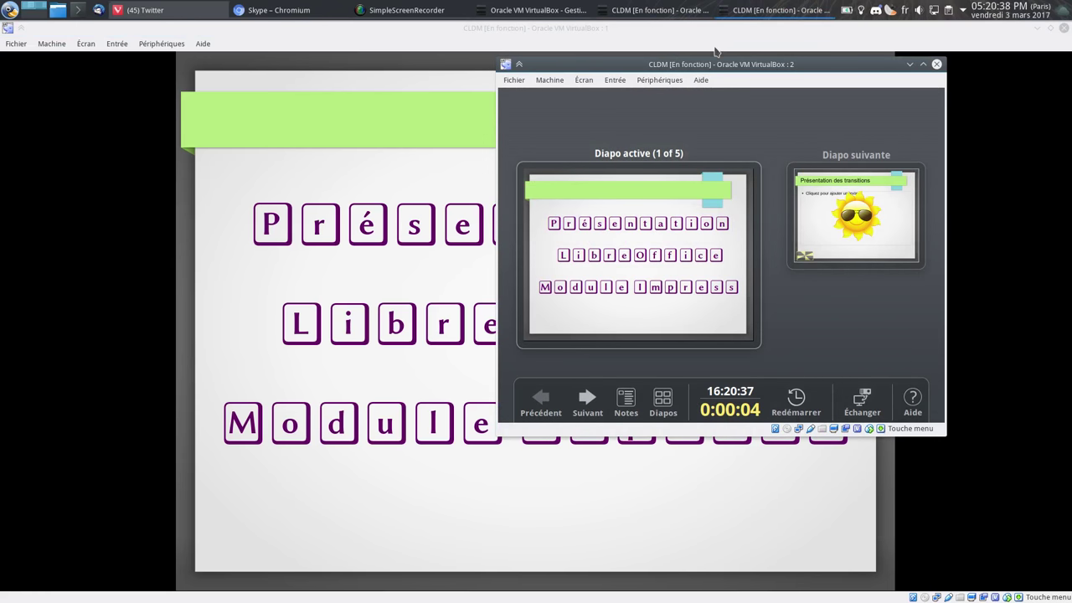
left_click_drag(712, 68, 446, 90)
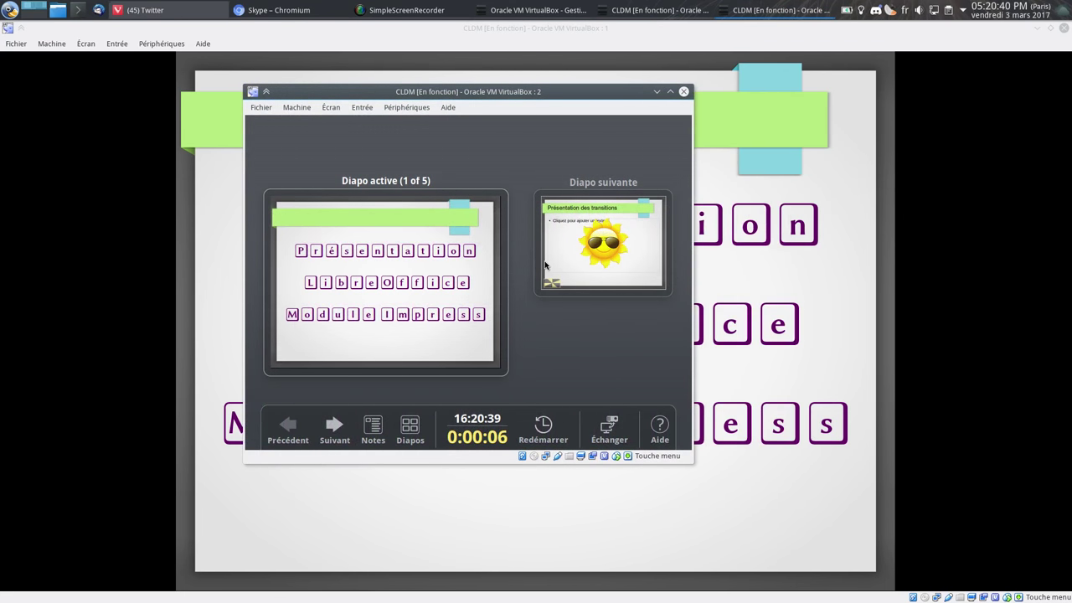
left_click(656, 91)
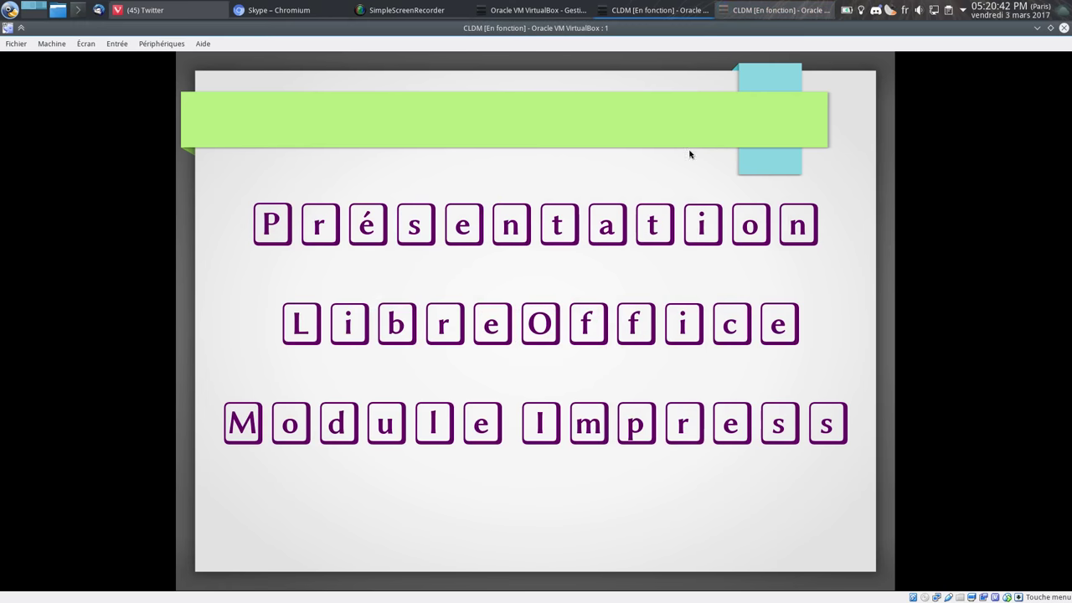
key("Escape")
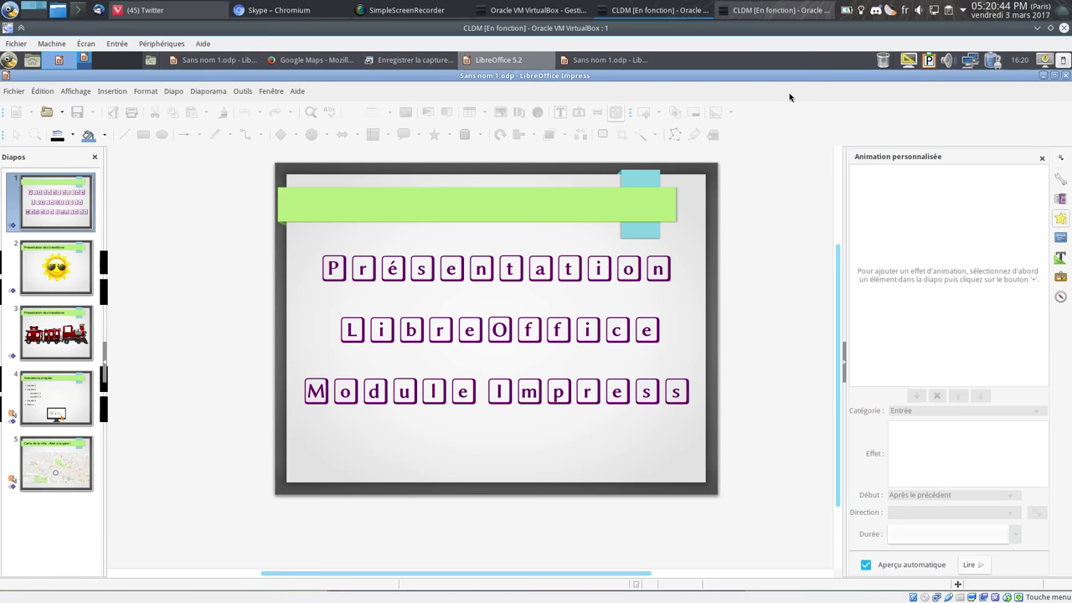
Set the slideshow's presentation screen to Écran 2 (externe).
left_click(208, 90)
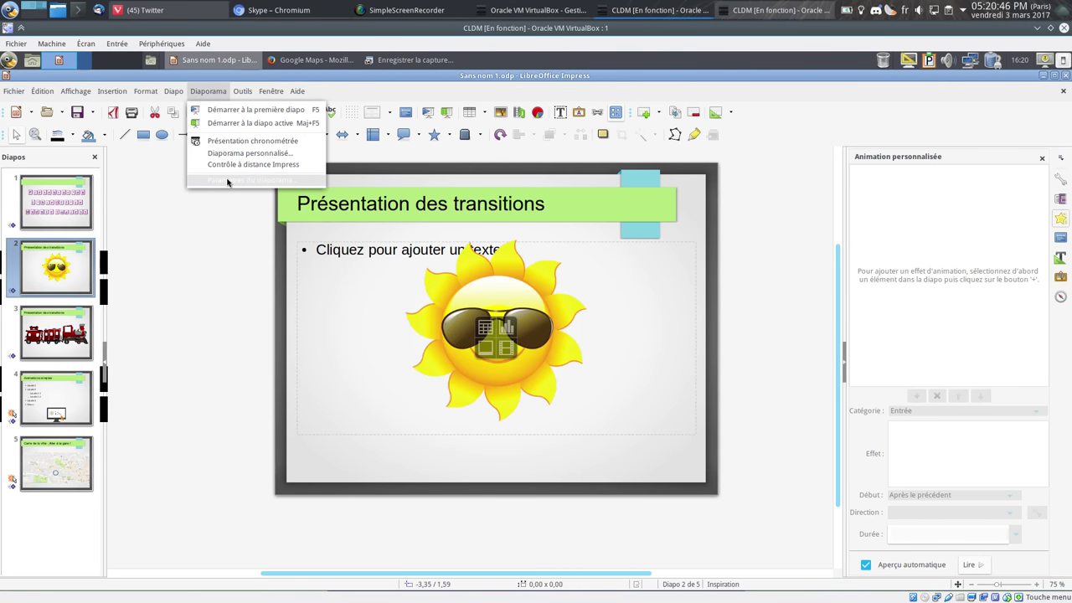
left_click(230, 179)
left_click(556, 457)
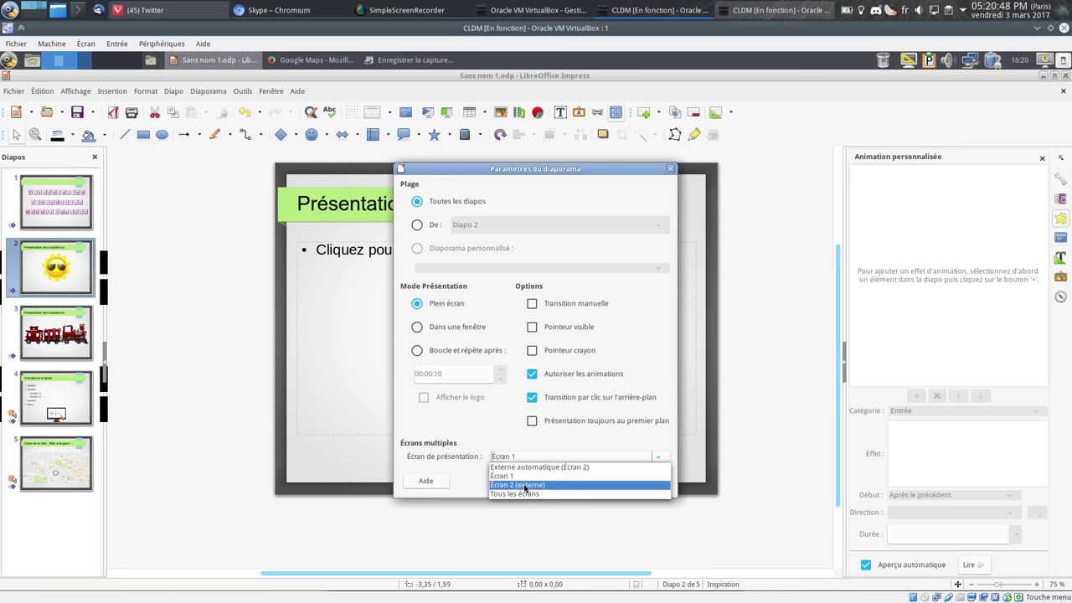
left_click(527, 486)
left_click(595, 482)
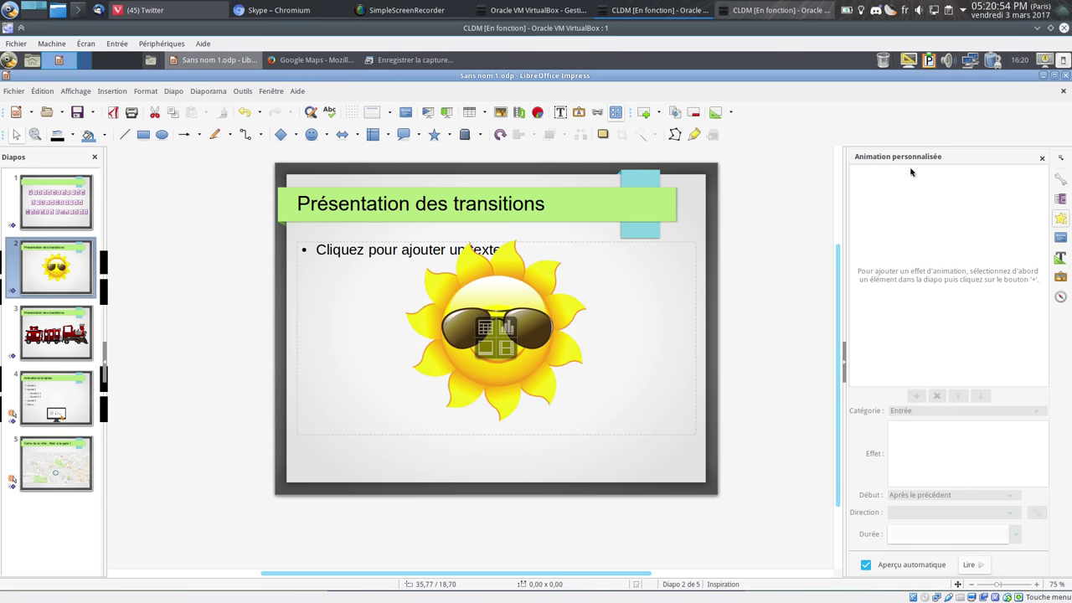
Show slide 5 in the Notes page view.
left_click(76, 91)
left_click(88, 131)
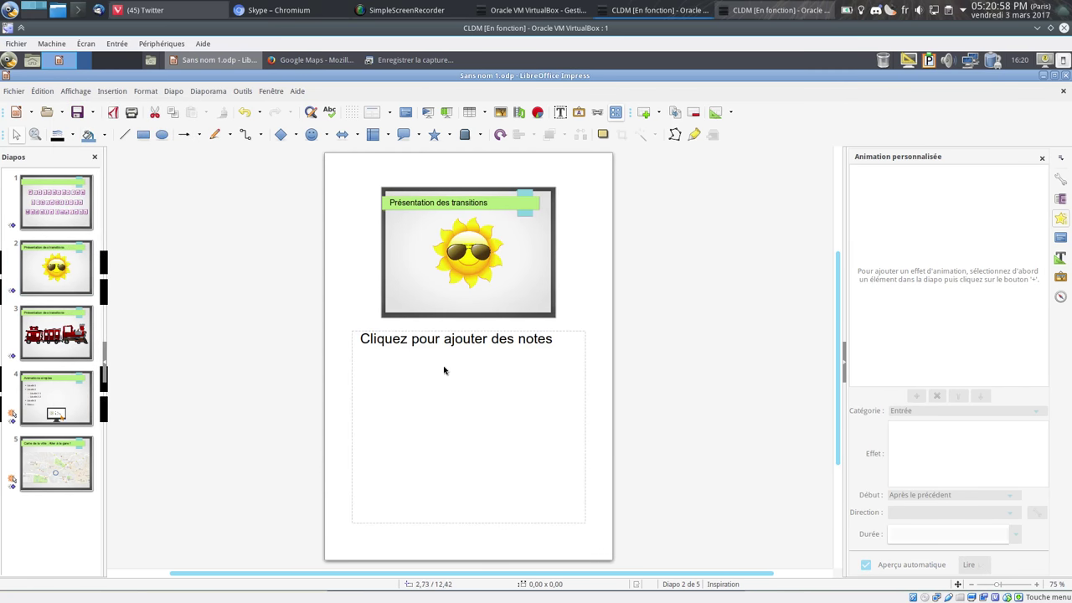
left_click(43, 442)
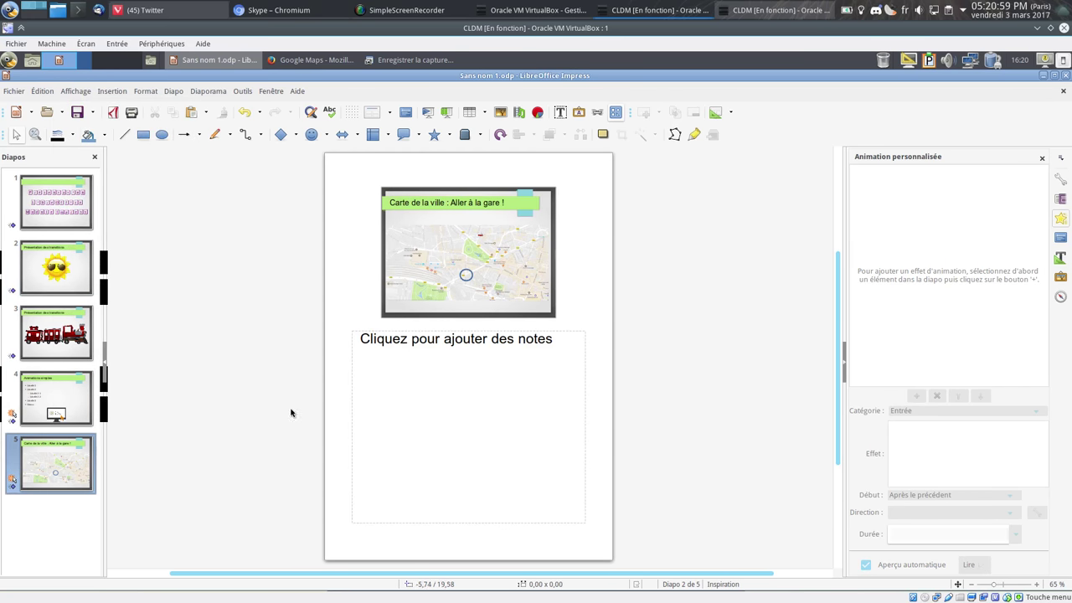
Type the notes 'Clic pour lancer l'animation' and 'Attention cercle intersection rue X et Y', then start the slideshow.
left_click(423, 339)
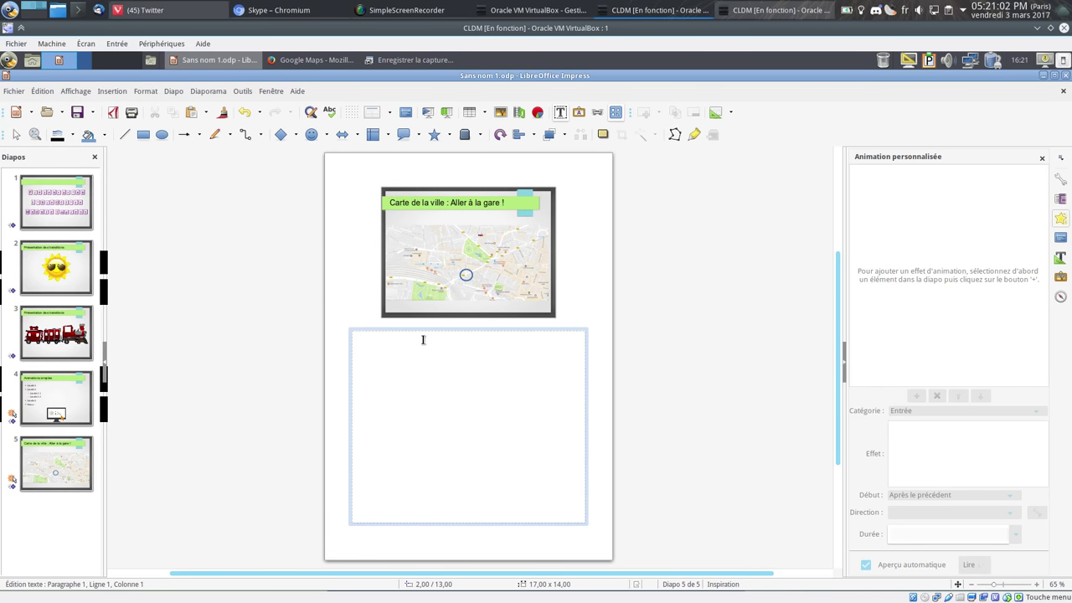
type("Clic ")
type("pour ")
type("lan ")
type("l'am")
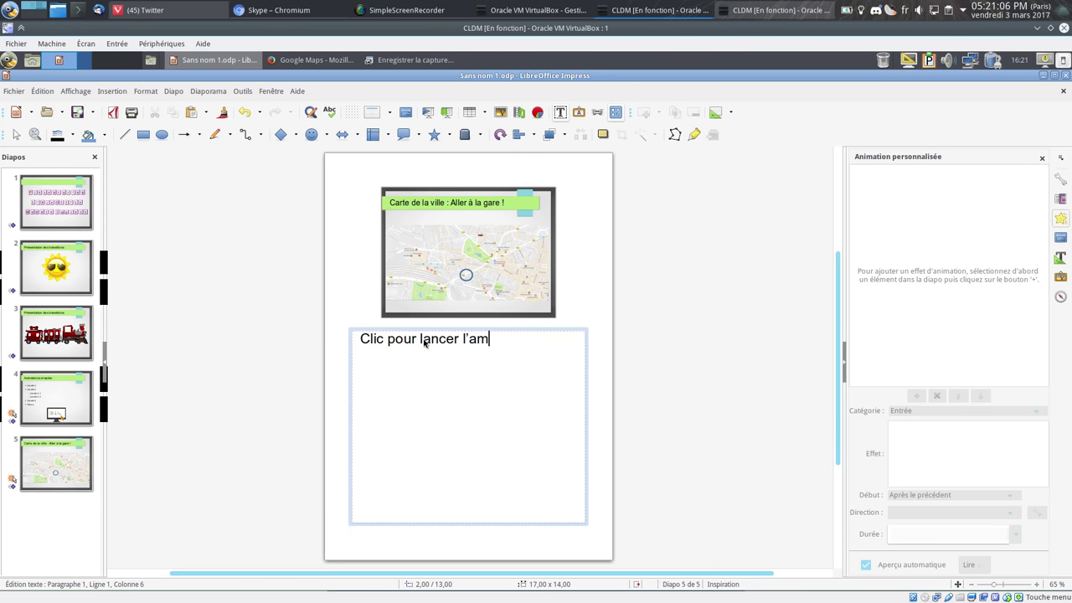
key("BackSpace")
type("nimation")
key("Return")
type("At tion")
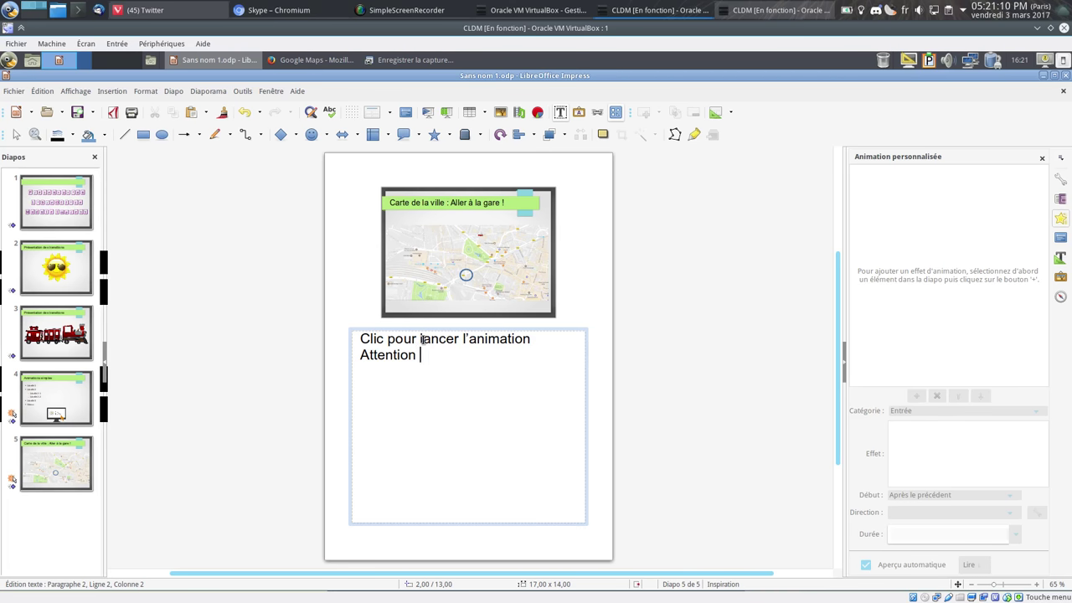
type(" cercle inte")
type("rc")
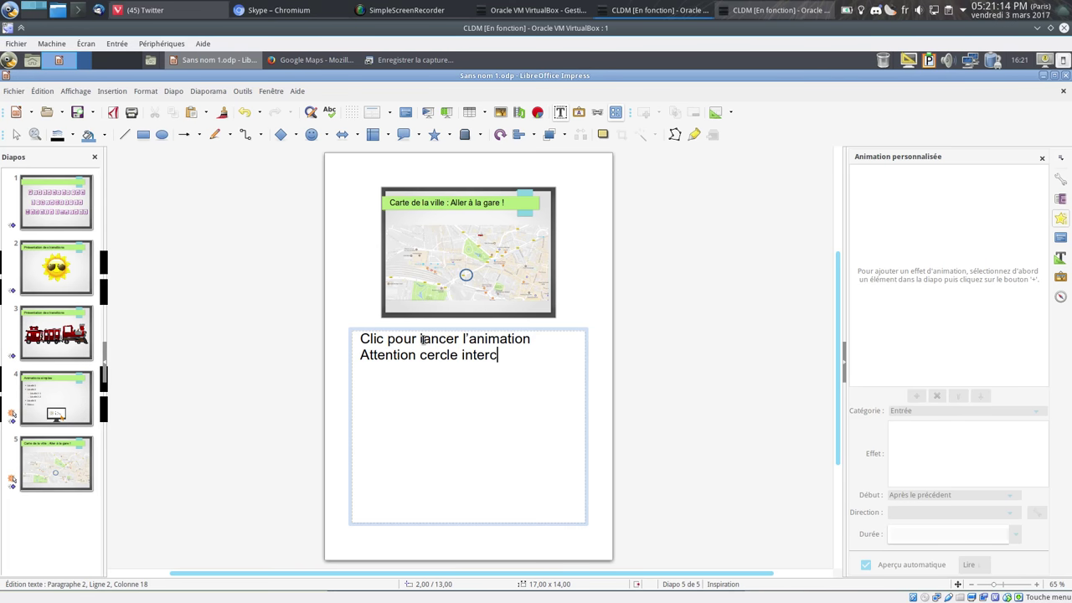
type("section")
type("rue X et Y")
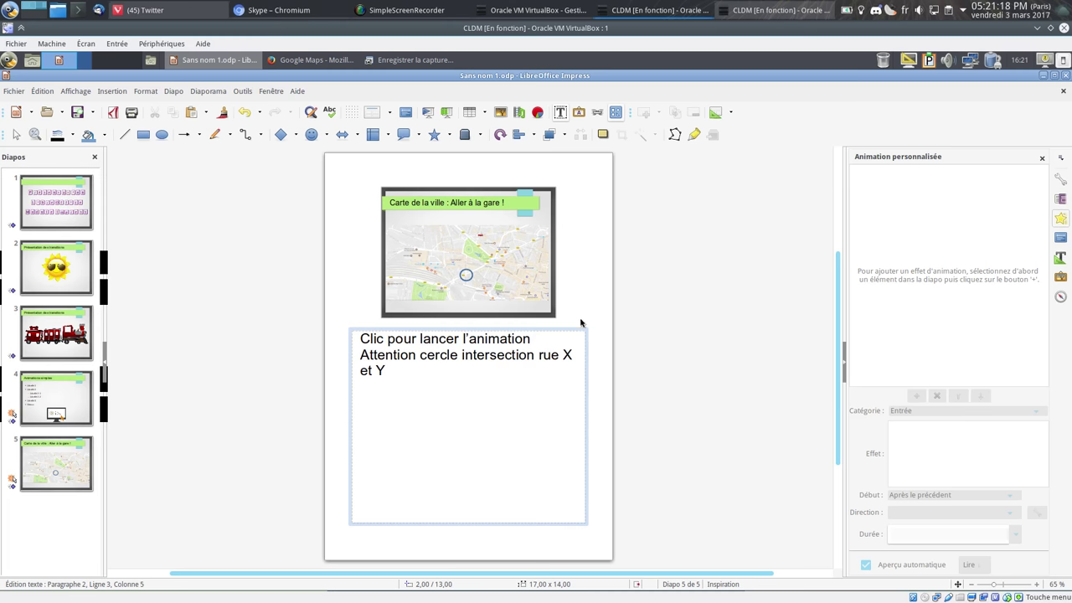
left_click(688, 335)
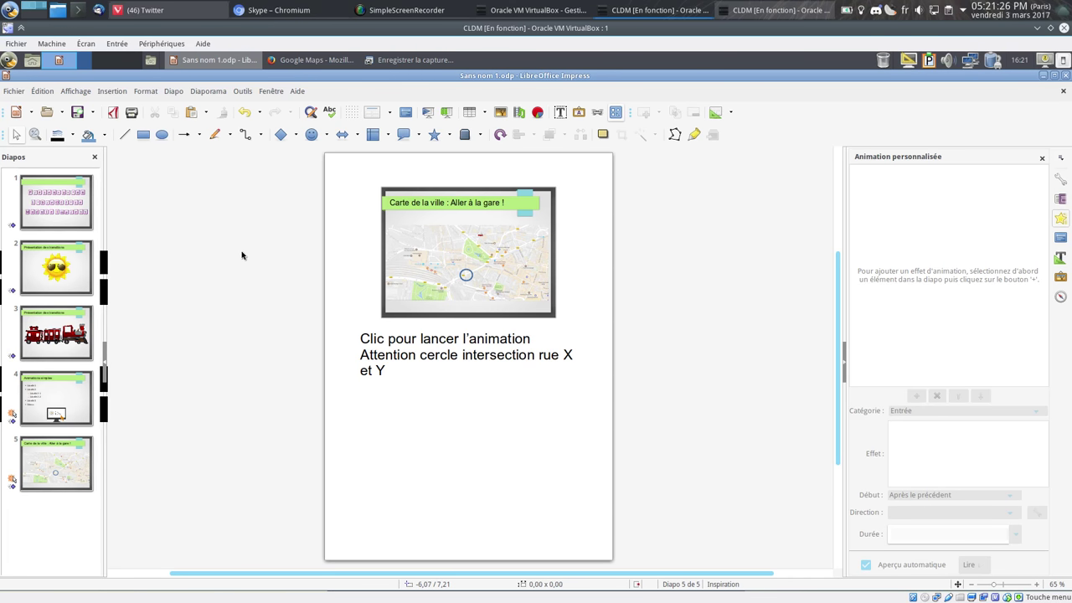
key("shift+F5")
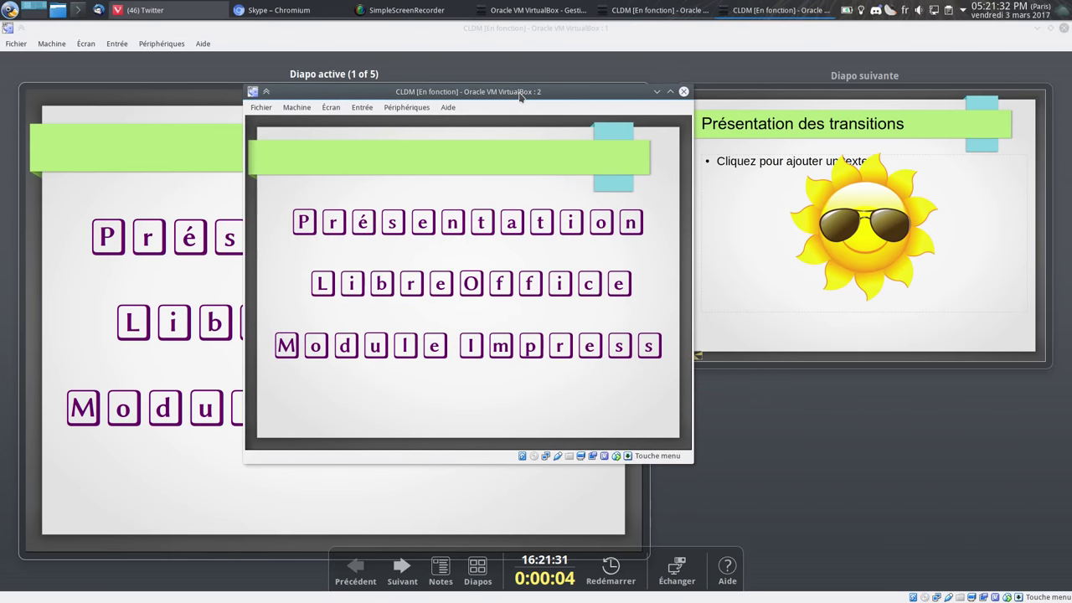
Arrange the audience window beside the presenter console and show speaker notes in the console.
mouse_move(542, 84)
left_mouse_down()
mouse_move(663, 64)
mouse_move(790, 216)
left_mouse_up()
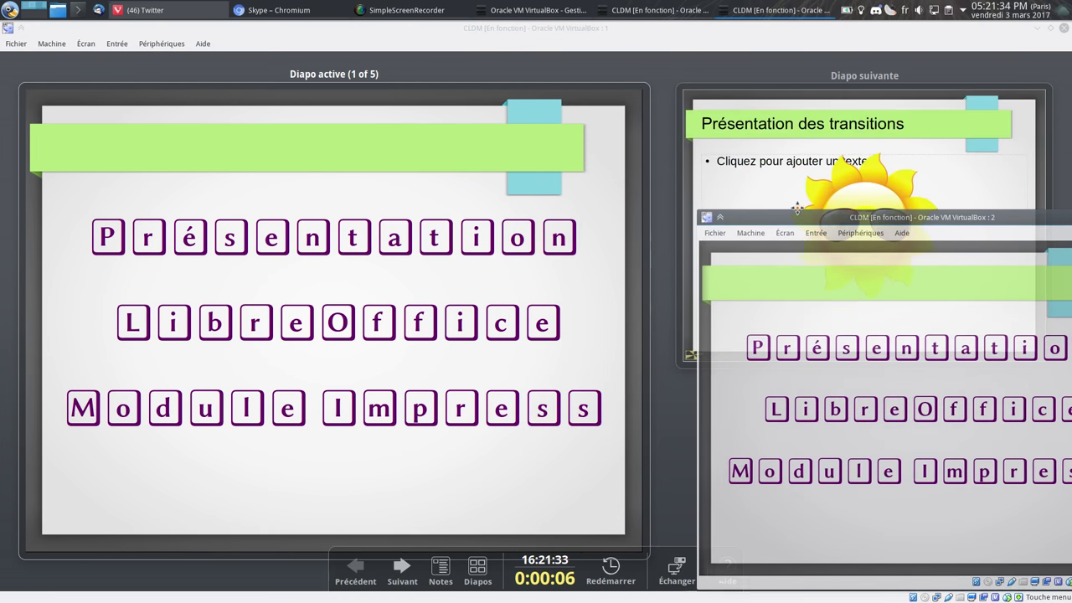
left_click(566, 559)
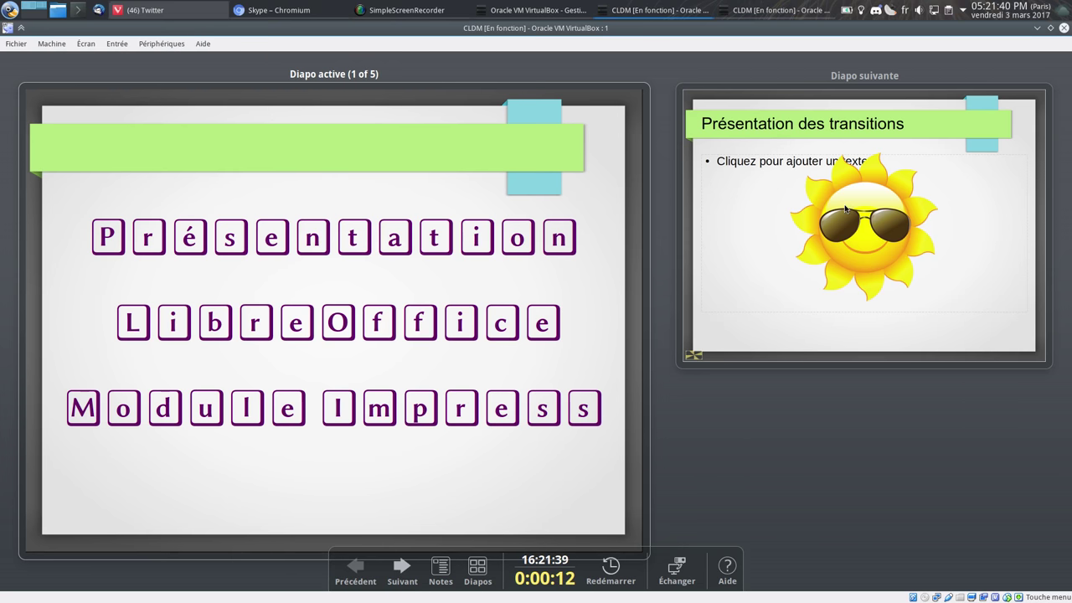
left_click(442, 570)
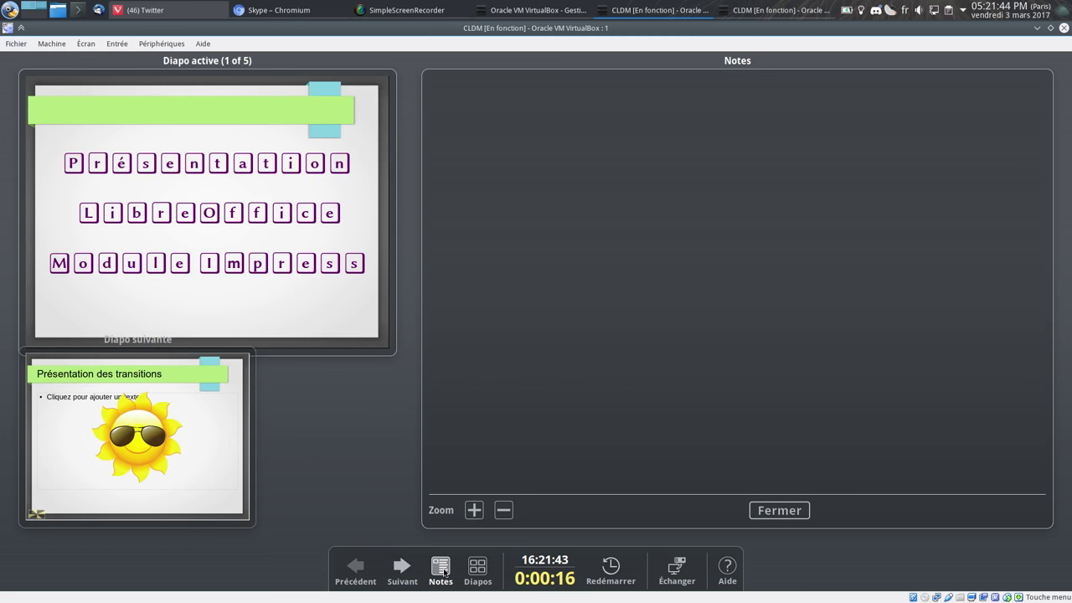
left_click(781, 10)
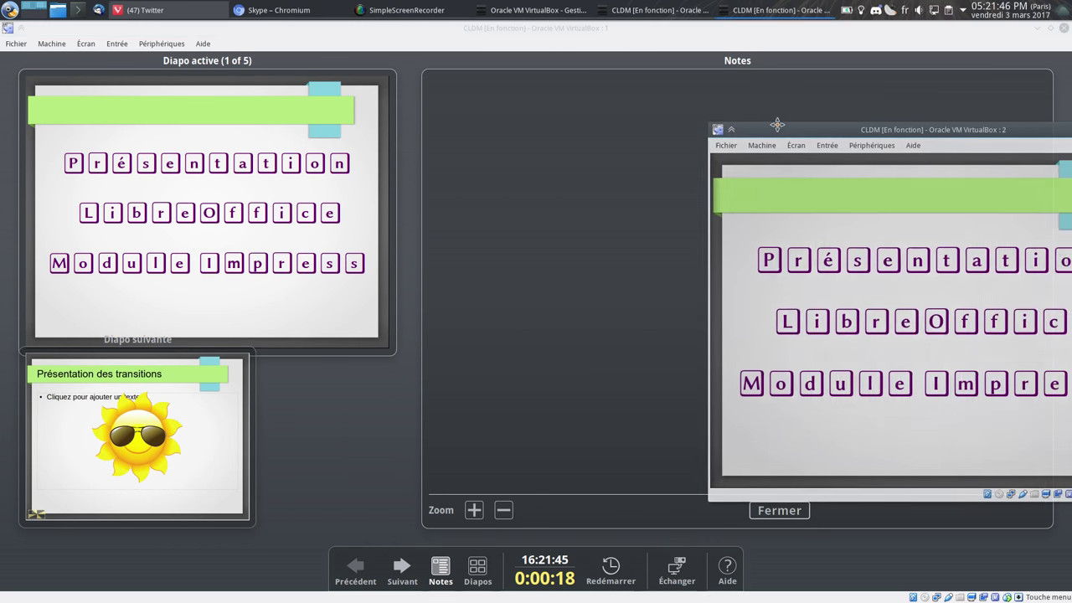
left_click_drag(728, 121, 641, 144)
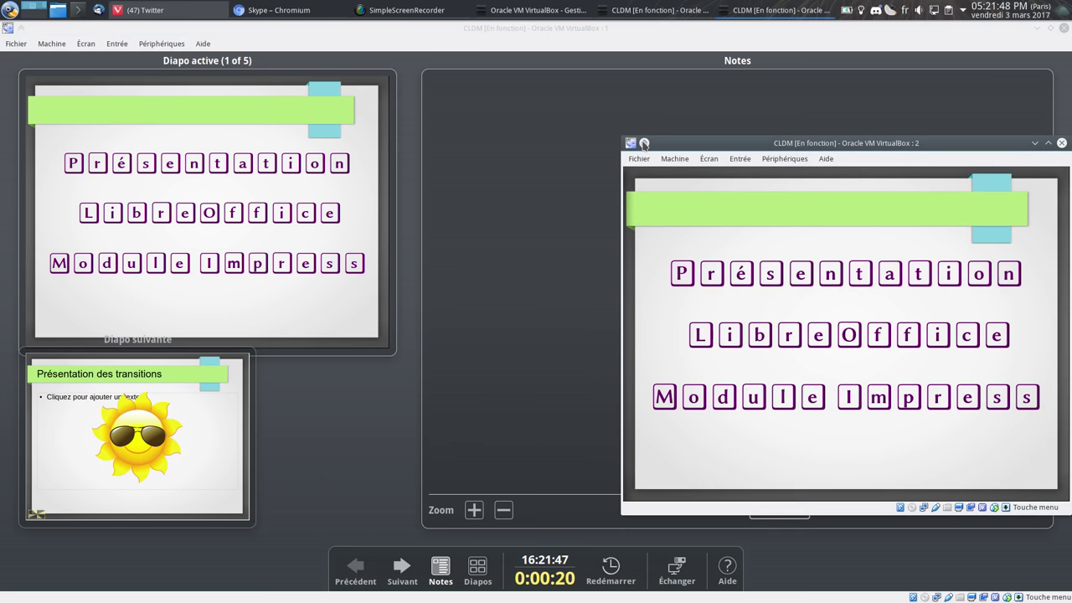
left_click(220, 187)
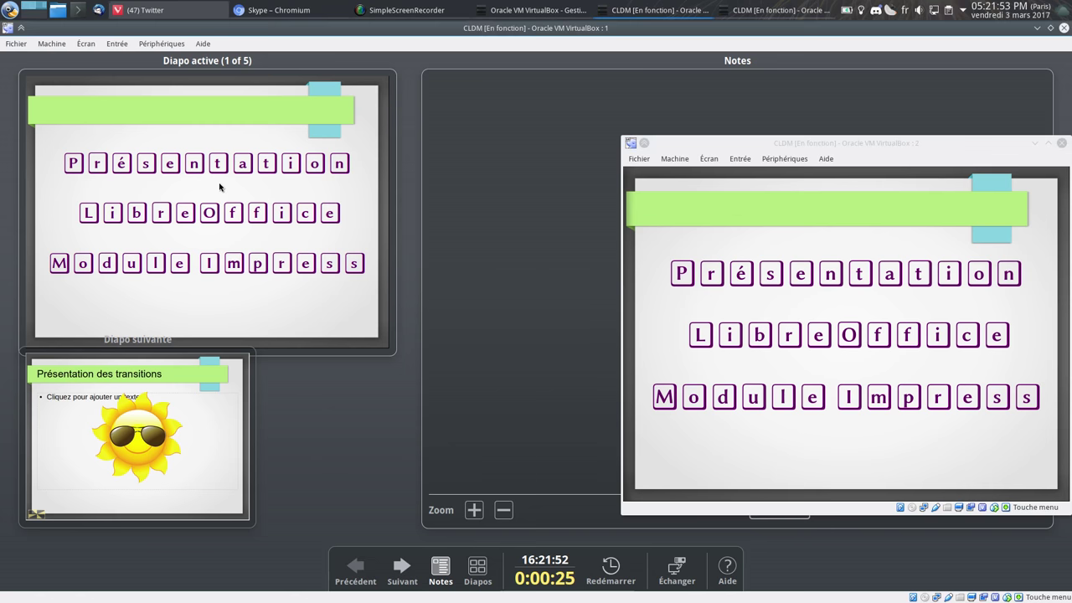
Advance through slides 2–4, revealing all of slide 4's bullets, to reach the map slide 5.
left_click(402, 567)
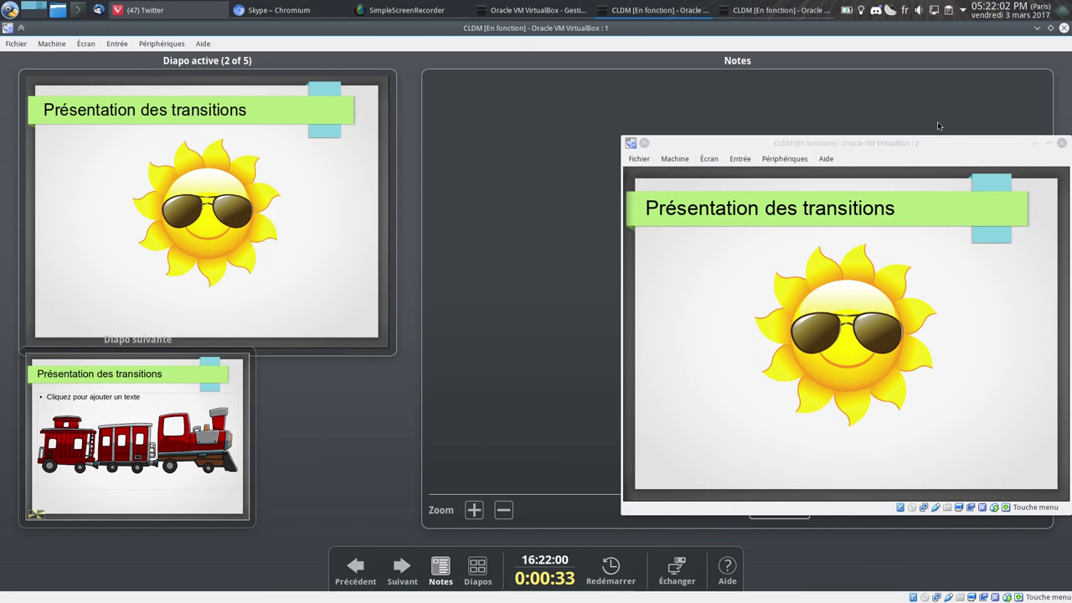
left_click(929, 180)
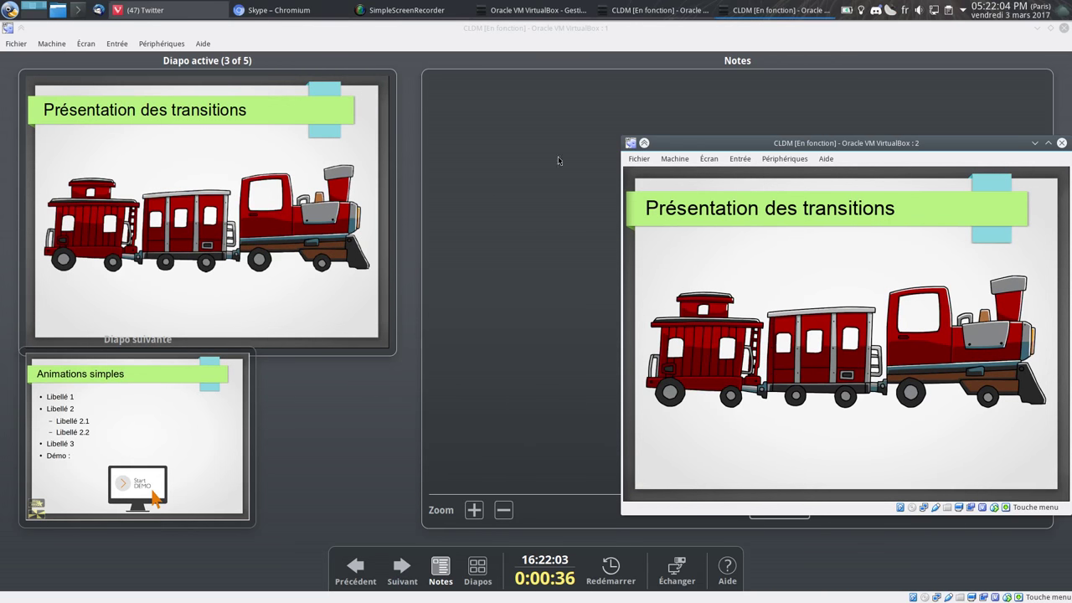
left_click(865, 294)
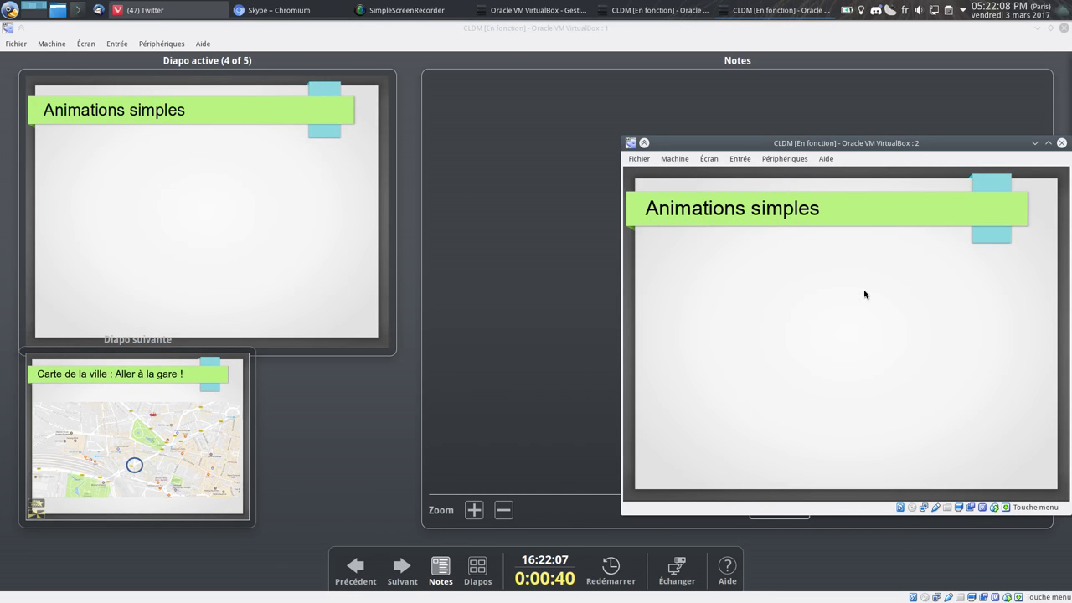
left_click(865, 293)
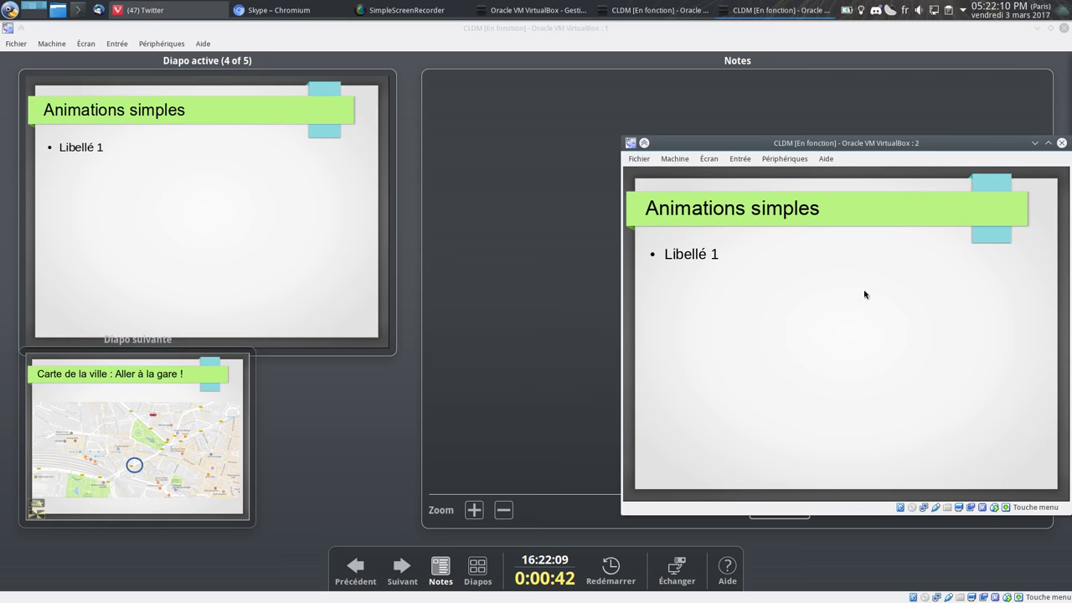
left_click(865, 294)
left_click(865, 294)
left_click(865, 294)
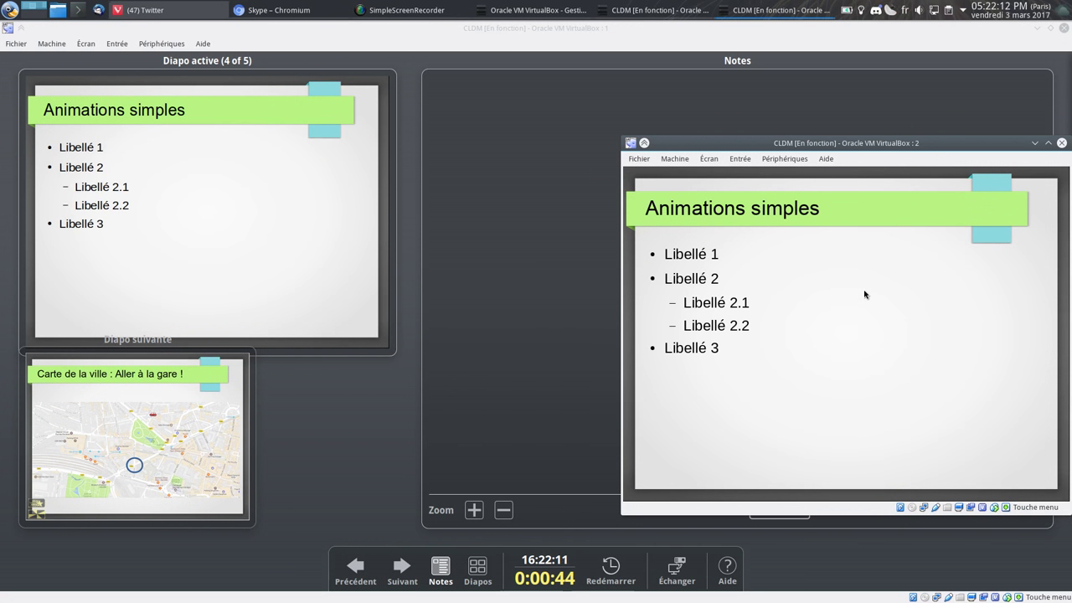
left_click(865, 294)
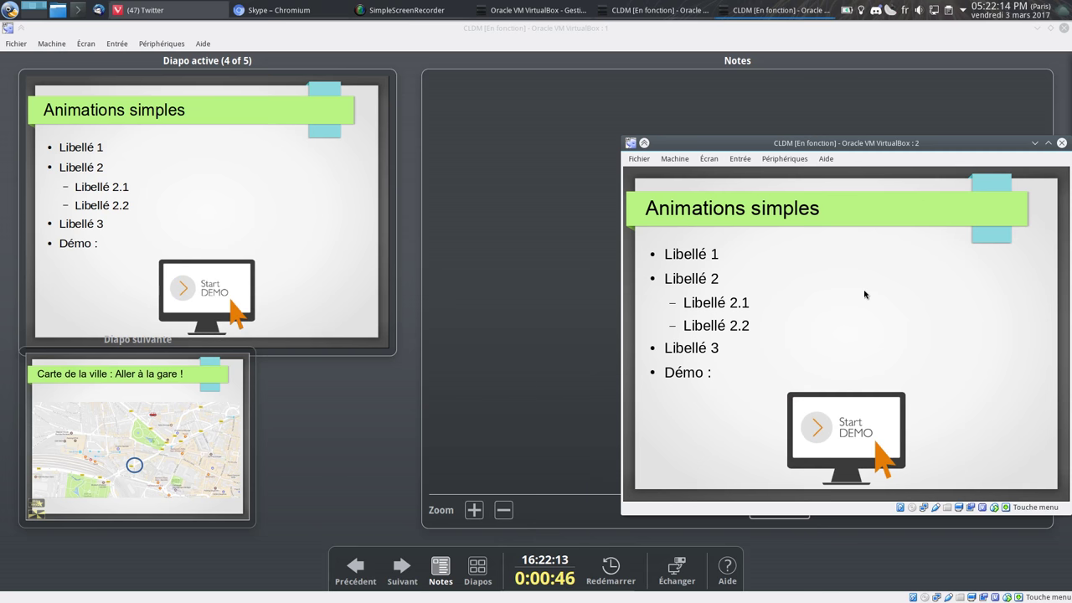
left_click(865, 293)
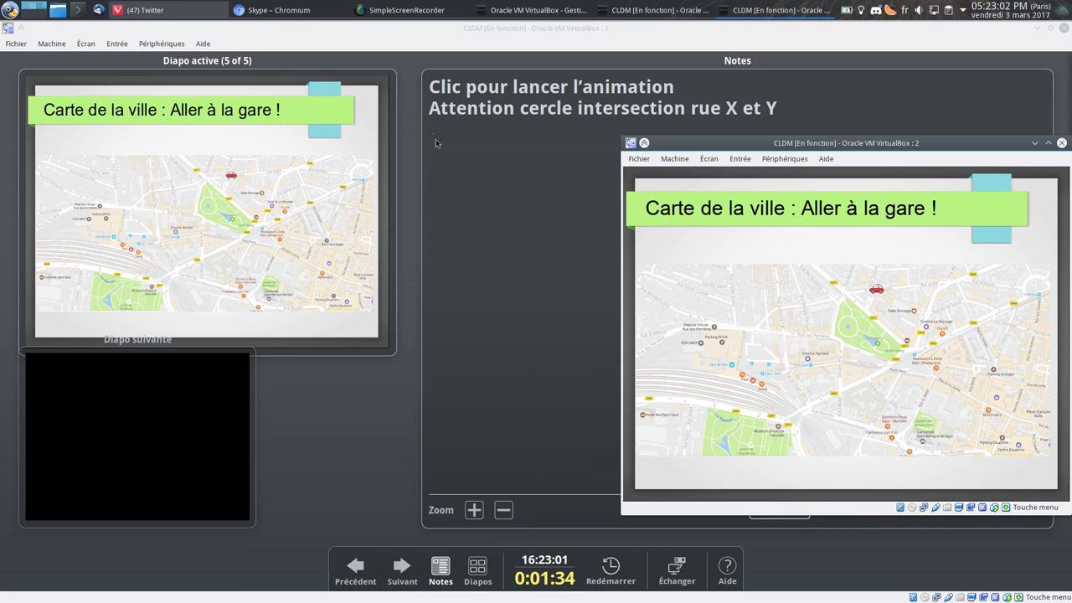
Play slide 5's car animation, exit the slideshow and hide the second-screen window.
left_click(860, 308)
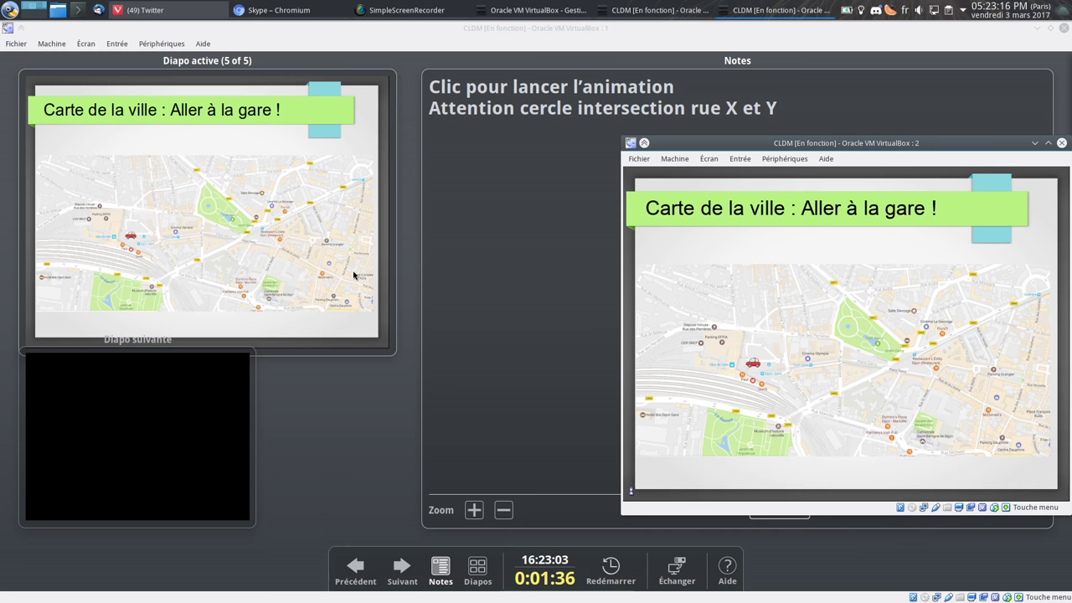
left_click(852, 285)
left_click(852, 285)
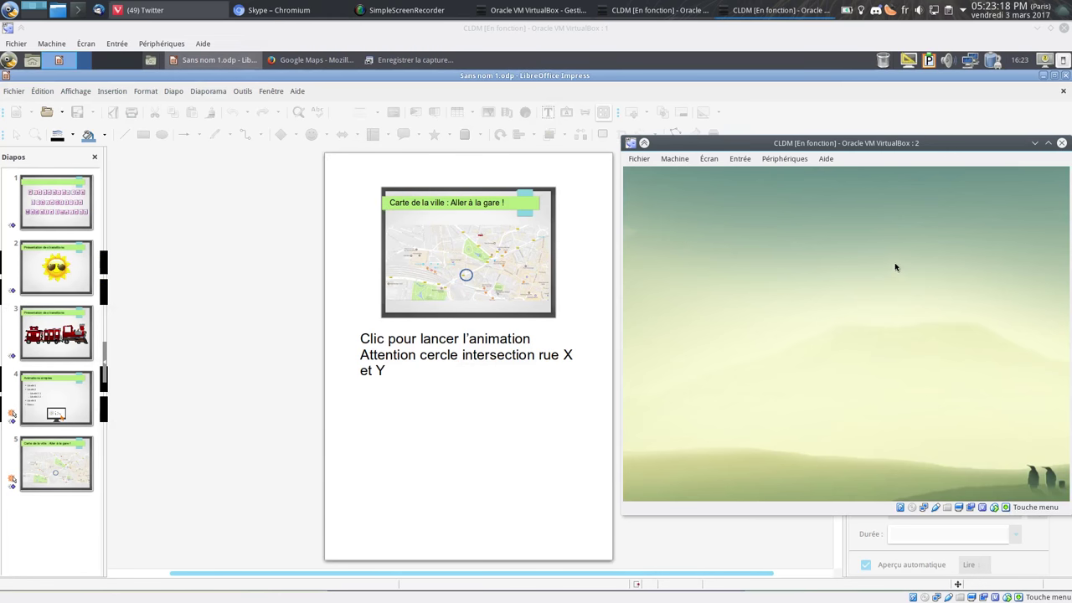
left_click(1032, 144)
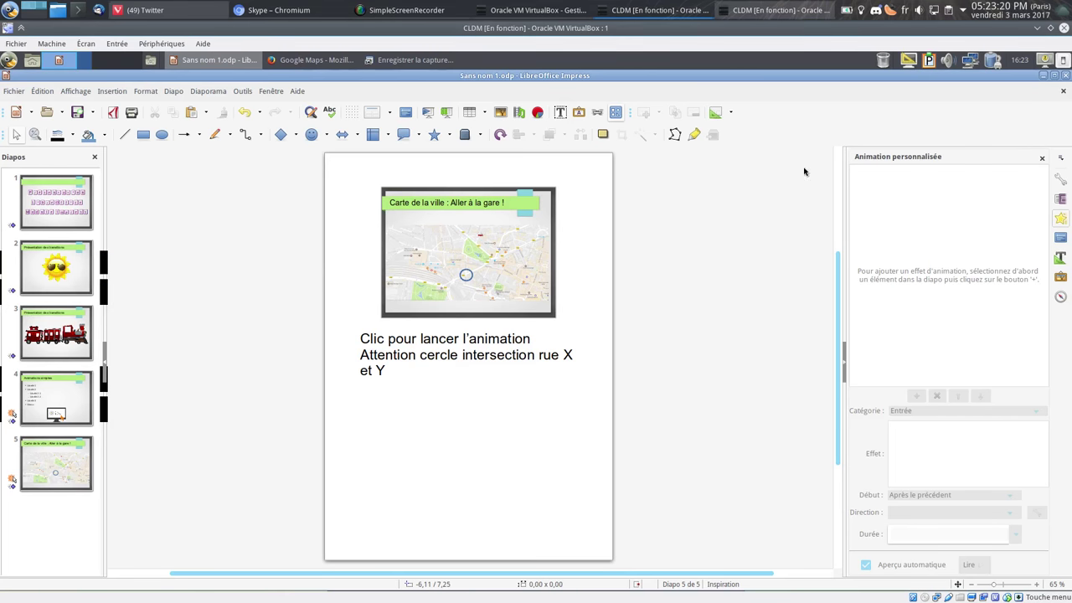